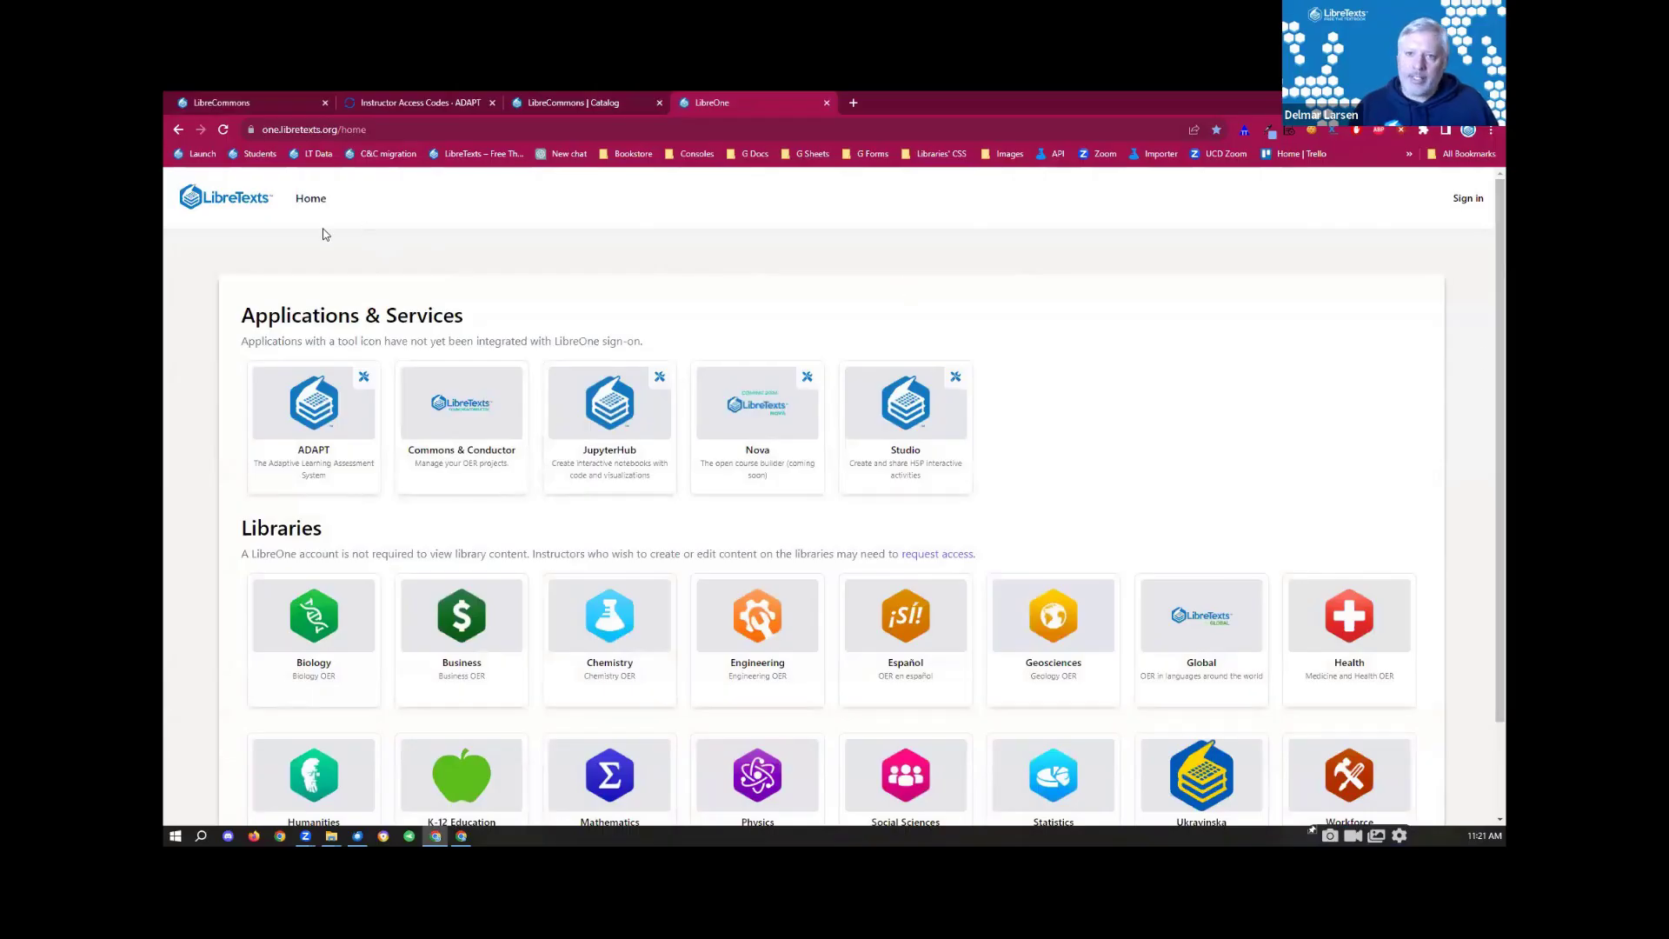
Step: Check the Commons catalog and LibreOne pages, and open the LibreTexts Studio site in a new browser tab
click(565, 97)
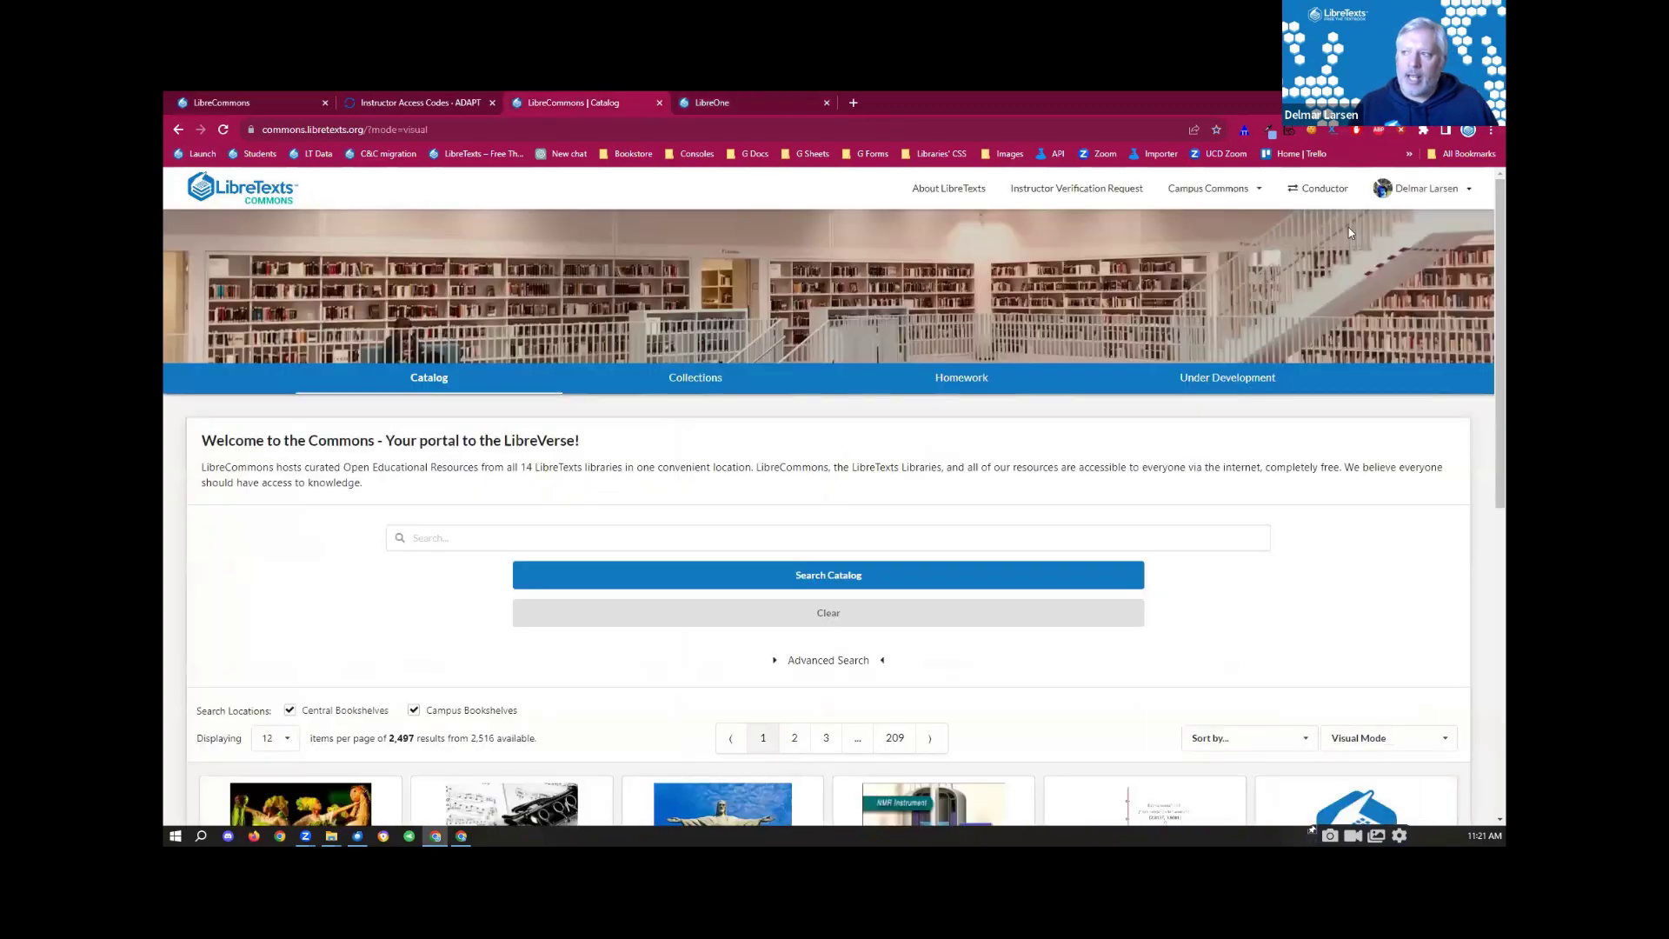
click(774, 98)
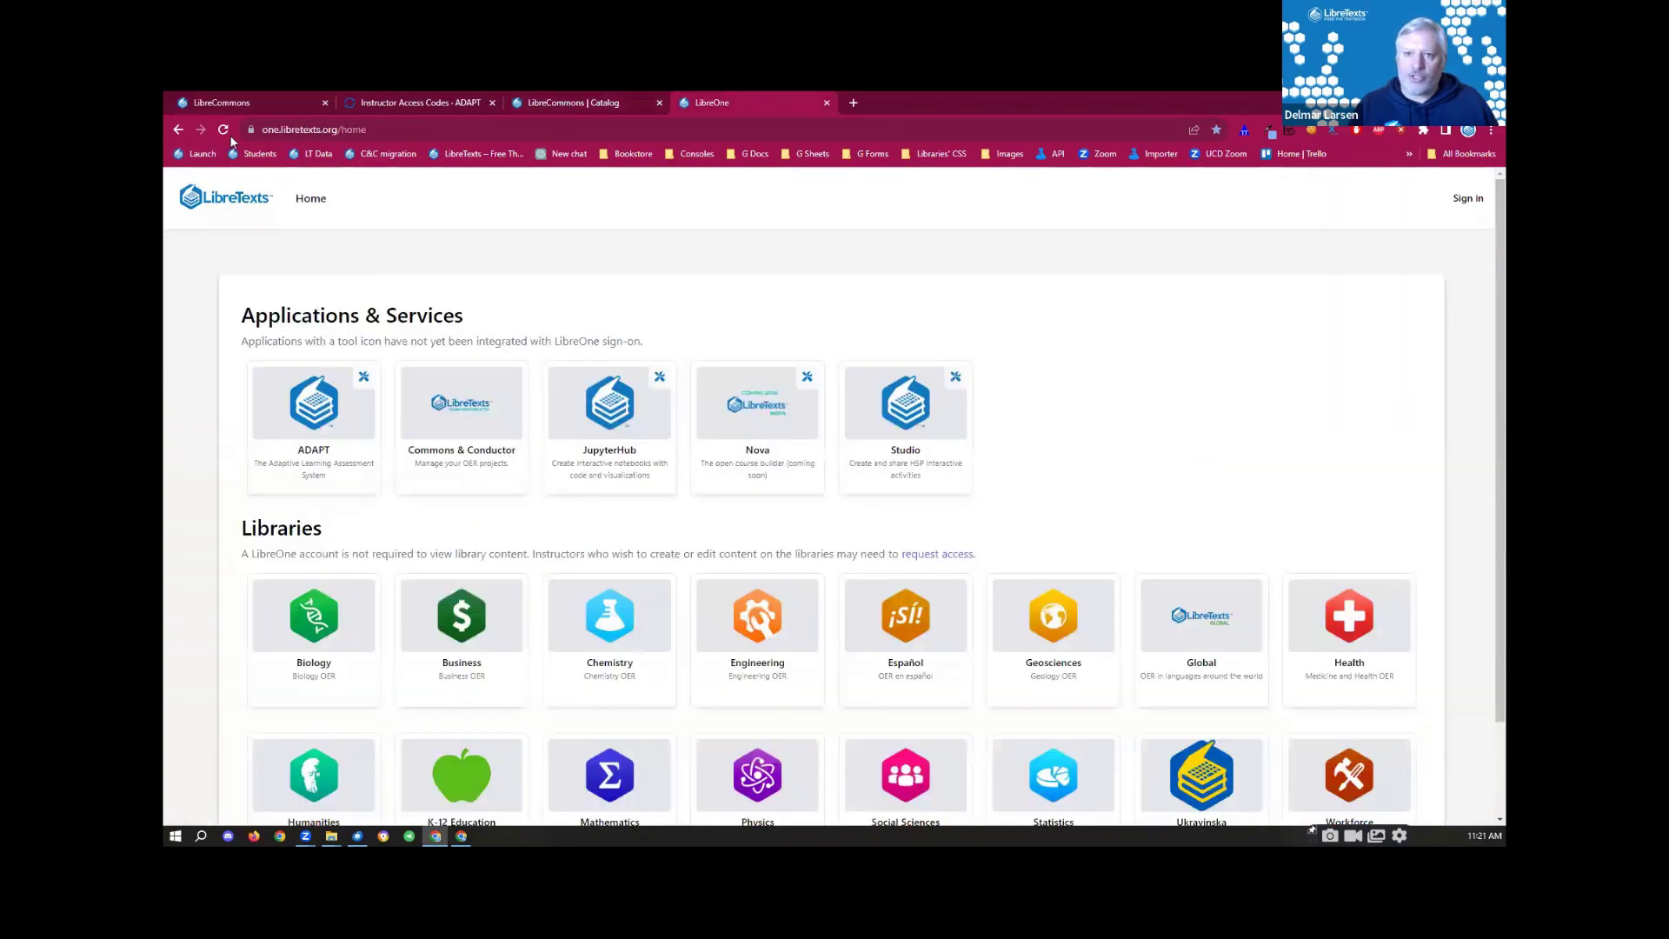
click(848, 105)
text(studio)
key(Return)
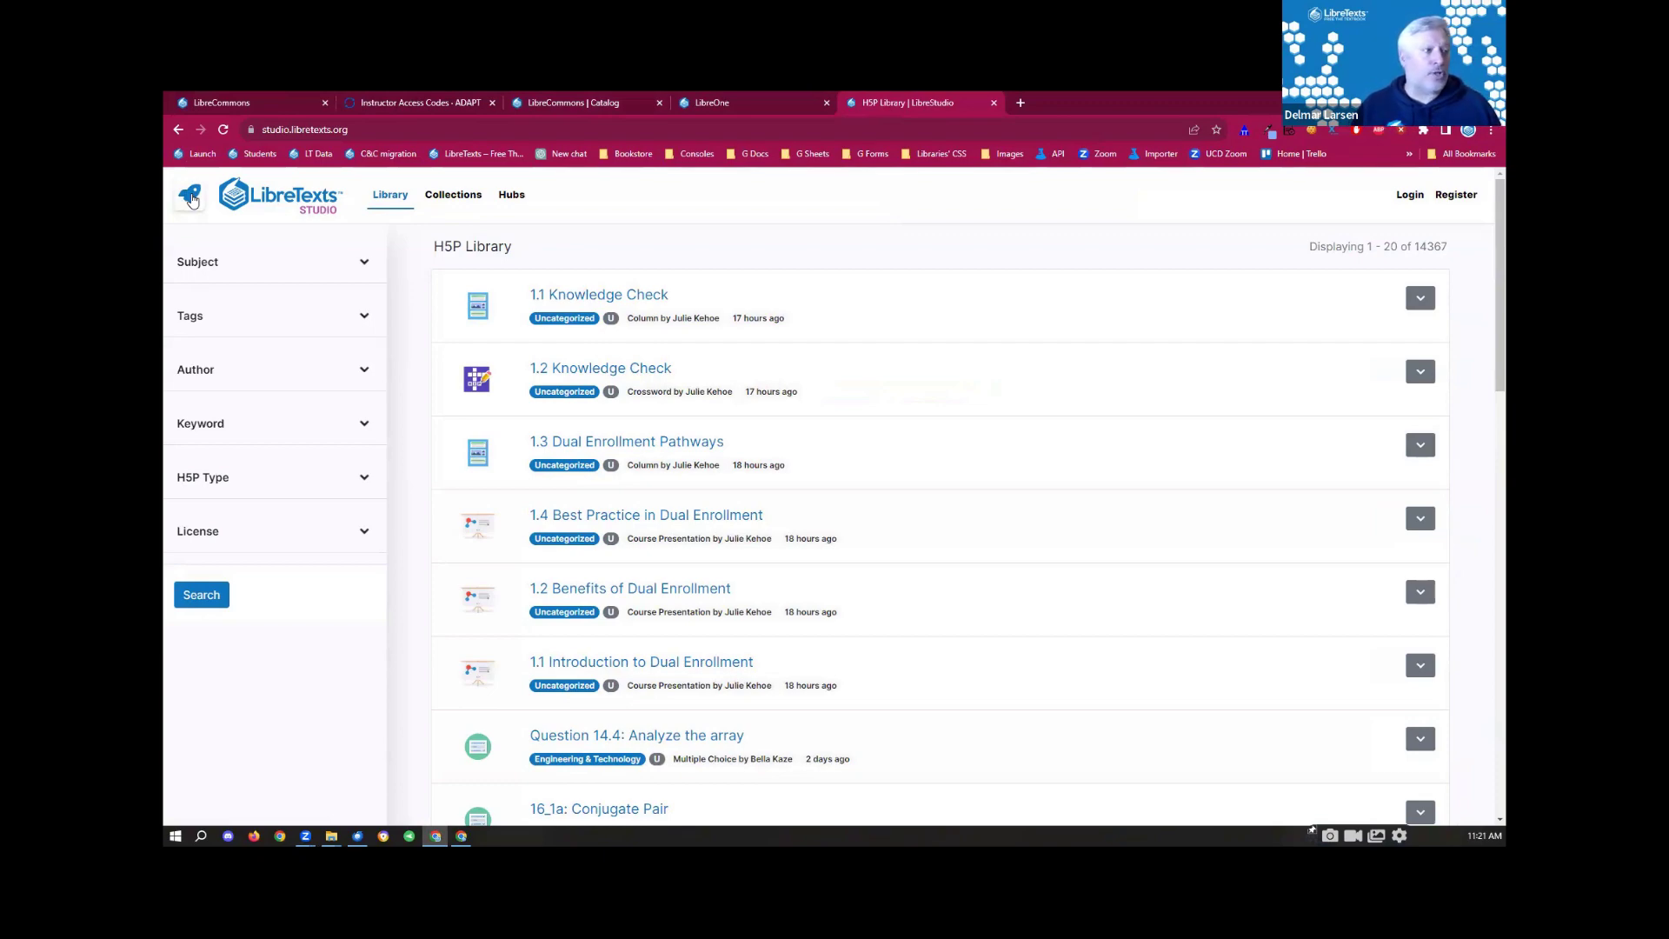
Step: Revisit the Commons catalog and look over the applications and libraries offered on the LibreOne home page
click(570, 103)
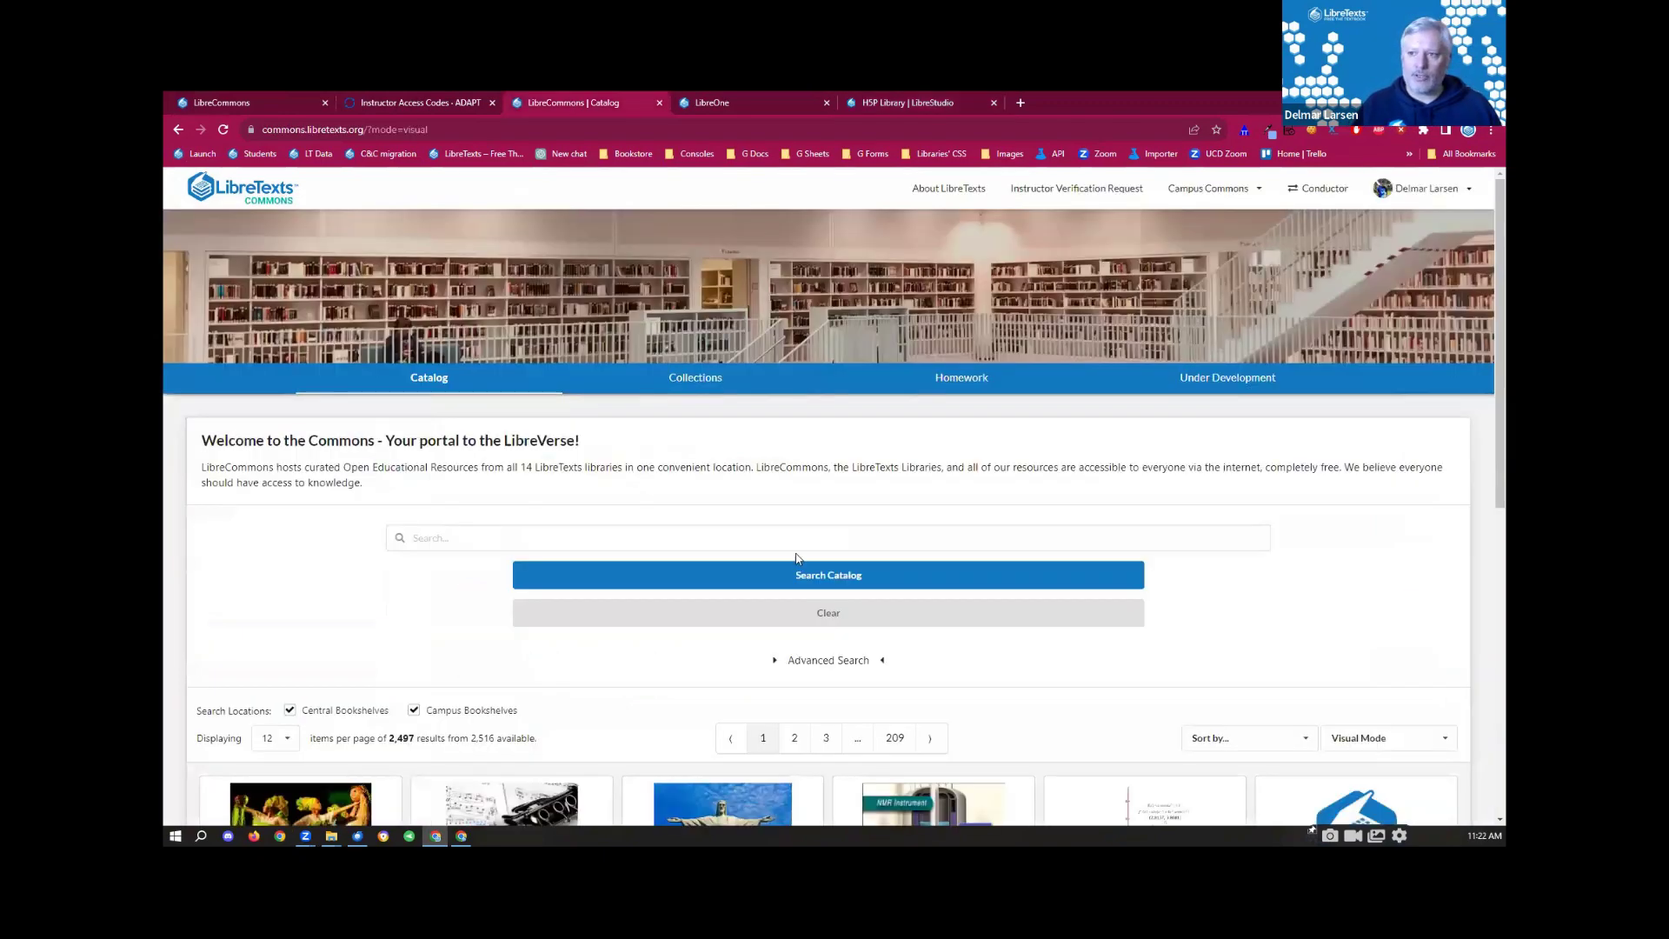
click(753, 97)
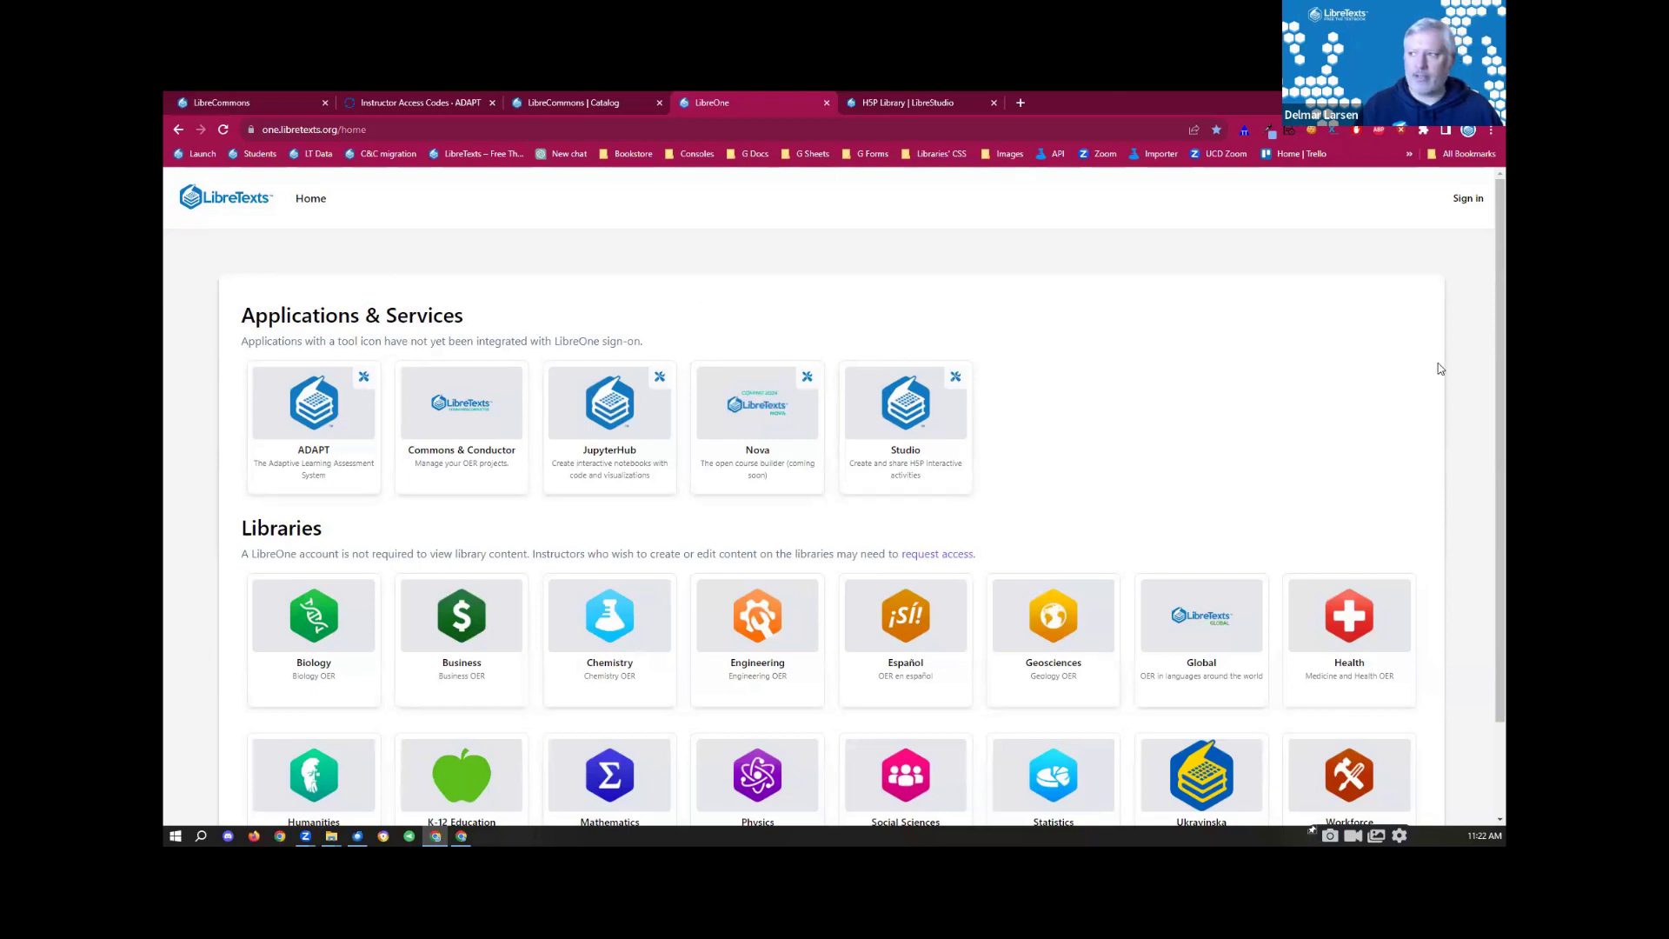
scroll(1486, 303, down, 2)
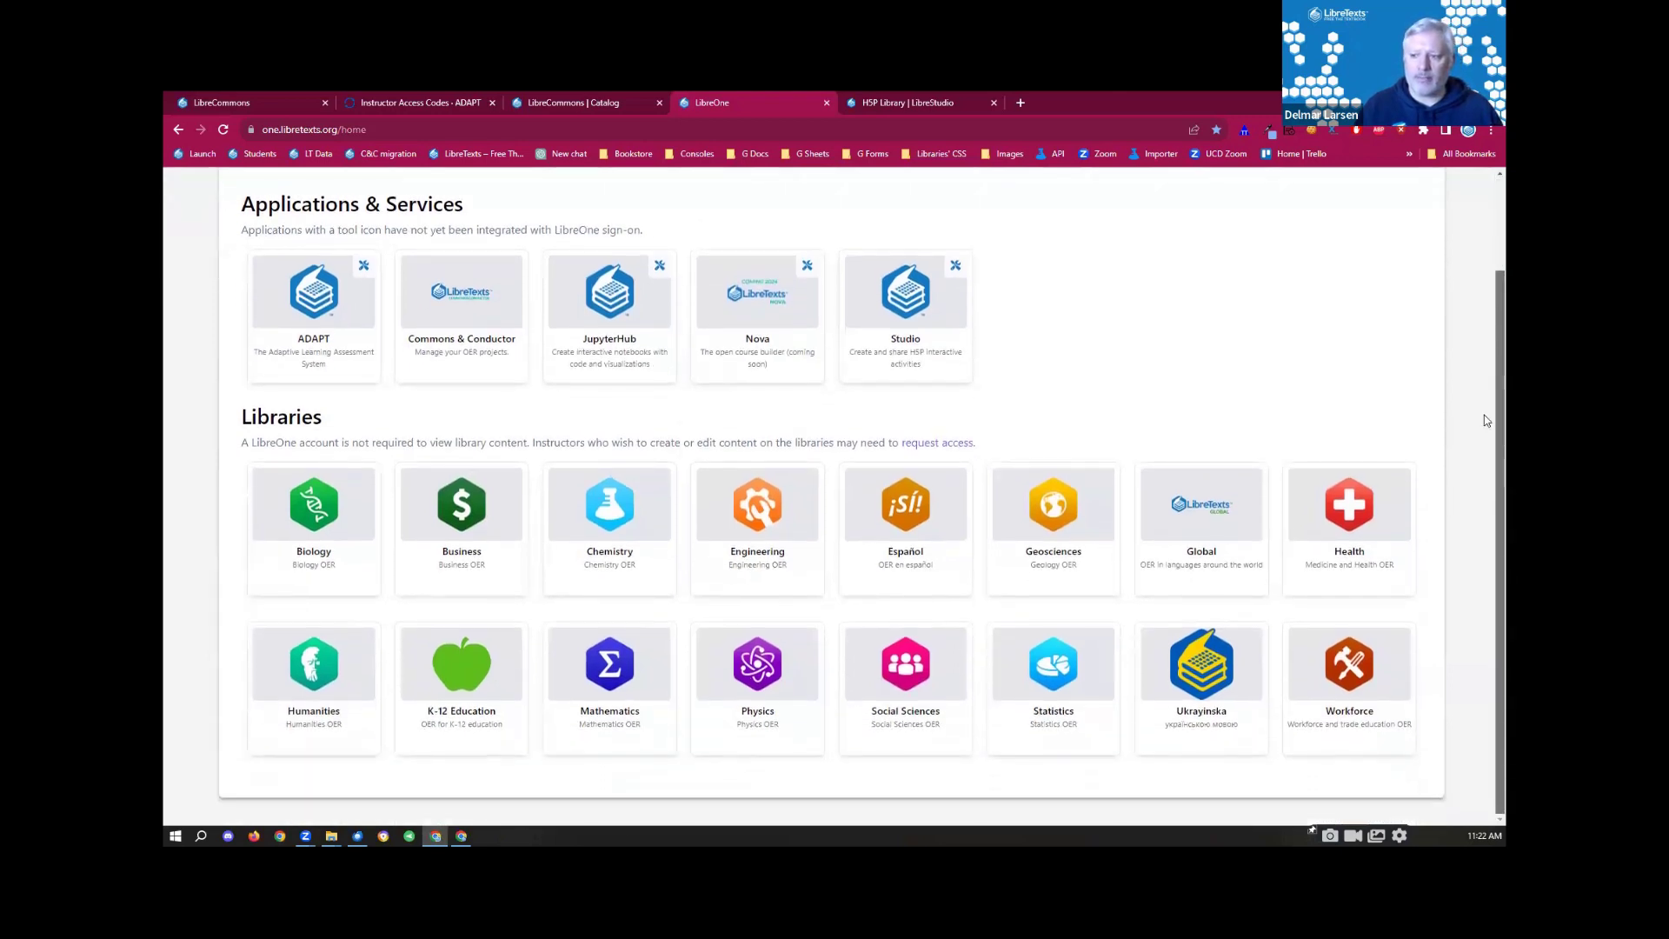
scroll(1484, 383, up, 1)
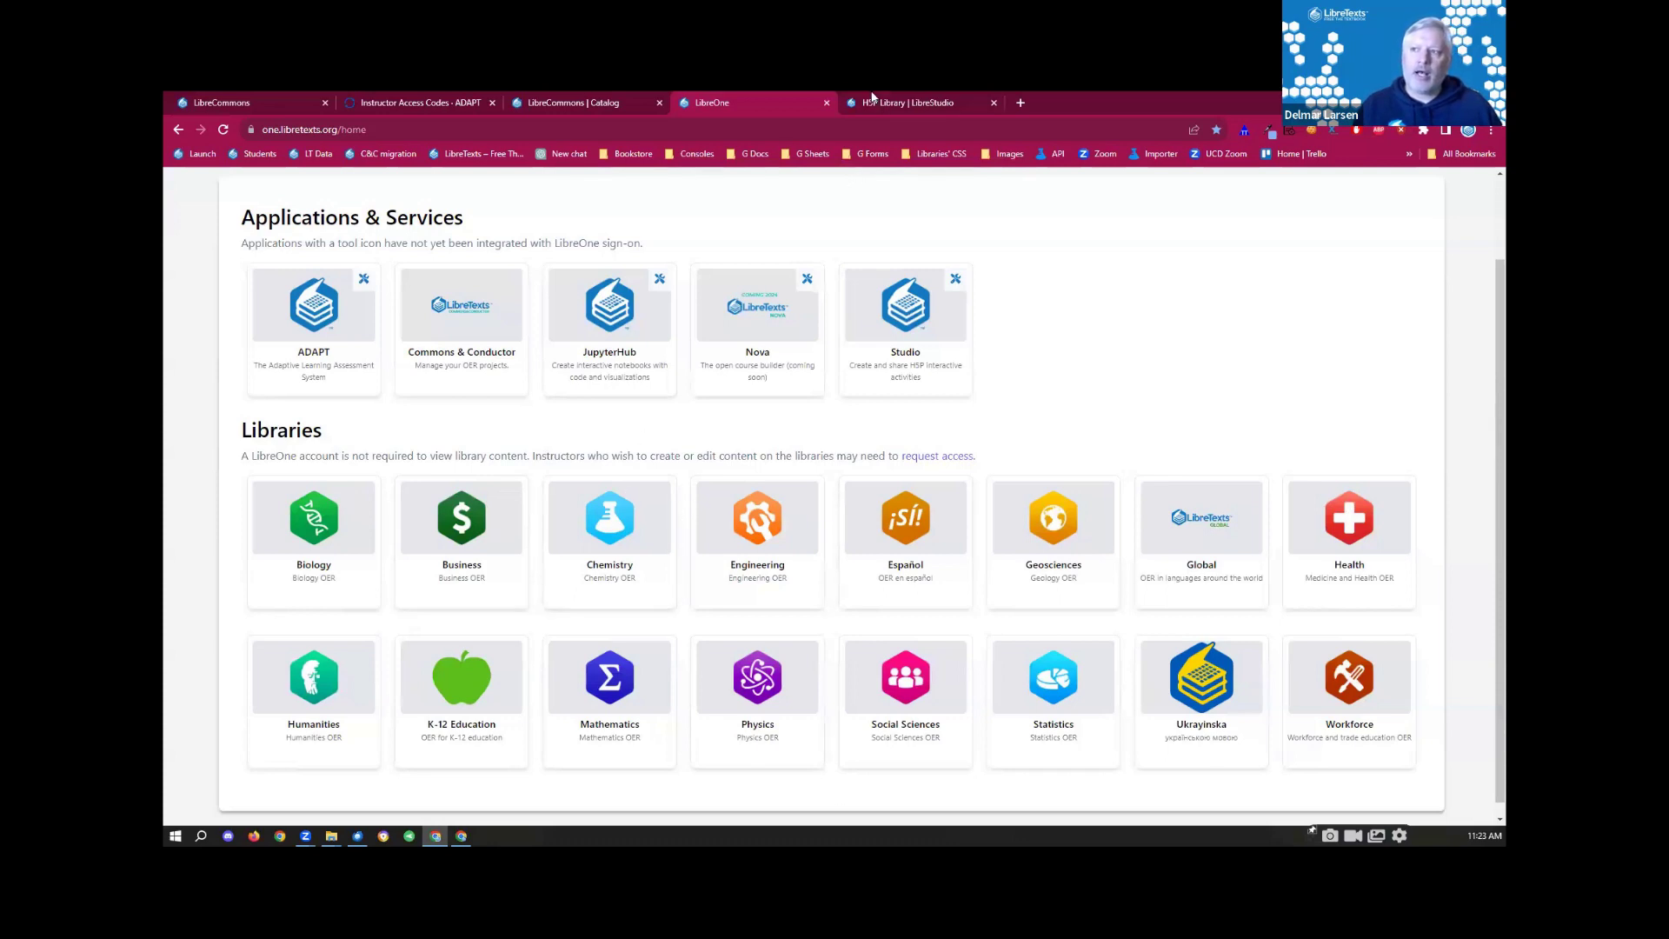
scroll(1486, 296, up, 1)
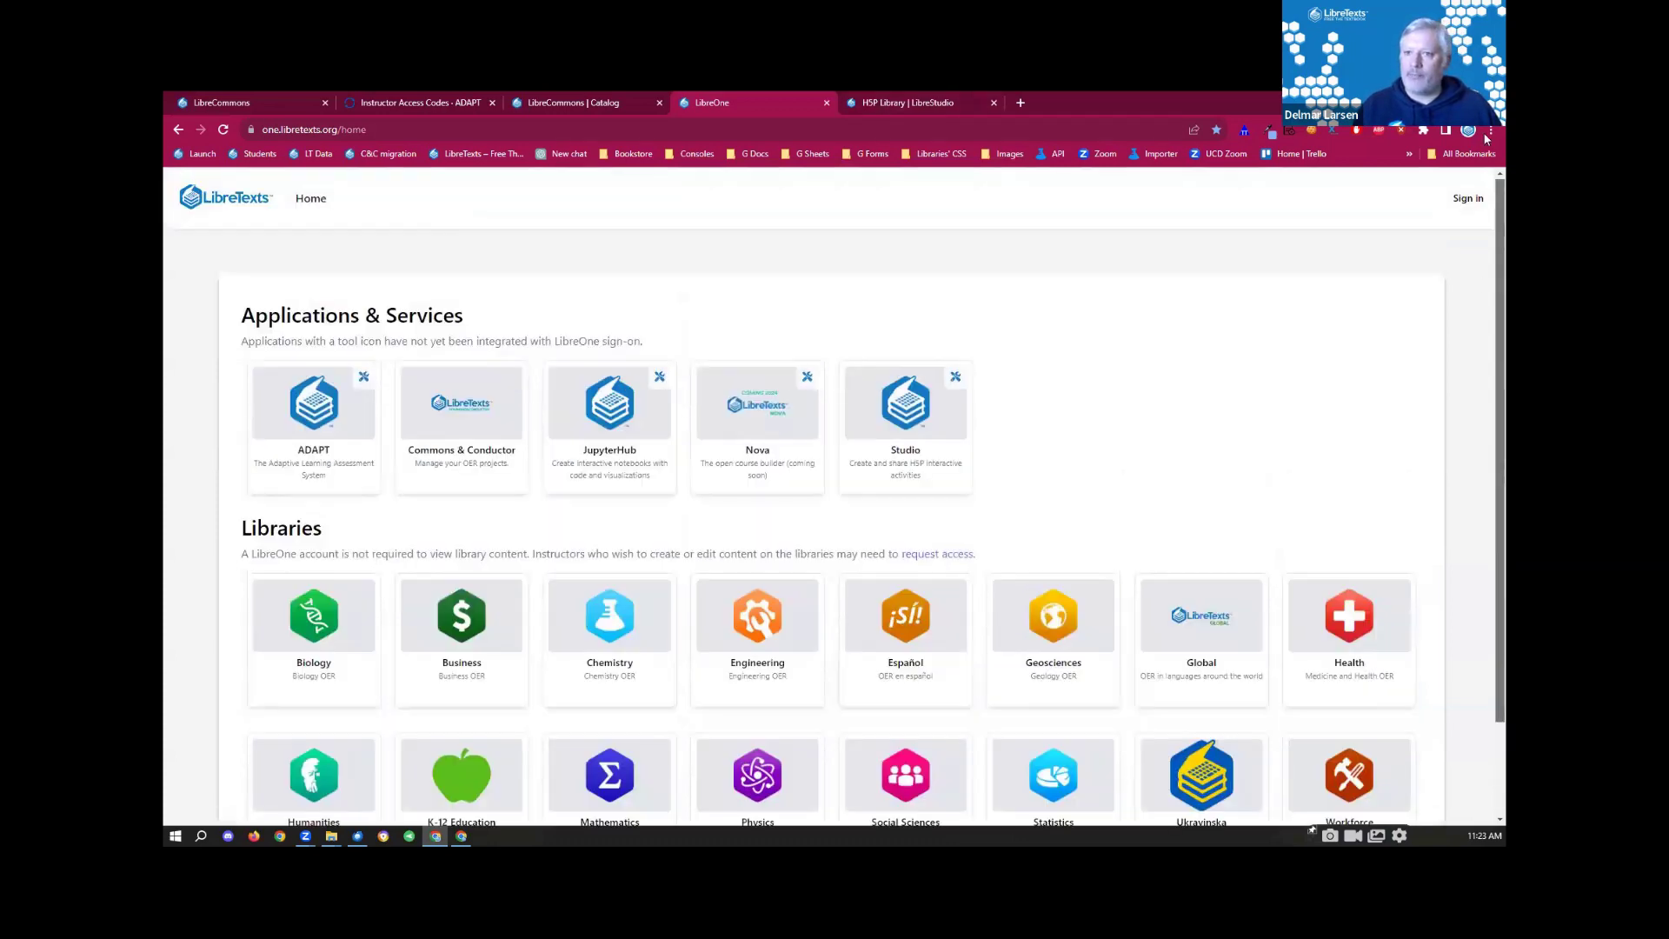
Step: Close the Studio H5P library tab and open Commons & Conductor from the LibreOne home page
click(897, 102)
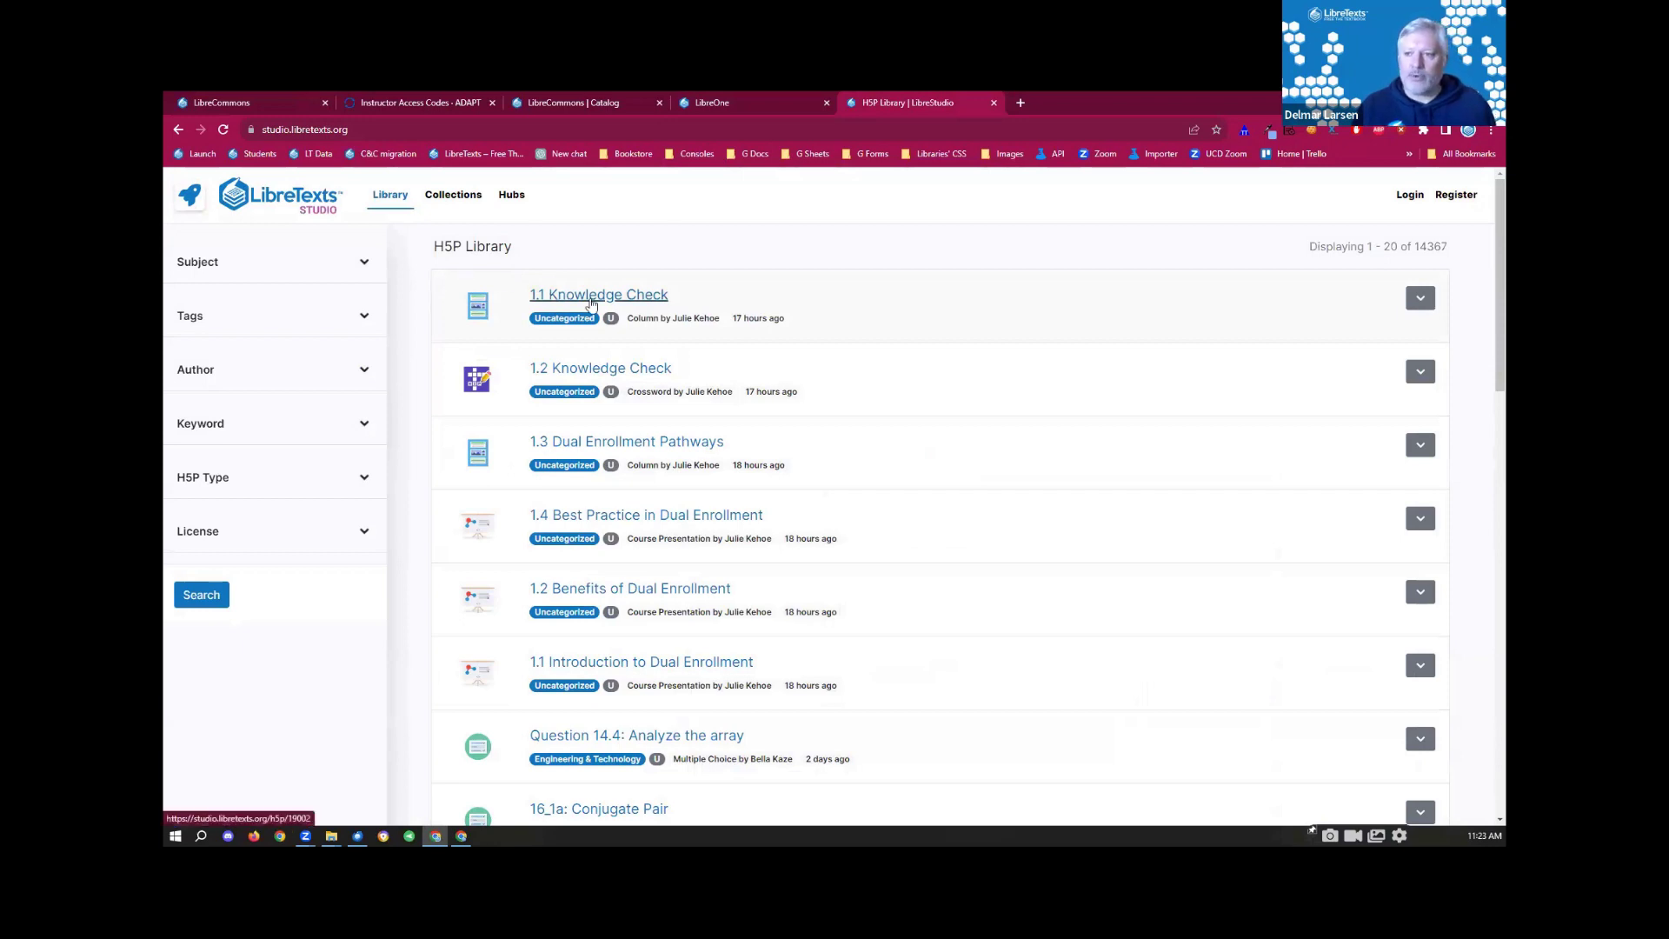
click(993, 103)
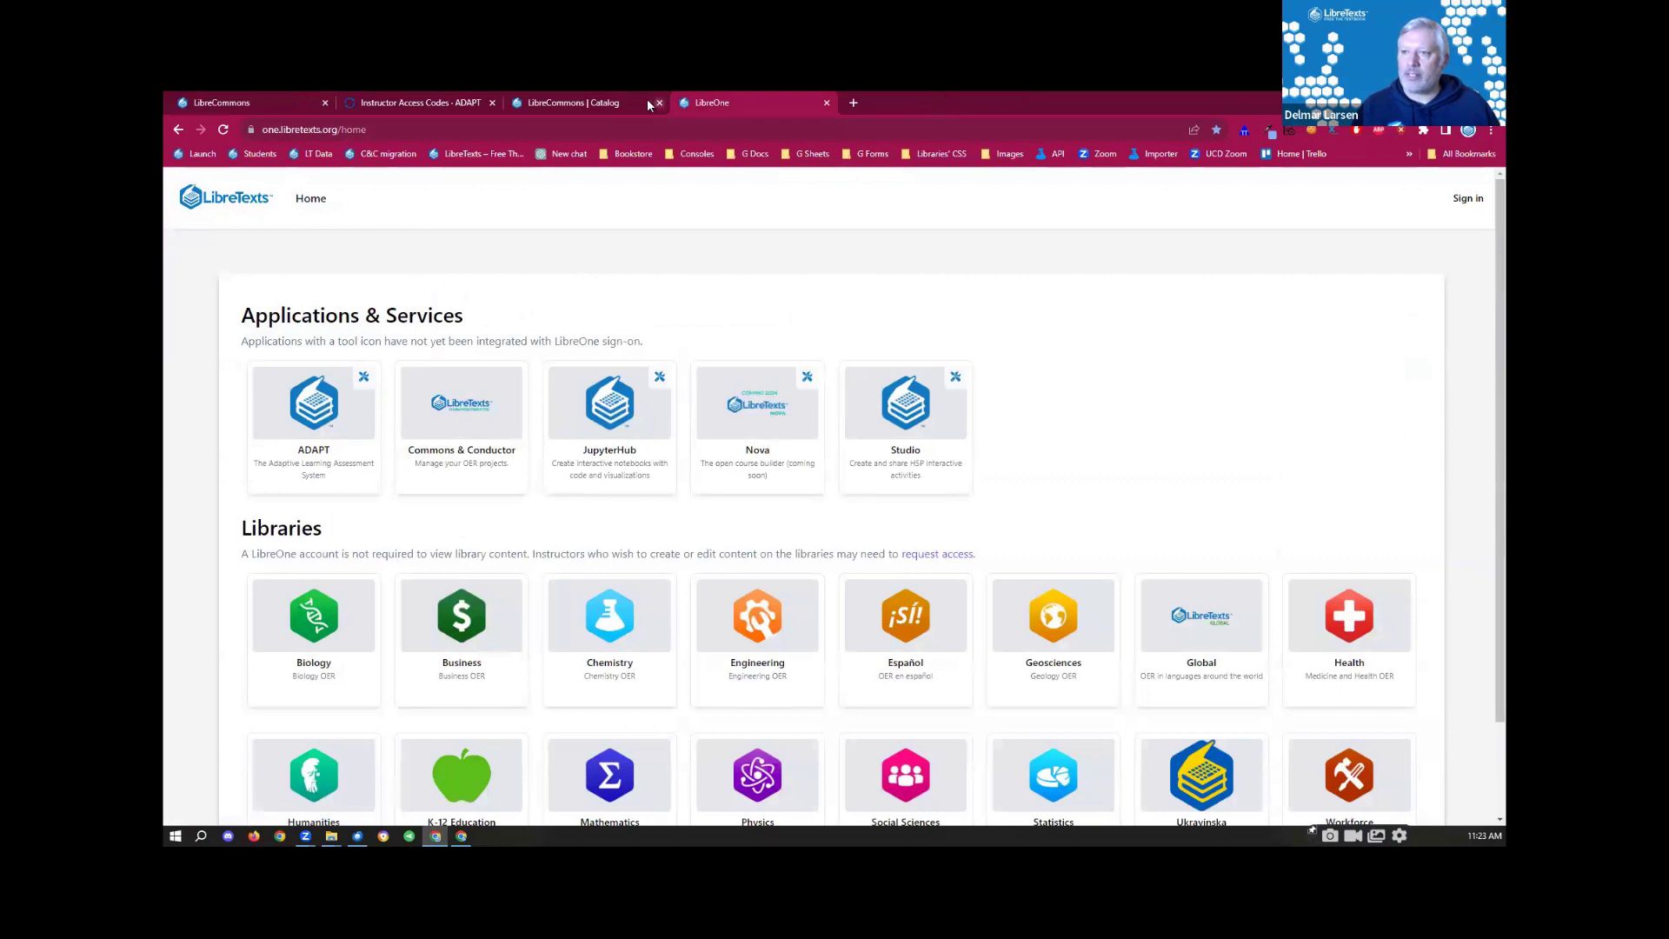
click(458, 415)
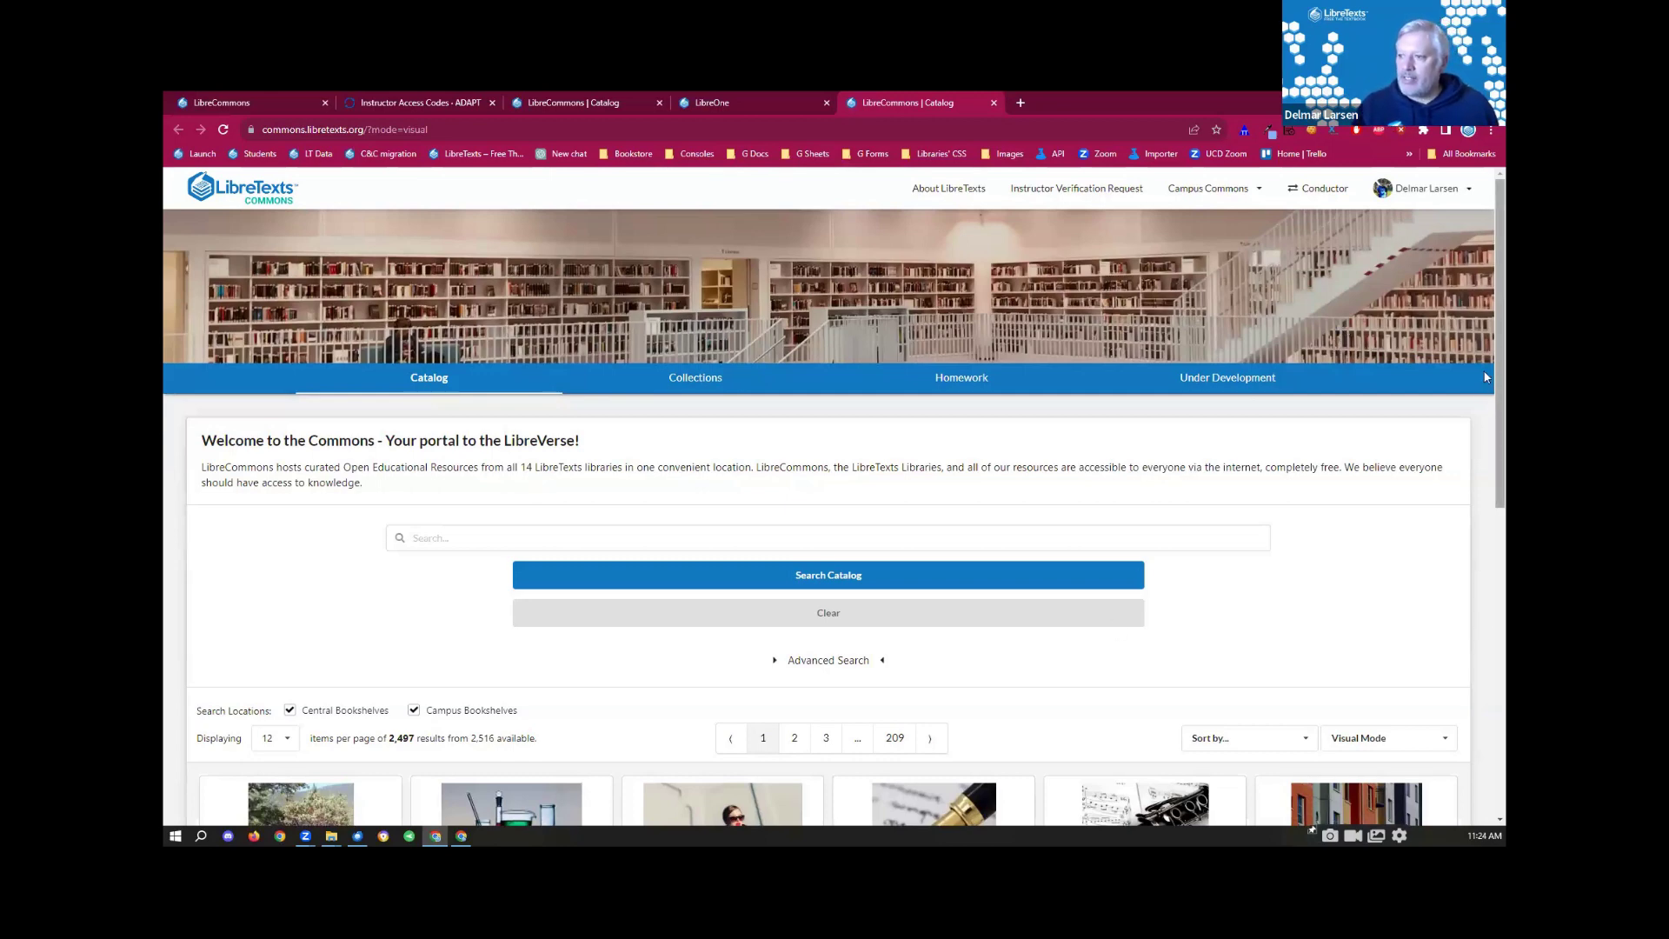
Step: Look through the Commons catalog's books and highlight the total number of available resources
scroll(1483, 368, down, 5)
scroll(1484, 592, up, 1)
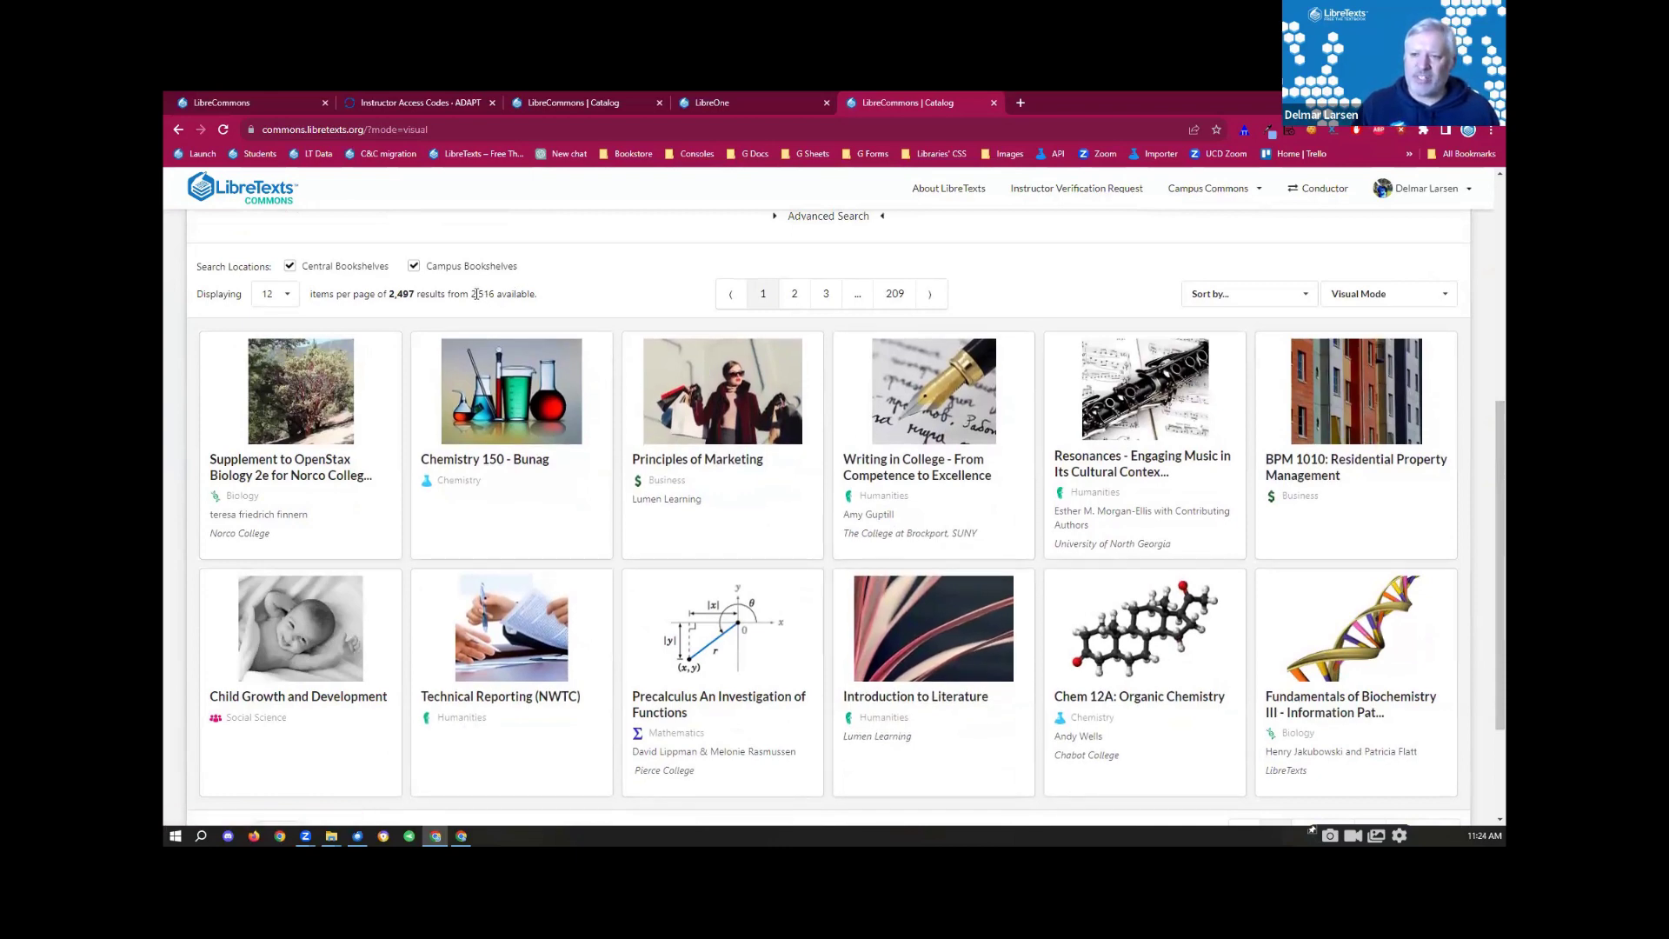
drag(473, 293, 492, 292)
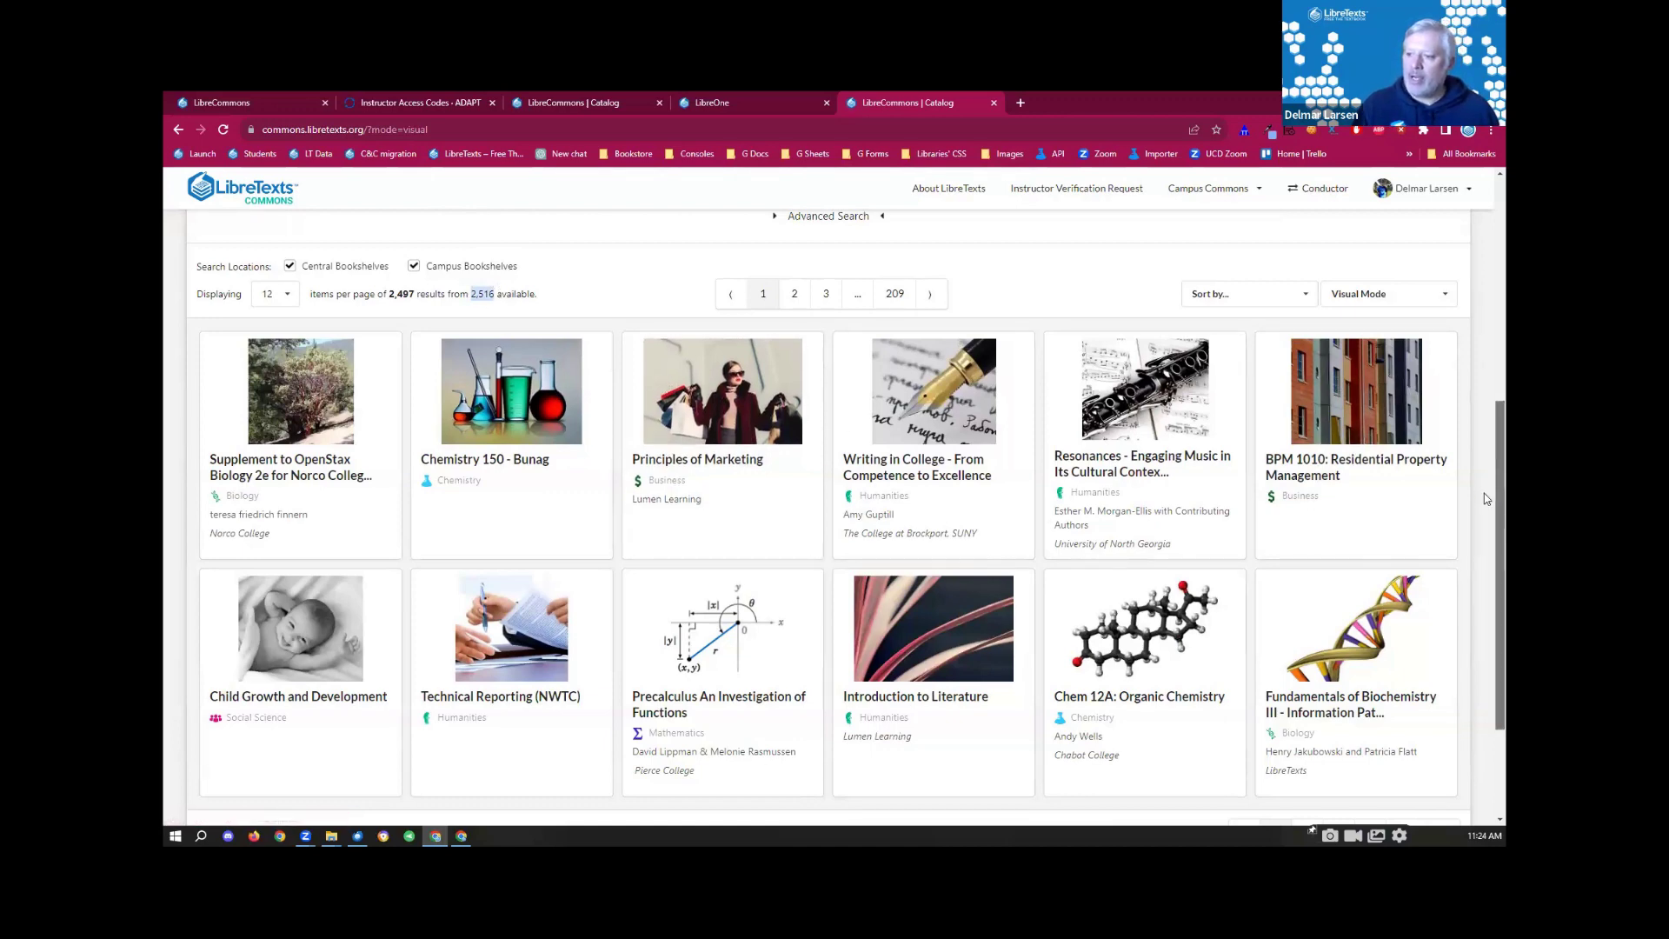
scroll(1483, 493, up, 3)
scroll(1483, 363, down, 1)
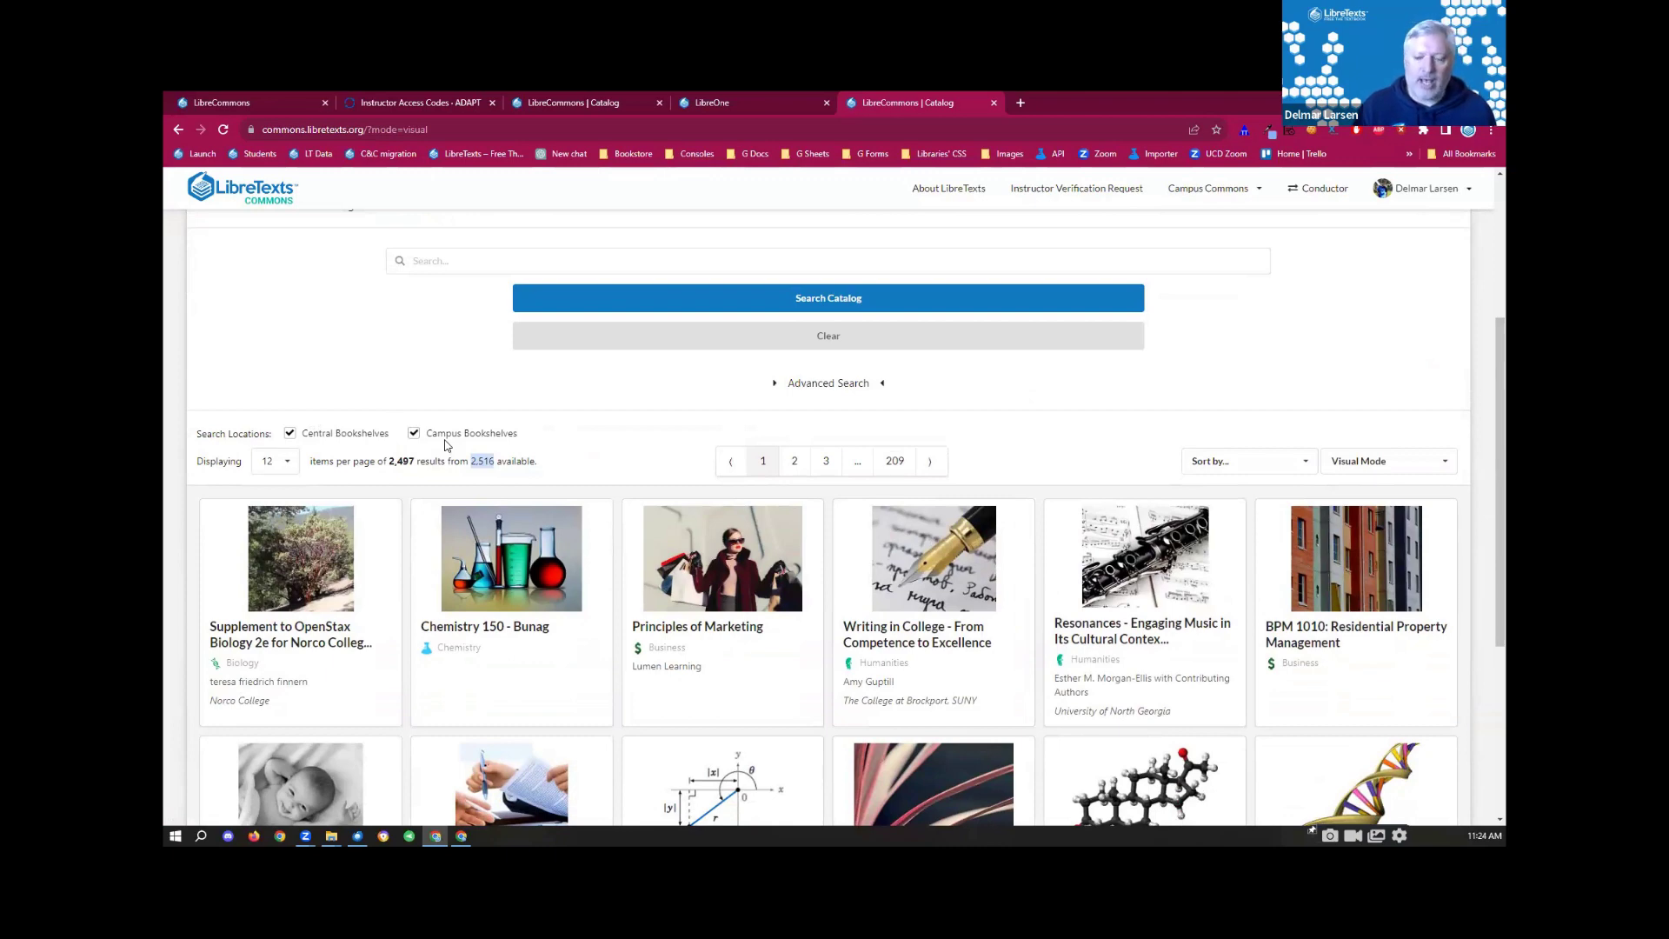
Step: Filter the catalog to campus bookshelves only, switch the filter to central bookshelves only, and look over the listed books
click(291, 434)
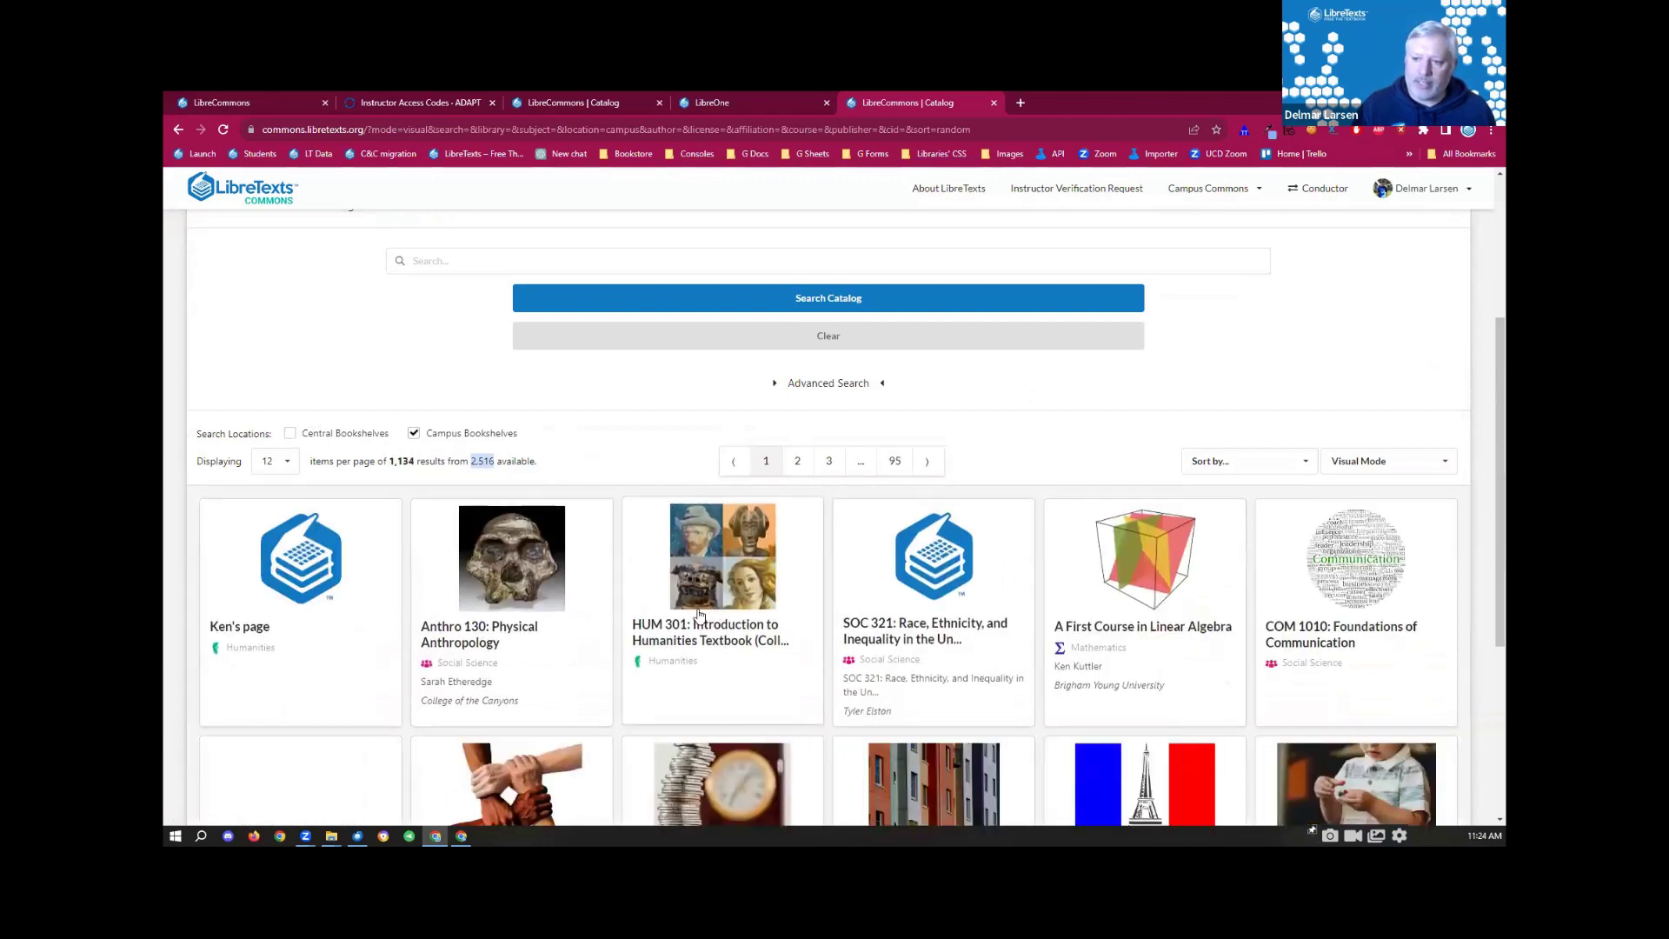
click(329, 437)
click(446, 441)
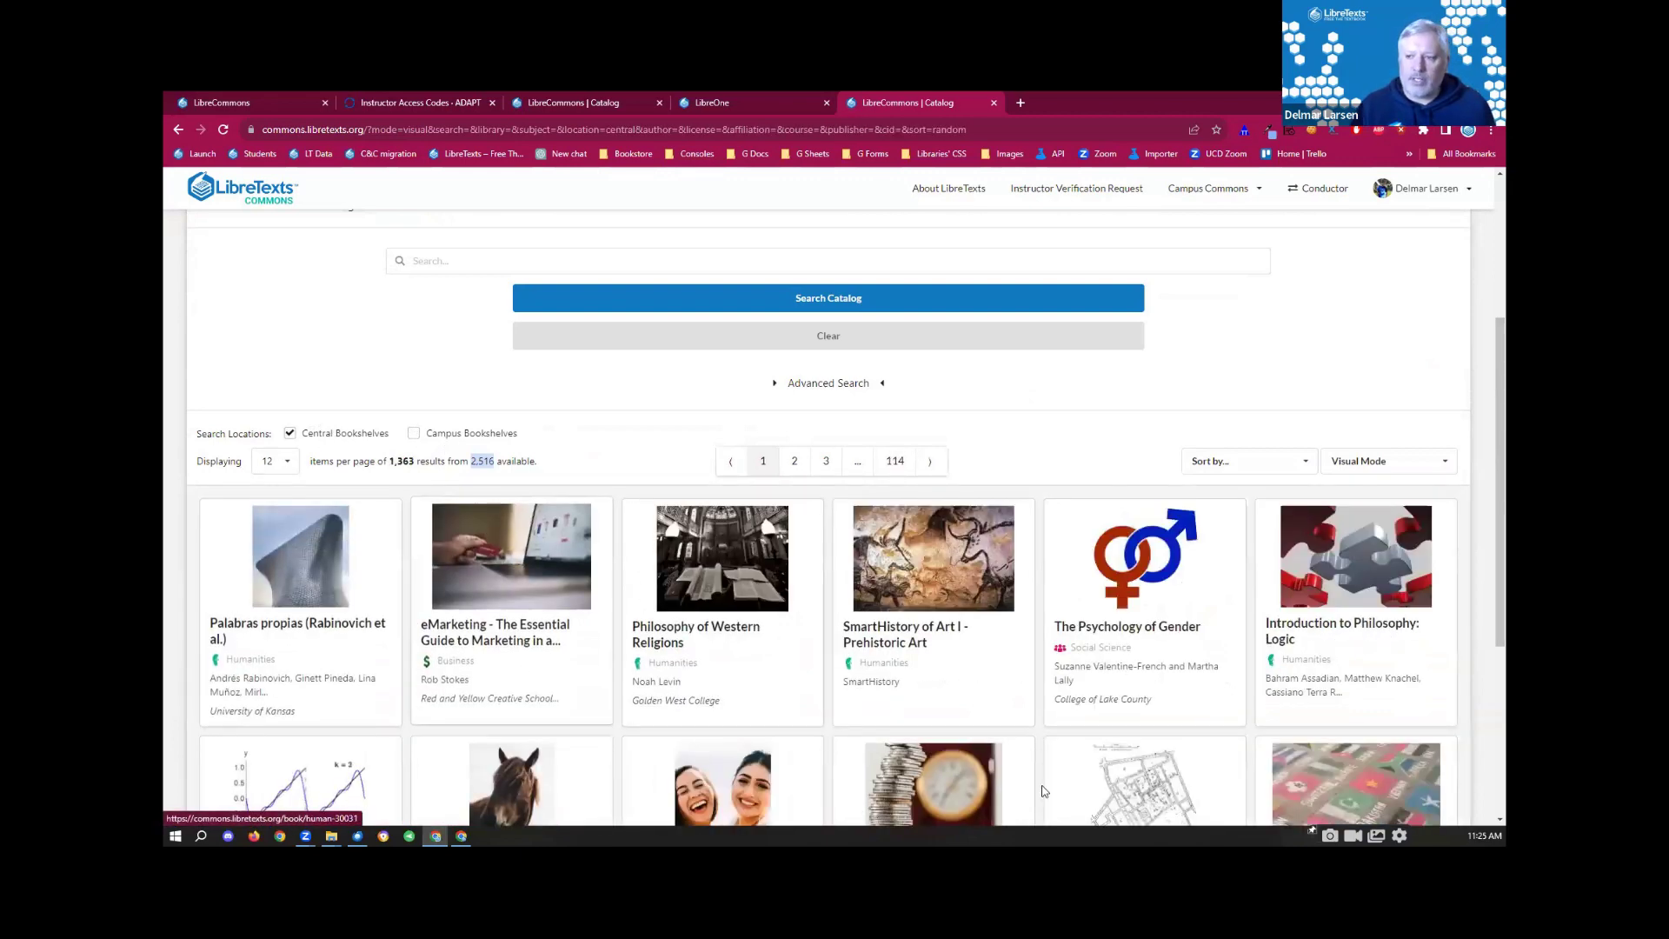
scroll(1484, 609, down, 1)
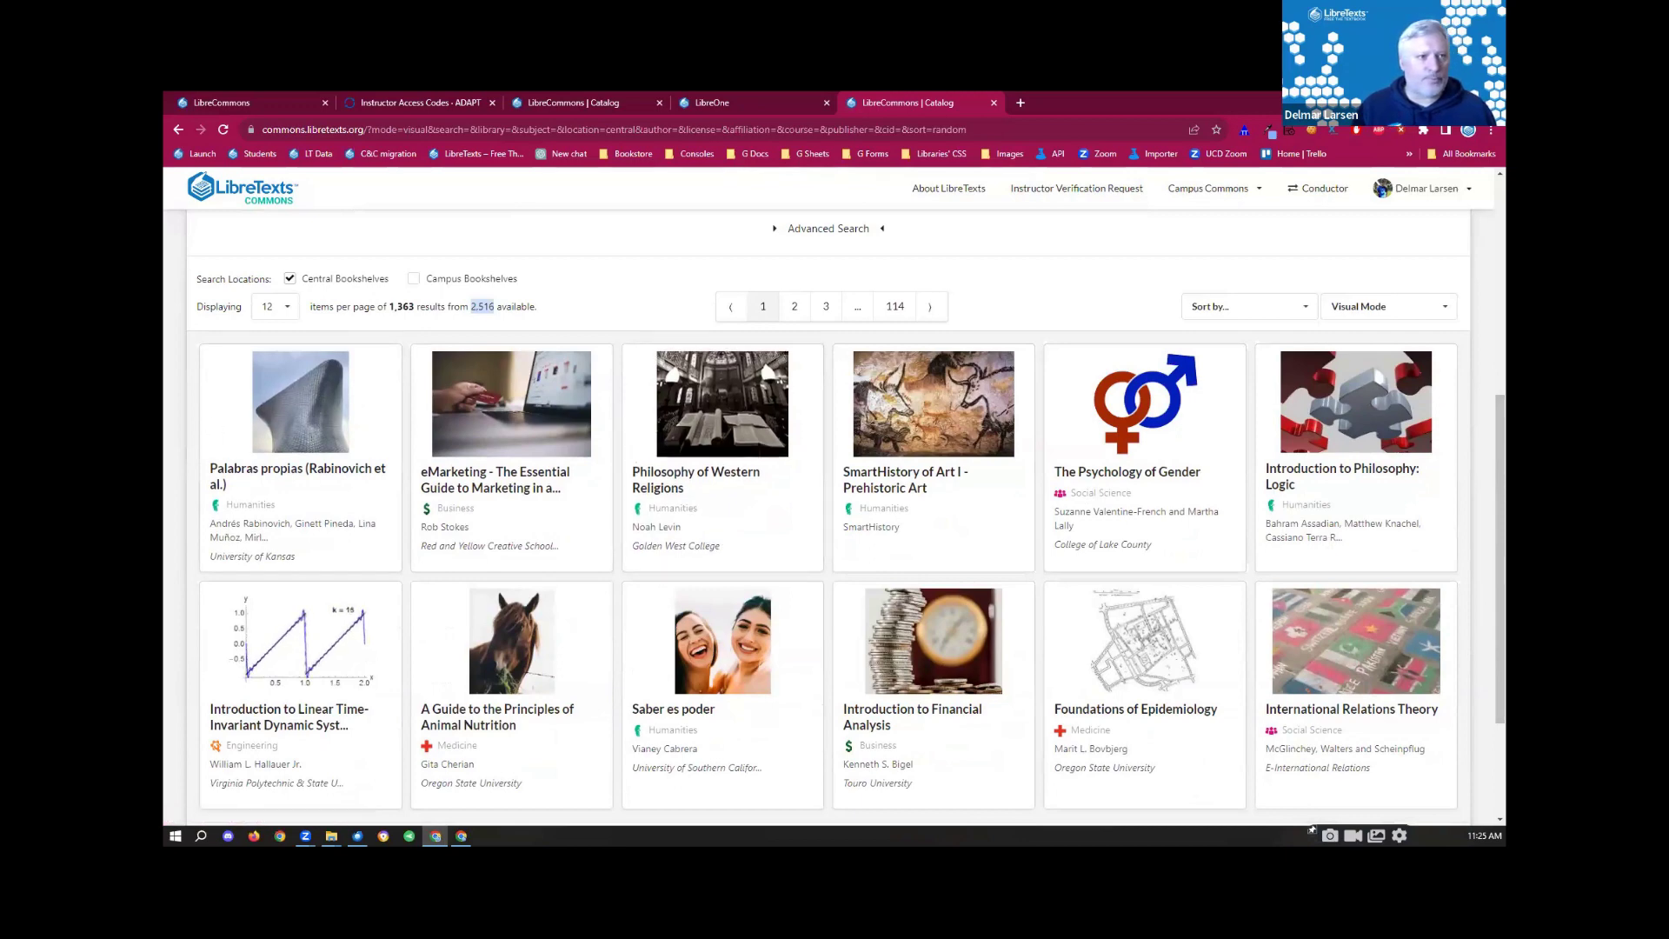
scroll(1483, 440, up, 5)
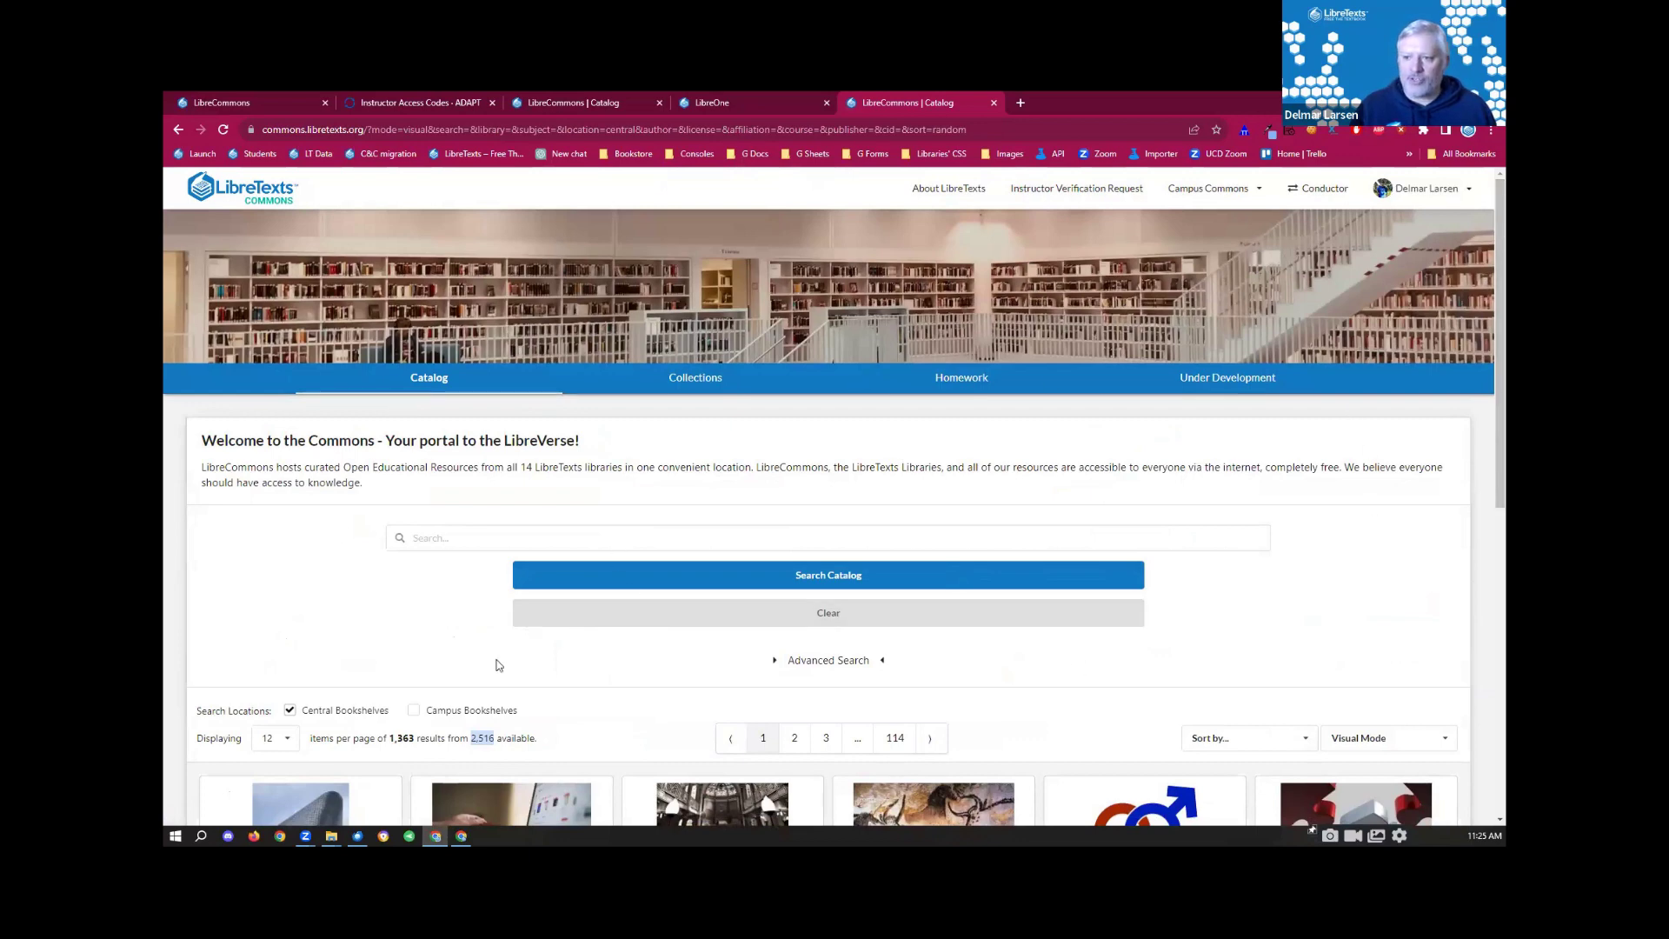
scroll(1043, 600, down, 2)
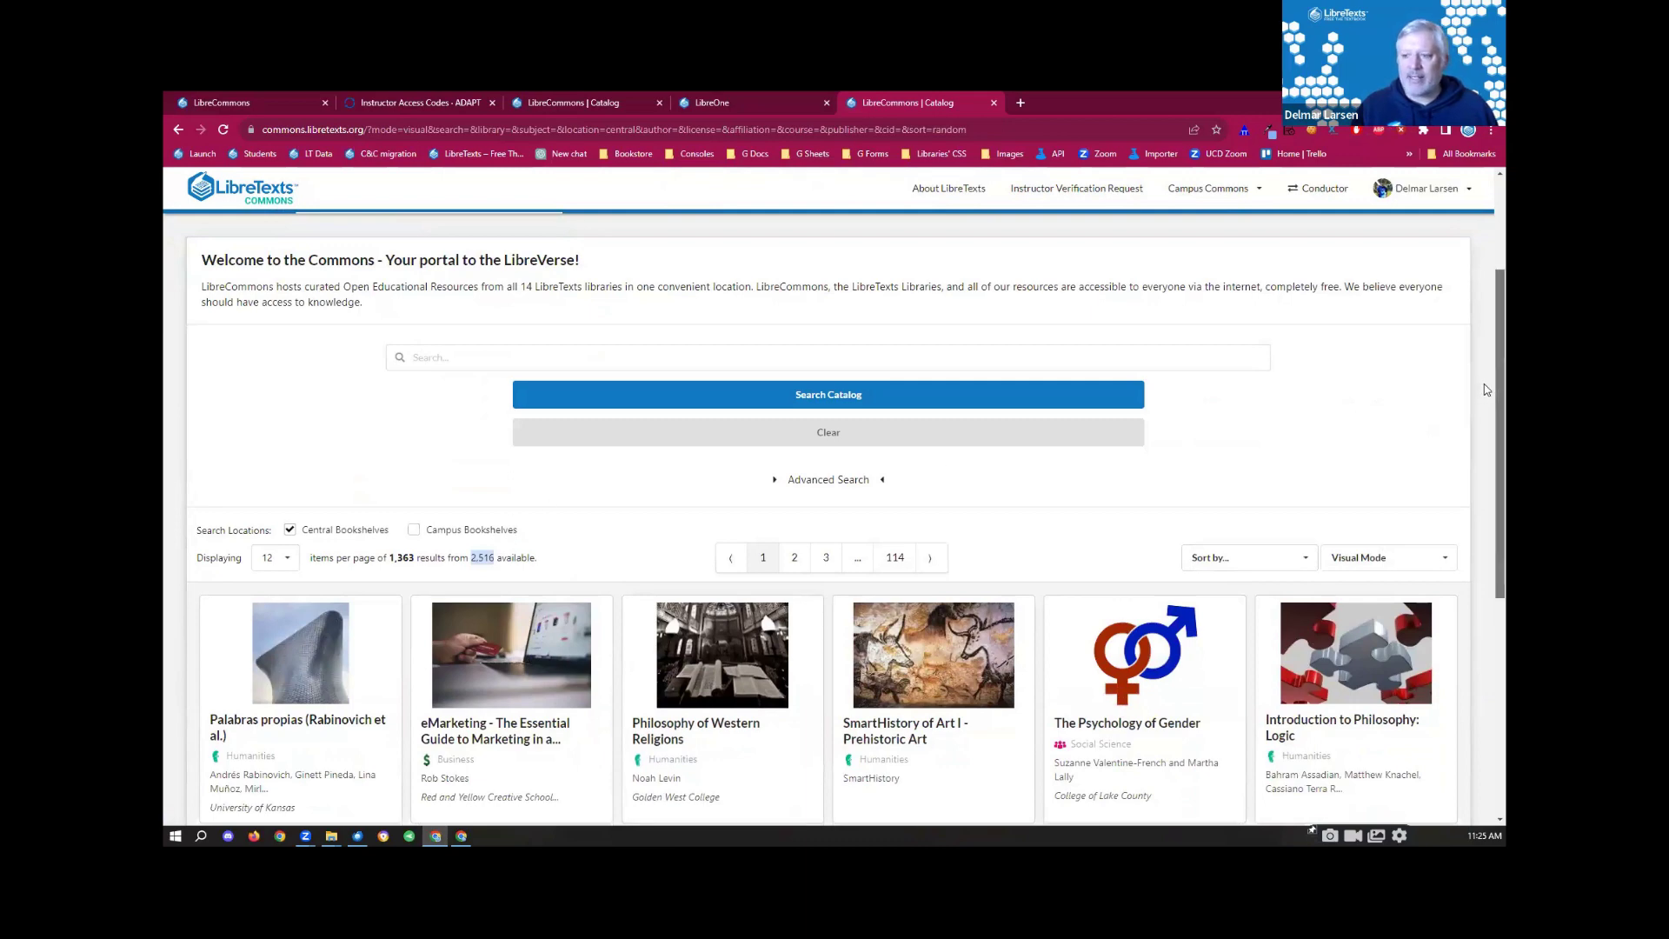
scroll(1483, 330, up, 2)
scroll(1484, 271, up, 1)
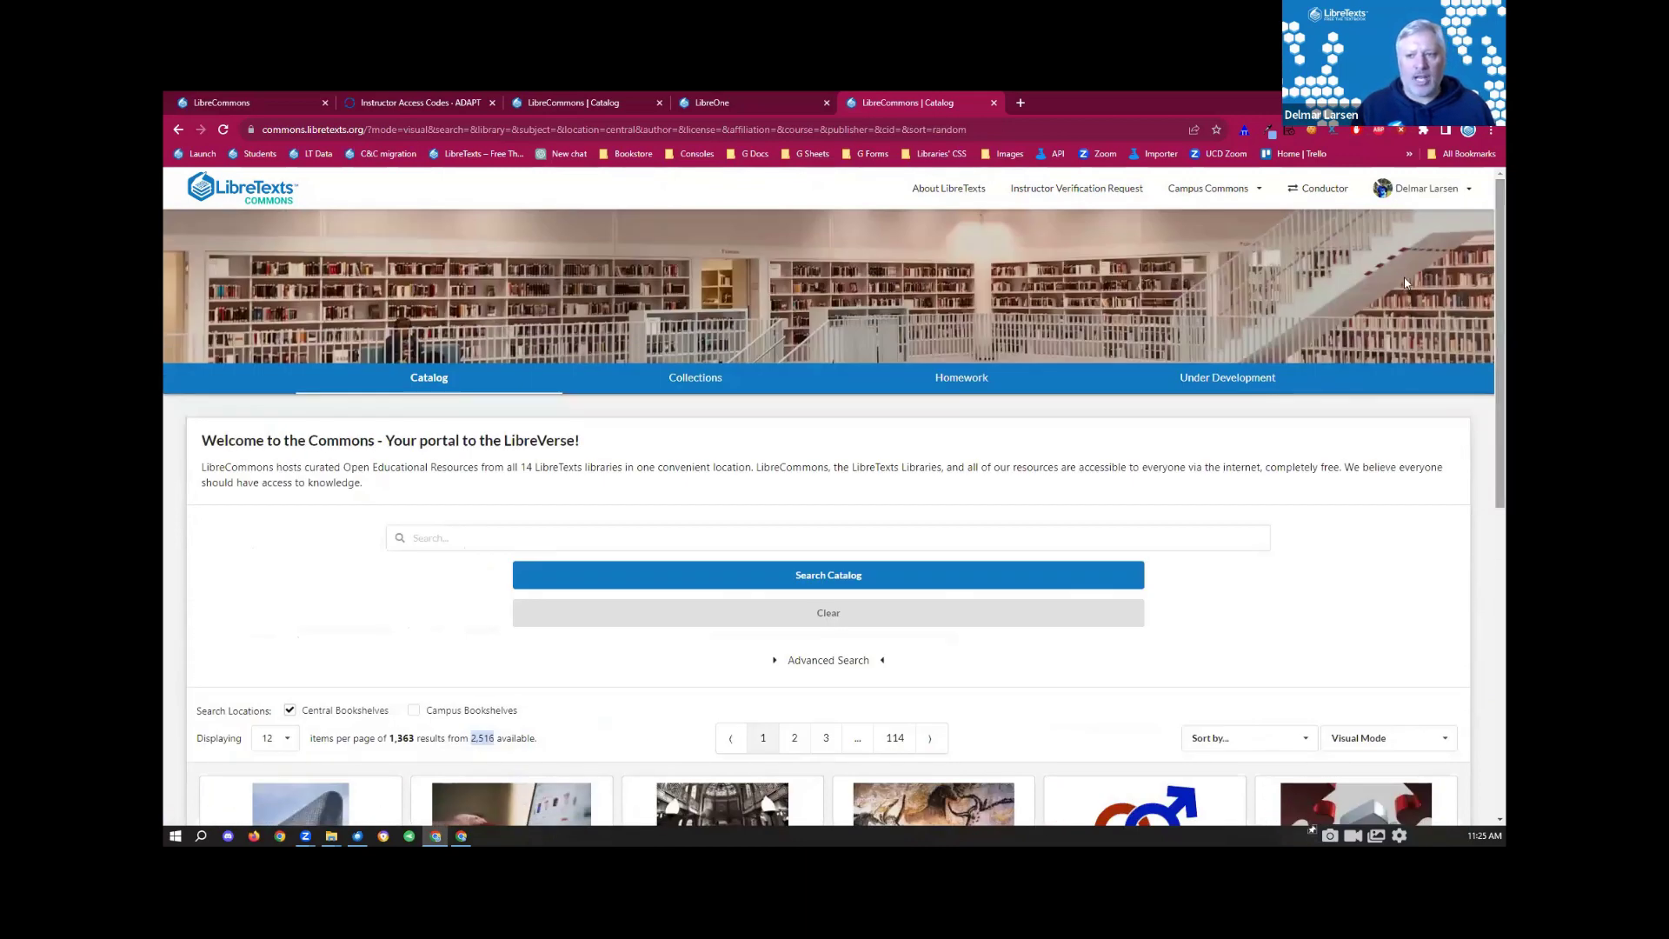
Step: Open the Commons Collections page and look through the listed collections
click(701, 385)
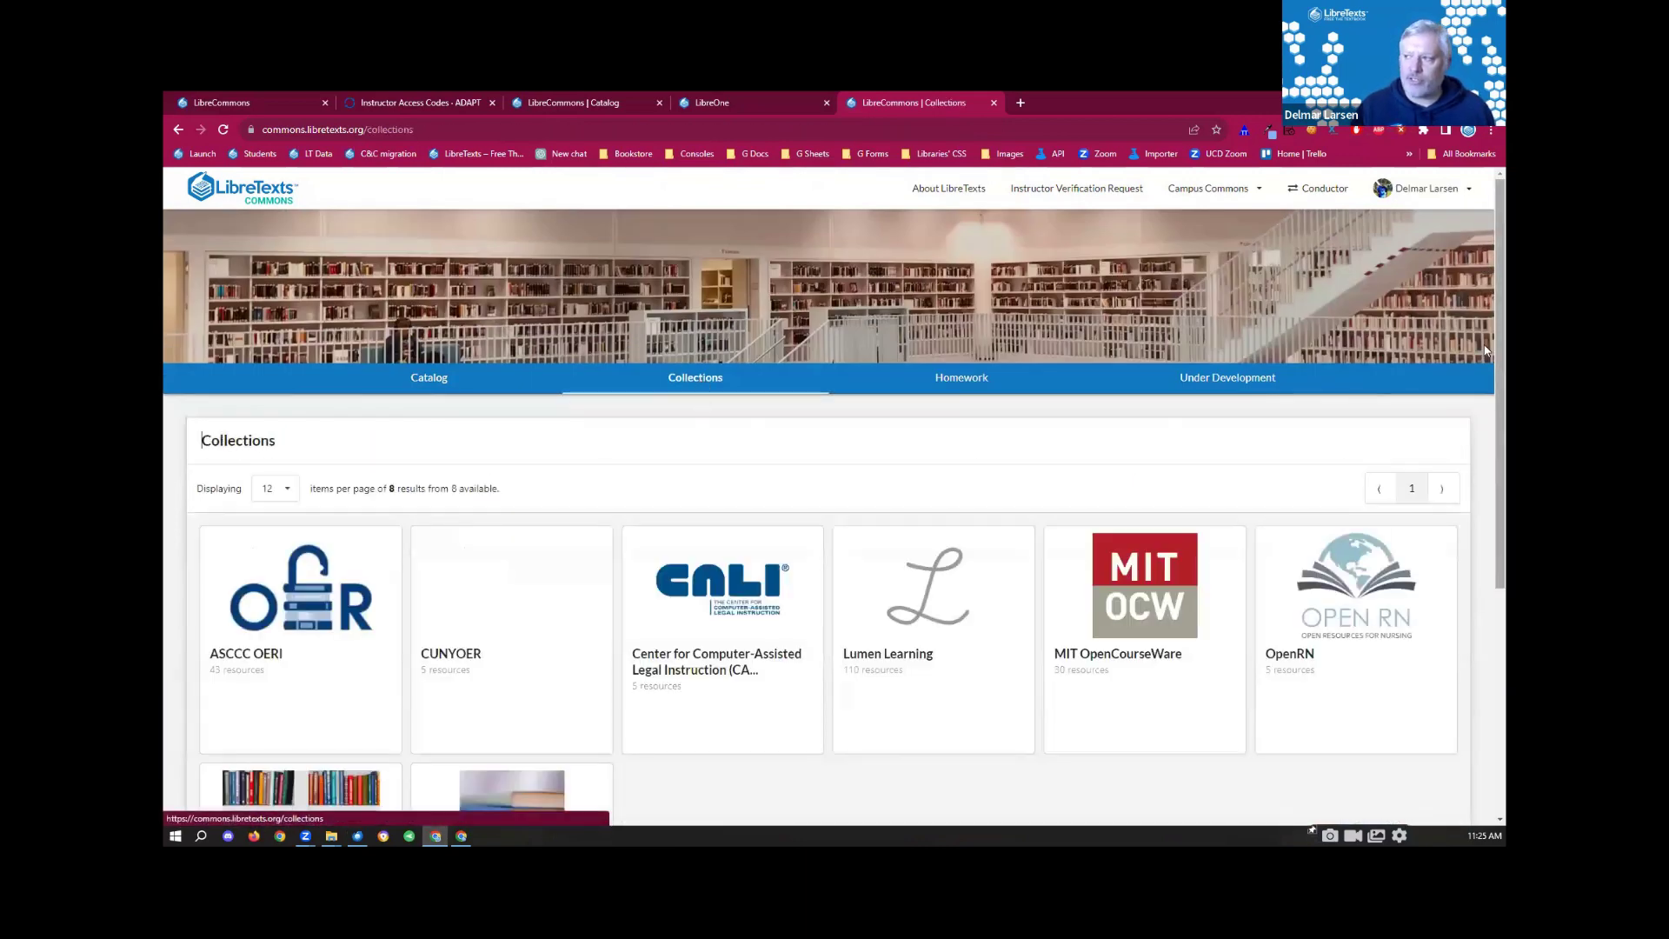
scroll(1486, 420, down, 1)
scroll(1486, 421, down, 1)
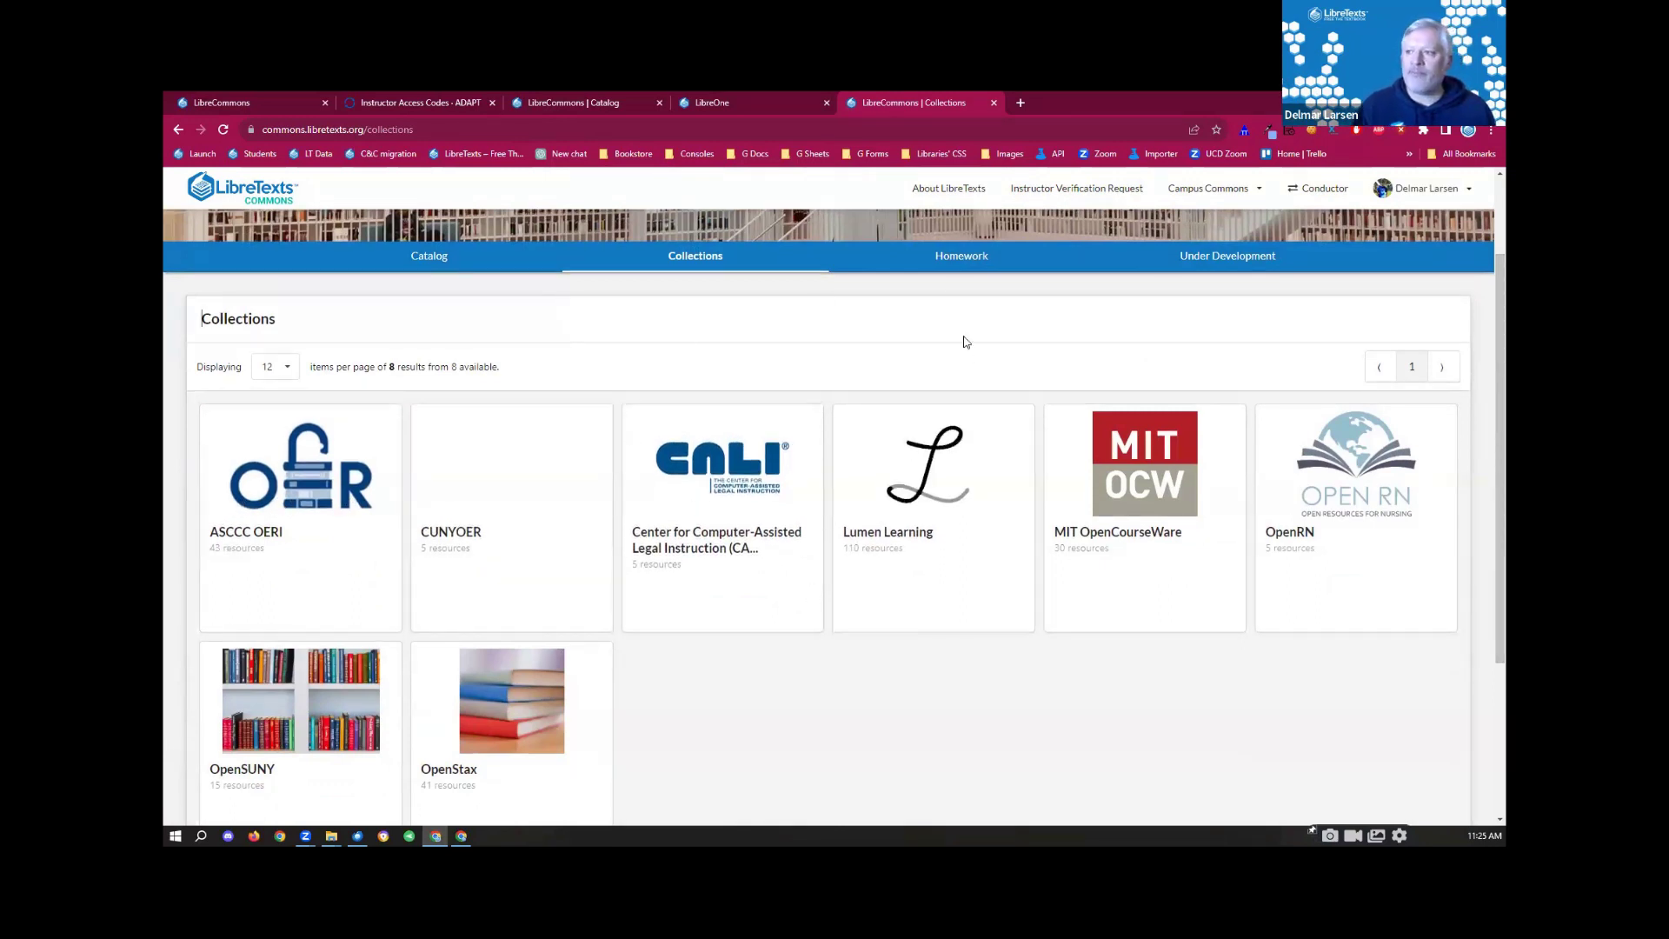
Step: From the Commons Homework listing, view the assignments of American Government and Politics in the Information Age and open the course in ADAPT
click(968, 260)
scroll(1486, 496, down, 2)
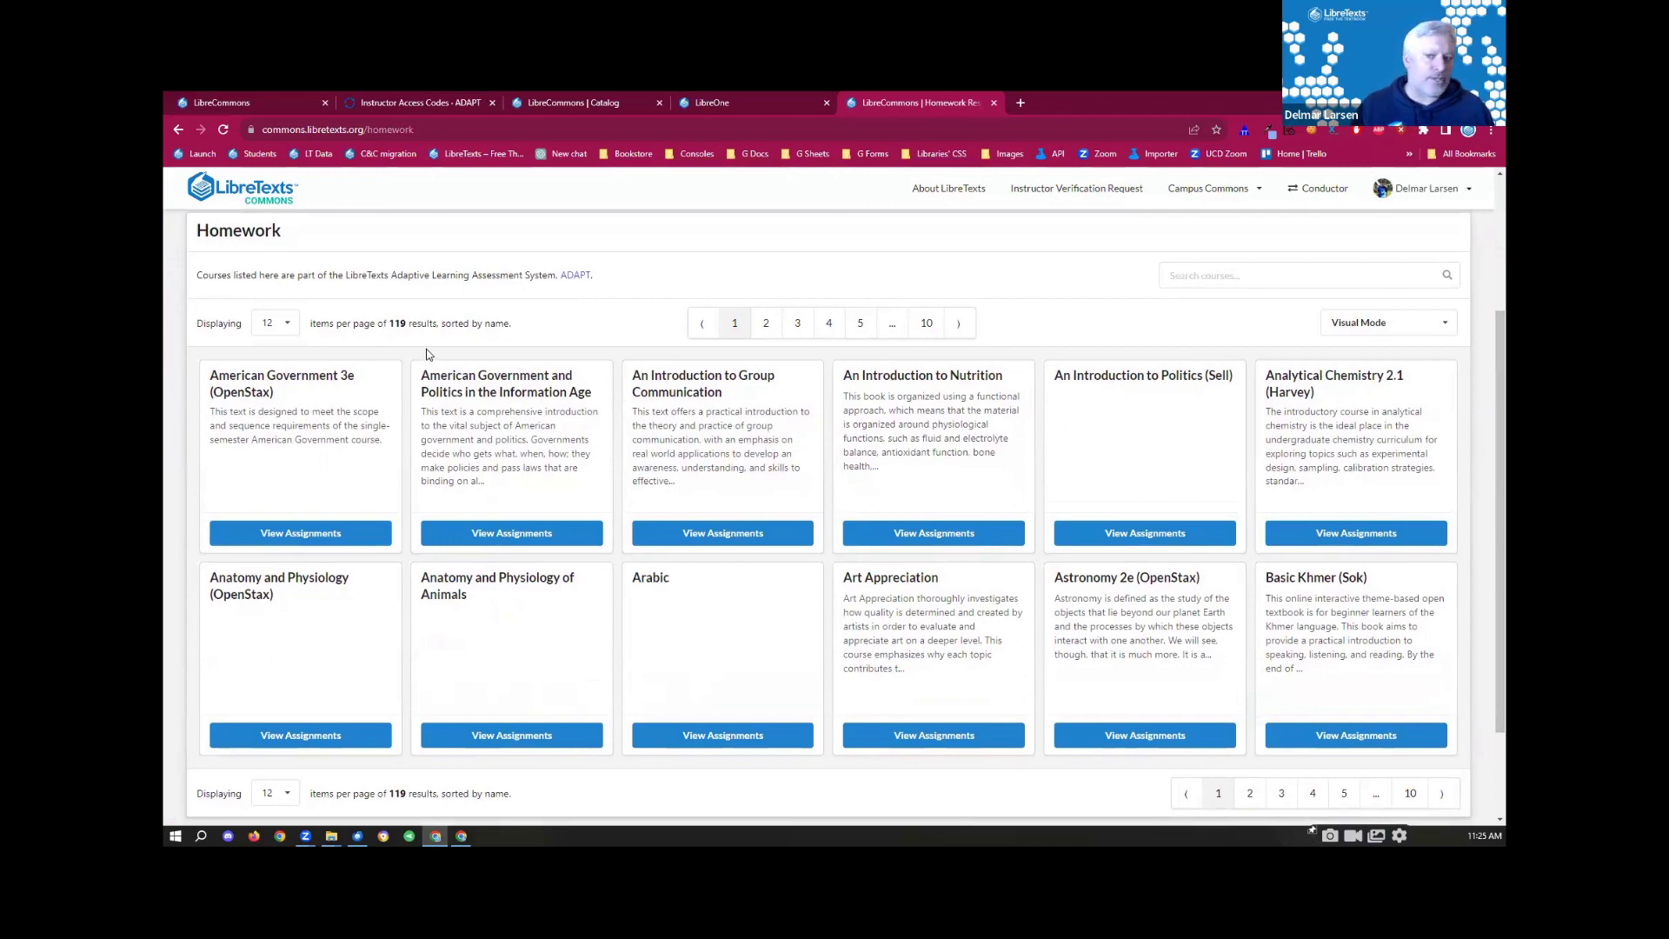
click(549, 533)
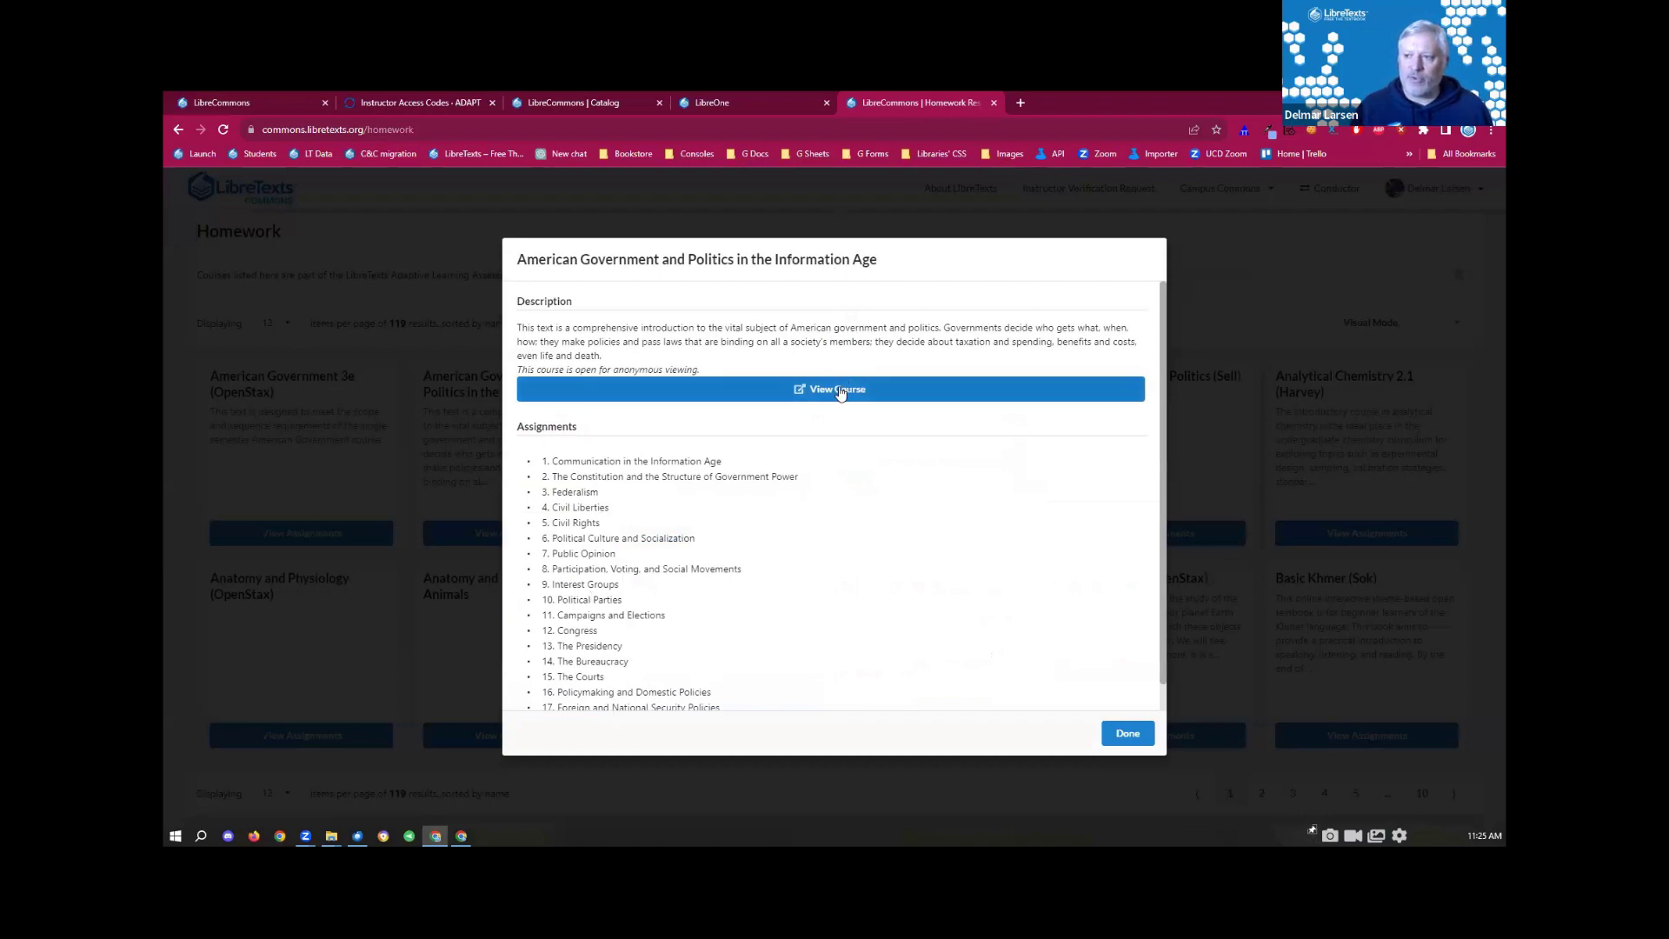
click(804, 389)
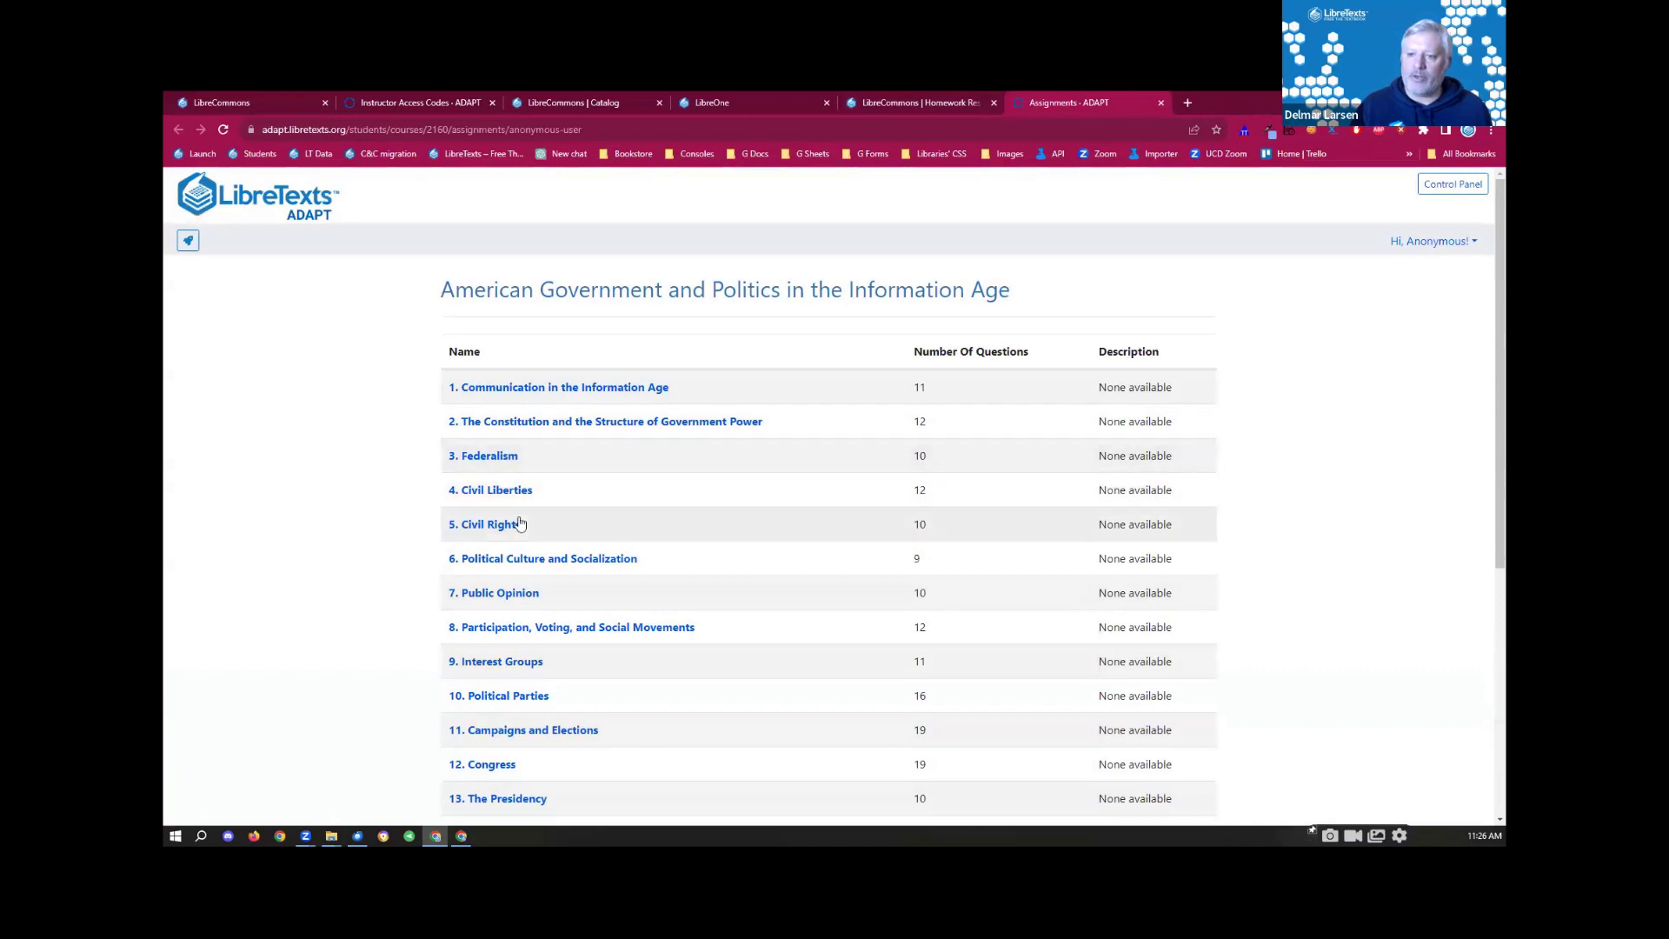
Step: View the 5. Civil Rights assignment's first question, and close the ADAPT tab and the course details dialog
click(504, 526)
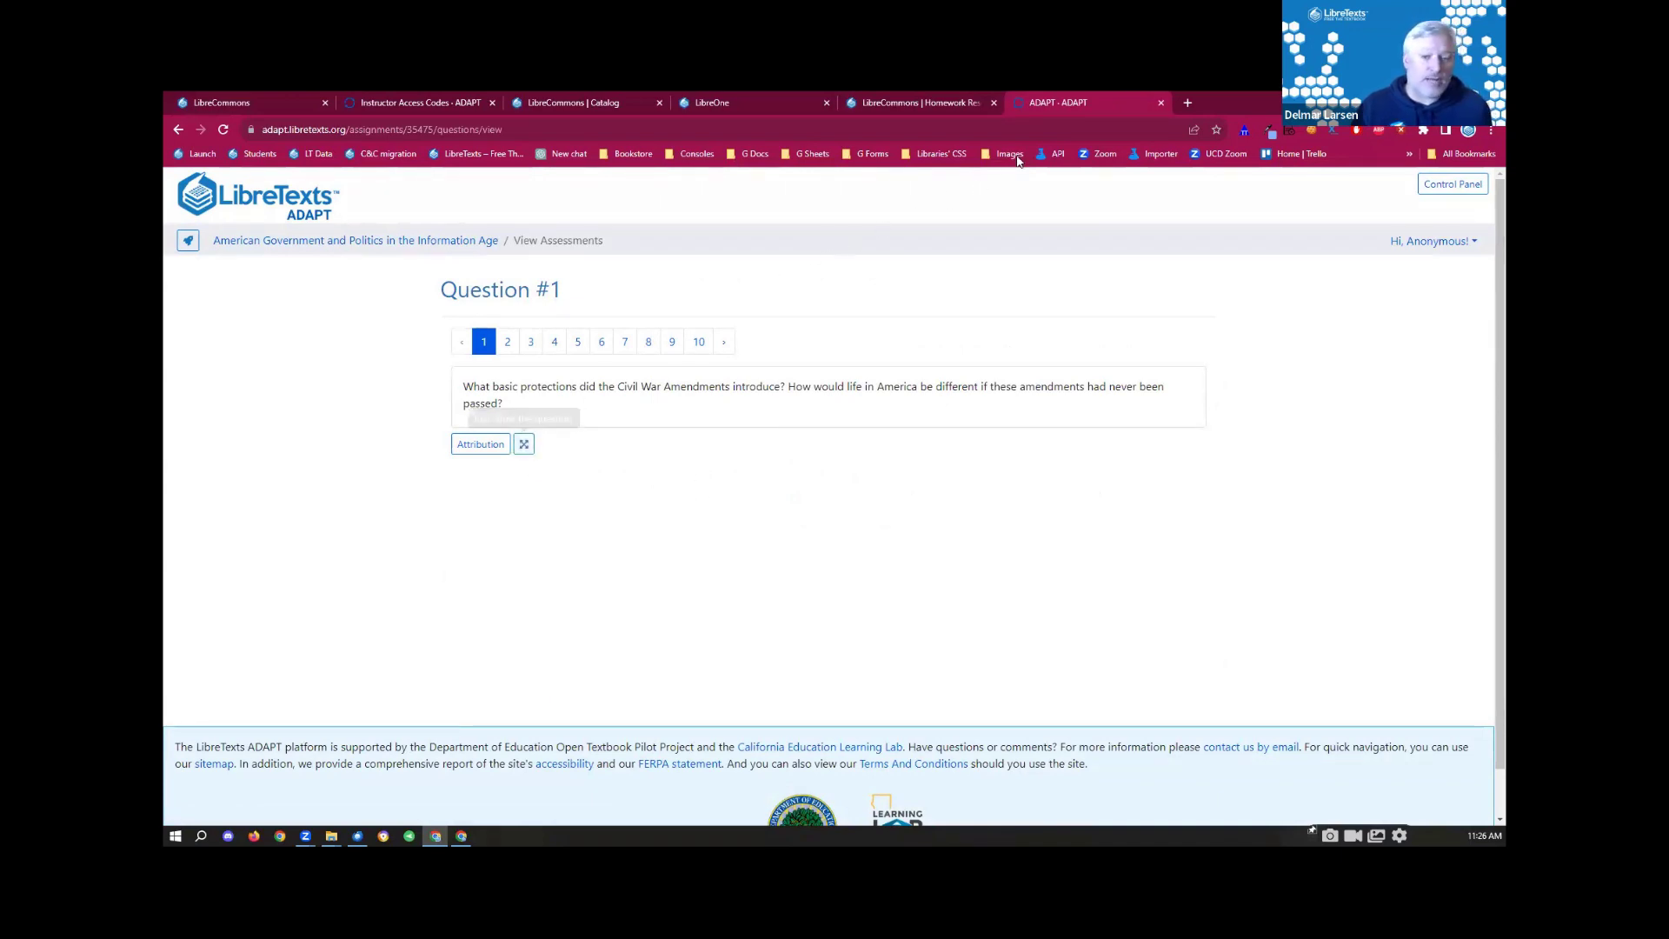
click(1160, 103)
key(Escape)
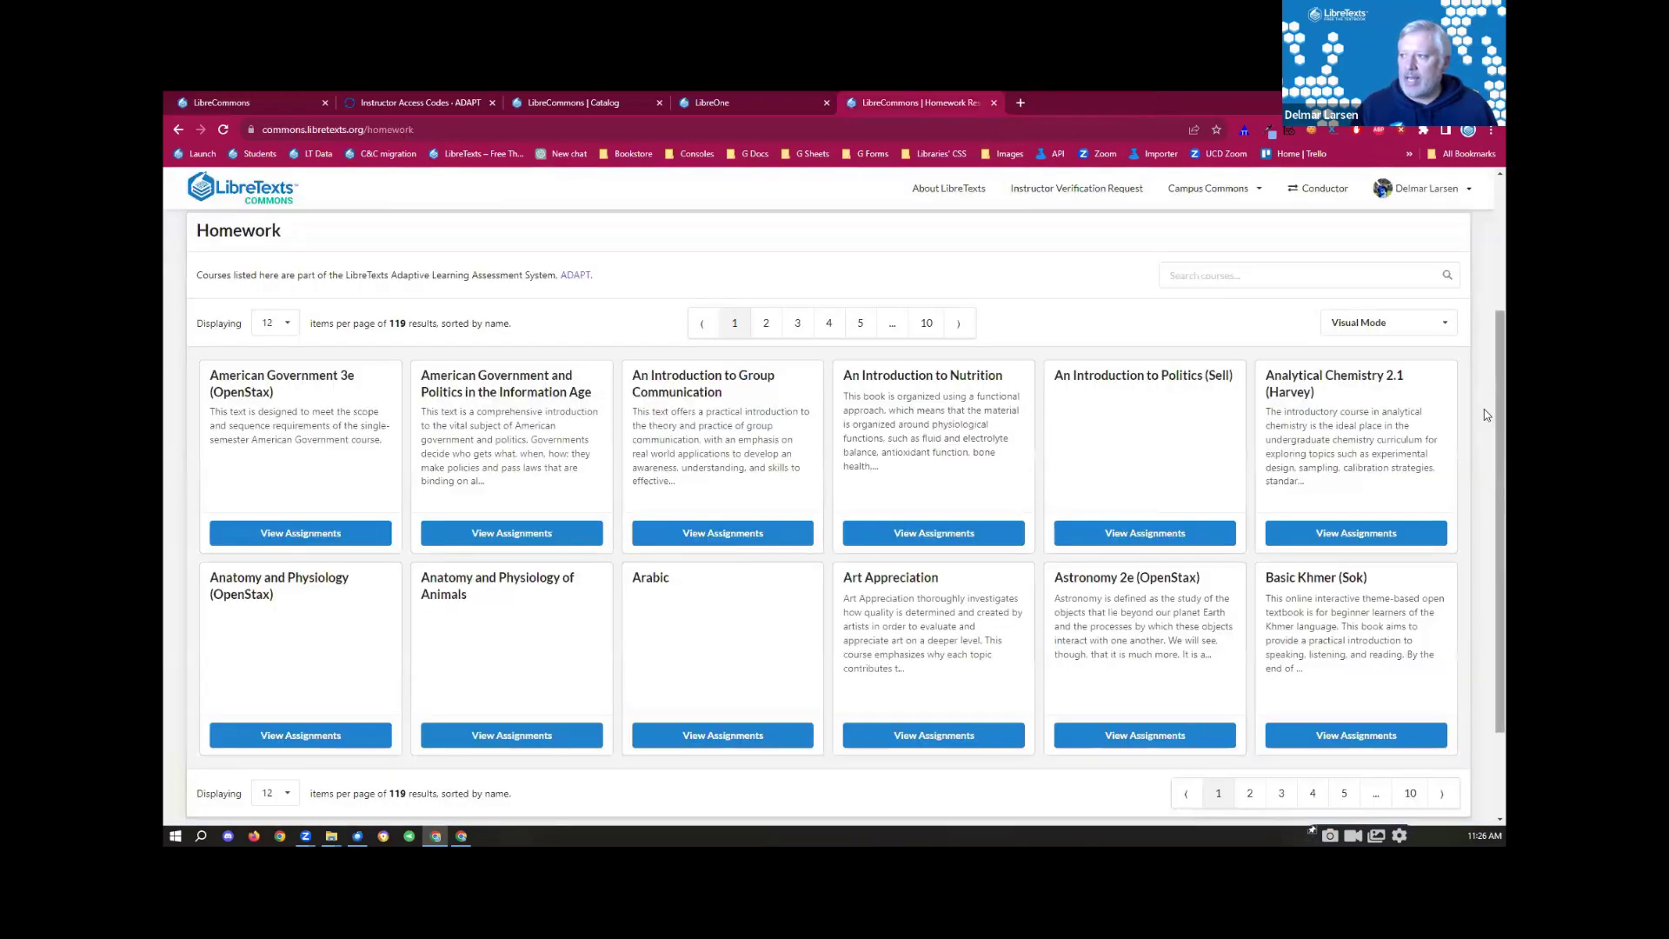
Step: Open the Commons Under Development page and look through its listed projects
scroll(1484, 409, up, 3)
click(1219, 381)
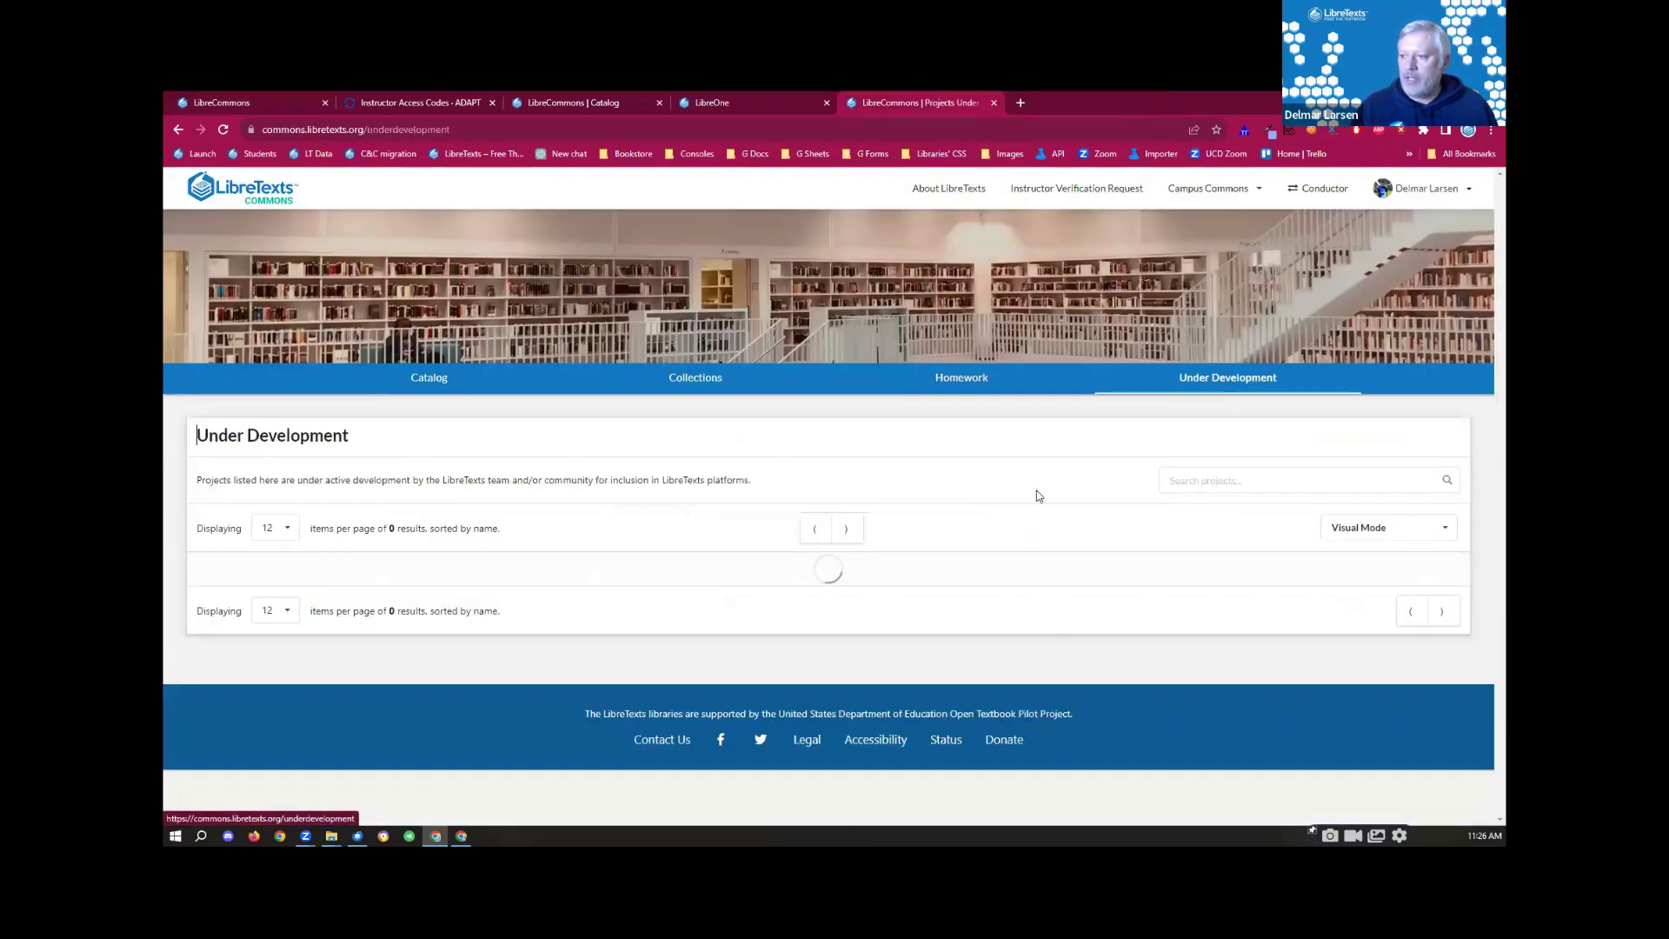
scroll(1484, 414, down, 3)
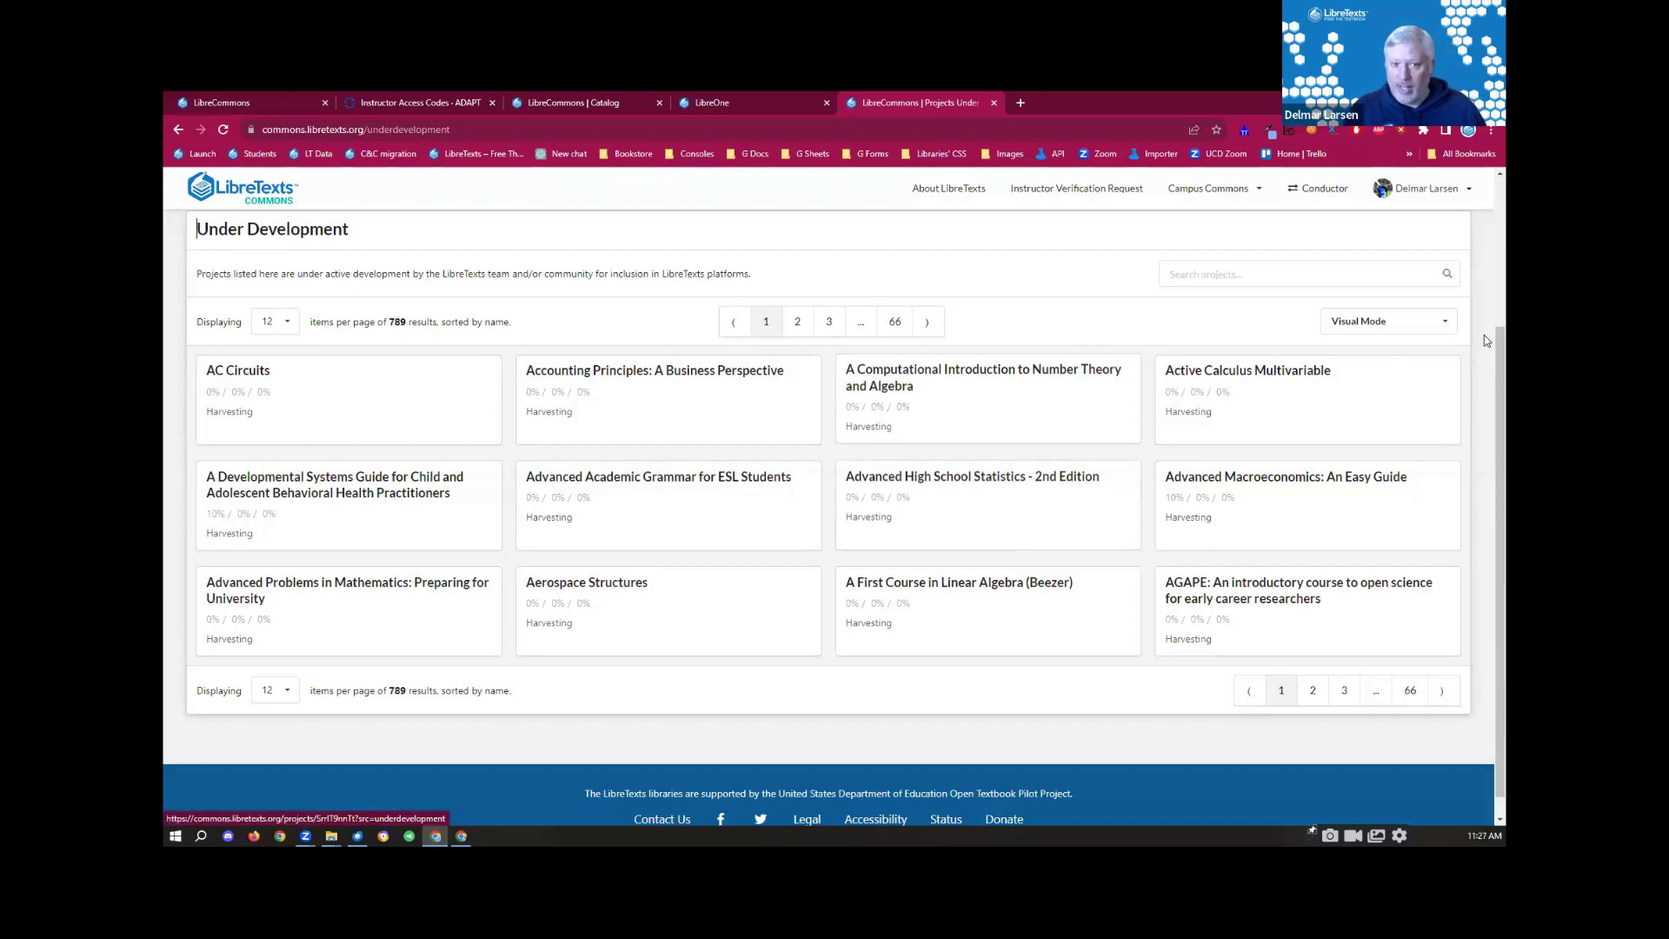
scroll(624, 243, up, 3)
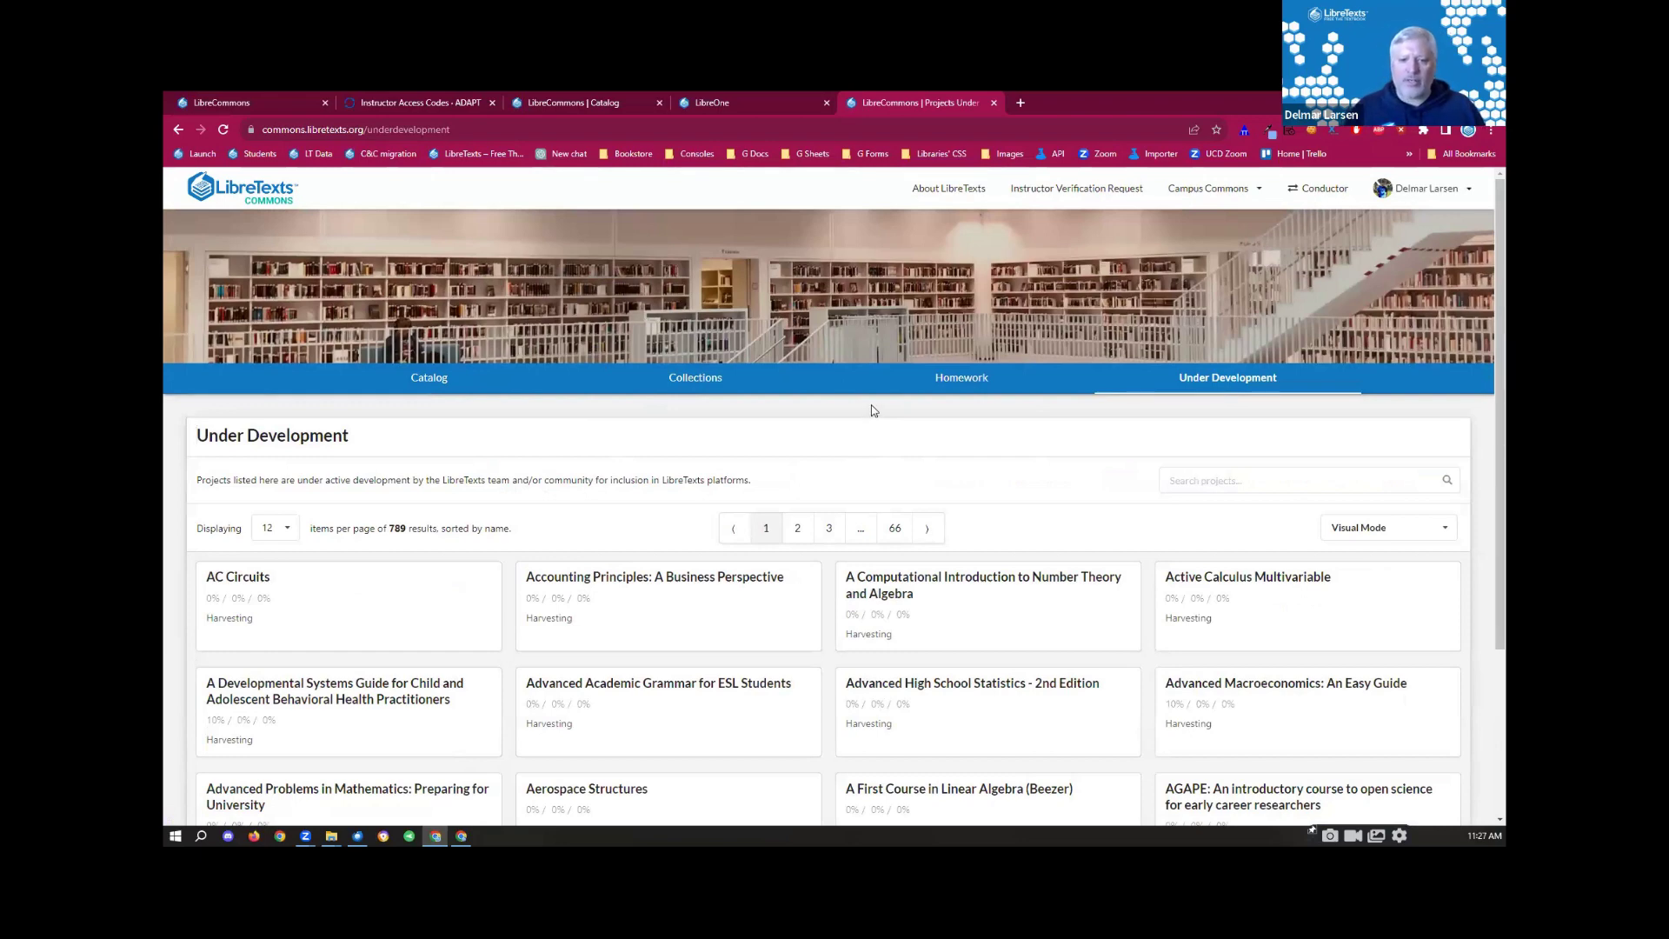
scroll(526, 447, down, 2)
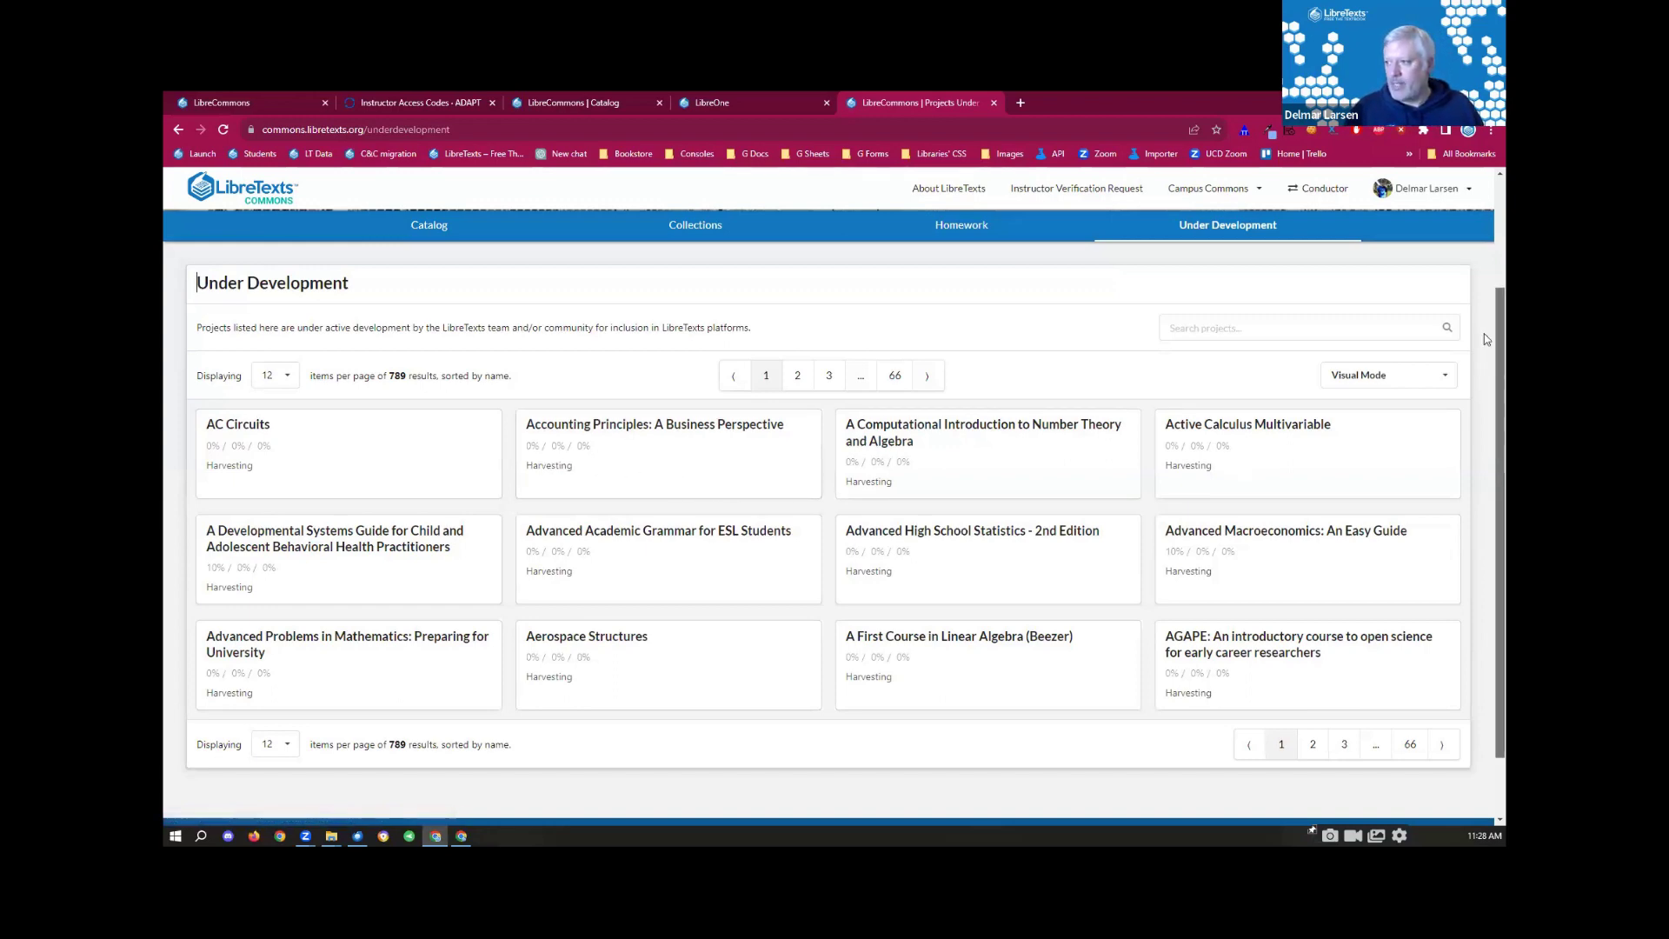
scroll(1485, 465, up, 2)
scroll(1484, 394, down, 3)
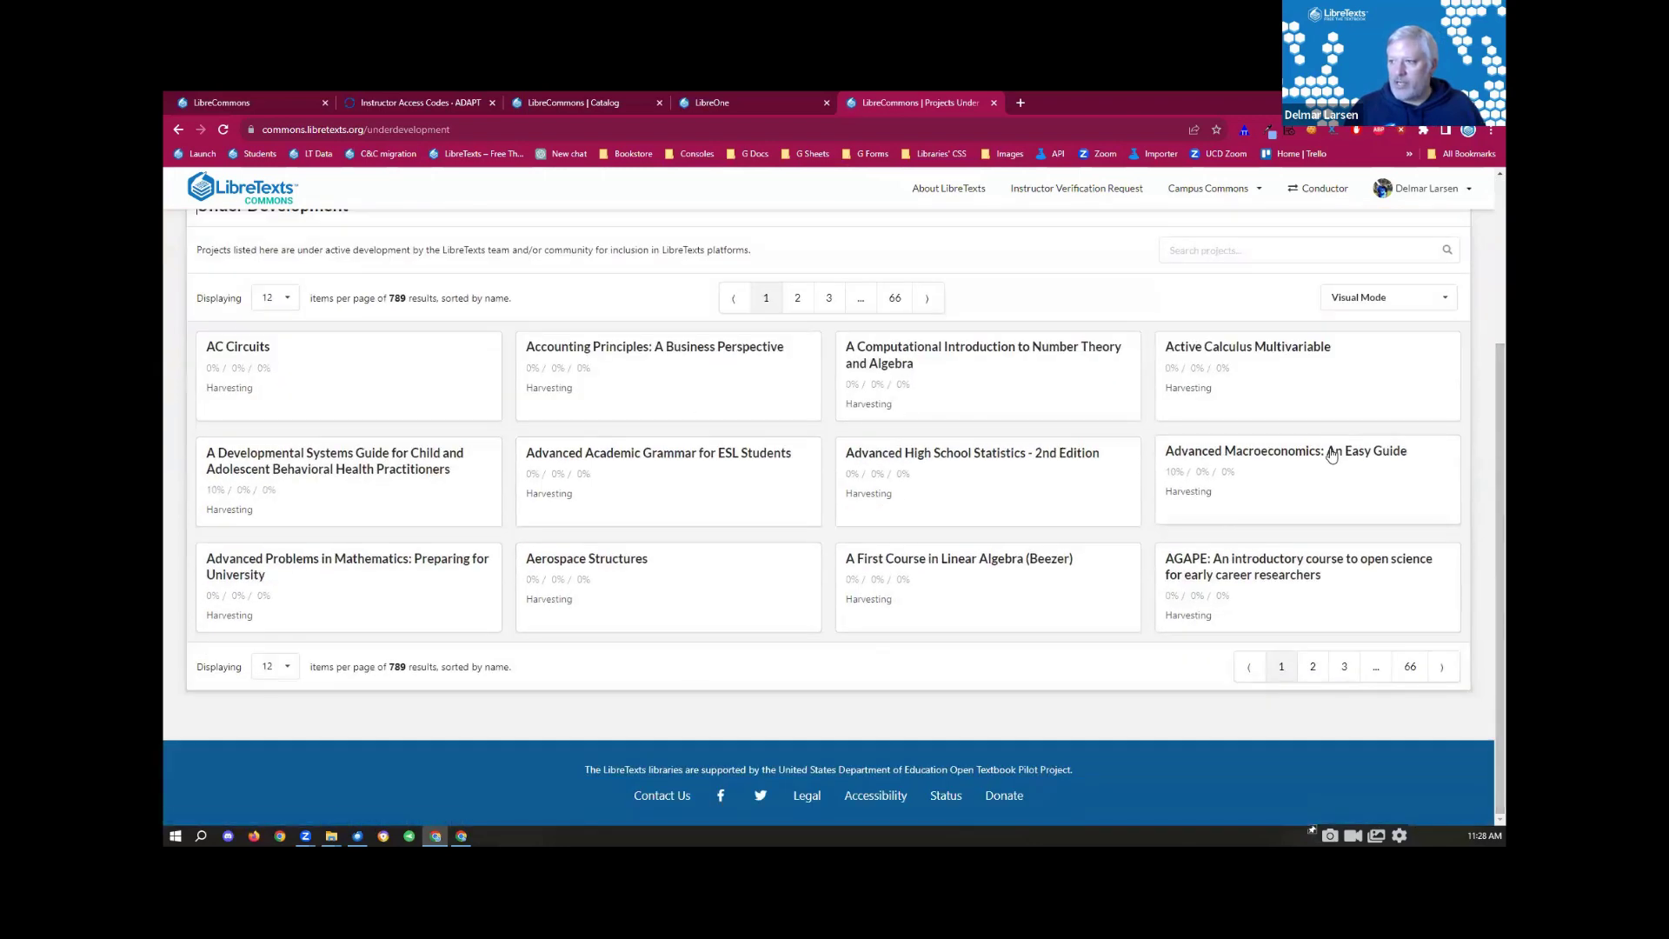
Step: Open the Advanced Macroeconomics: An Easy Guide project, review its properties, and follow the resource link to its source textbook
click(1215, 487)
scroll(1487, 439, down, 3)
scroll(1483, 420, down, 3)
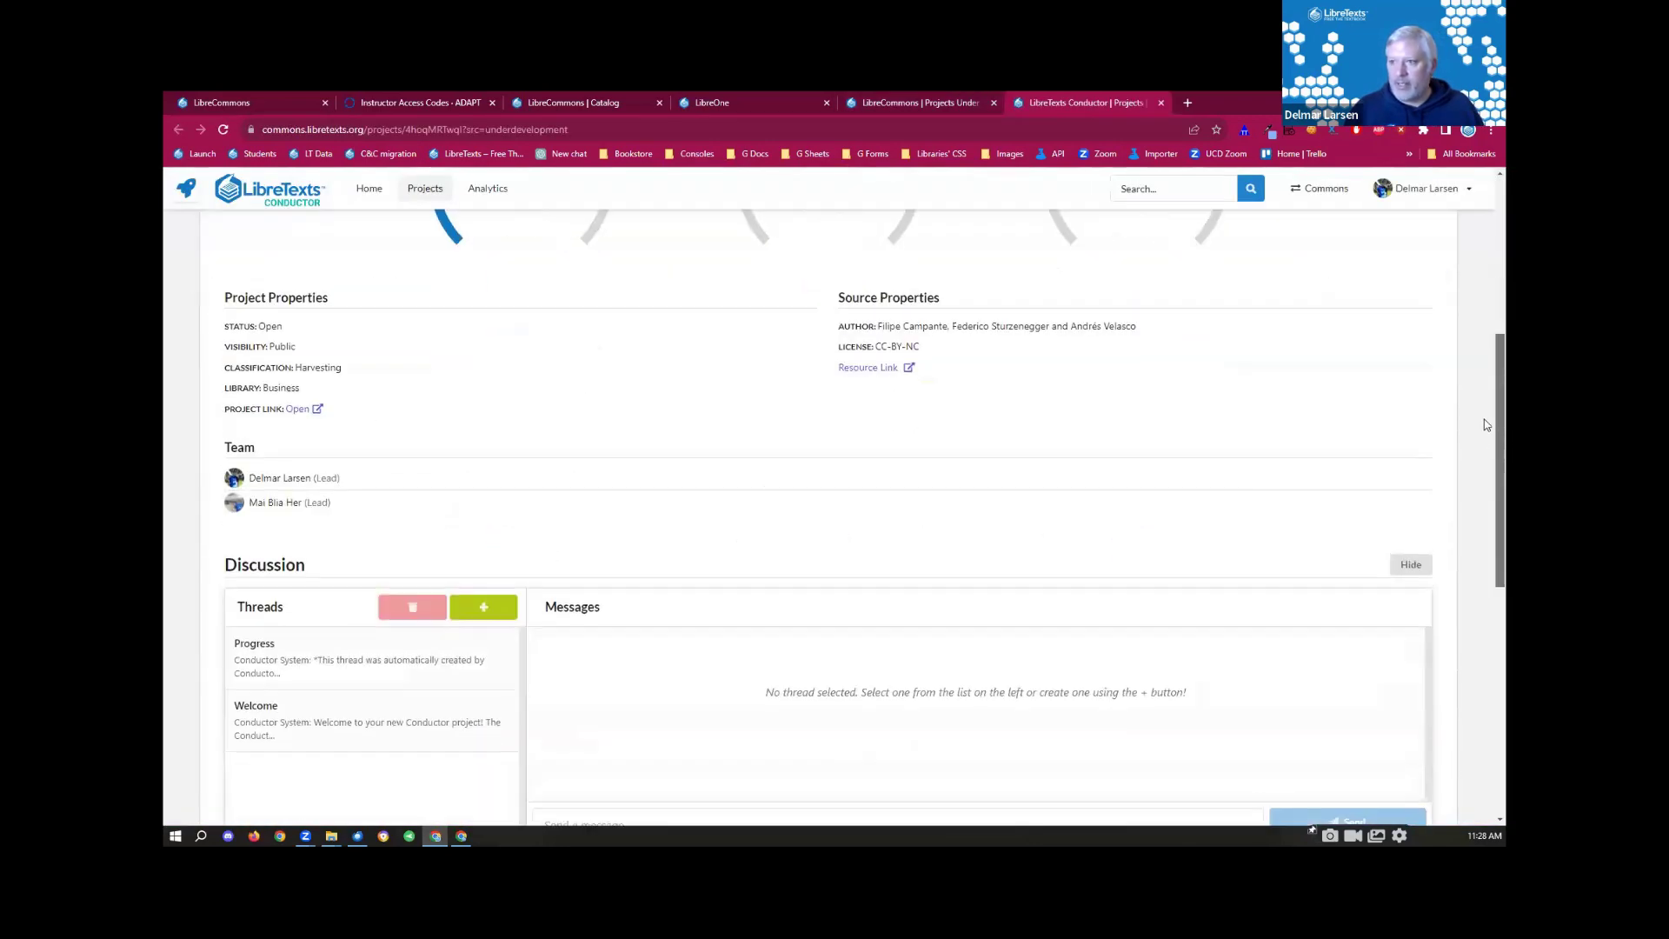
scroll(1483, 421, up, 1)
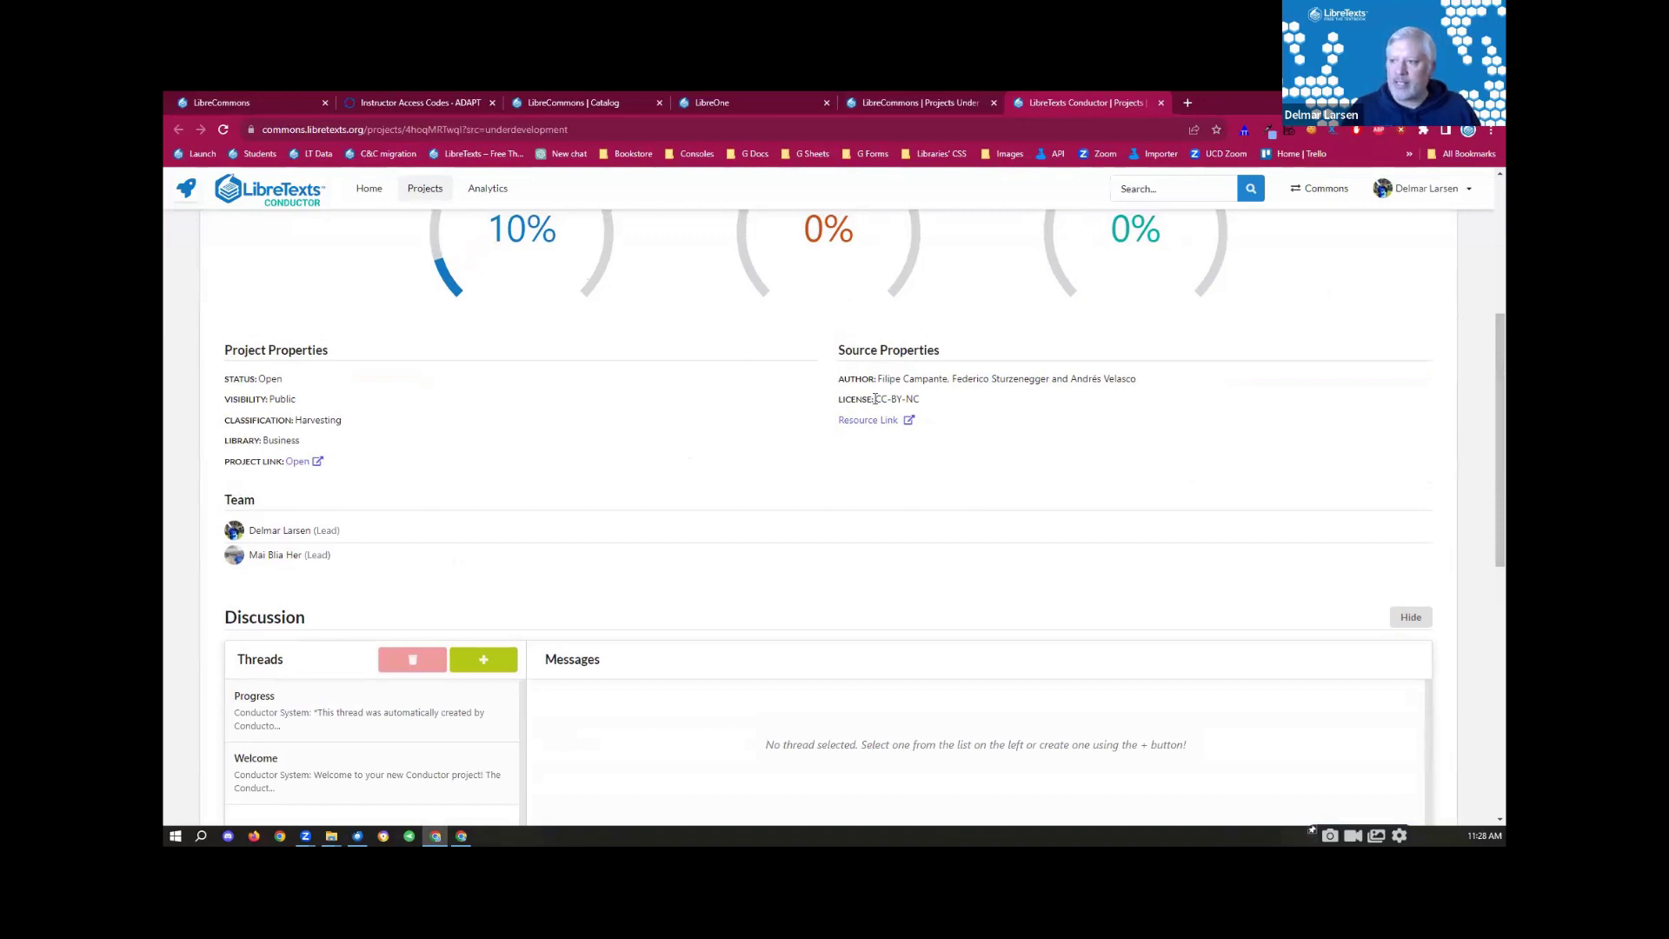
click(853, 423)
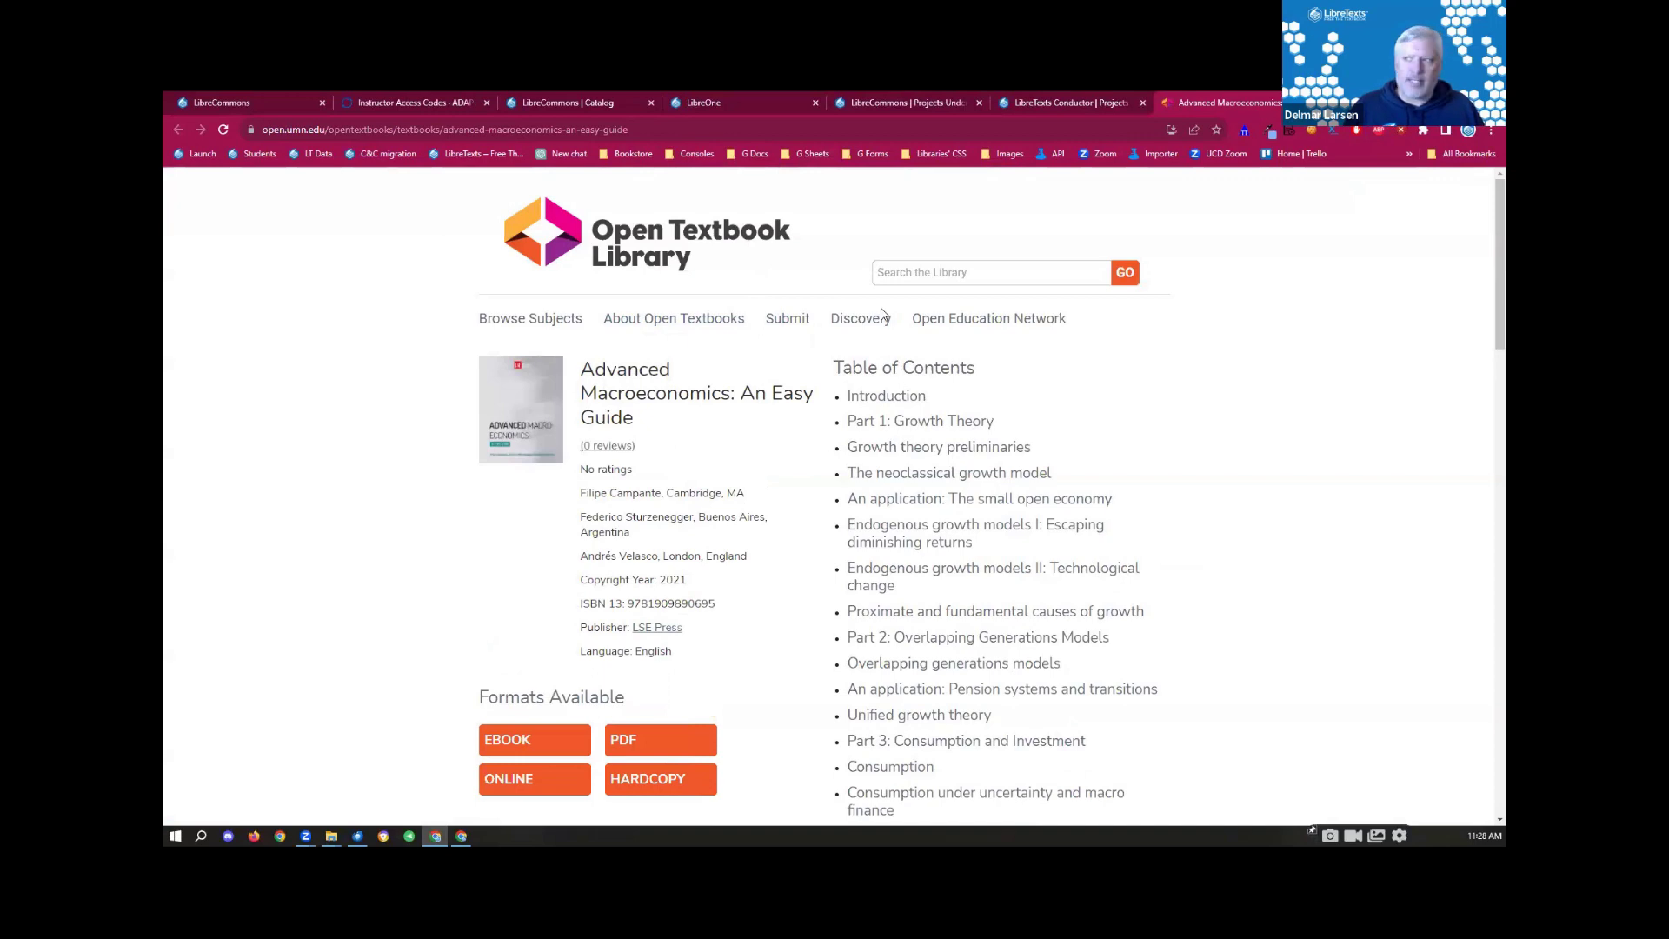
Step: Return to the Advanced Macroeconomics project, open its project link, and close that tab and the Open Textbook Library tab
click(1072, 100)
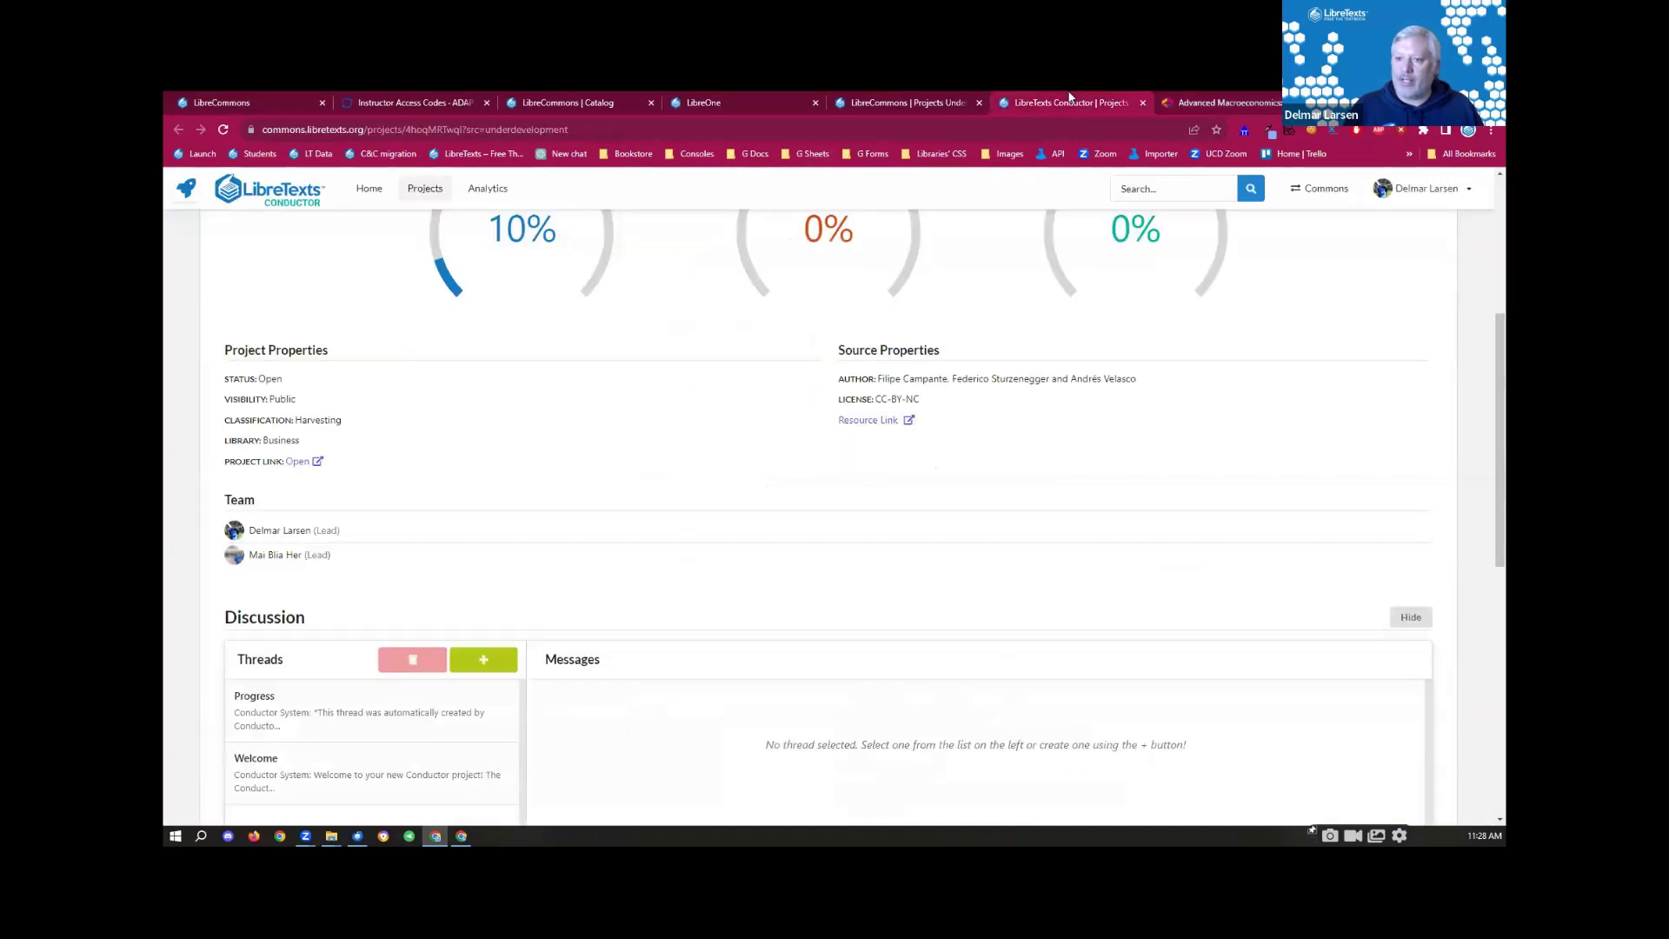
click(315, 461)
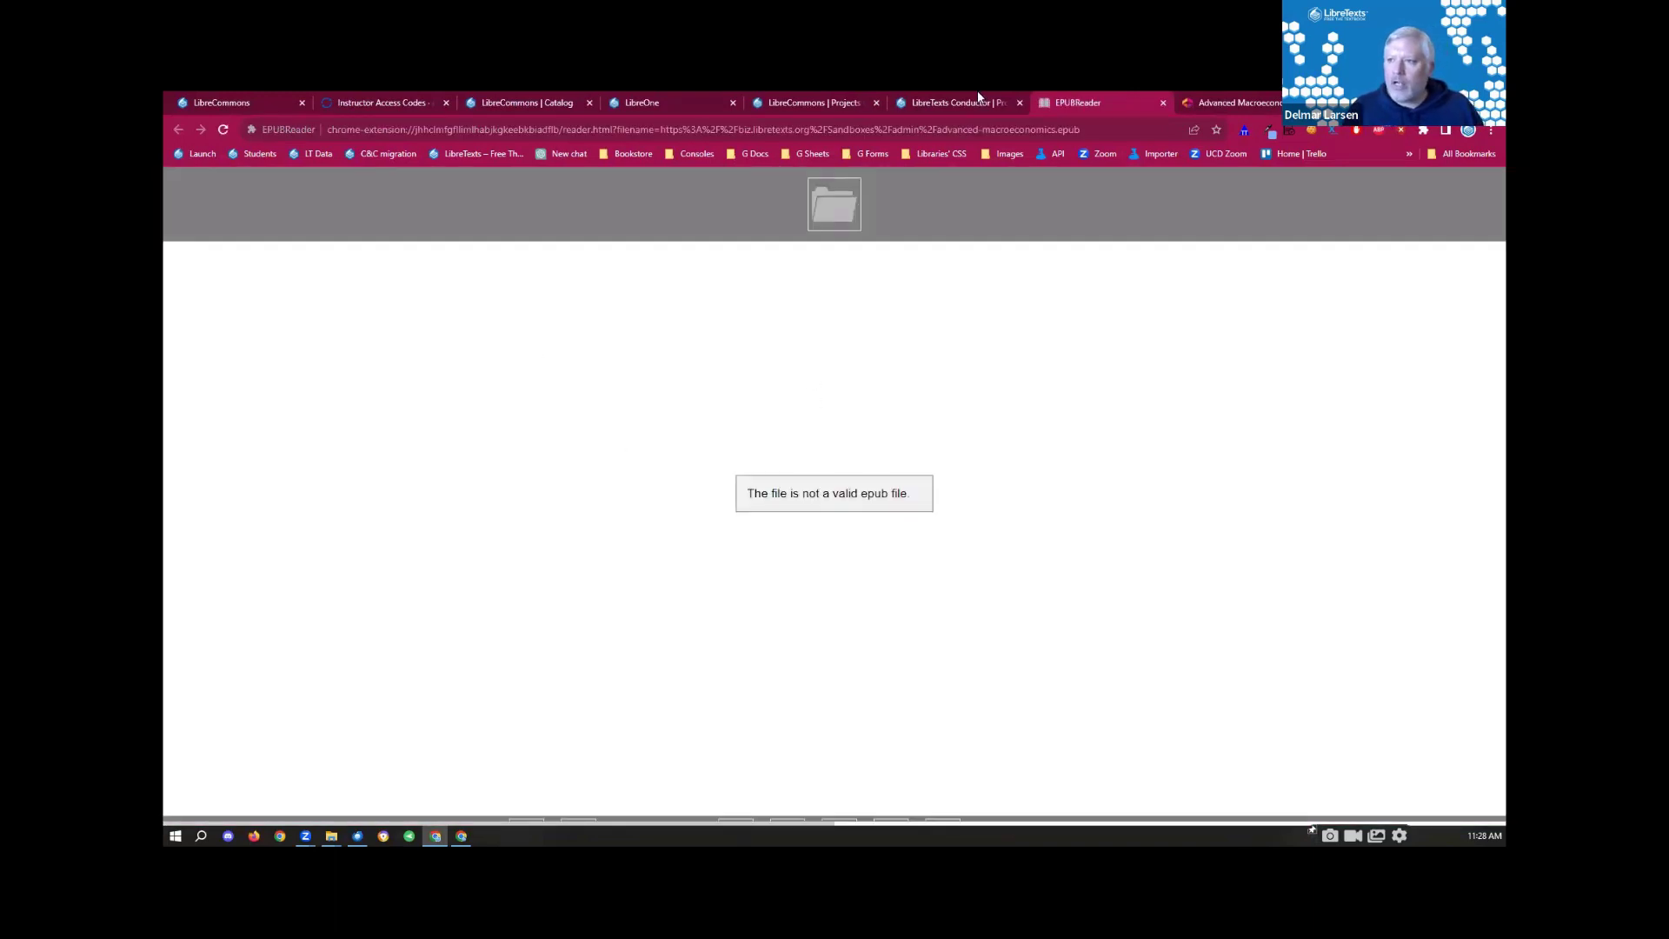
click(1163, 103)
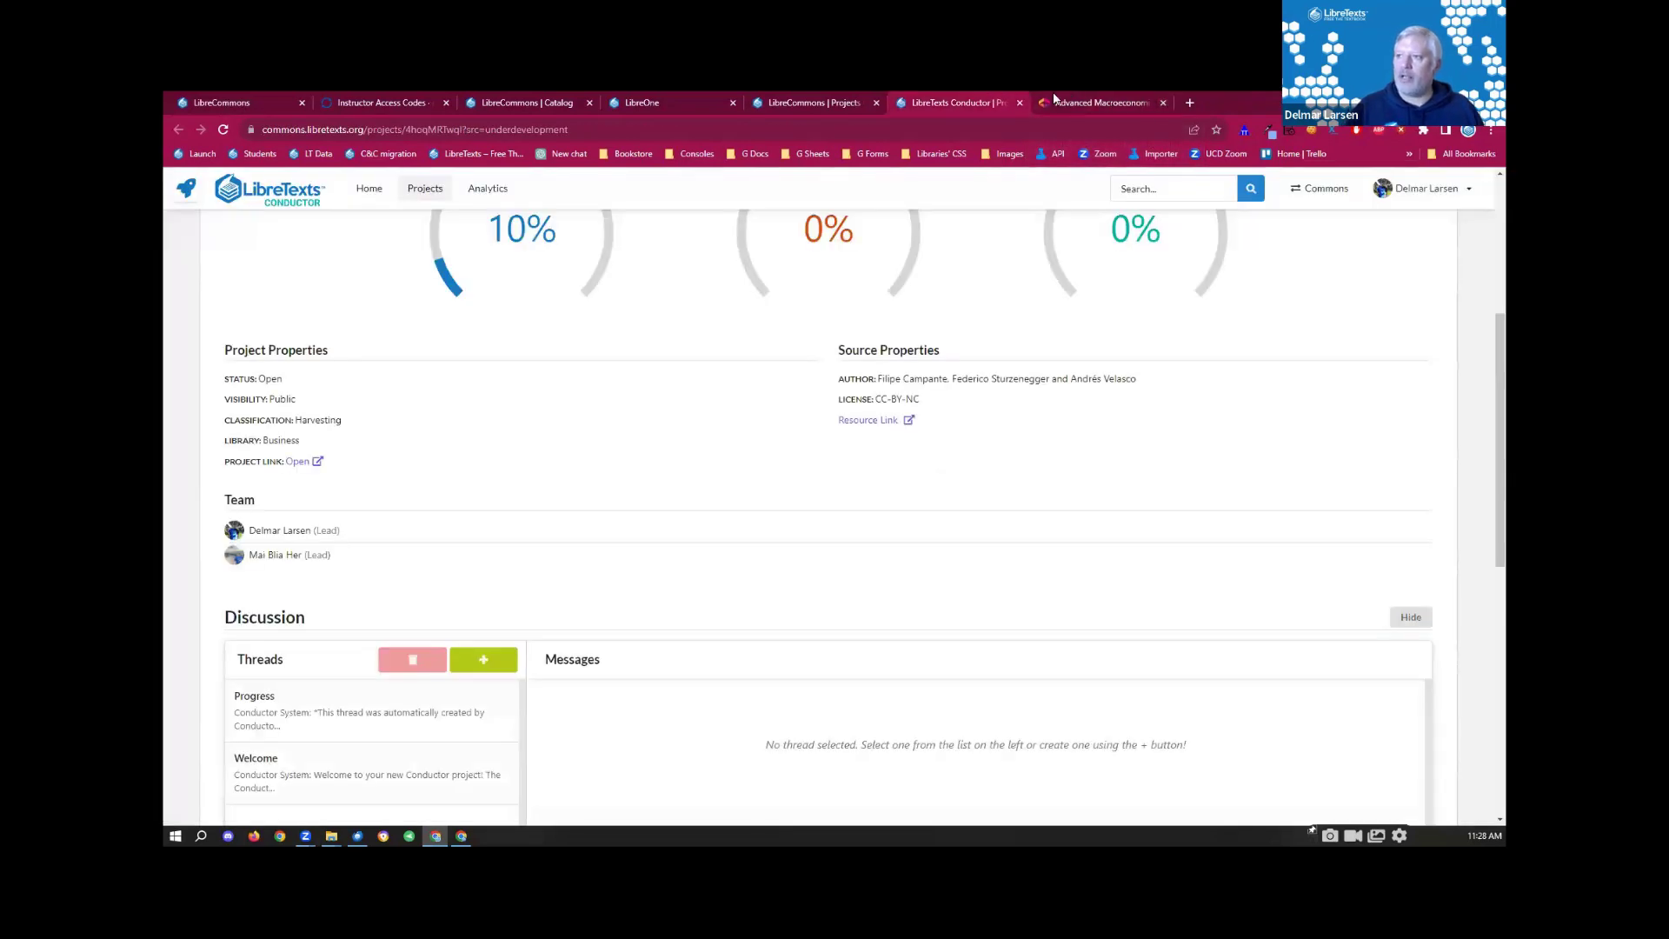
click(1149, 100)
click(1163, 103)
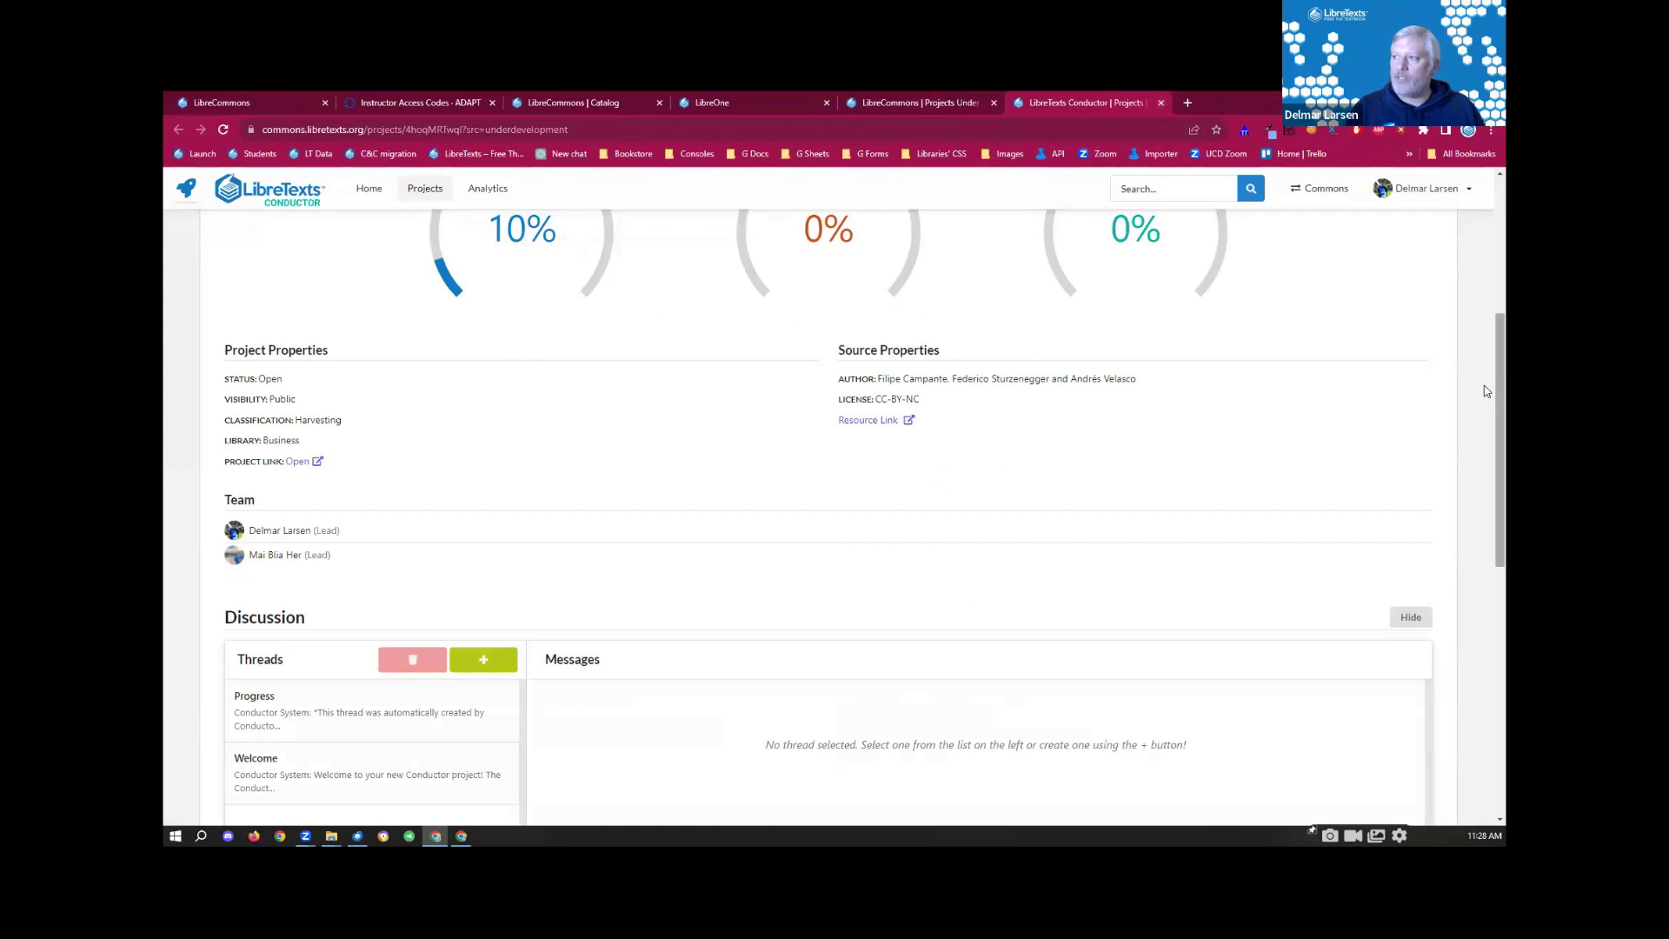
Step: Leave the project for the Conductor home page and switch to the Commons catalog
drag(1499, 384, 1499, 222)
click(315, 207)
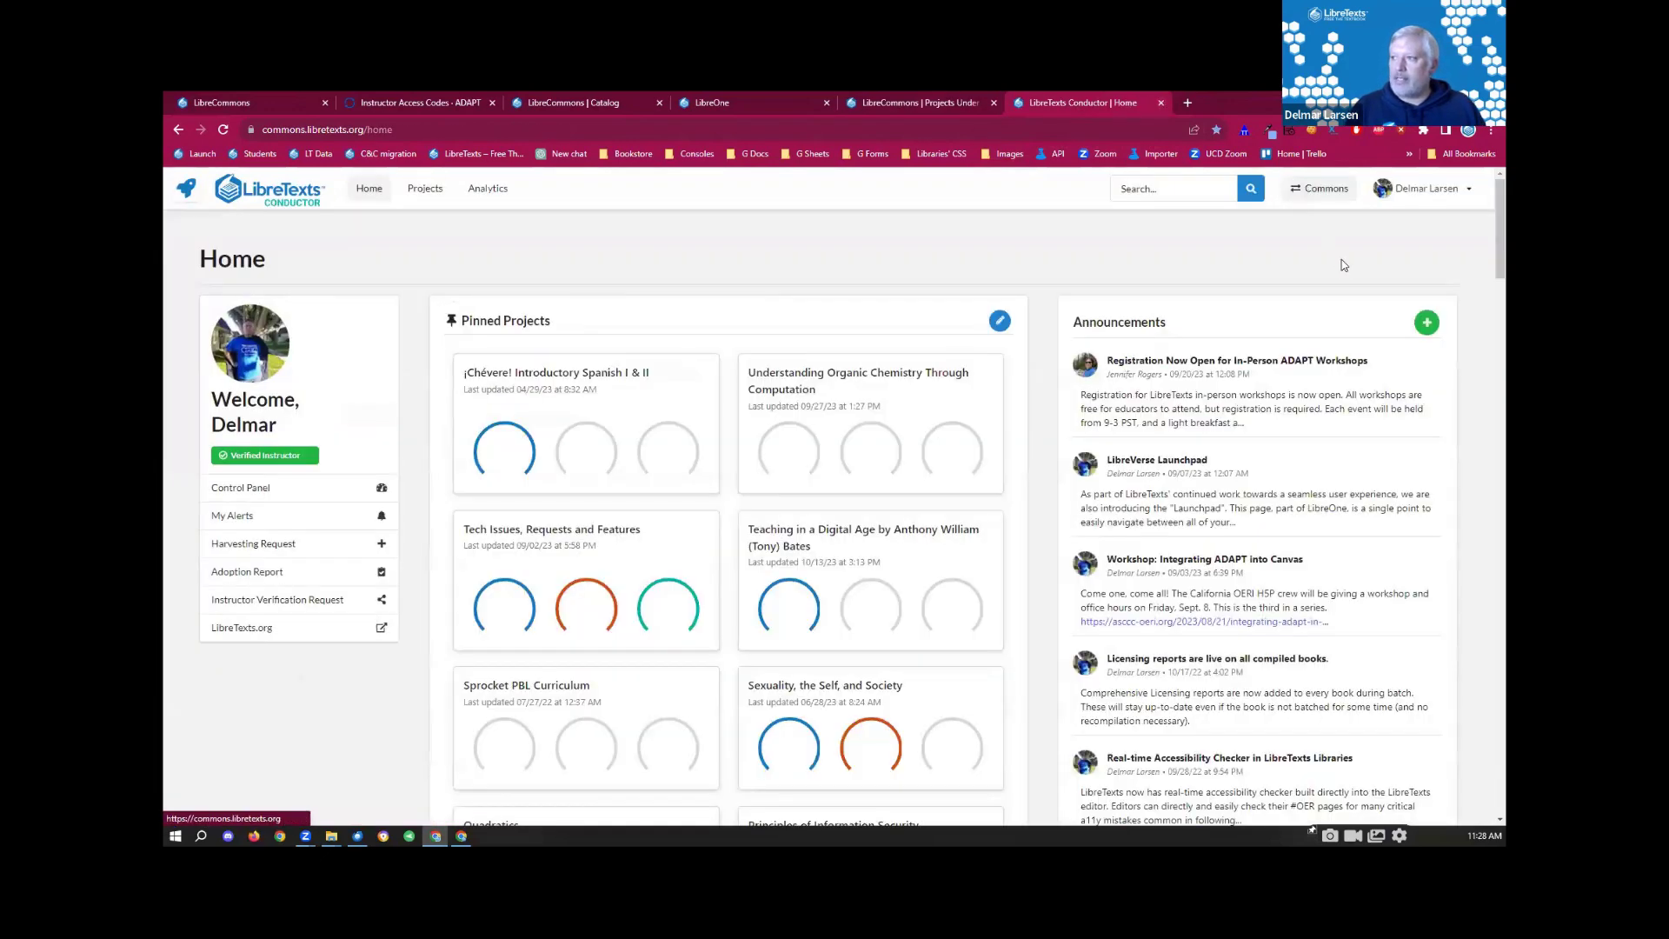
click(1318, 188)
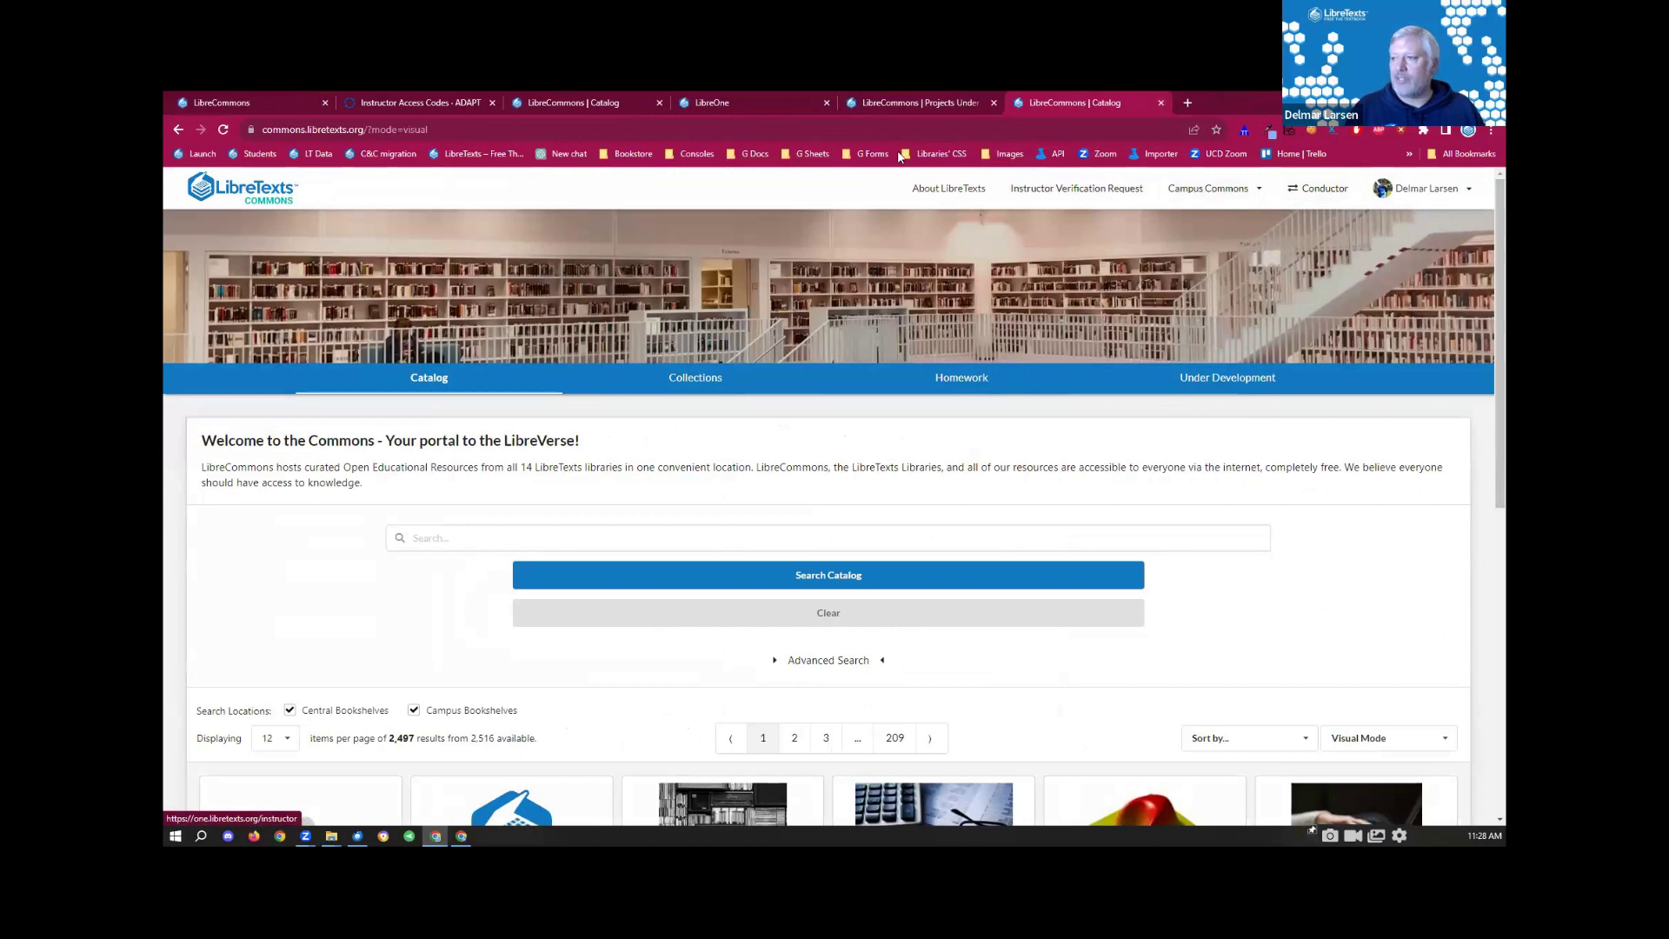
Step: Open the Campus Commons list in the Commons and look through the participating campuses
click(1267, 194)
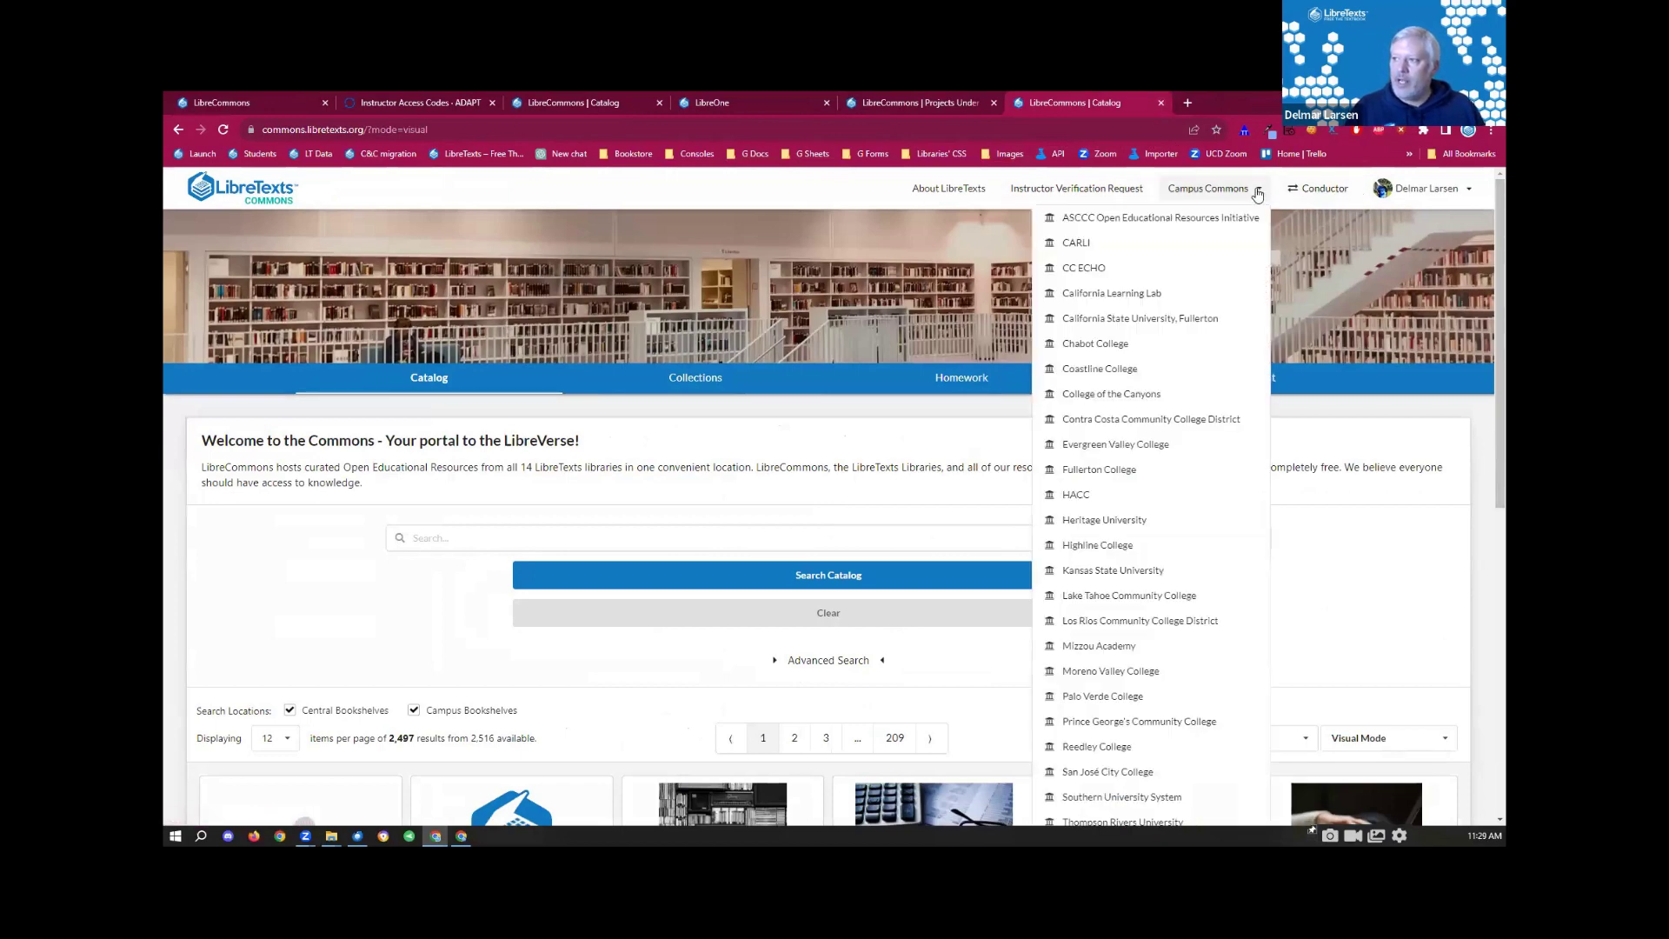
scroll(1484, 486, down, 3)
scroll(1483, 487, up, 2)
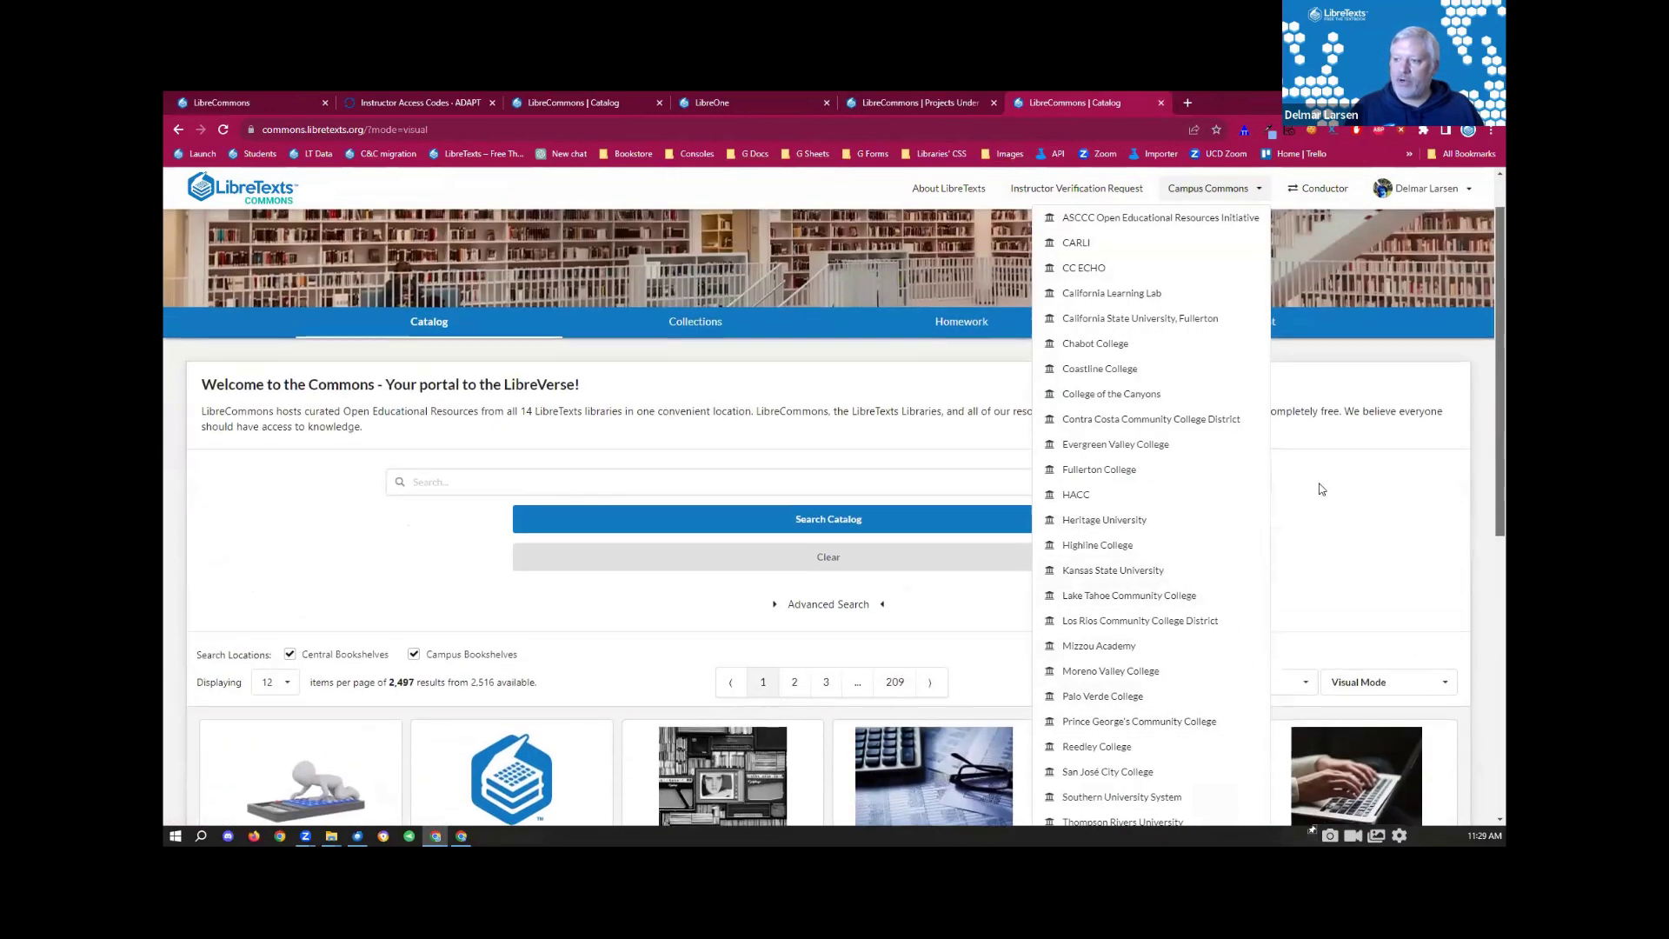
scroll(1183, 548, down, 1)
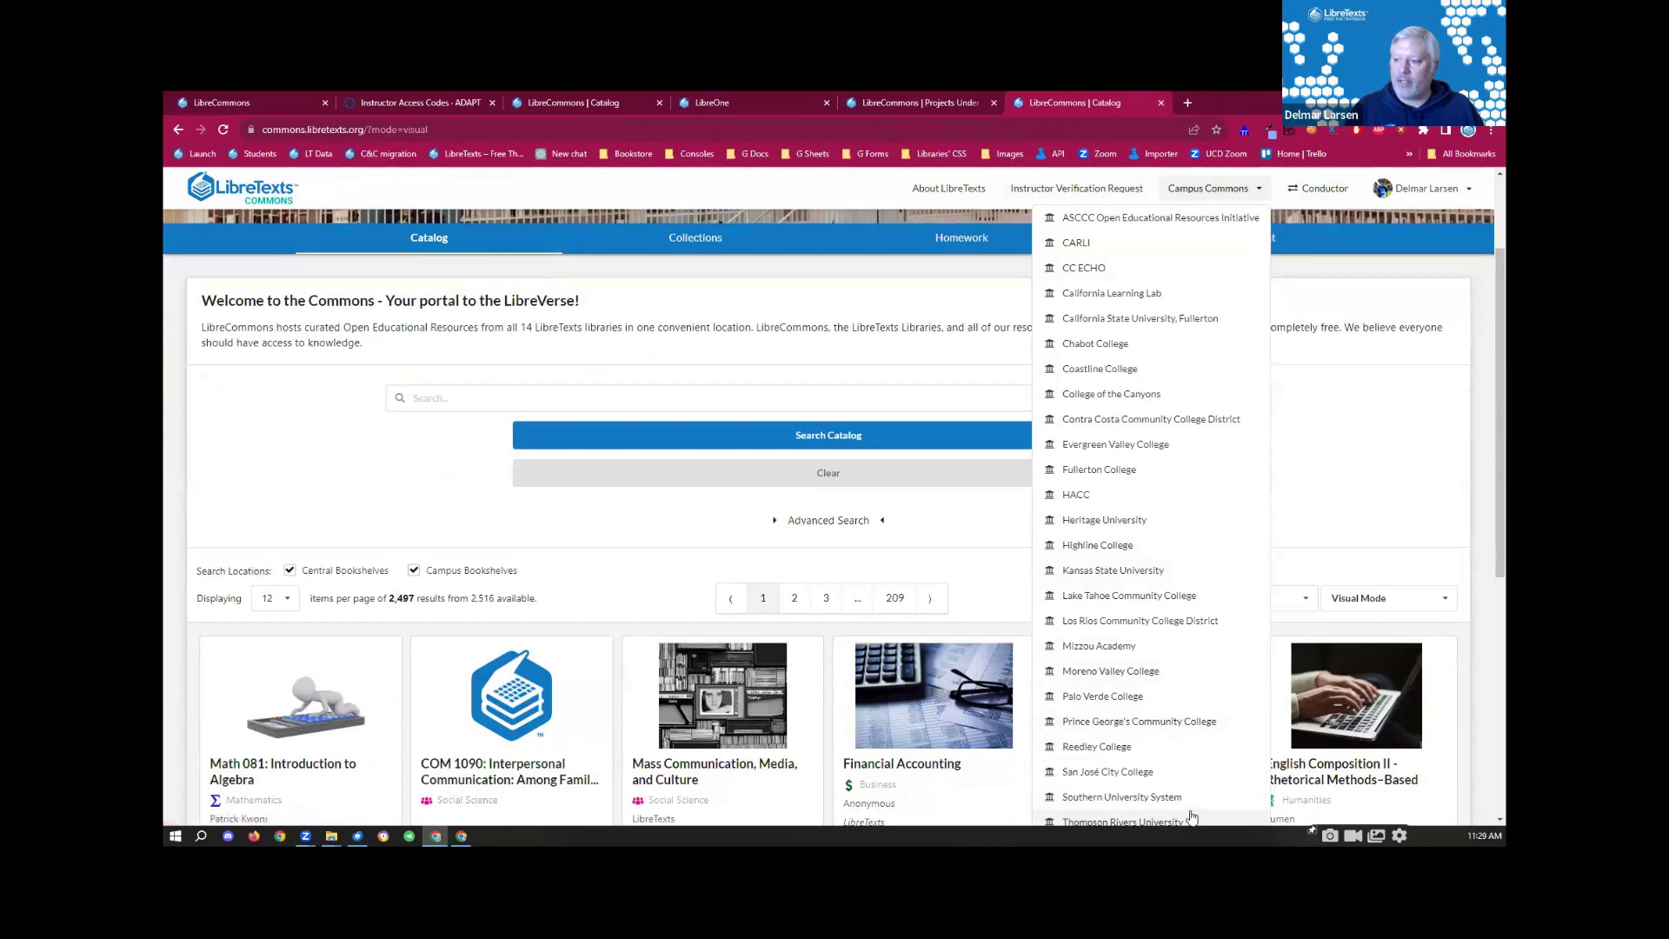
scroll(1483, 609, down, 5)
scroll(1484, 609, up, 4)
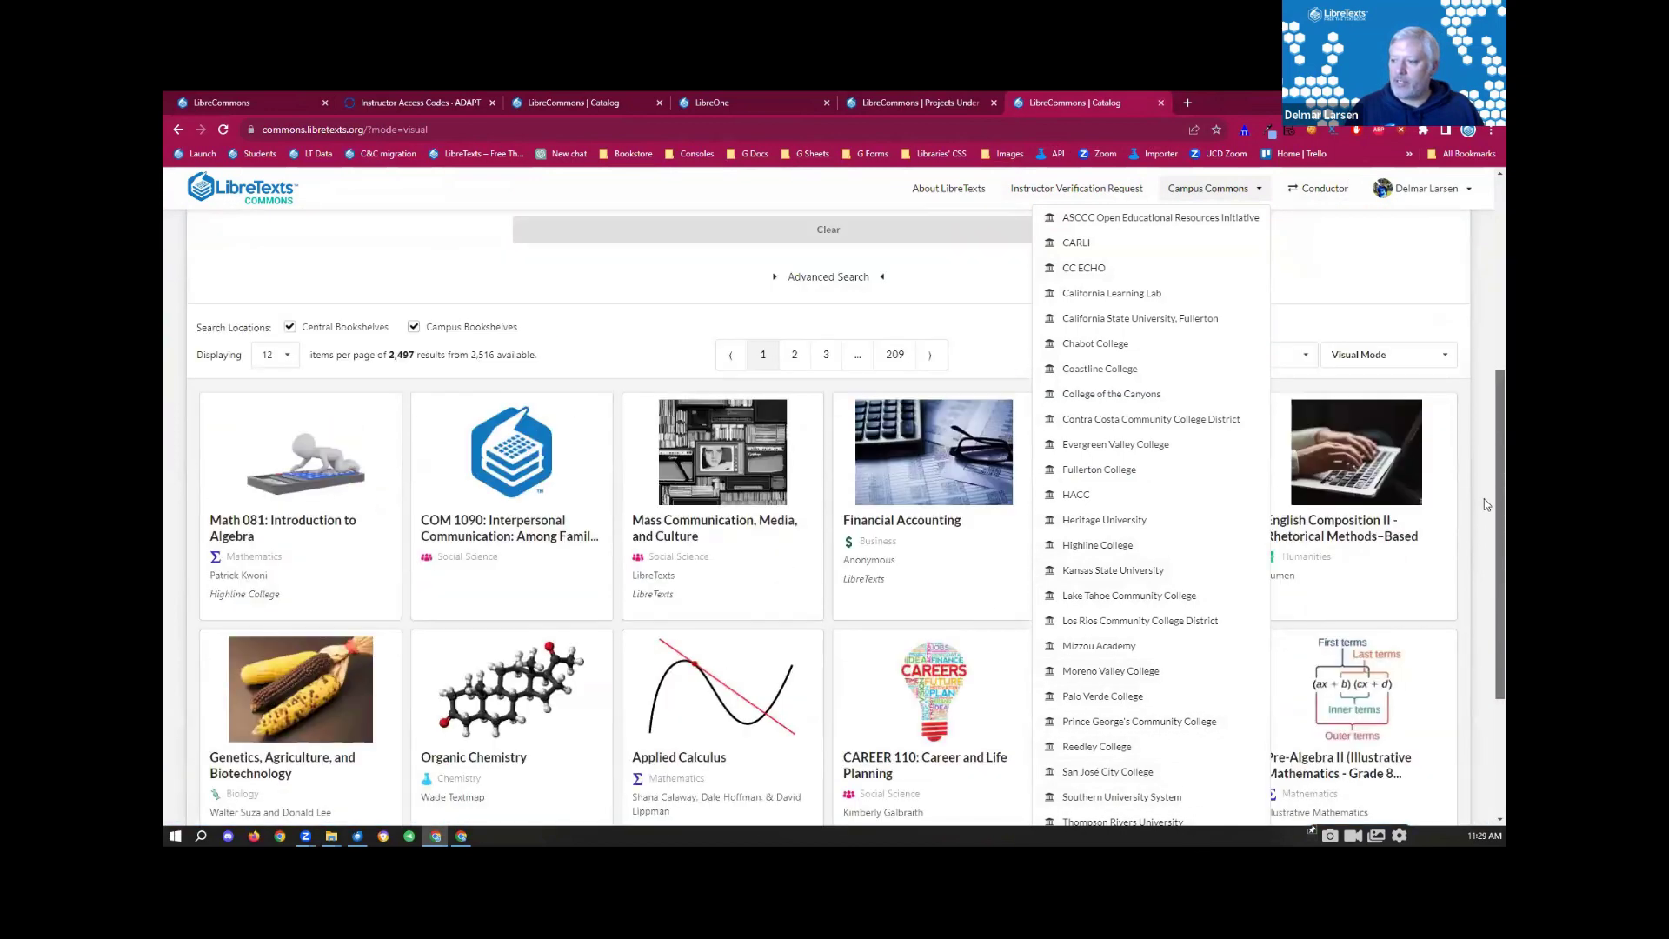
scroll(1220, 743, down, 1)
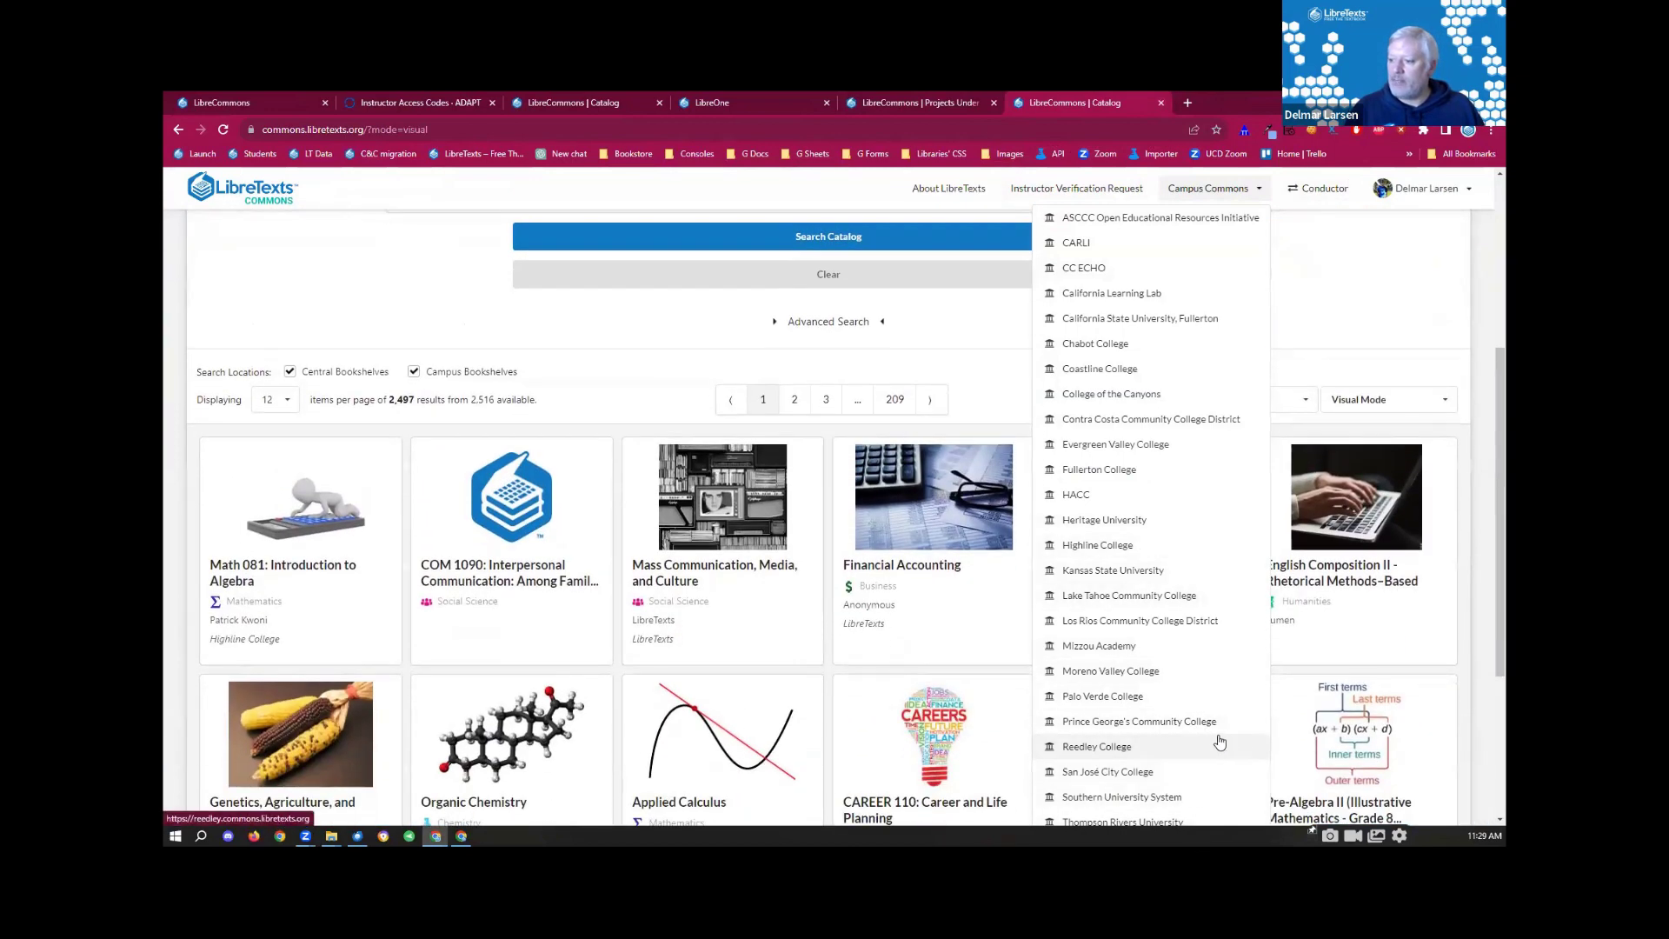
scroll(1219, 739, up, 2)
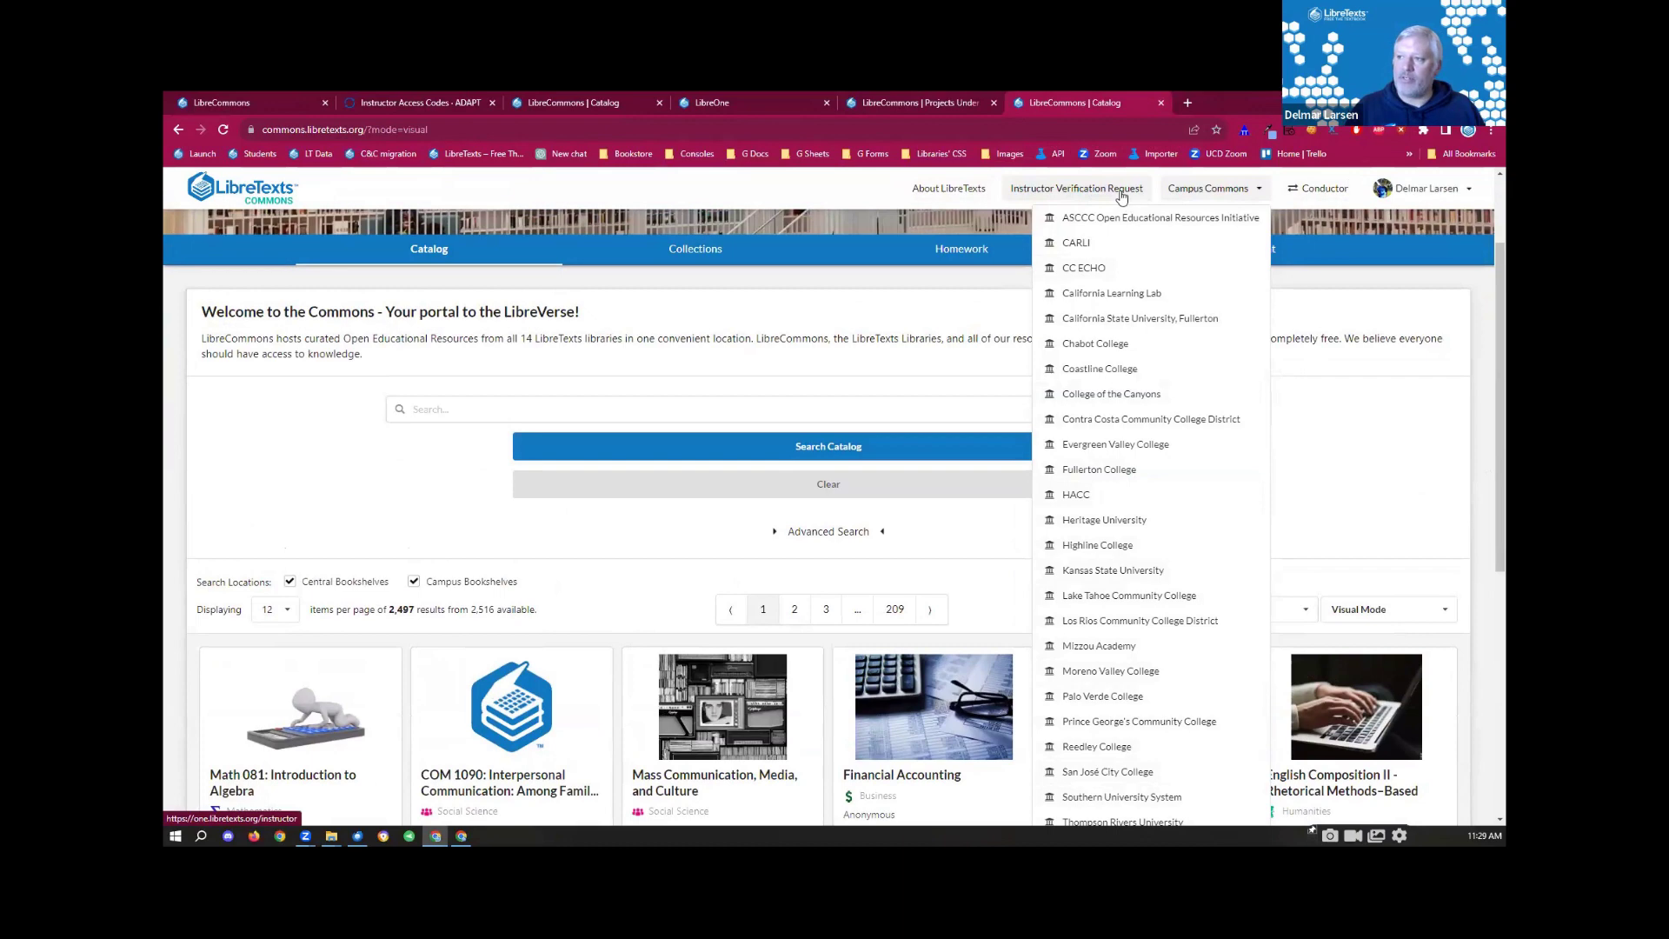
Step: Switch to Conductor and look over the home page's pinned projects and announcements
click(1326, 189)
scroll(1164, 365, down, 2)
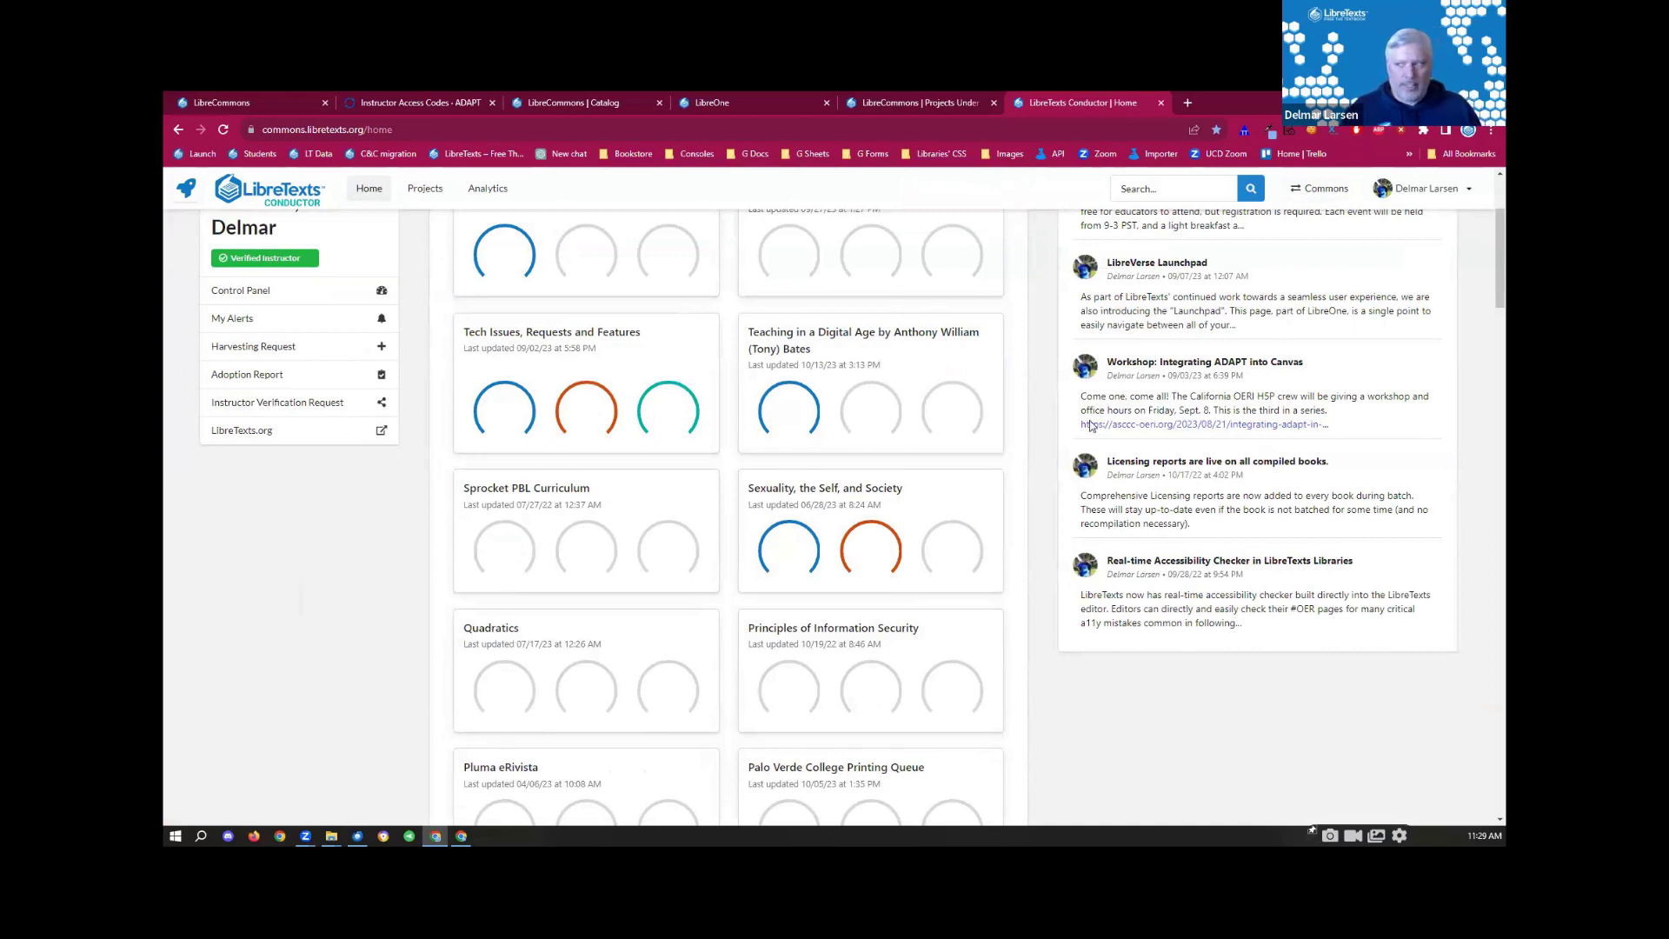
scroll(1484, 294, up, 3)
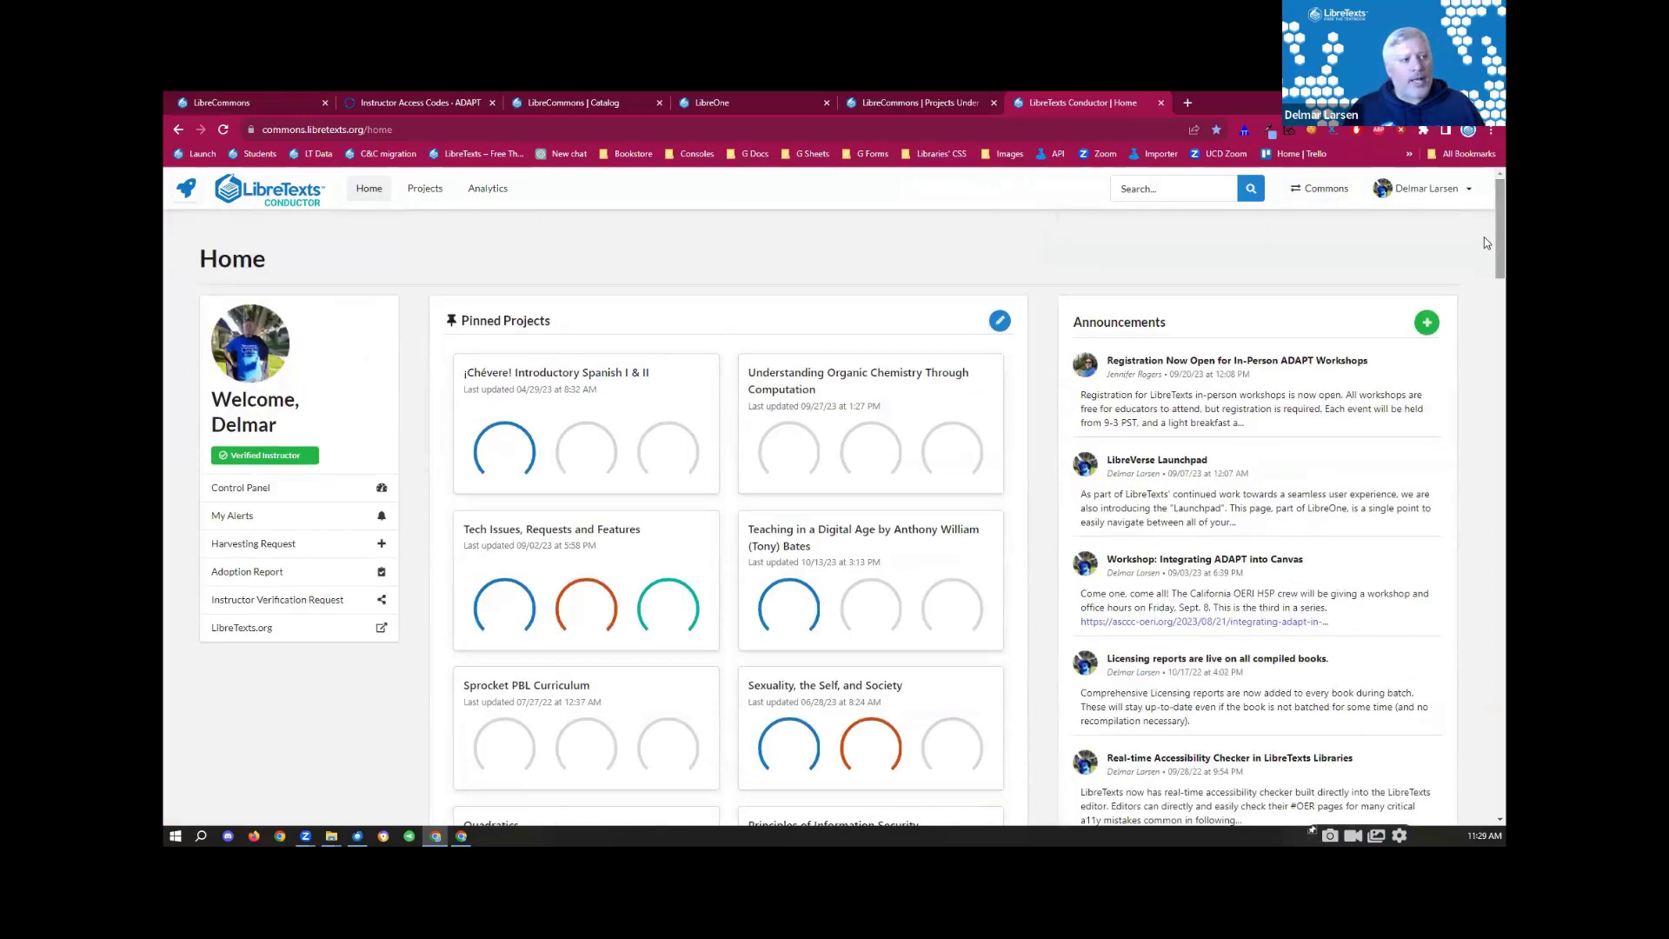
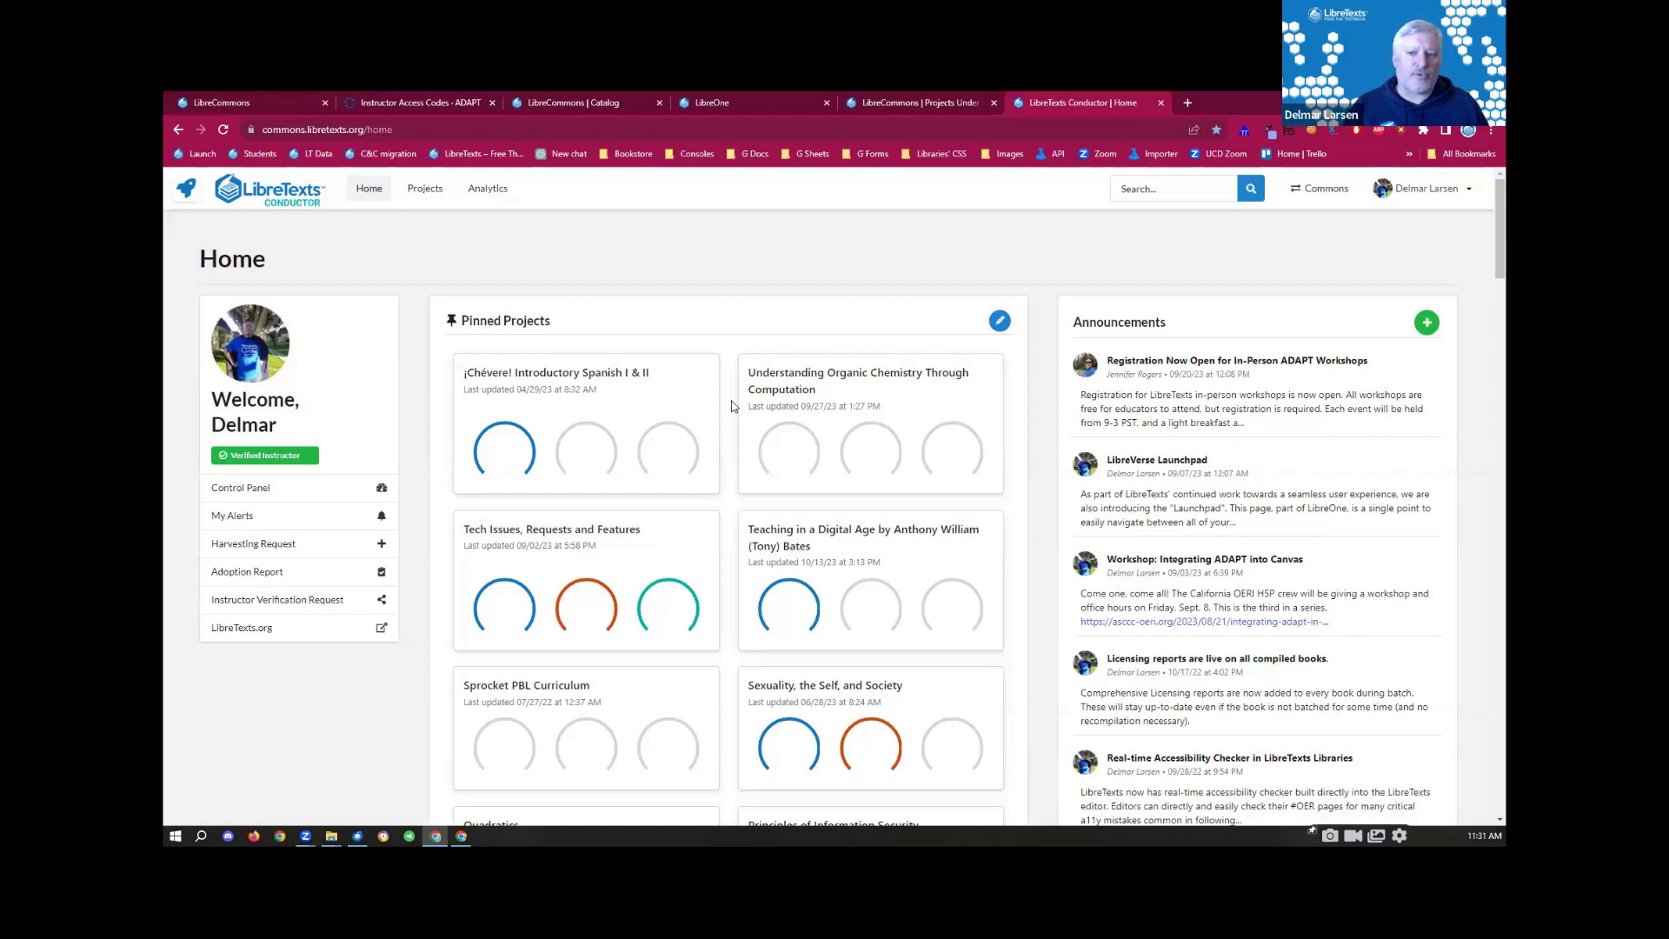
Step: Browse the pinned projects on the Conductor home page as far as Marketing Materials and return to the page's start
scroll(1485, 253, down, 10)
scroll(1485, 305, up, 3)
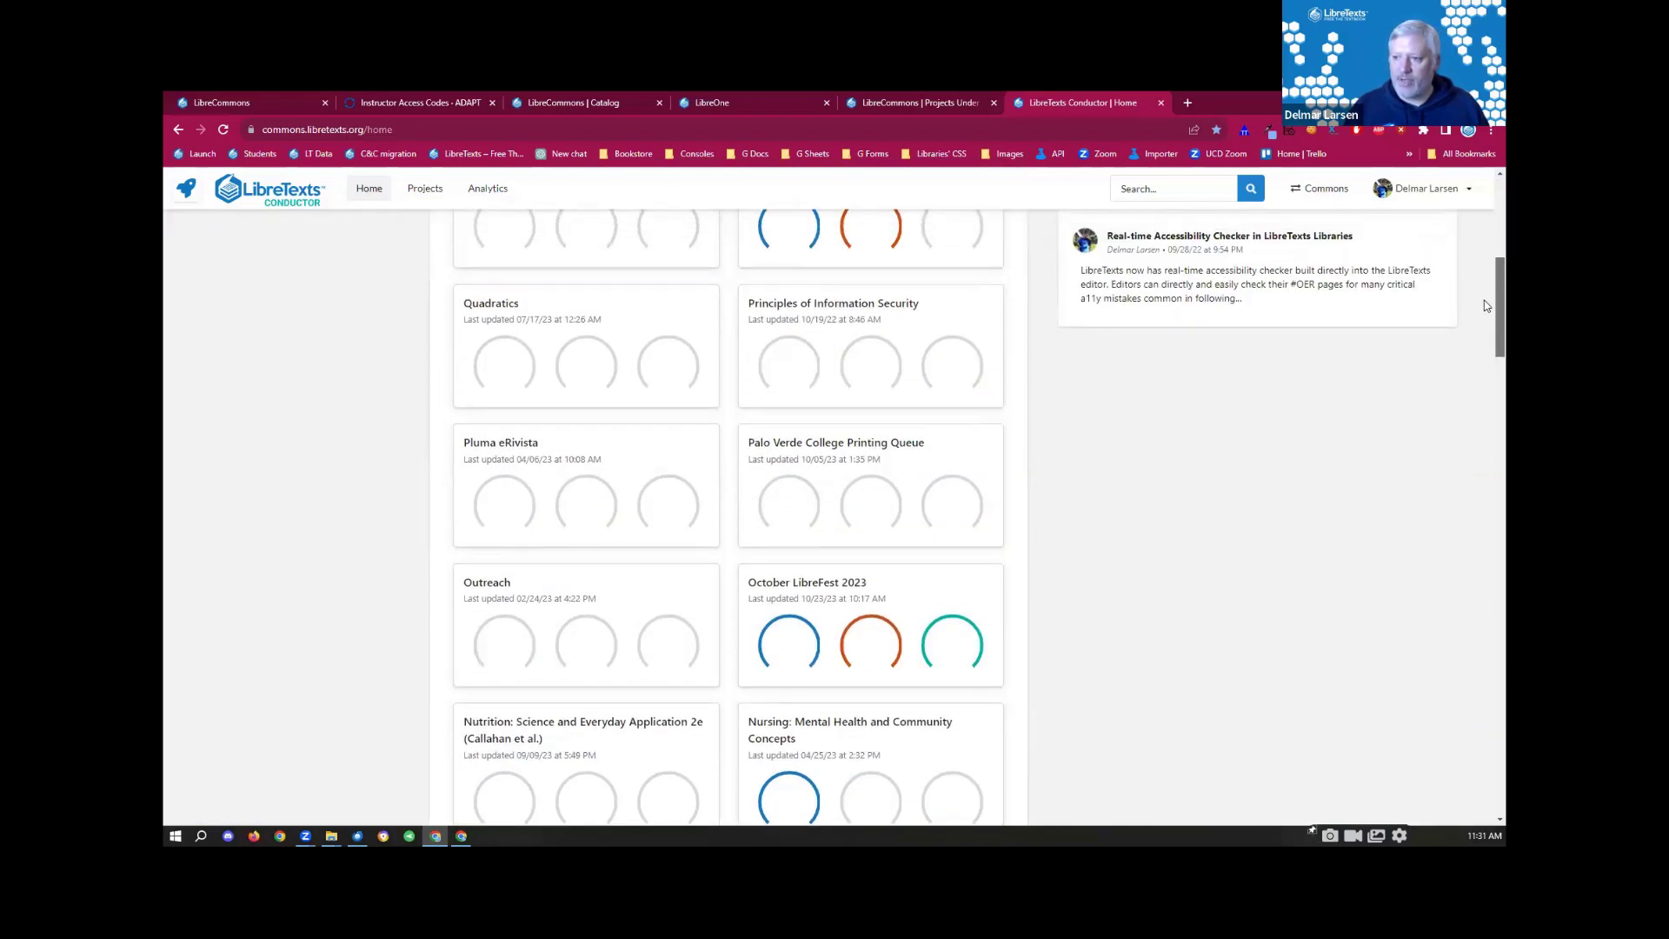
scroll(1483, 309, down, 3)
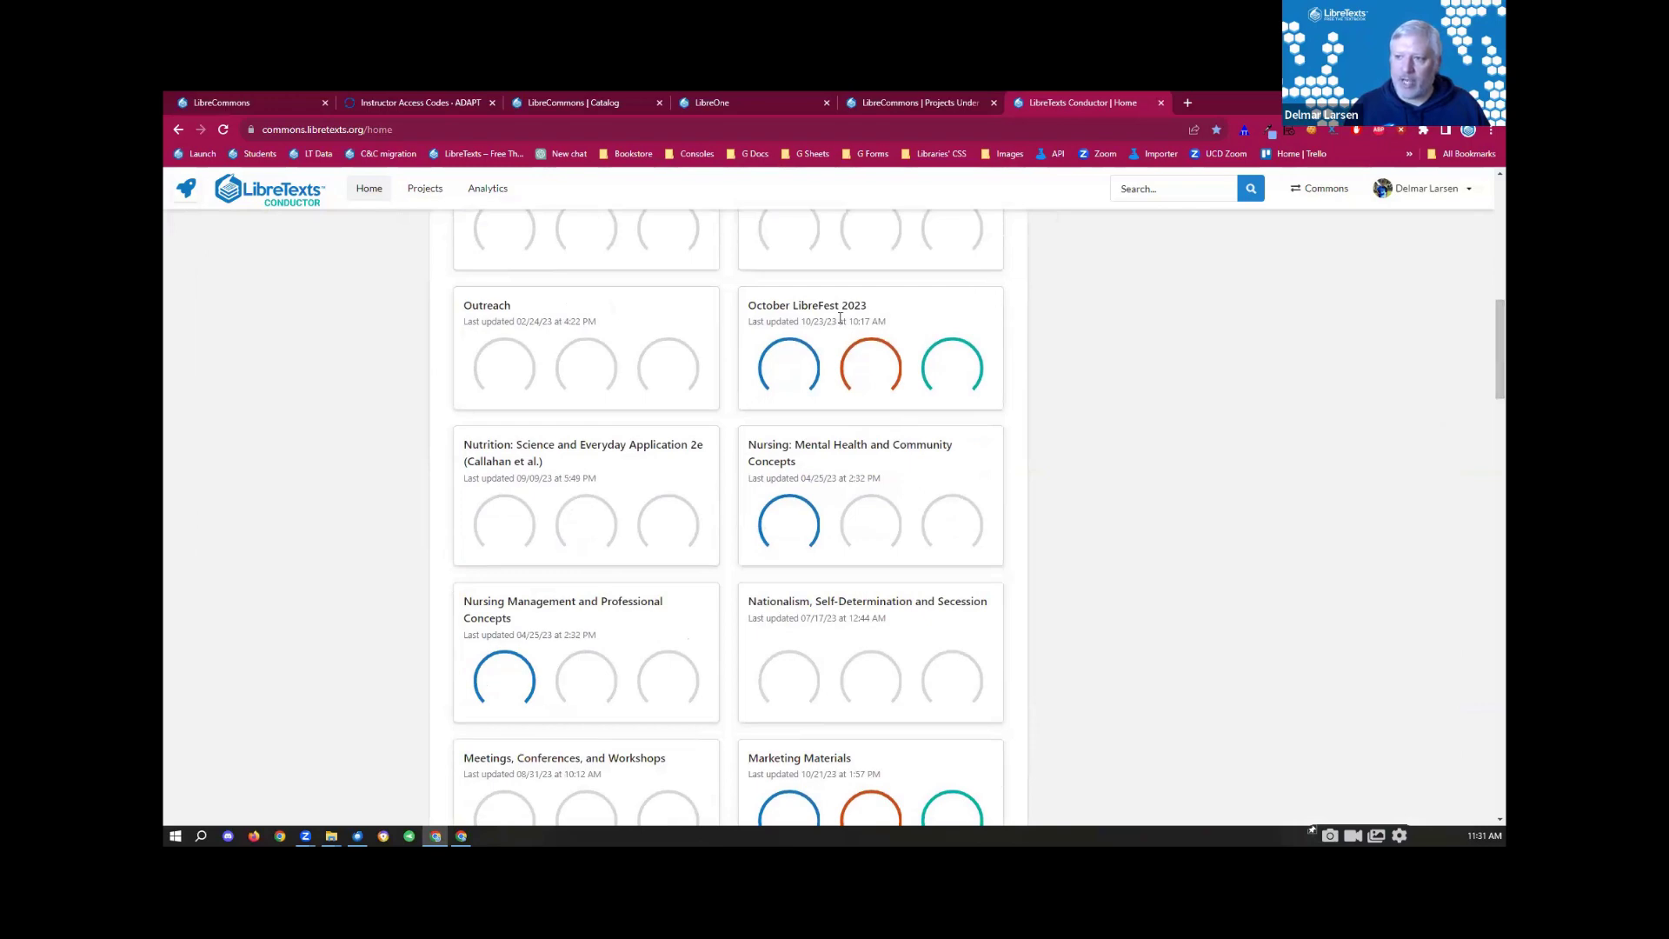
scroll(1483, 328, up, 6)
scroll(1484, 231, up, 1)
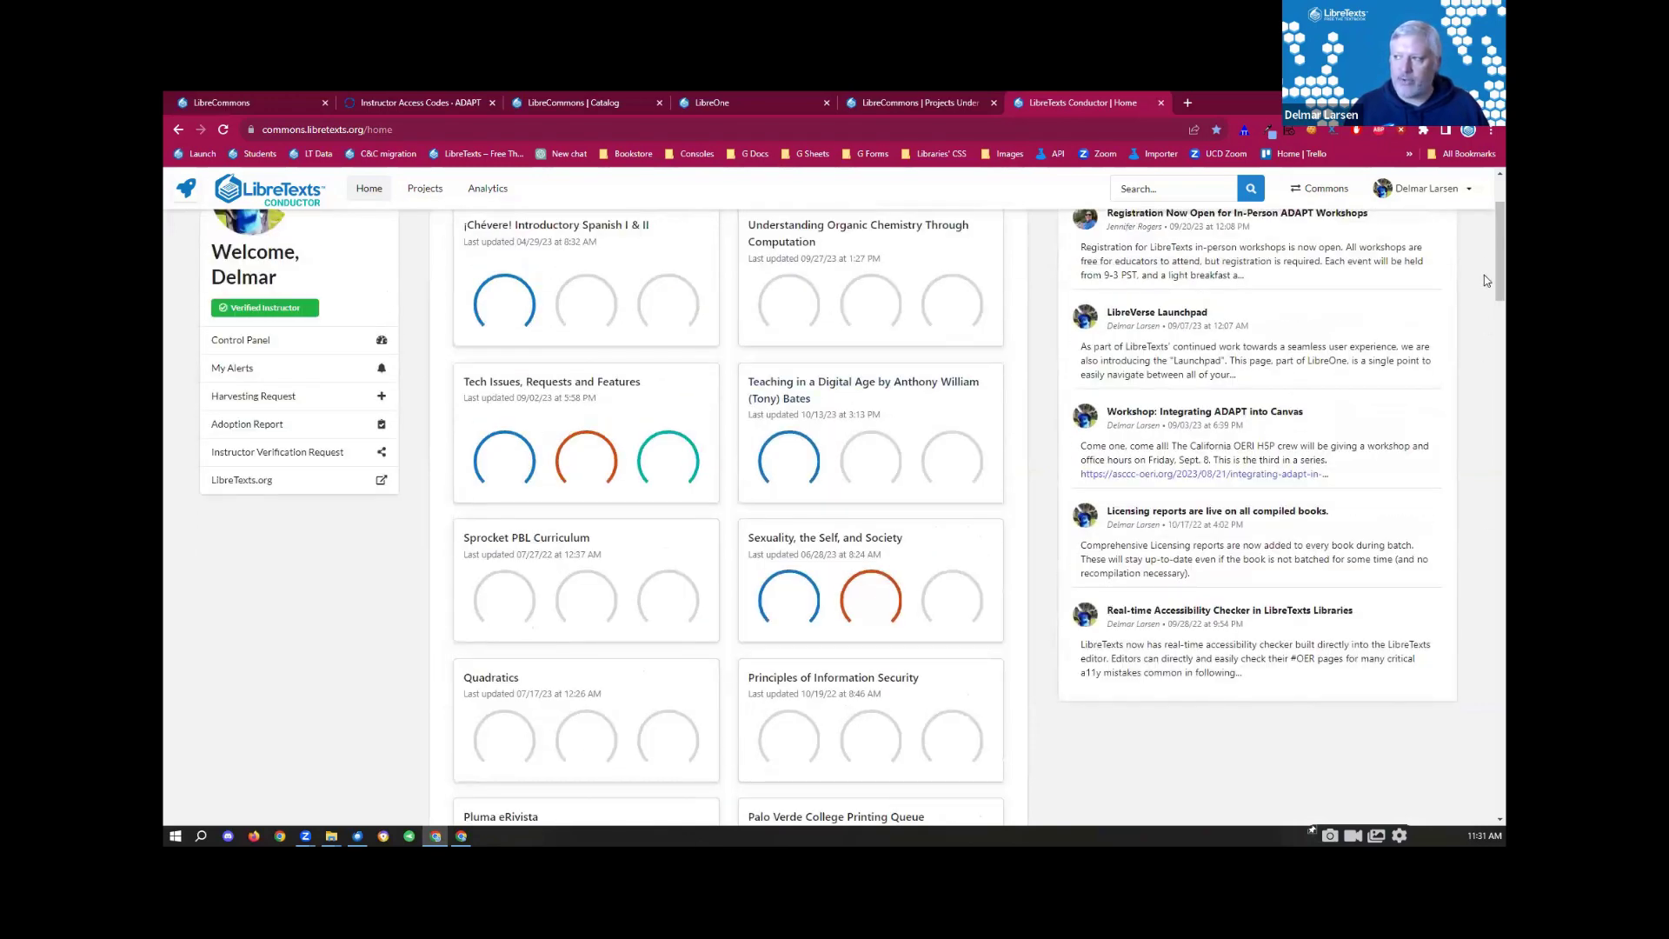
scroll(1485, 280, up, 2)
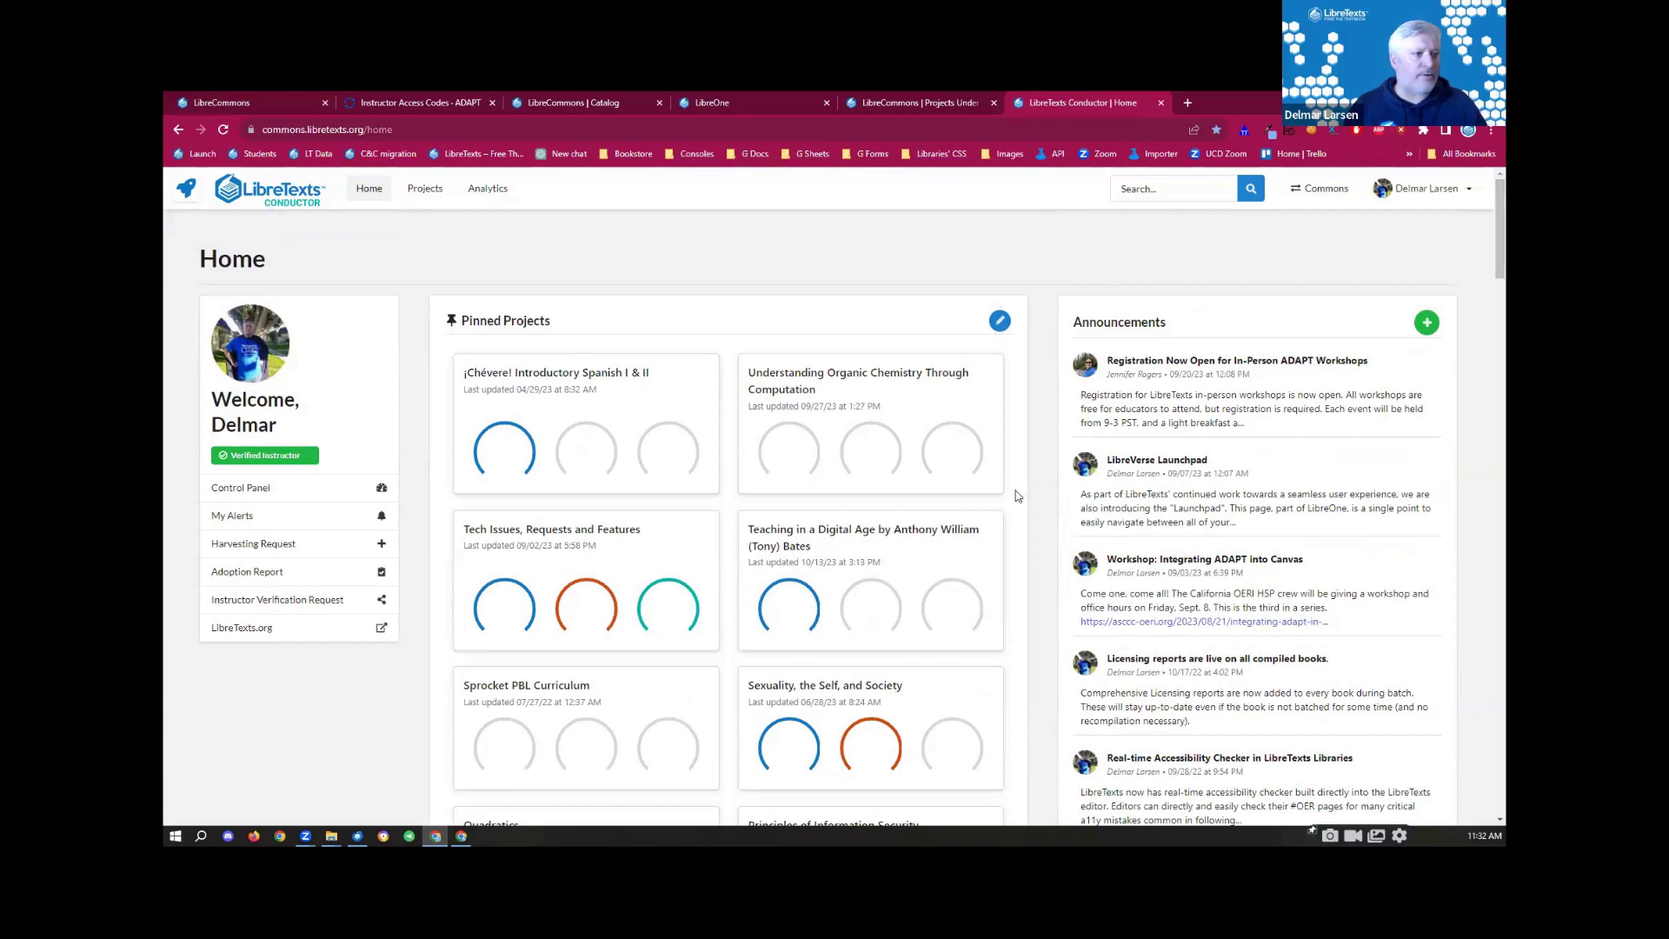
Step: Look through the rest of the pinned projects and the Recently Edited Projects on the Conductor home page
drag(1483, 245, 1484, 384)
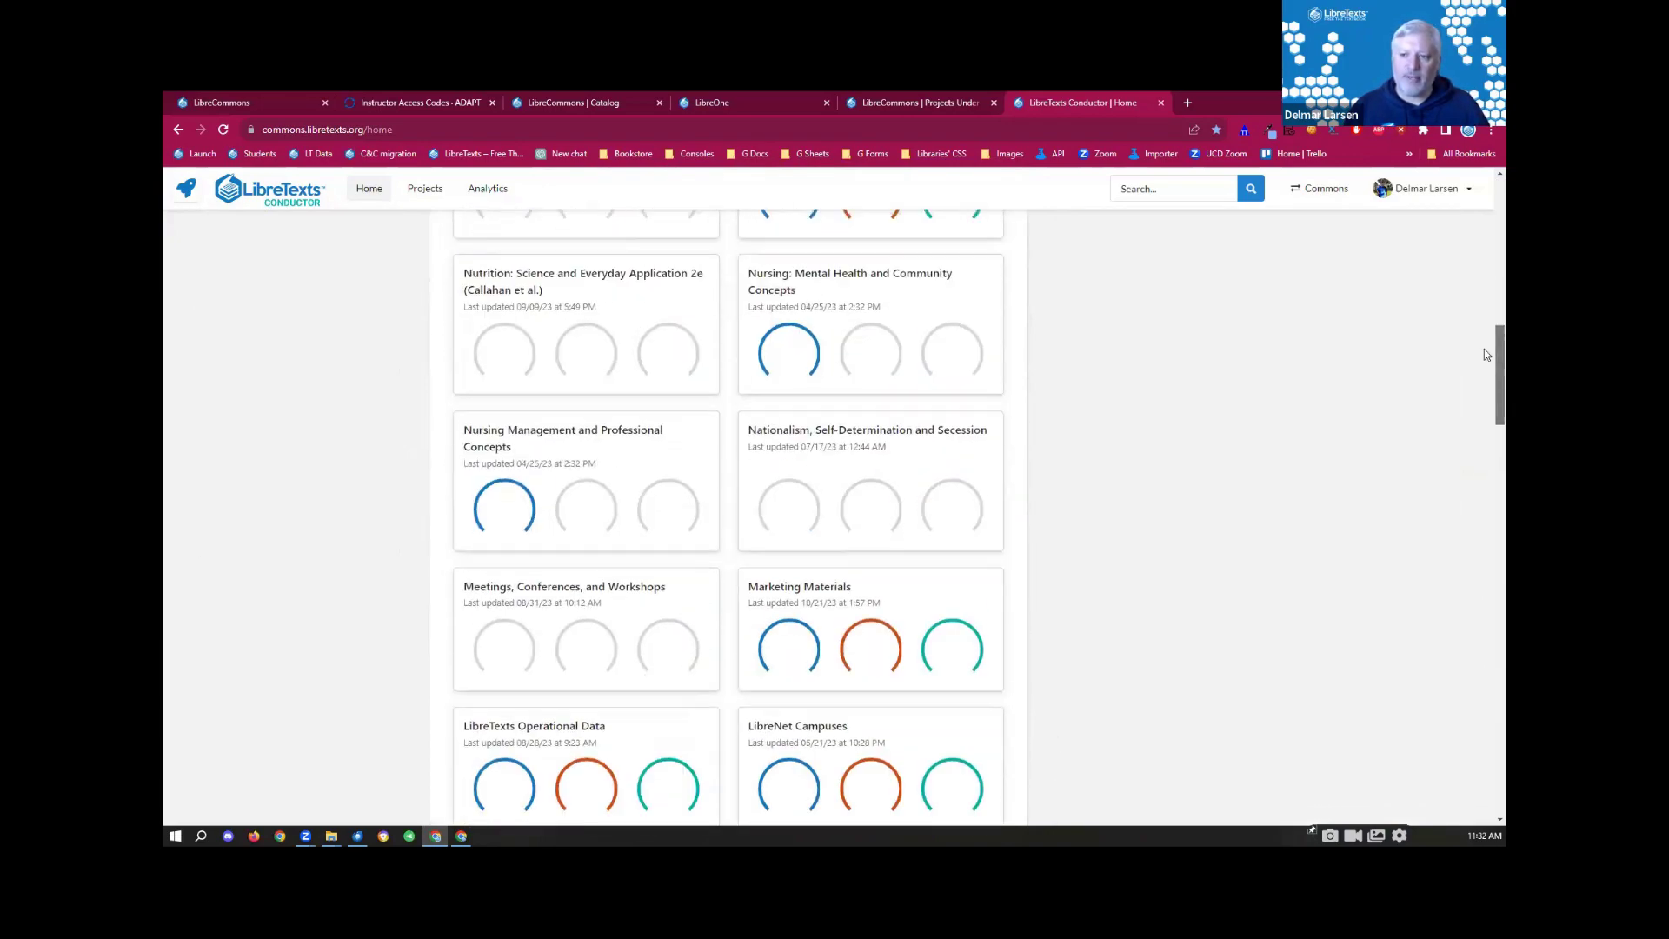
scroll(665, 291, up, 6)
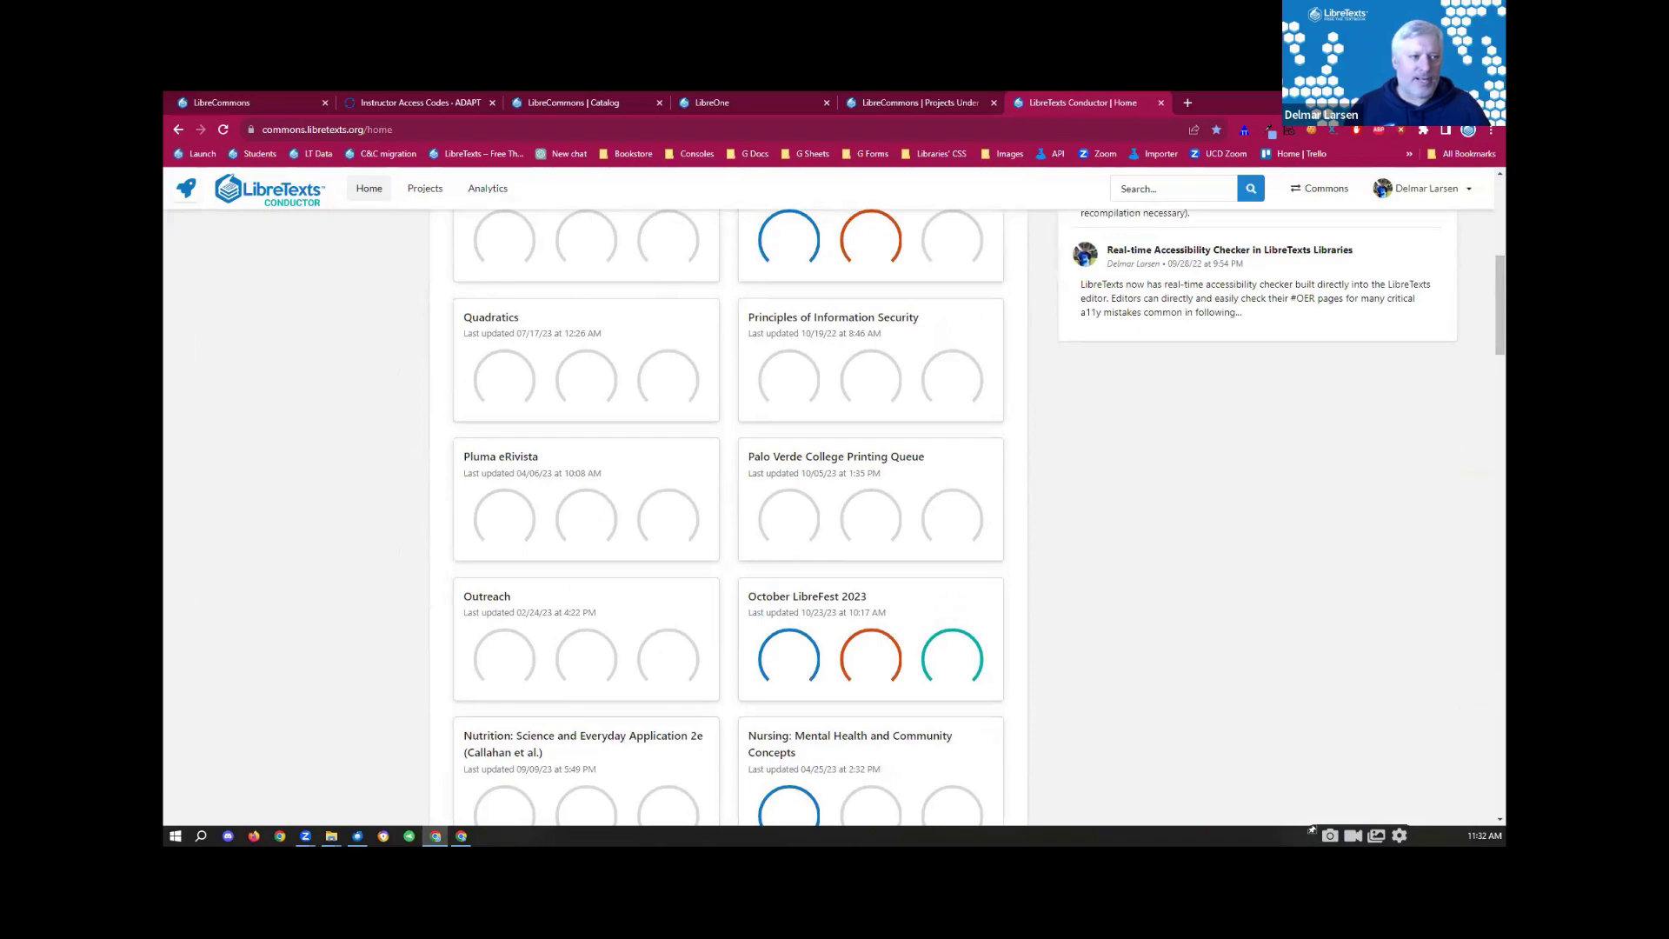
drag(1483, 351, 1483, 783)
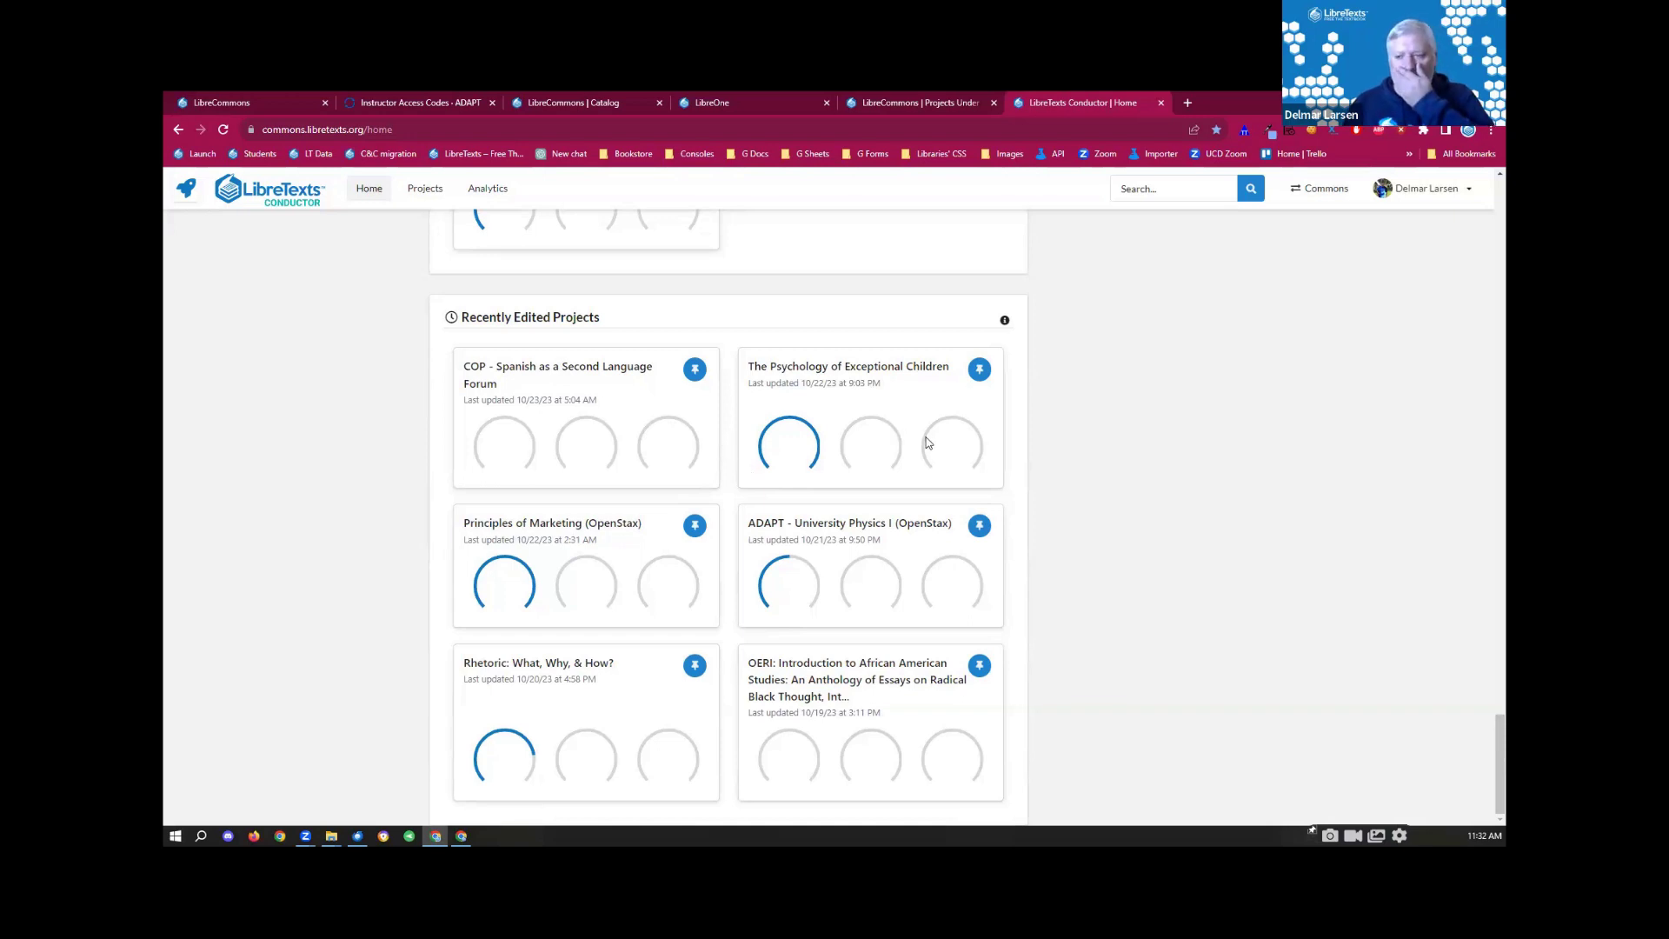
Step: Open the pinned project A Beginner to Advanced Healthcare Spanish OER Manual and review its tasks, progress, properties, notes and team
scroll(1484, 686, up, 5)
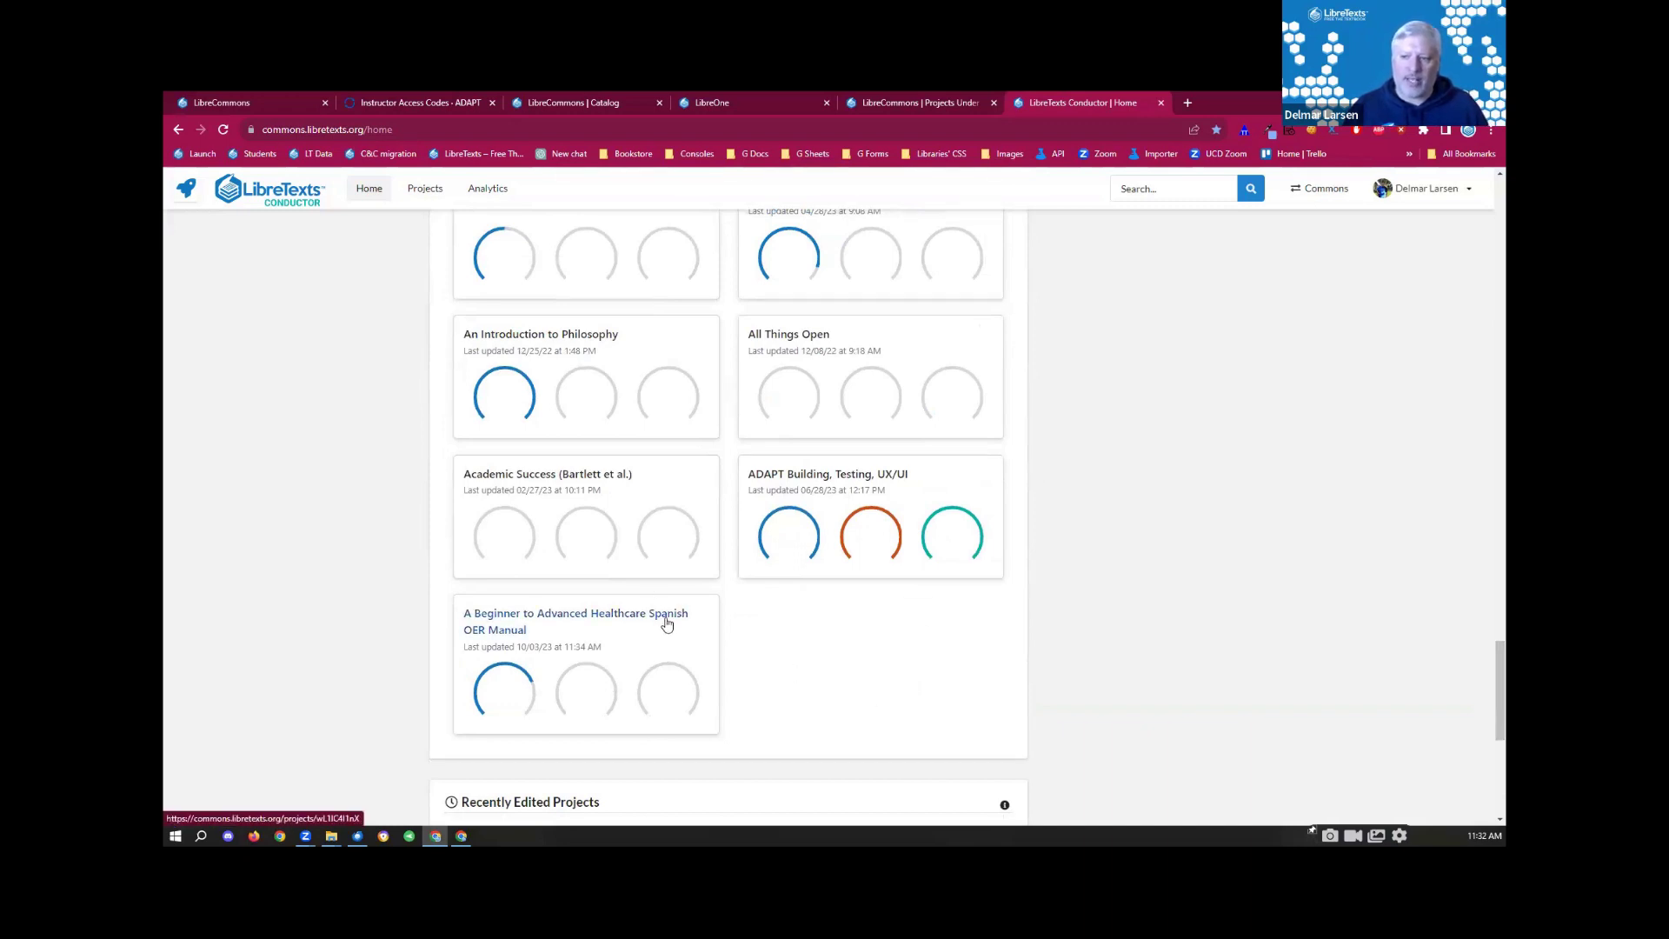
click(667, 622)
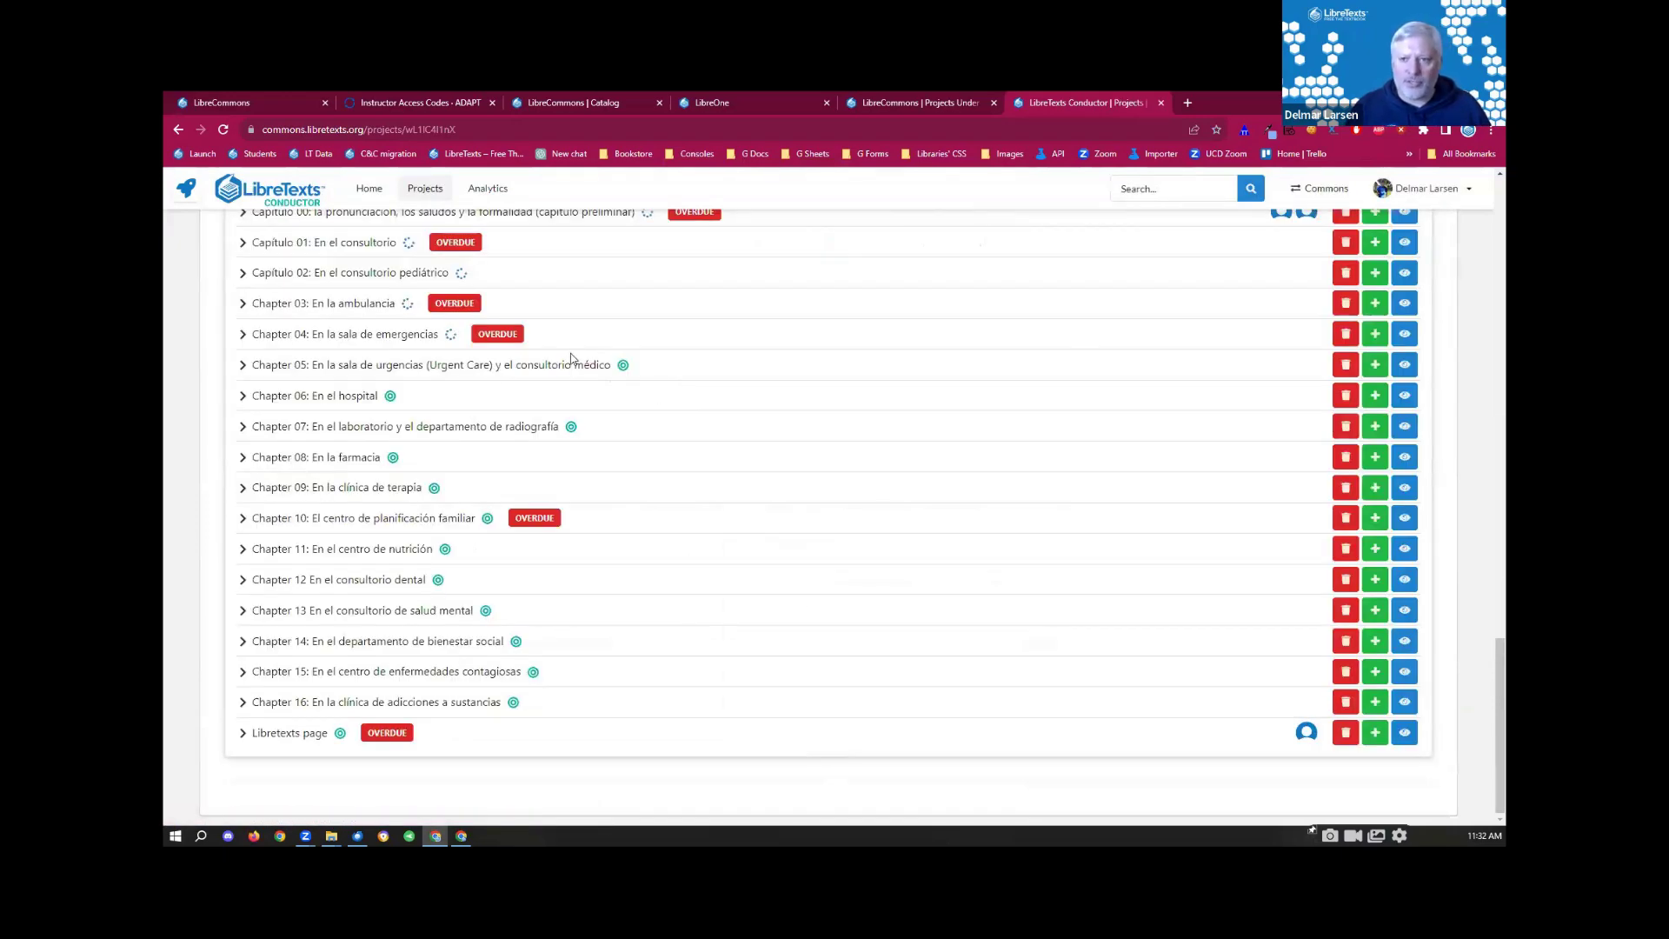
drag(1497, 652, 1483, 197)
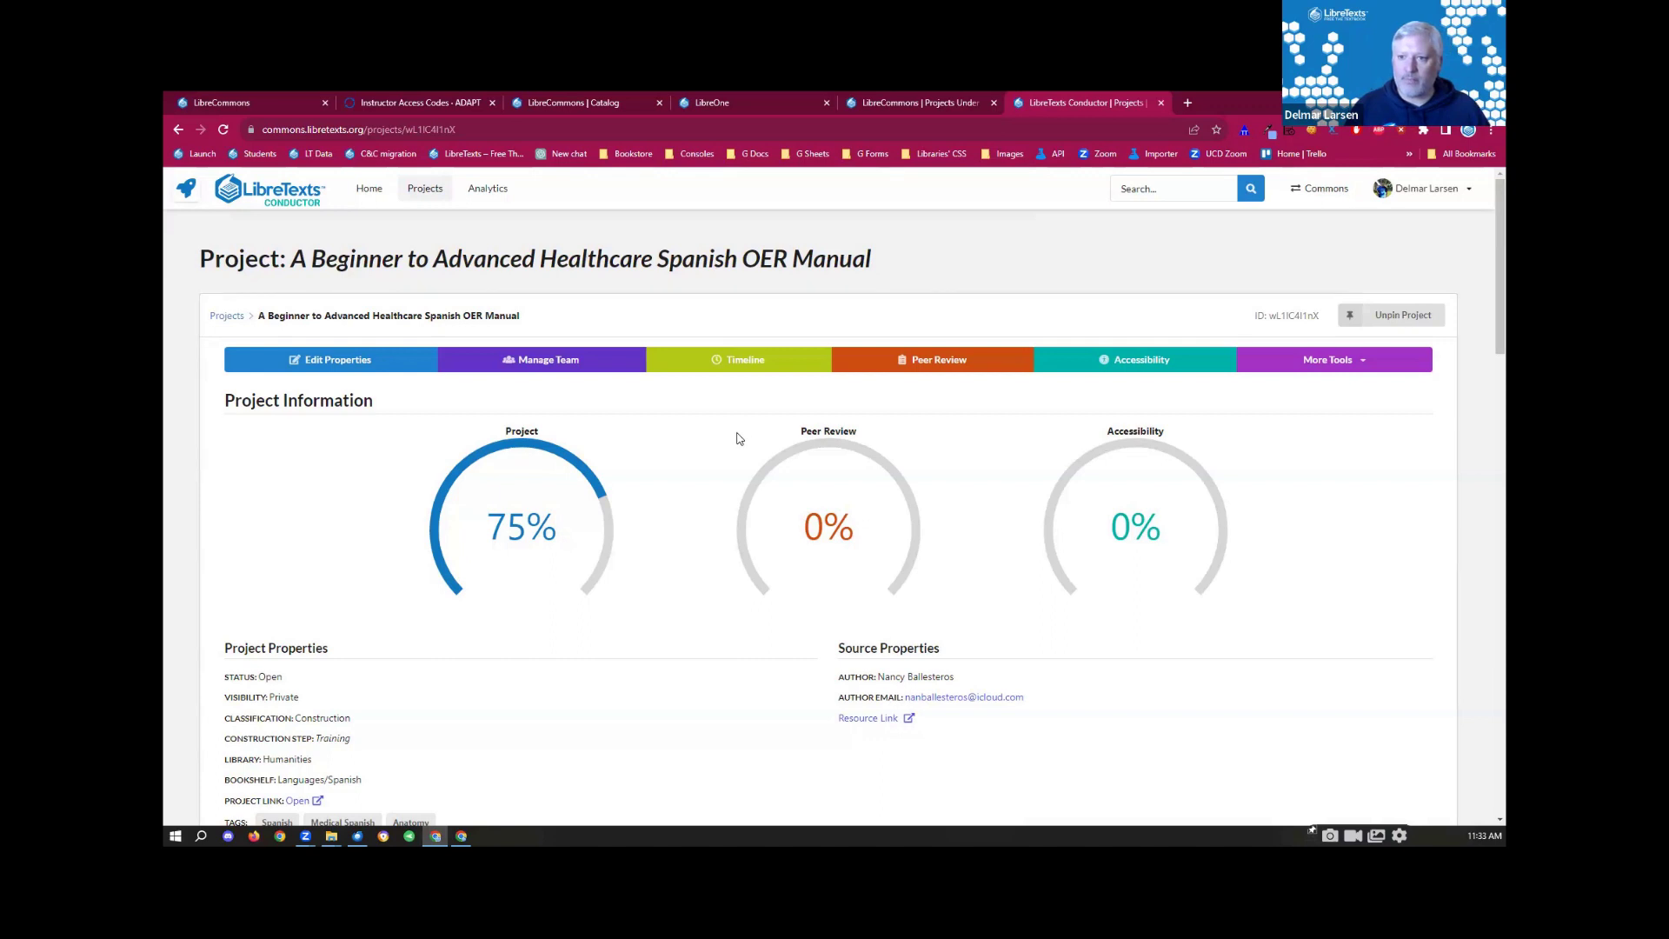
scroll(1484, 296, down, 1)
scroll(1483, 295, up, 1)
scroll(1486, 364, down, 2)
scroll(1486, 364, down, 2)
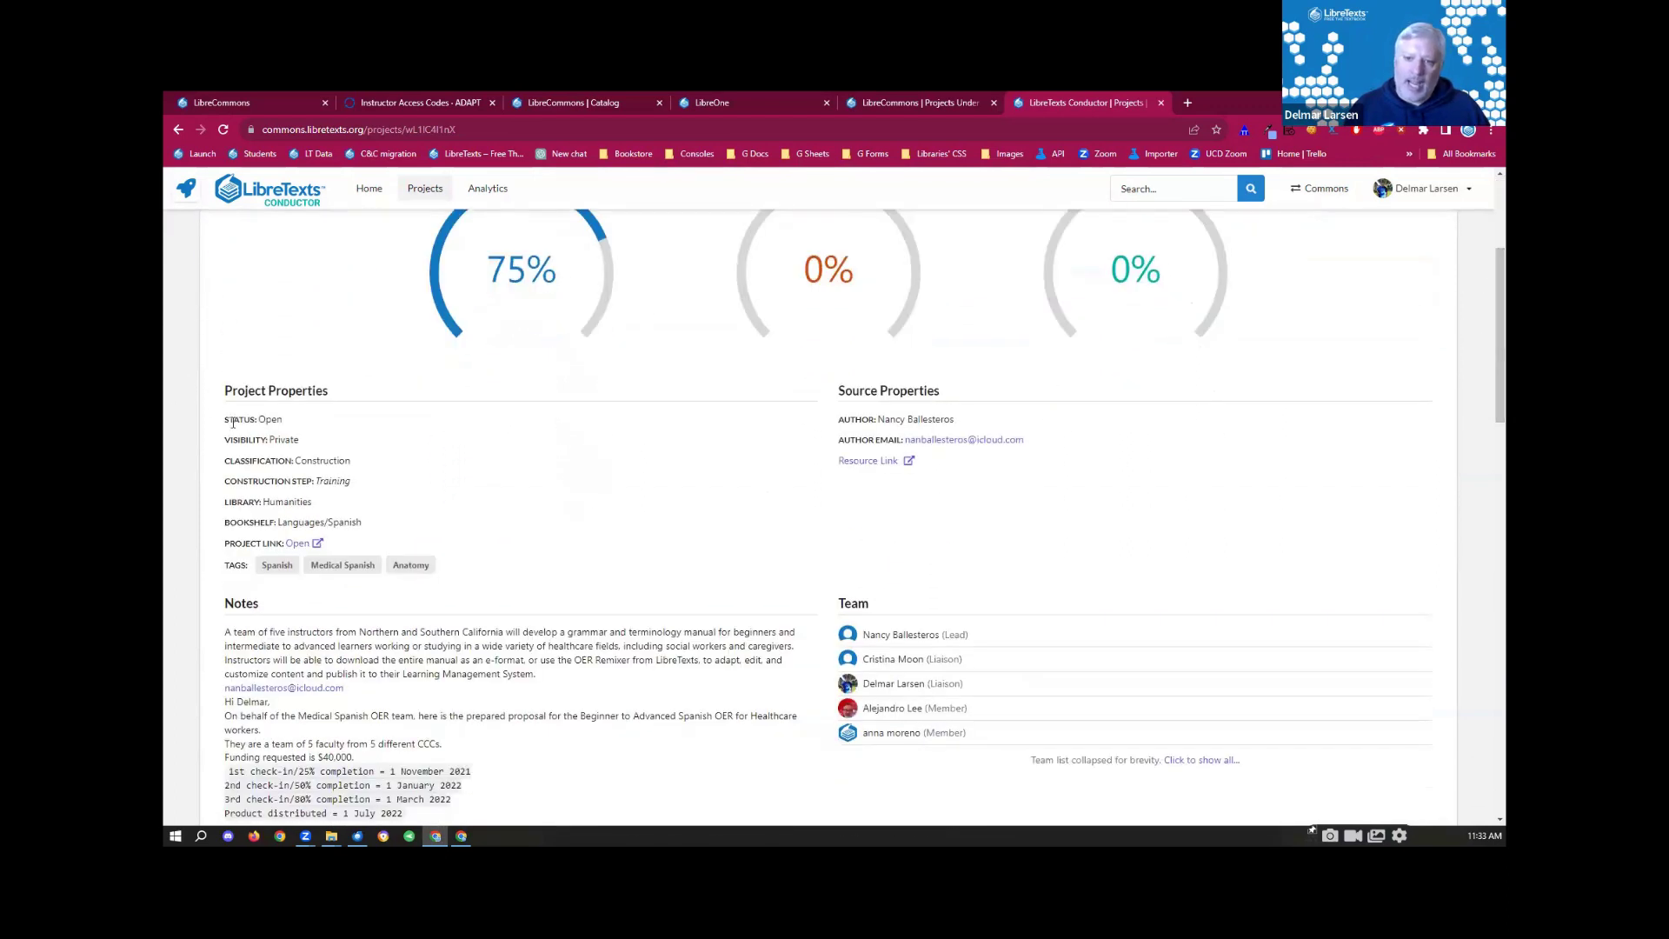
scroll(1484, 304, up, 4)
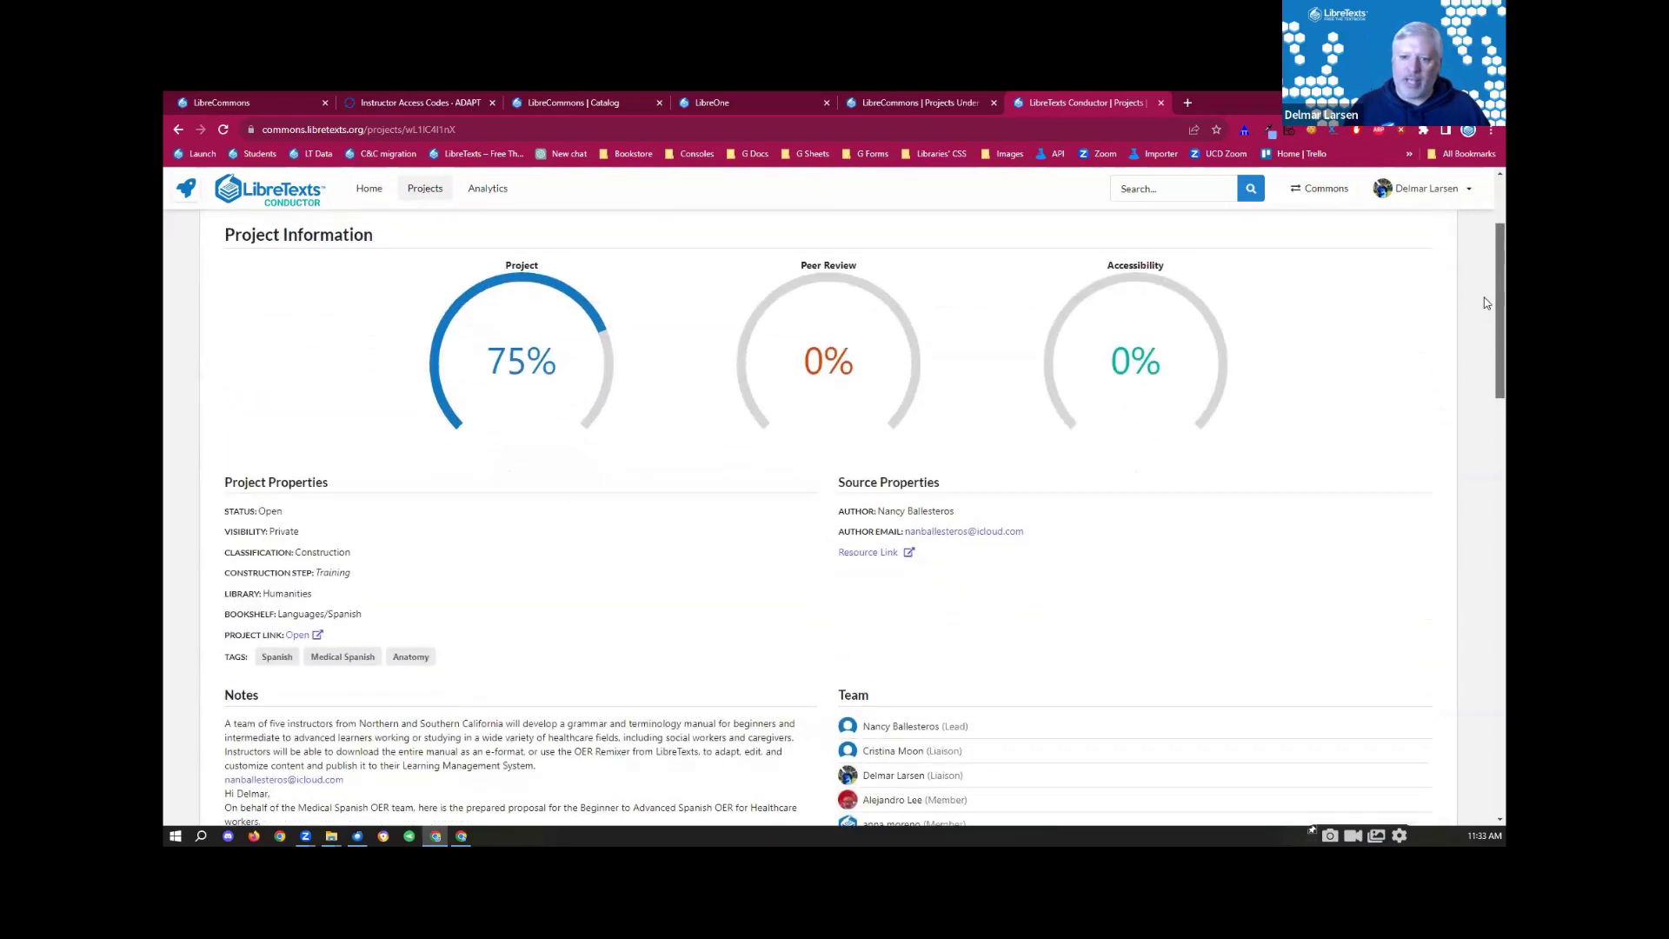
Step: Open the project's properties for editing and view the available Status, Classification and Visibility options without changing them
click(366, 333)
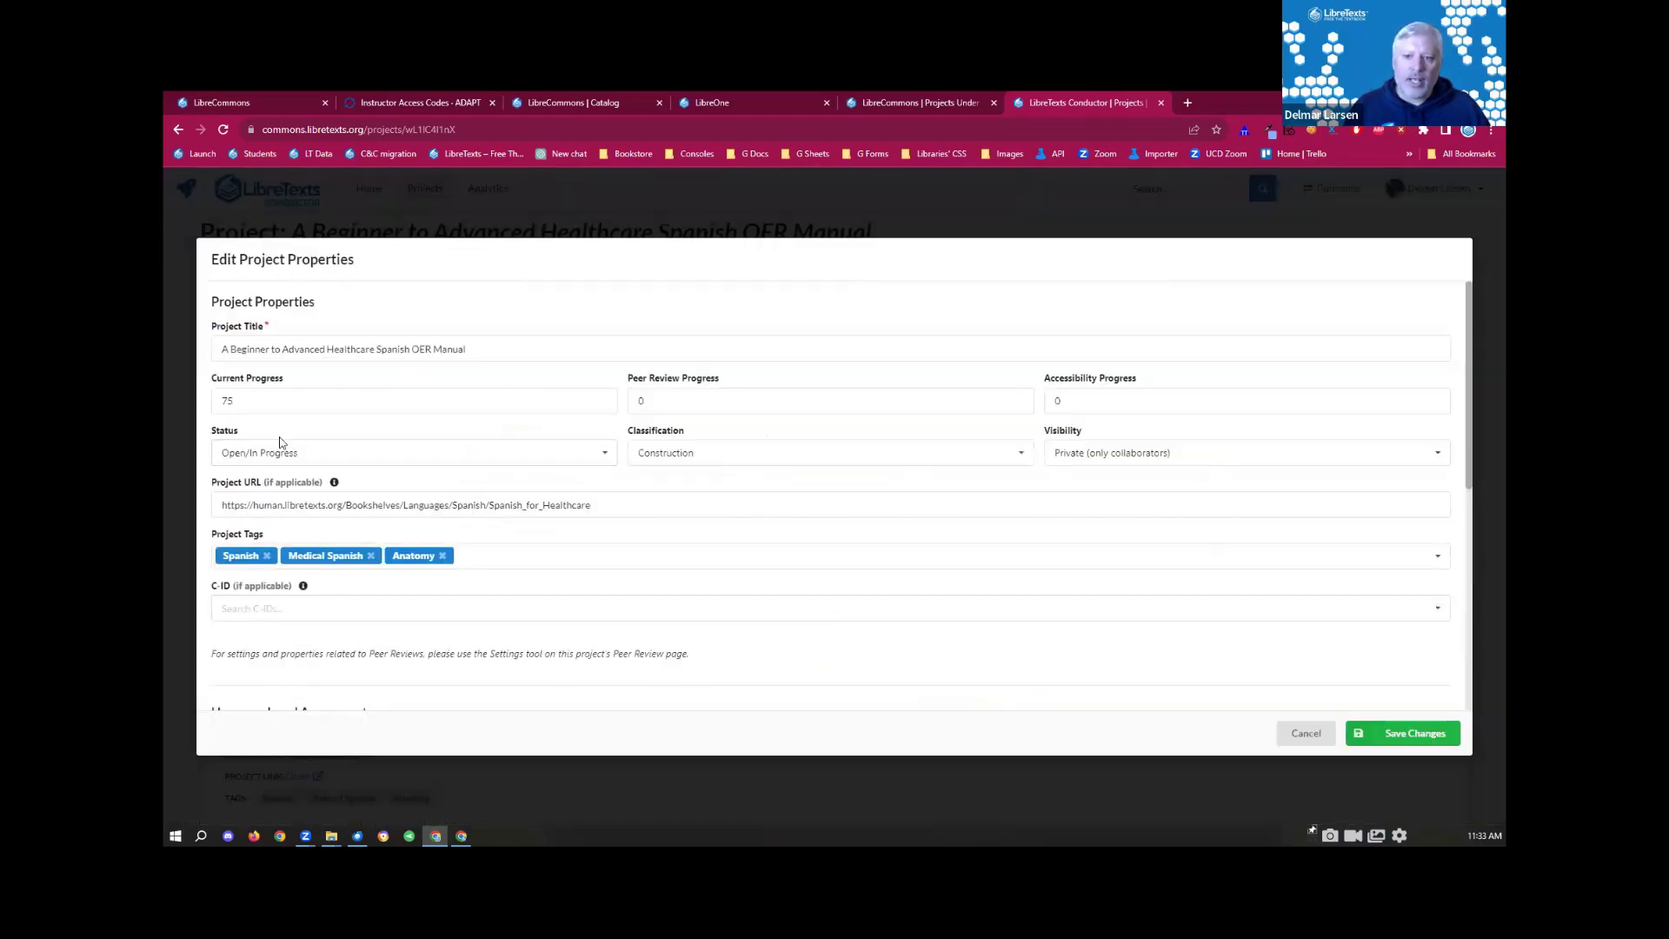
click(376, 463)
click(376, 461)
click(365, 465)
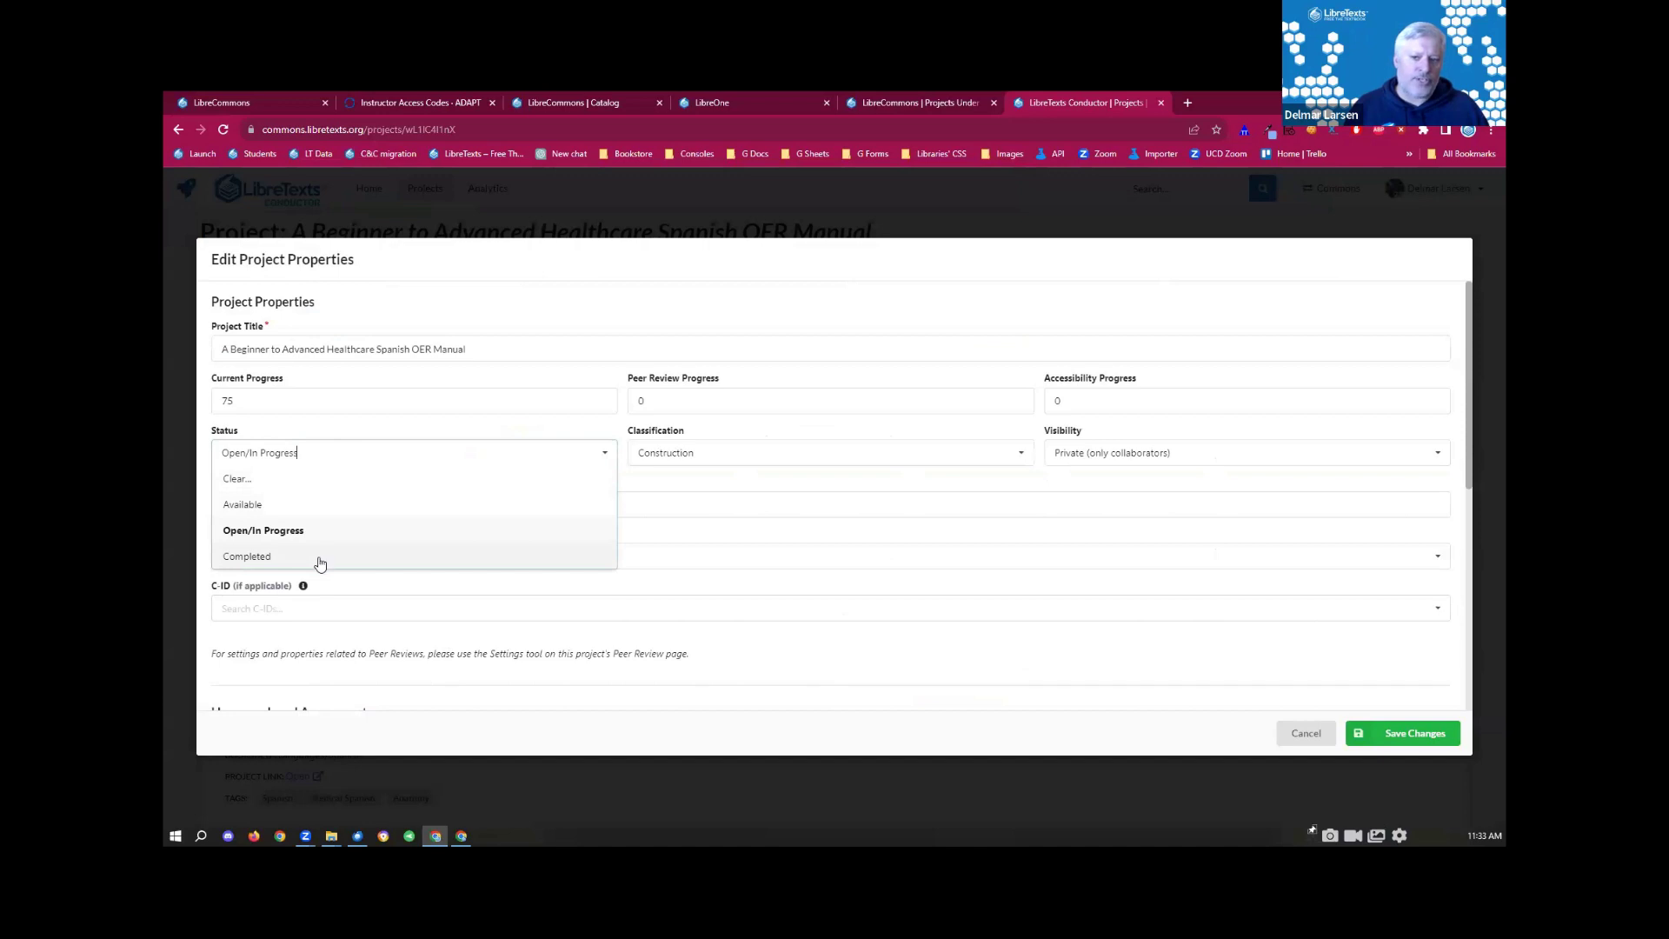
click(658, 454)
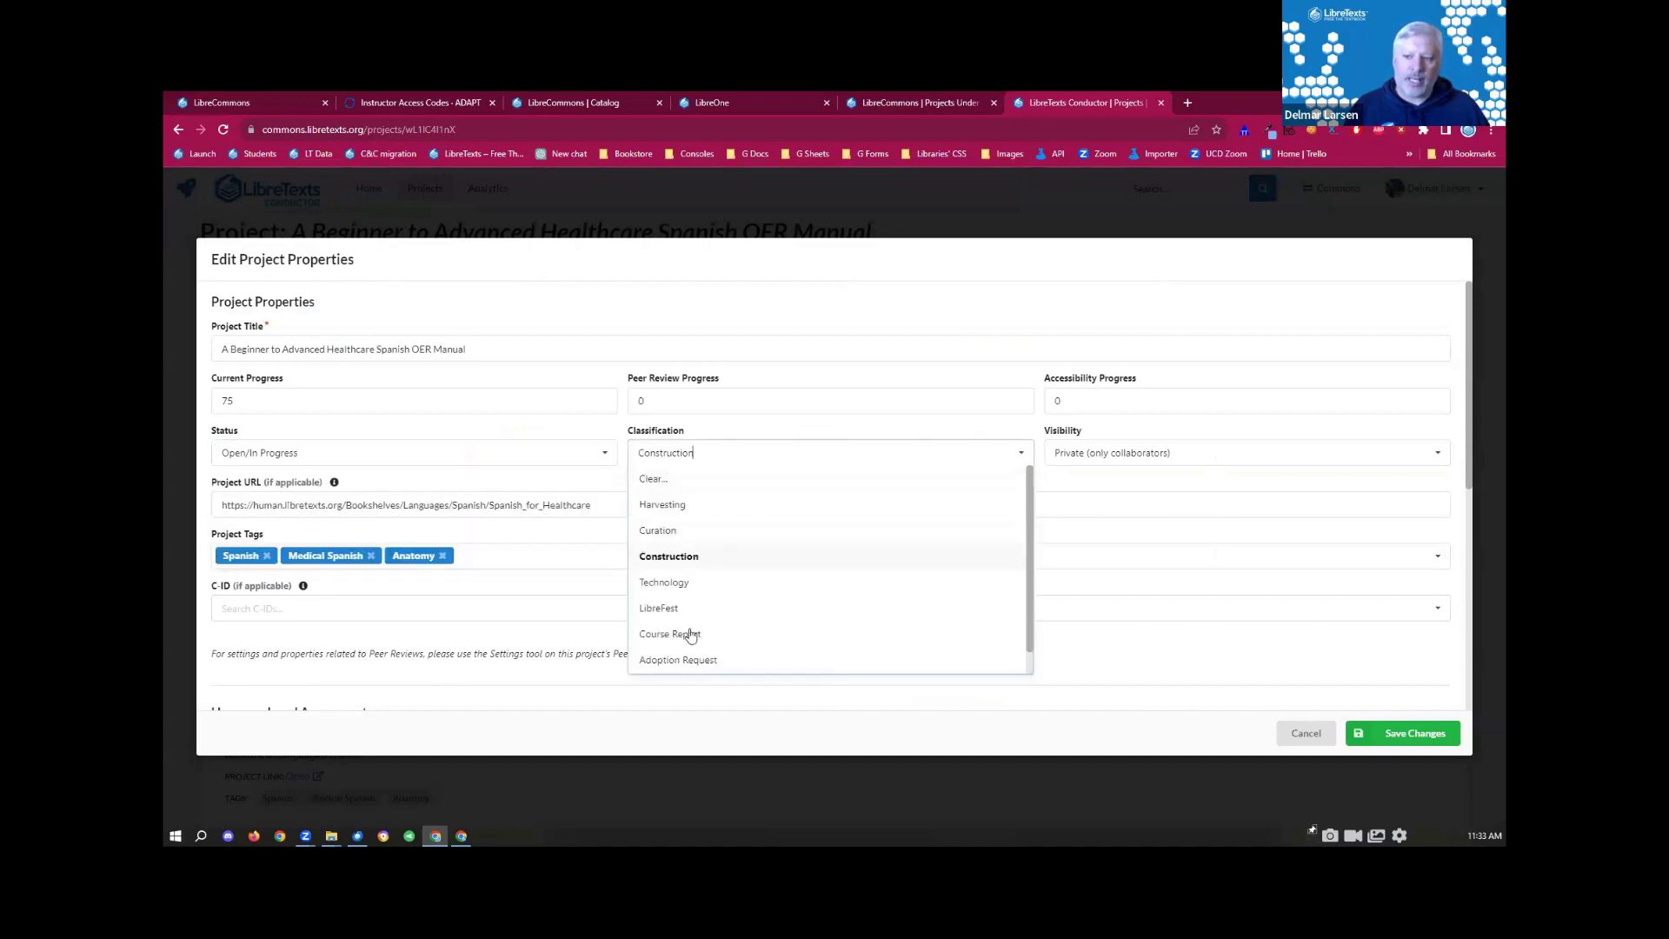
click(1179, 467)
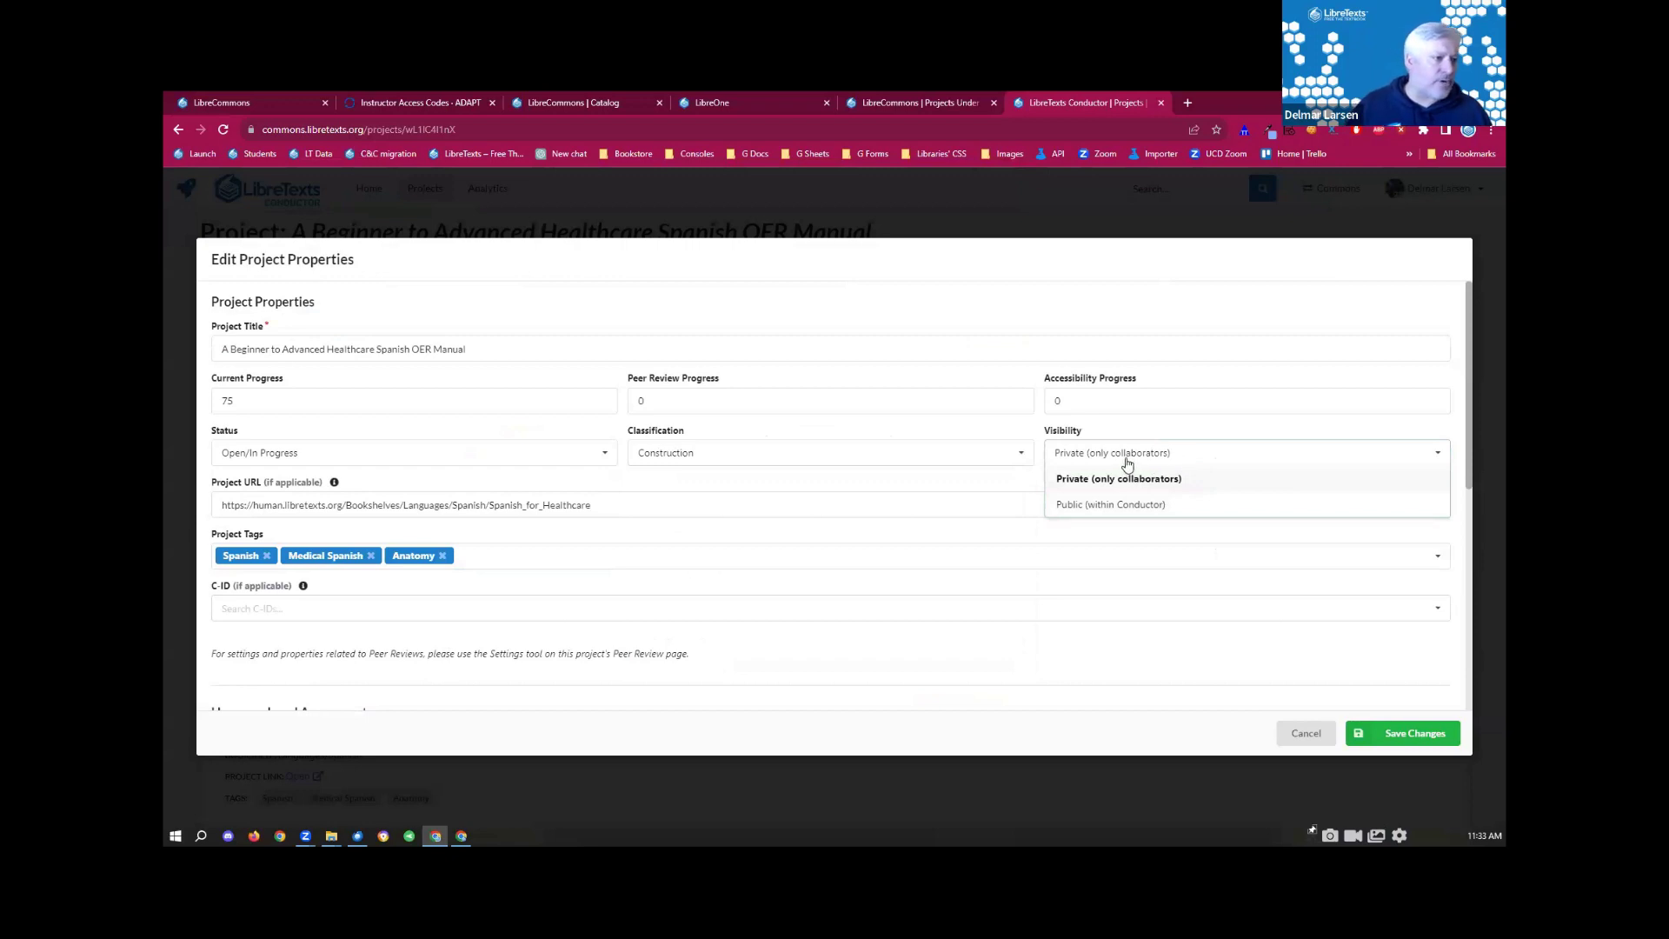
click(624, 431)
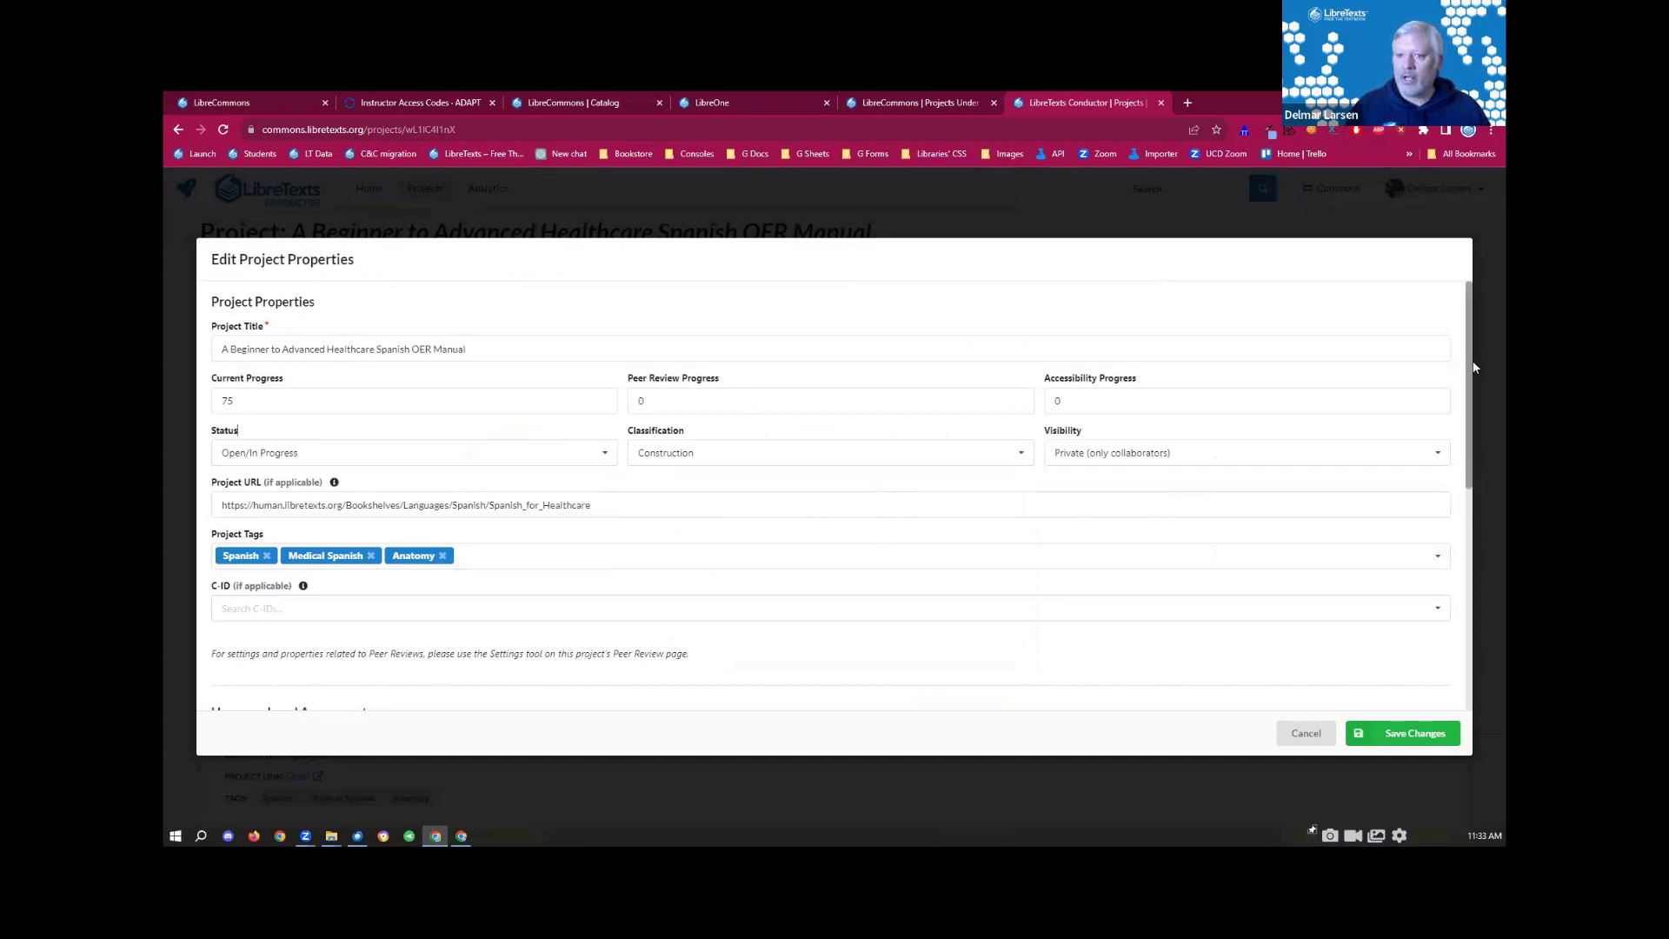
Step: View the C-ID course options in the project properties and close the list without choosing one
scroll(1469, 362, down, 1)
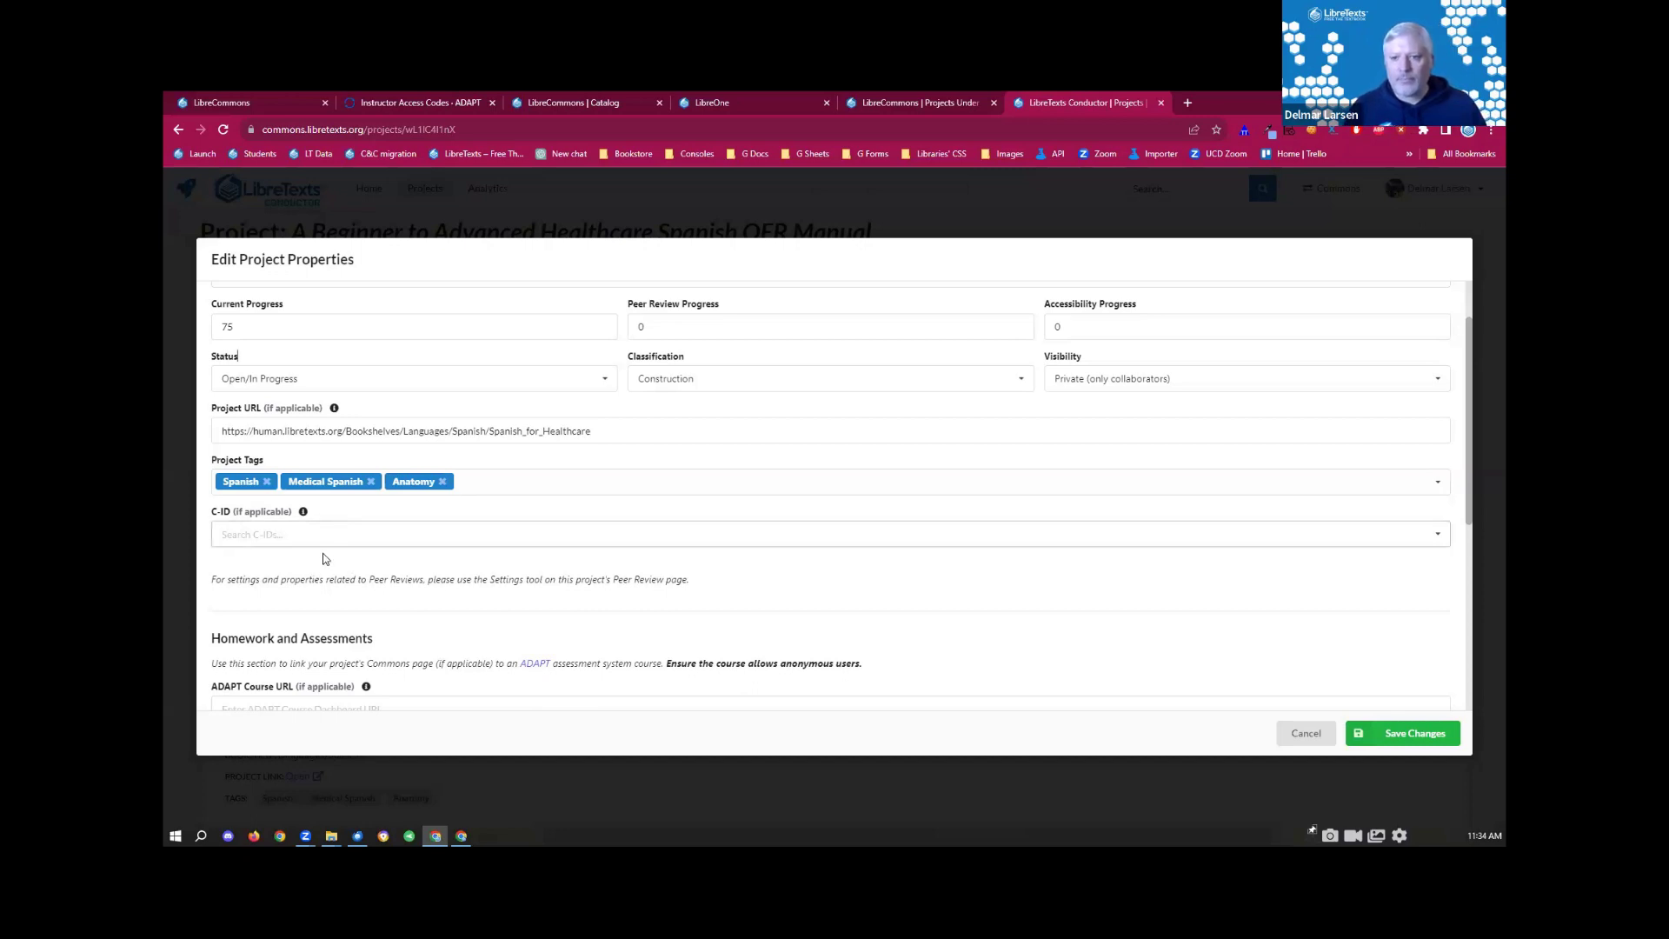
click(287, 535)
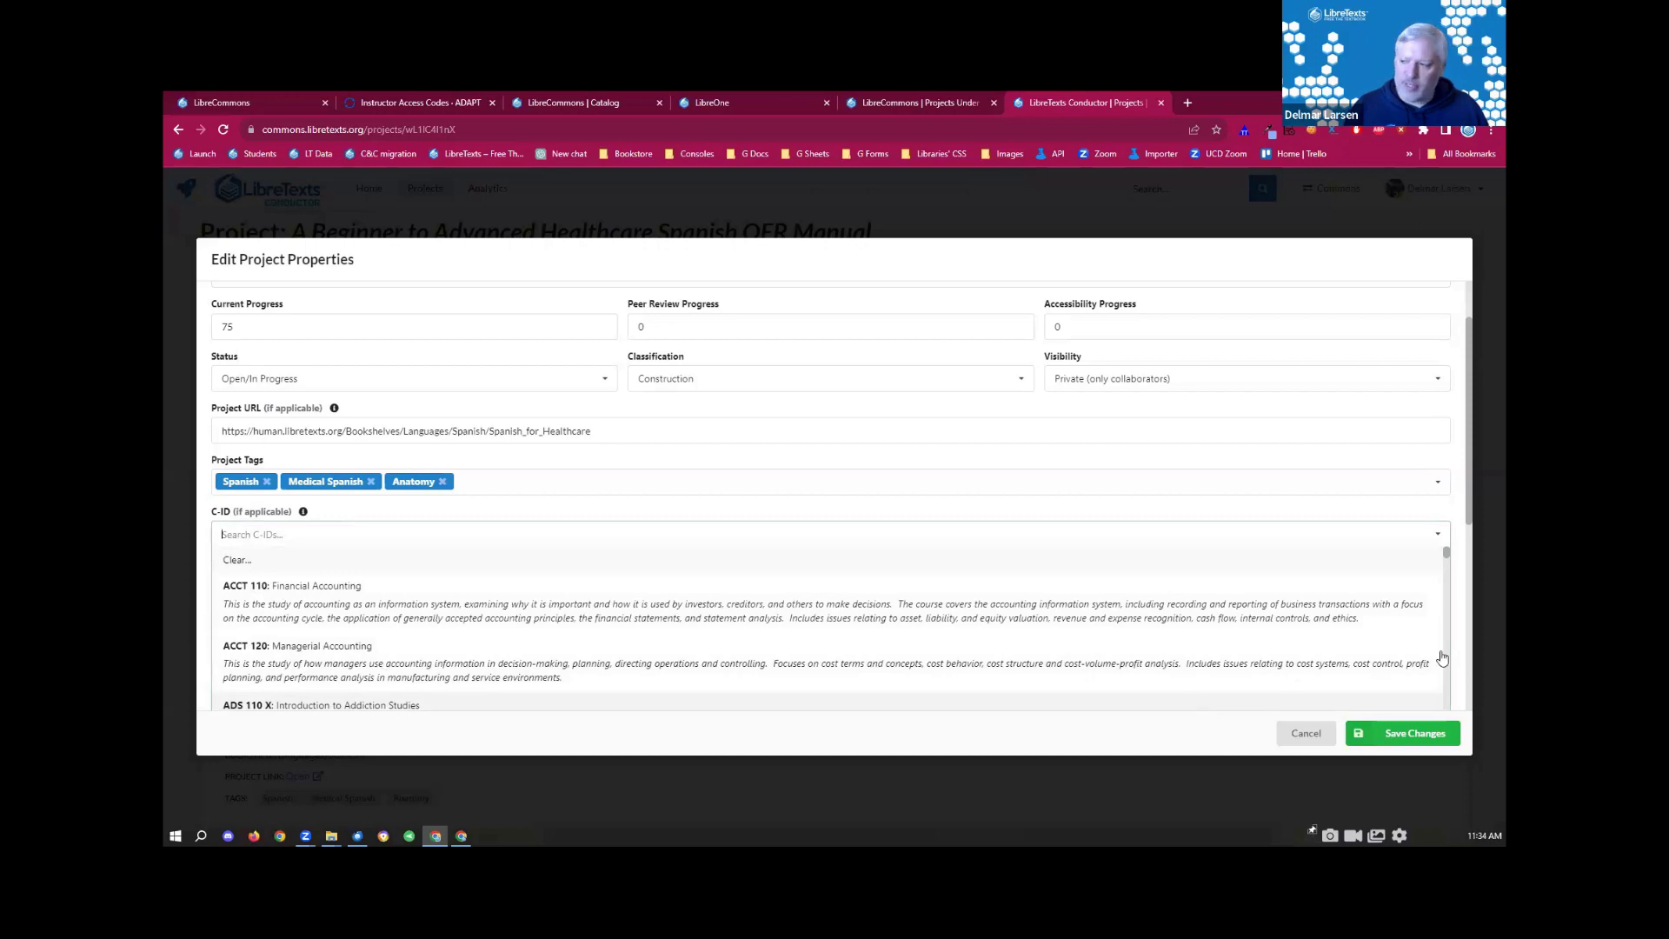
click(1467, 575)
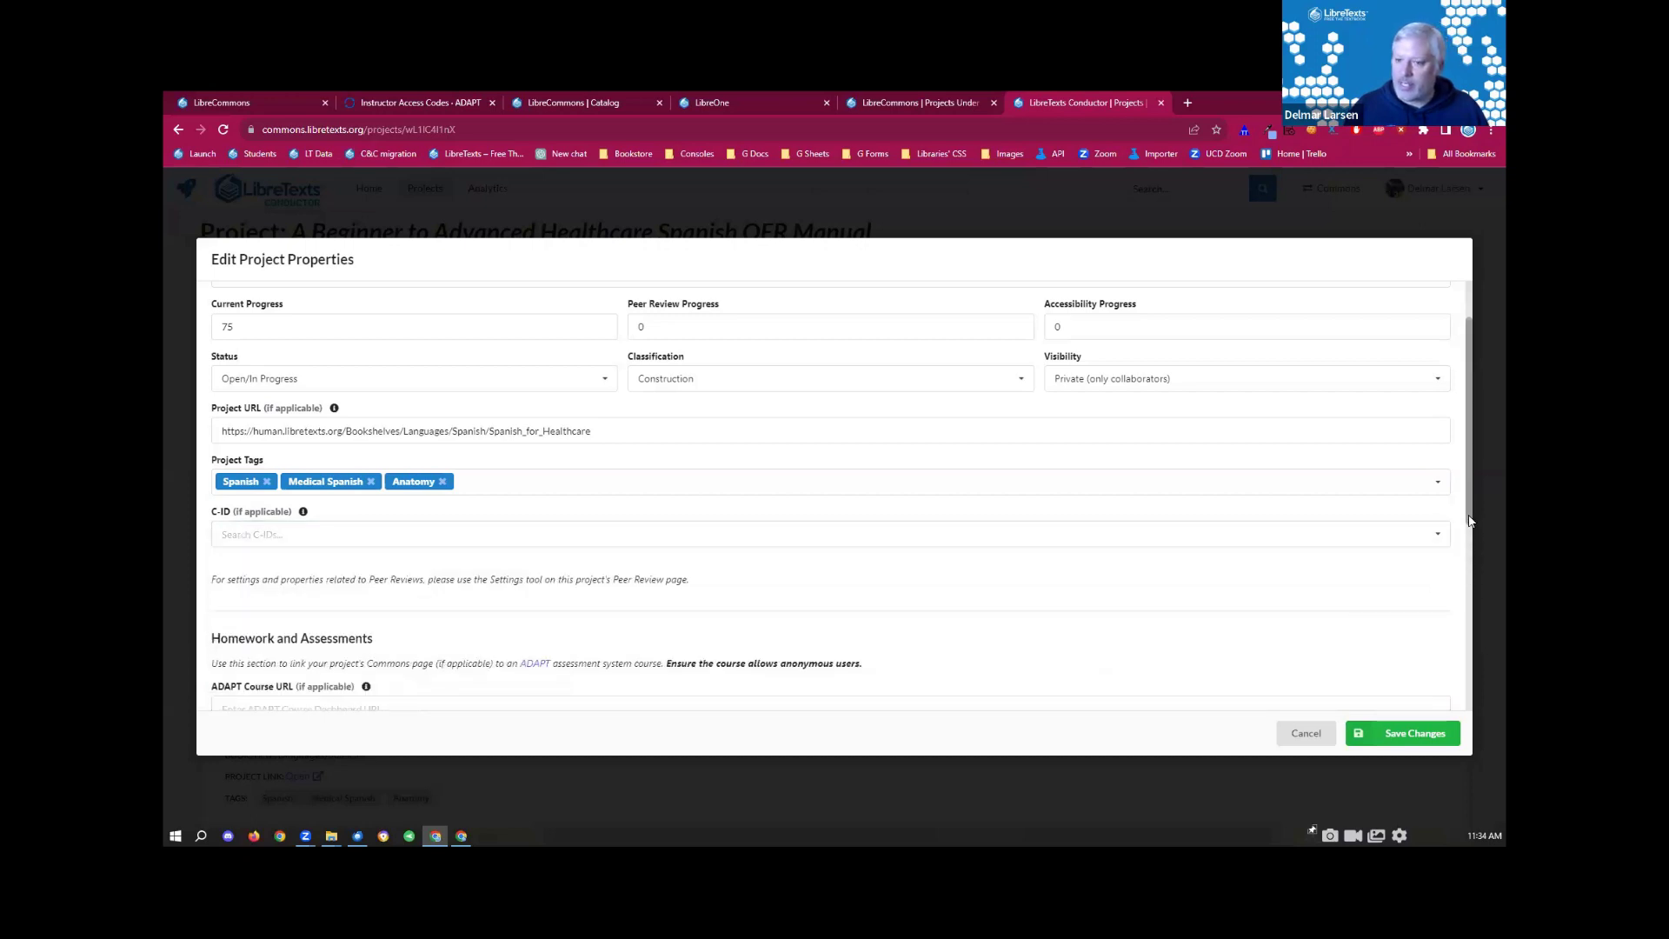
Step: Review the Homework and Assessments, Source Properties and Additional Information sections of the project properties, and close the form without saving
scroll(1469, 553, down, 3)
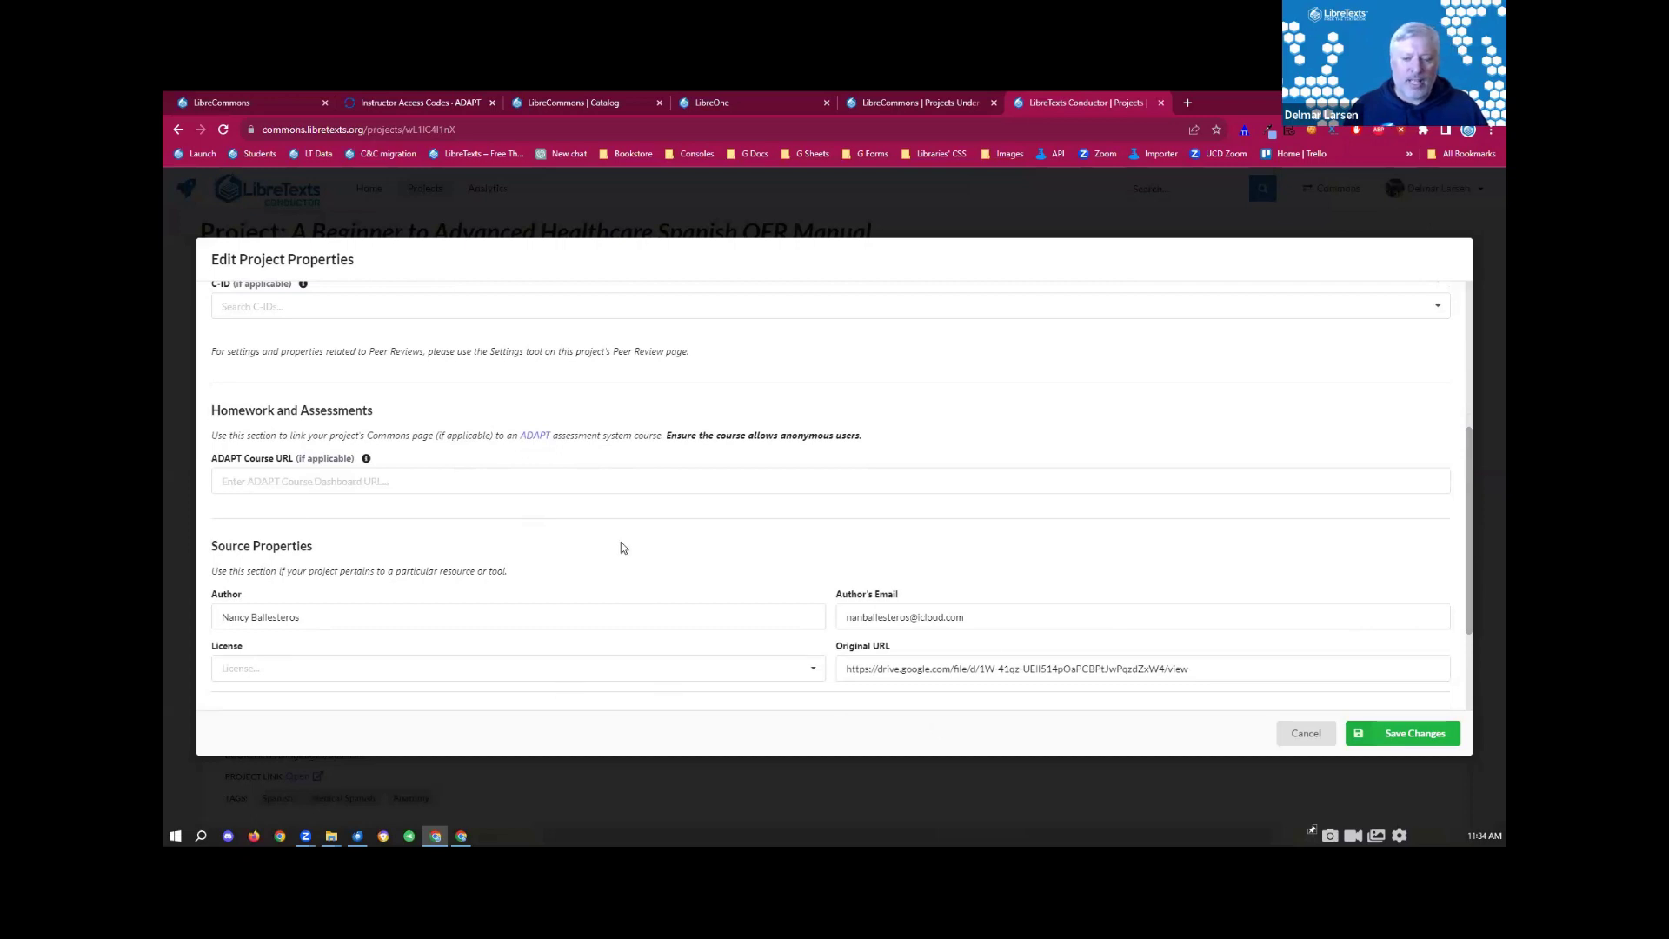
scroll(1471, 513, down, 2)
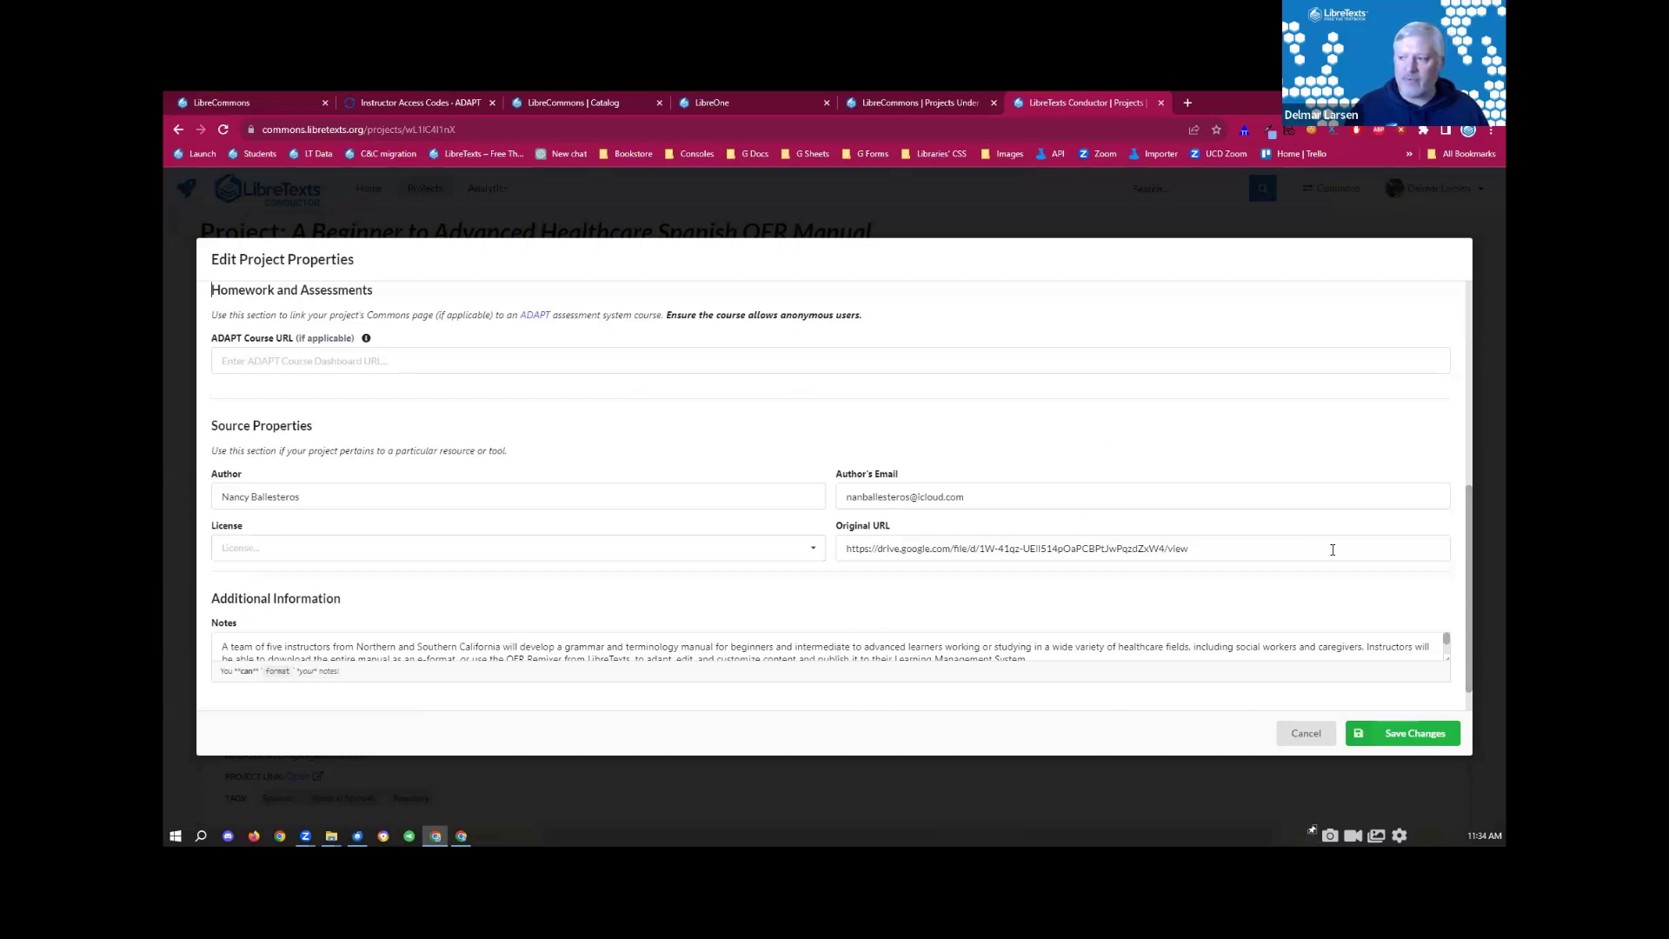
click(1305, 734)
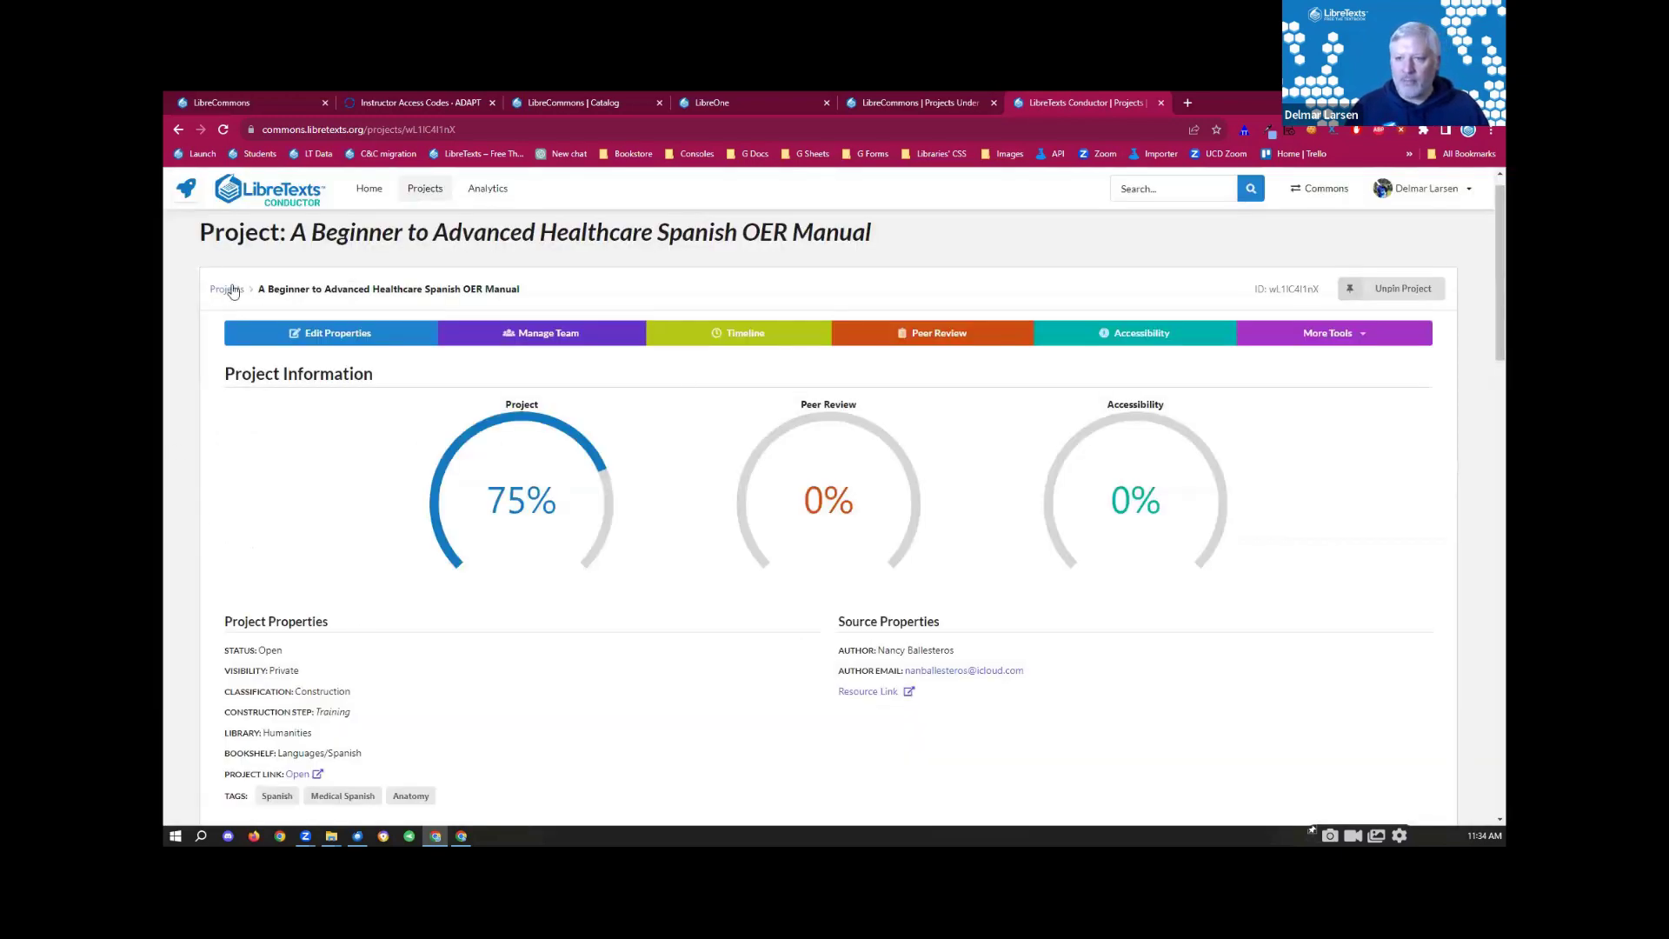
Step: Open the project's team management, view the role options for the first listed member, and close it without changing any role
scroll(1483, 273, down, 5)
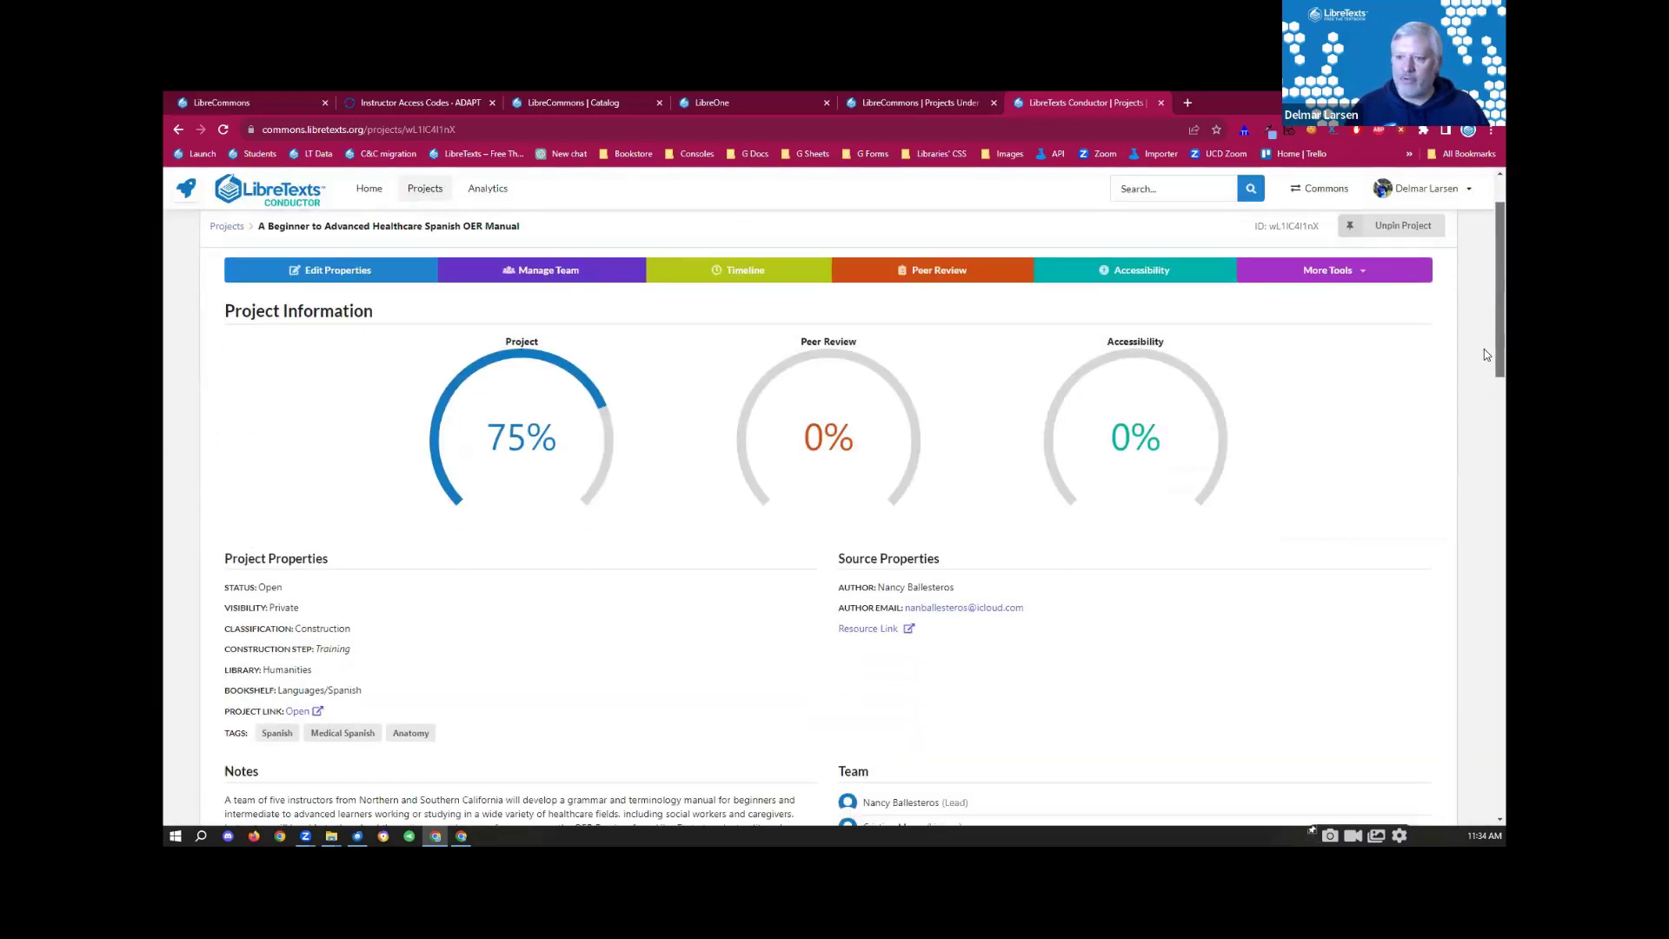
scroll(1483, 400, down, 1)
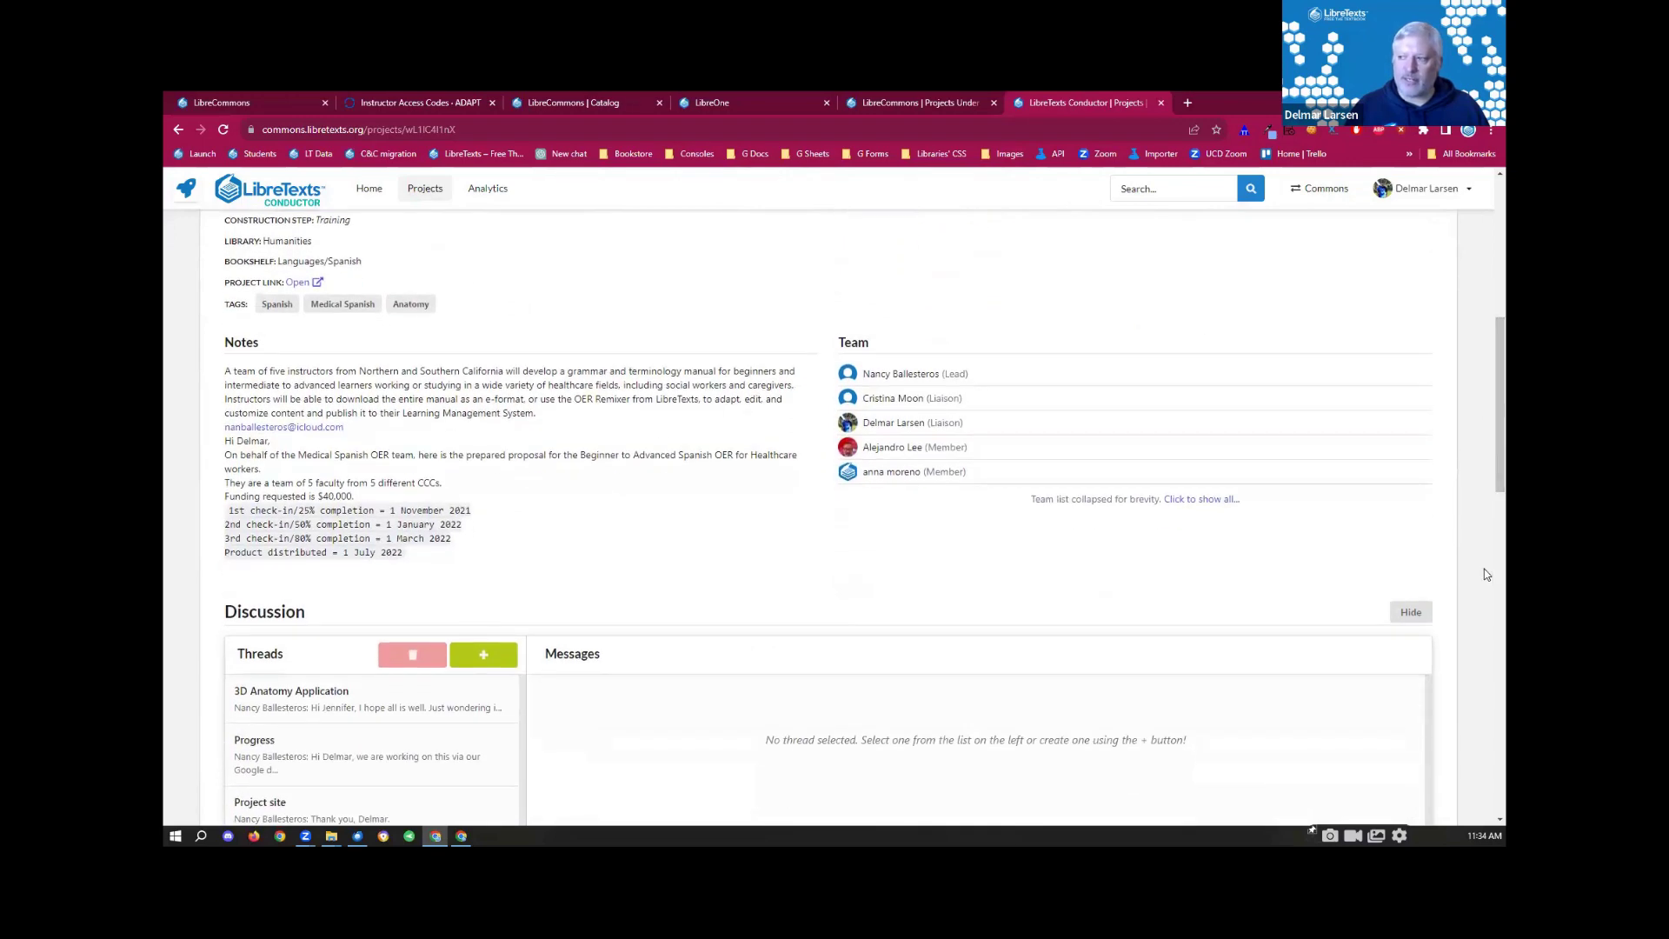
scroll(1484, 414, up, 6)
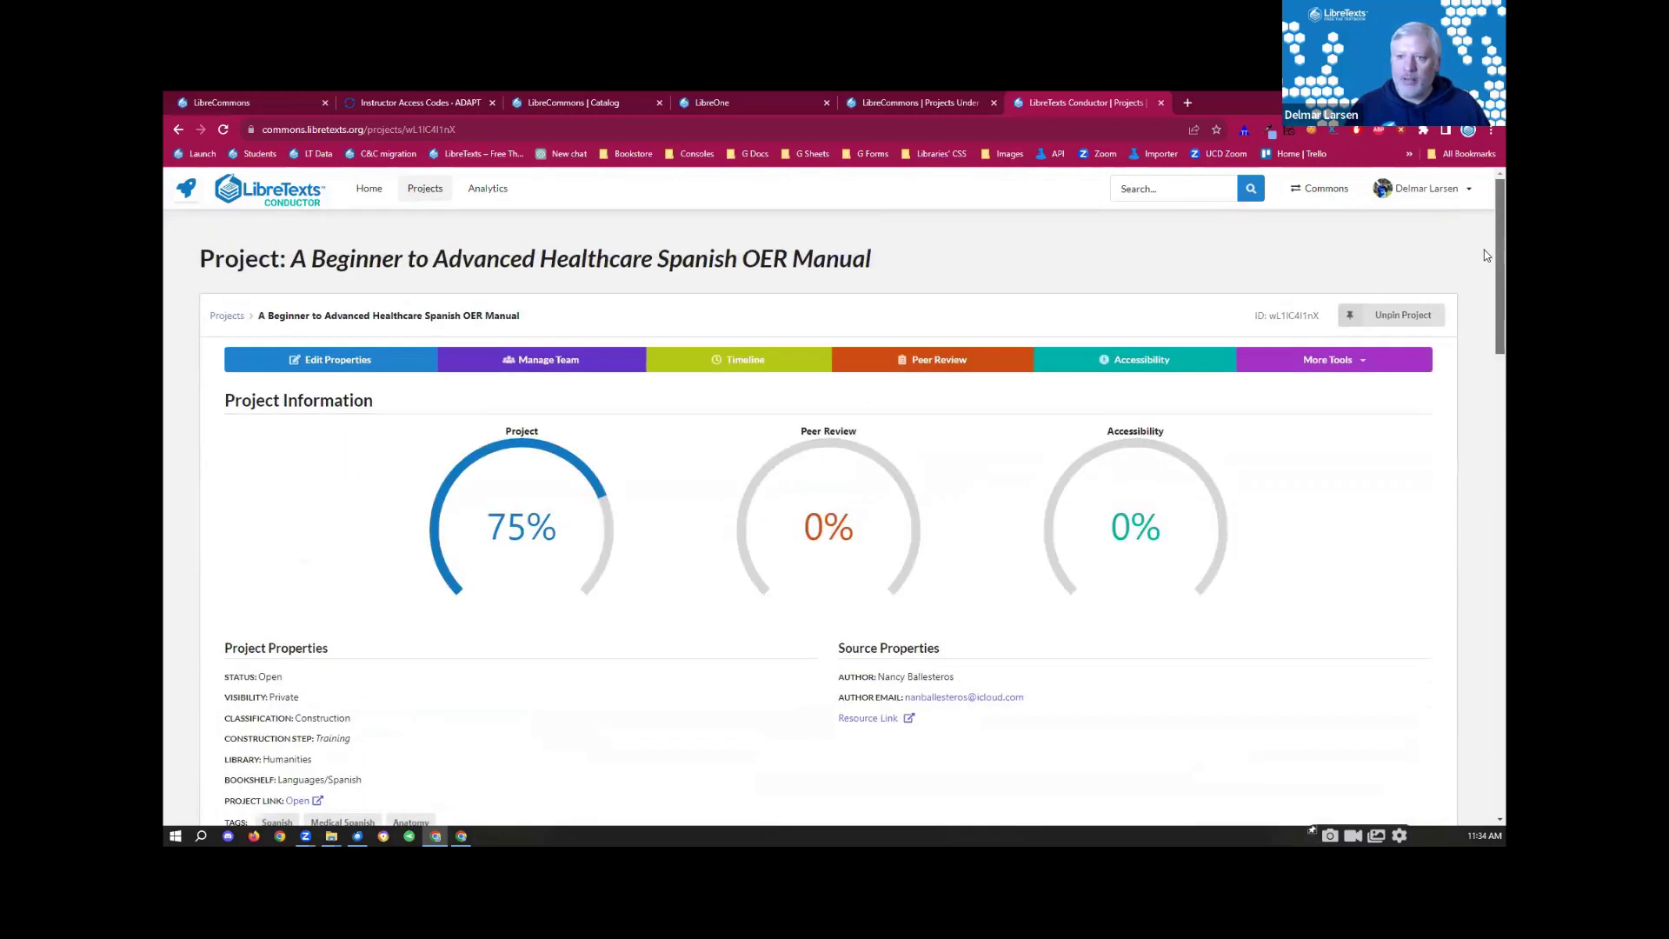
click(575, 371)
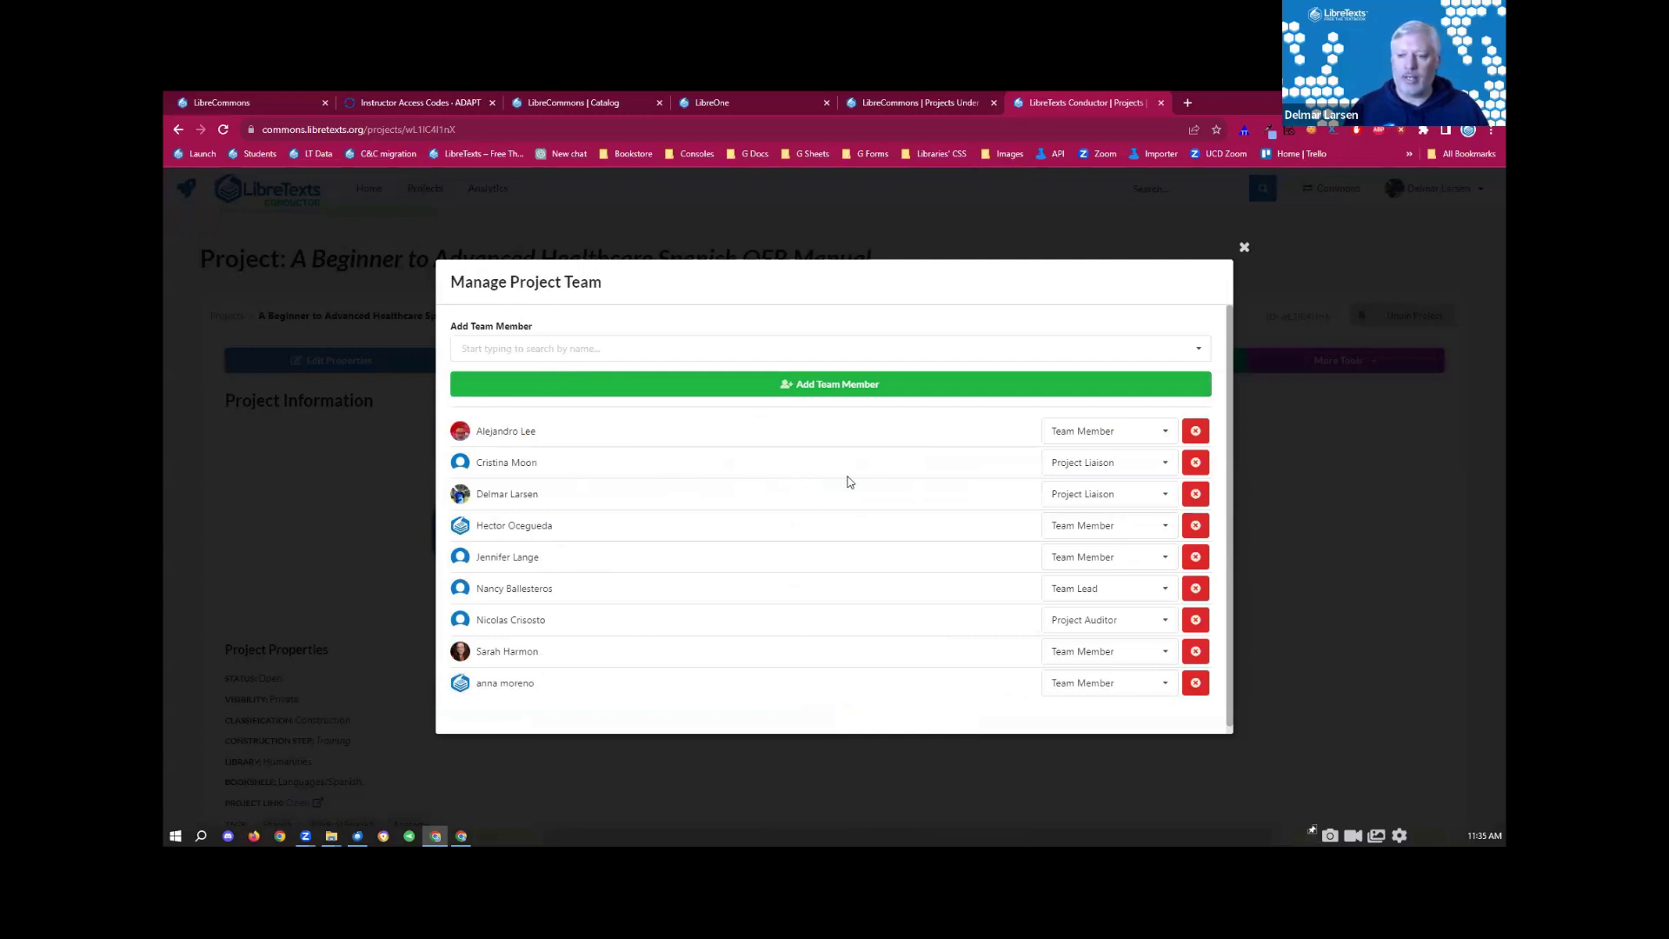
triple_click(1182, 269)
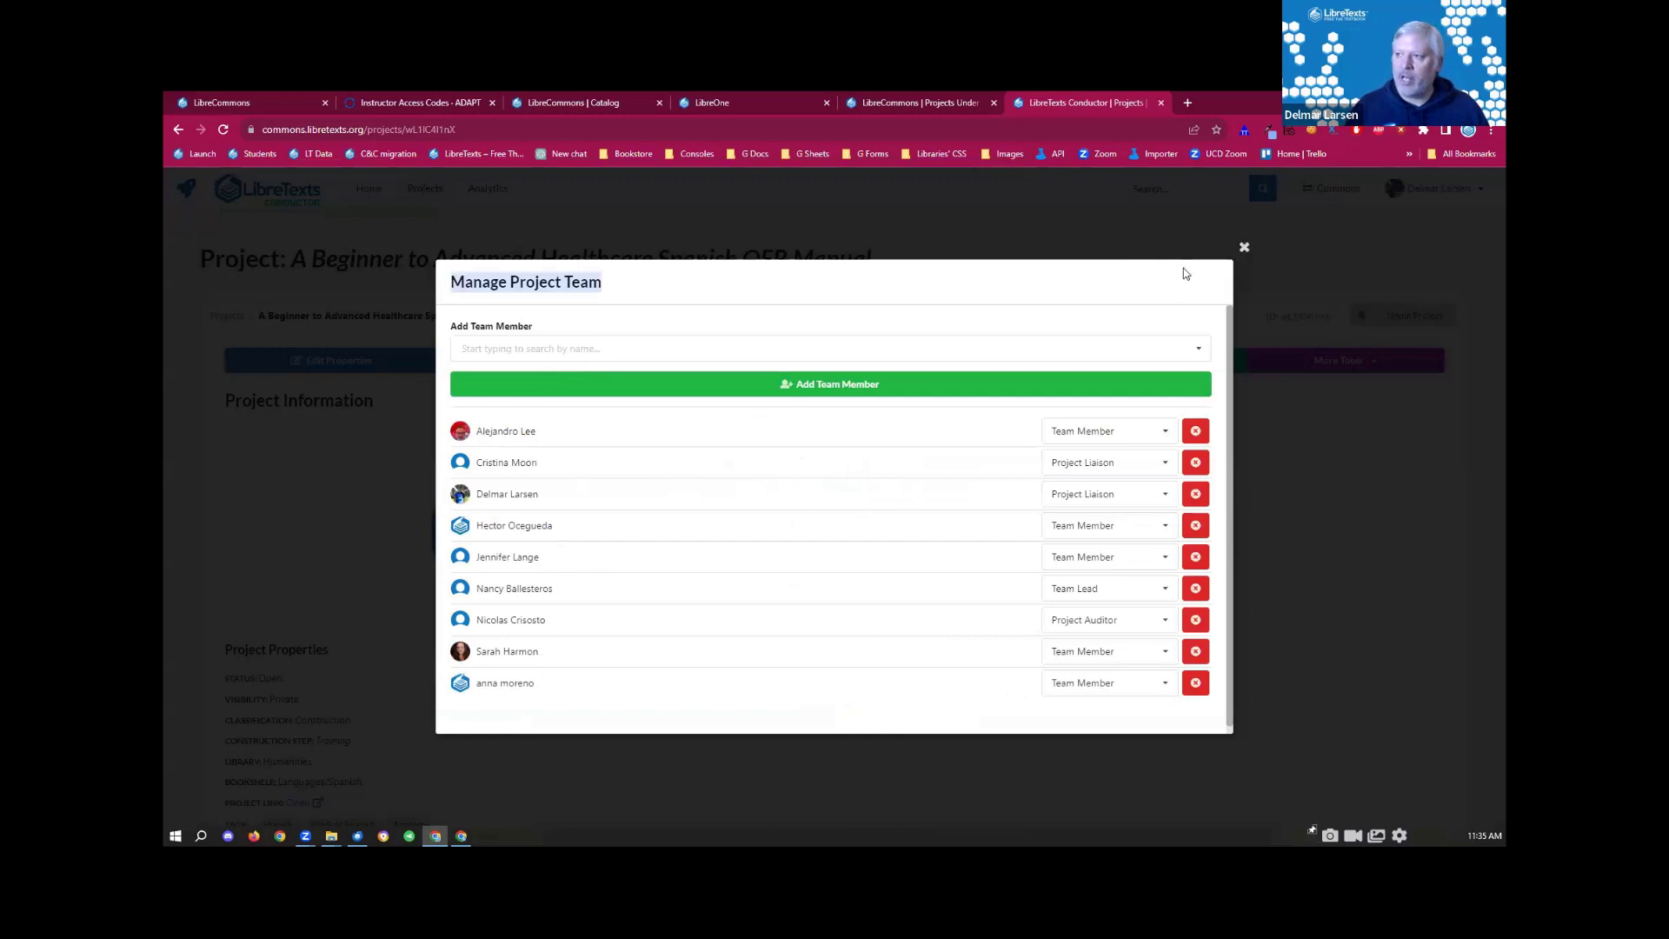
click(1129, 435)
click(1128, 434)
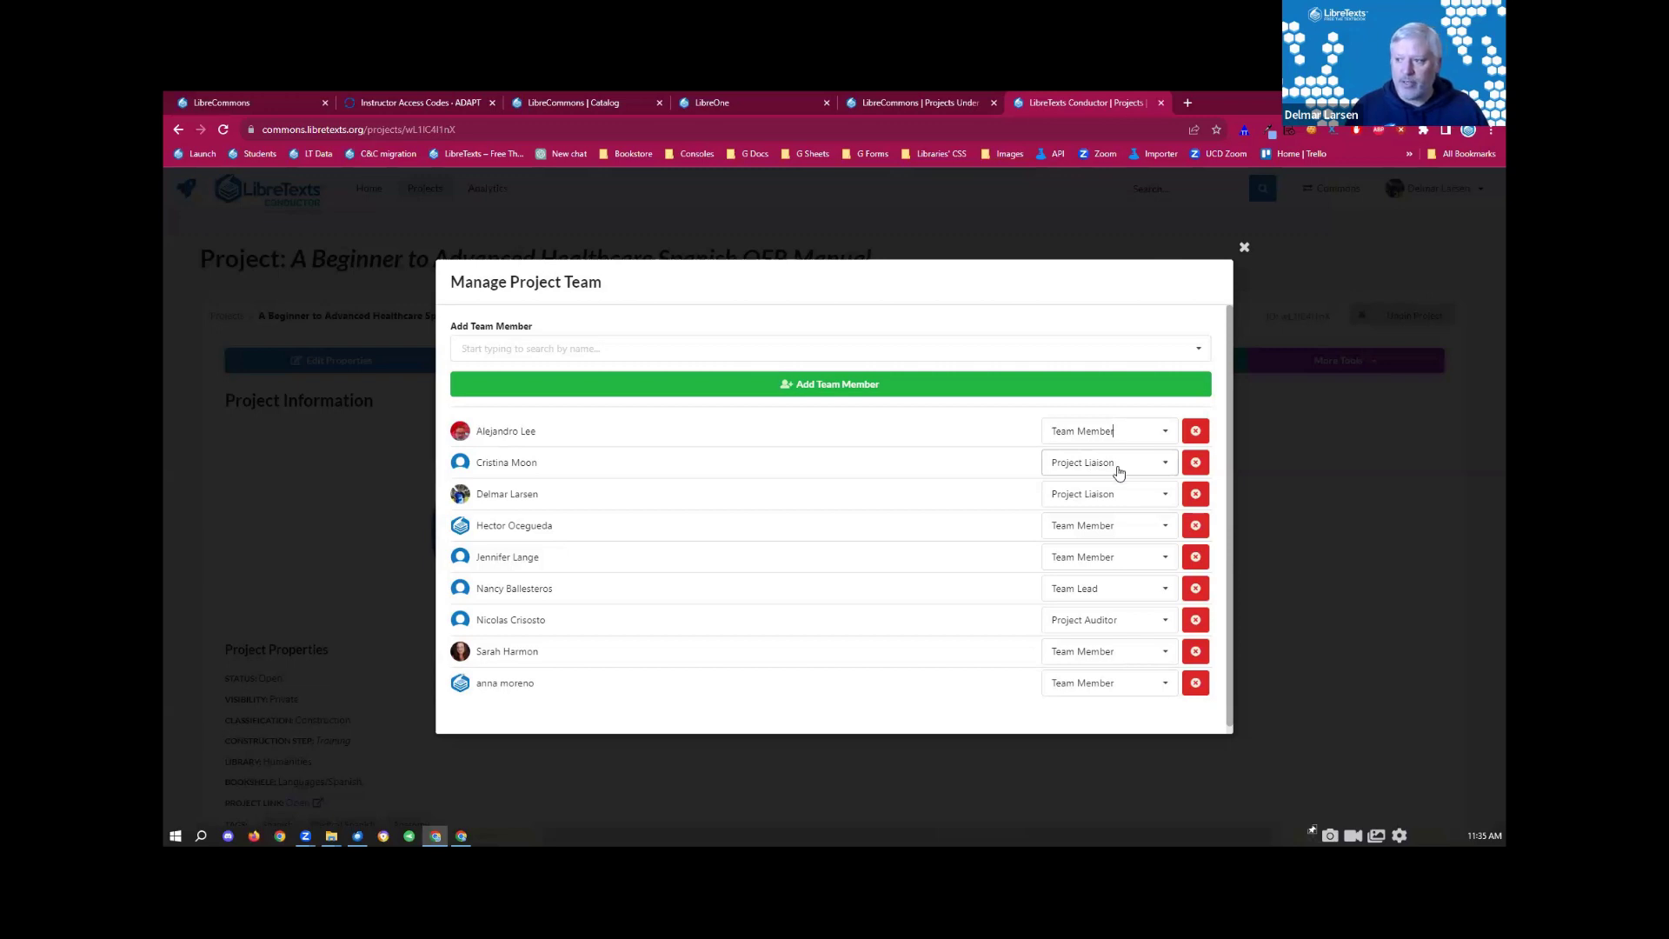
click(1108, 428)
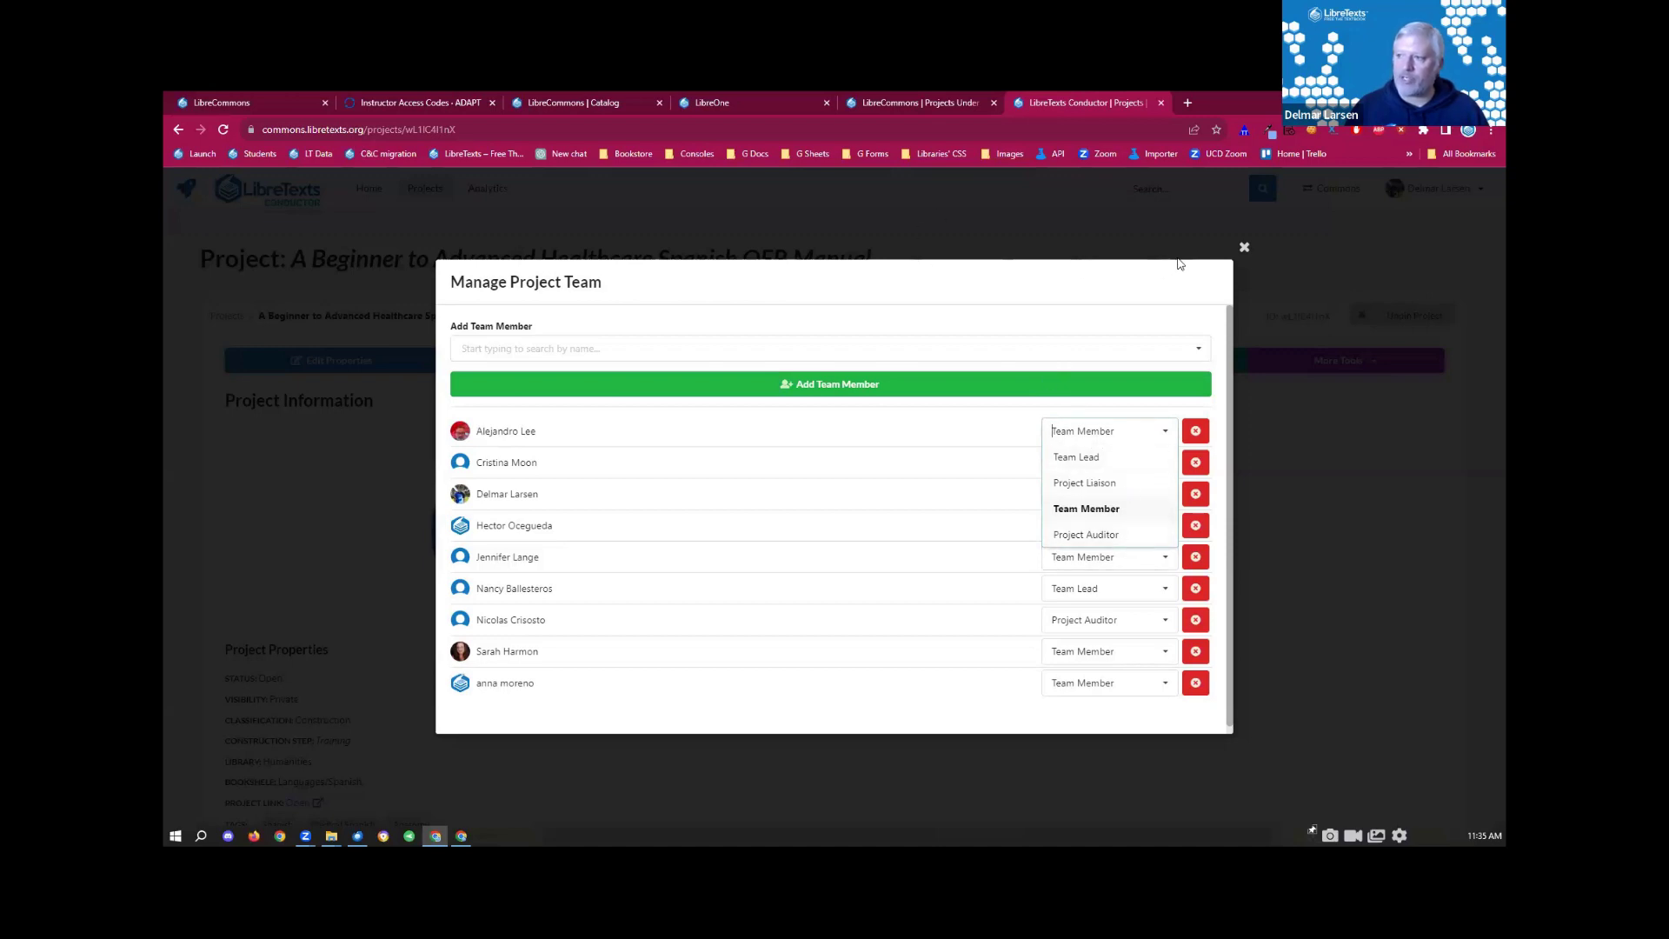
click(1241, 249)
click(1244, 247)
Step: Expand the Team list in the project information to show all team members
scroll(1483, 309, down, 1)
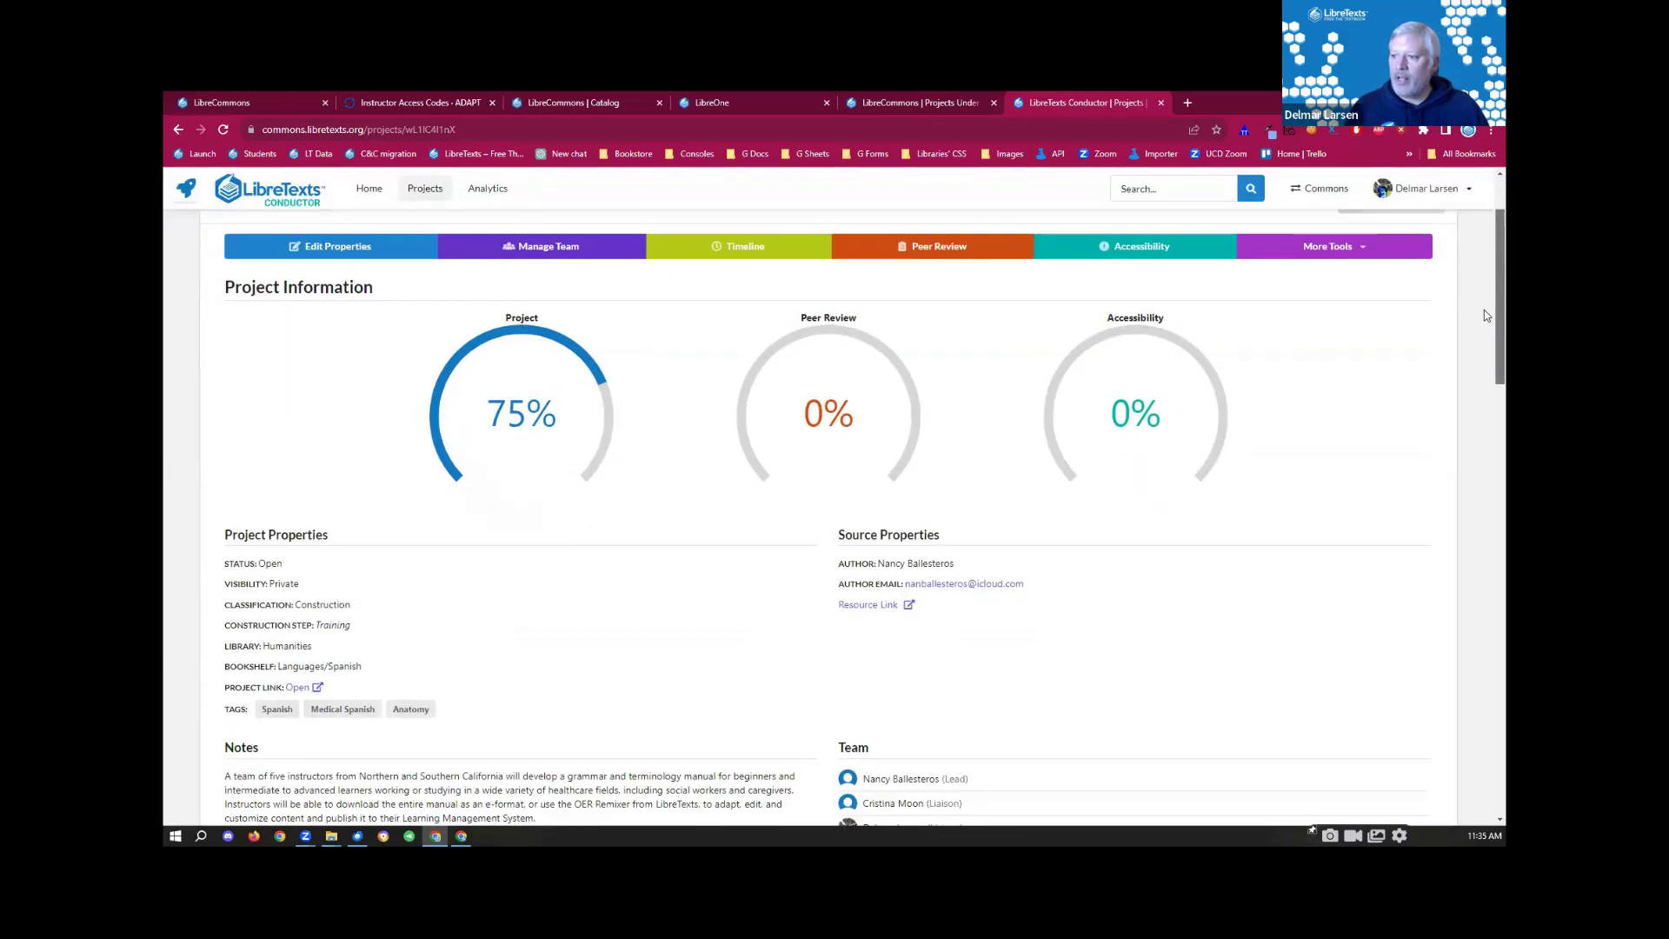
scroll(1484, 313, down, 2)
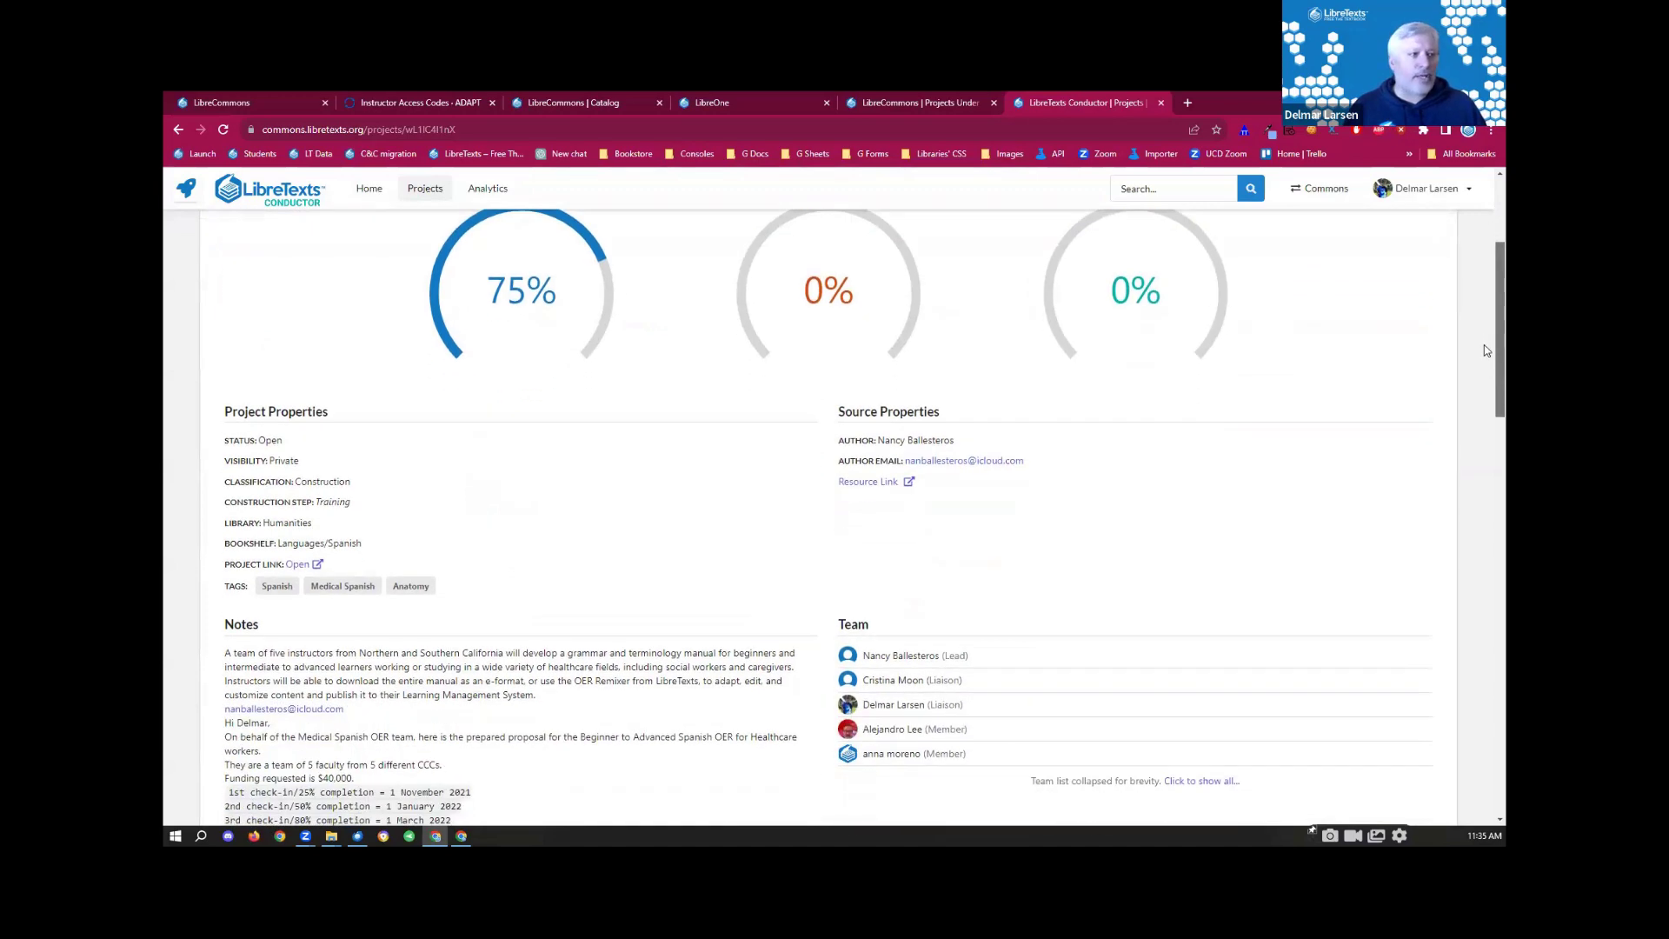
scroll(1483, 365, down, 4)
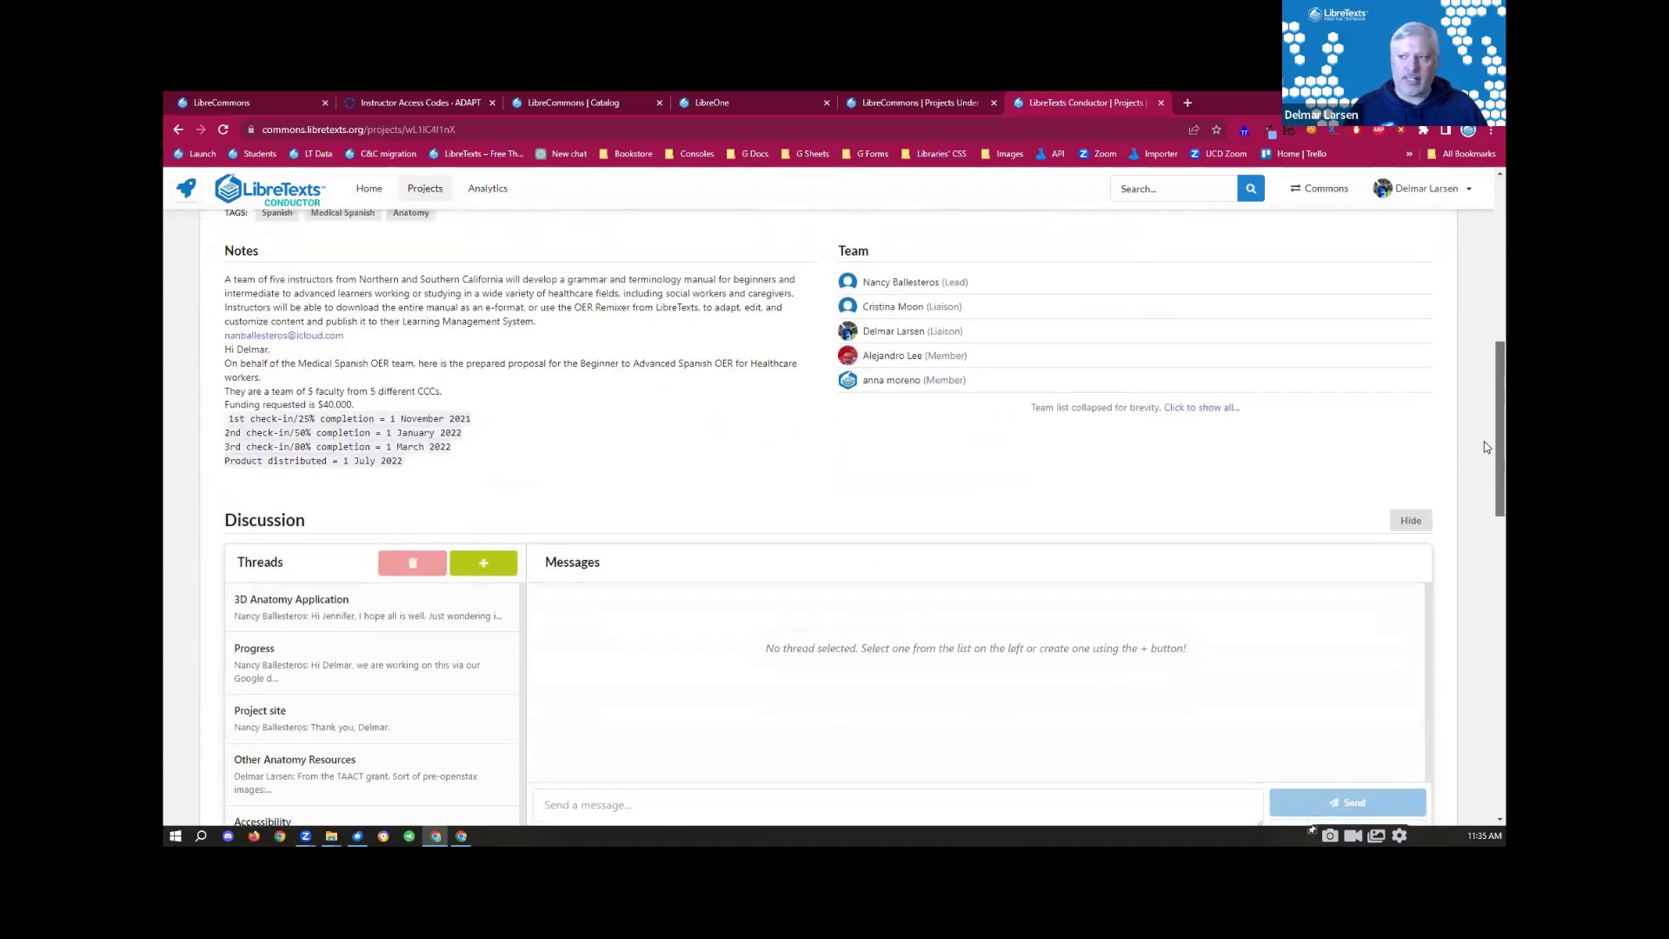
click(1209, 409)
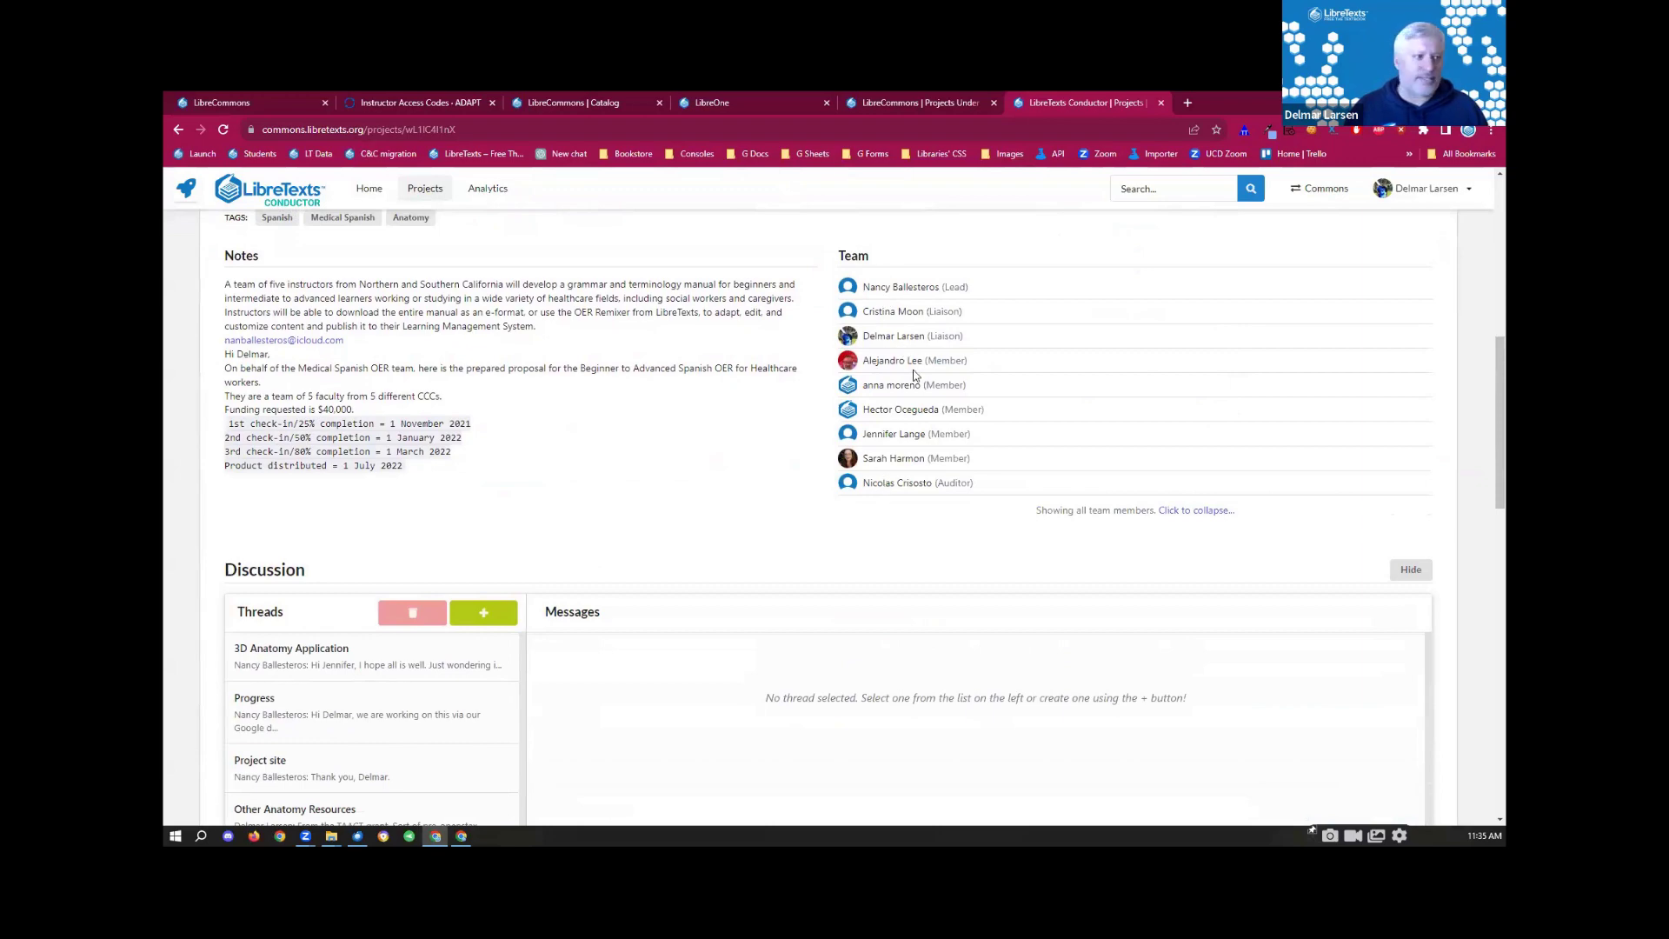
Step: Look through the discussion threads 3D Anatomy Application, Progress and Project site
drag(1484, 389, 1483, 487)
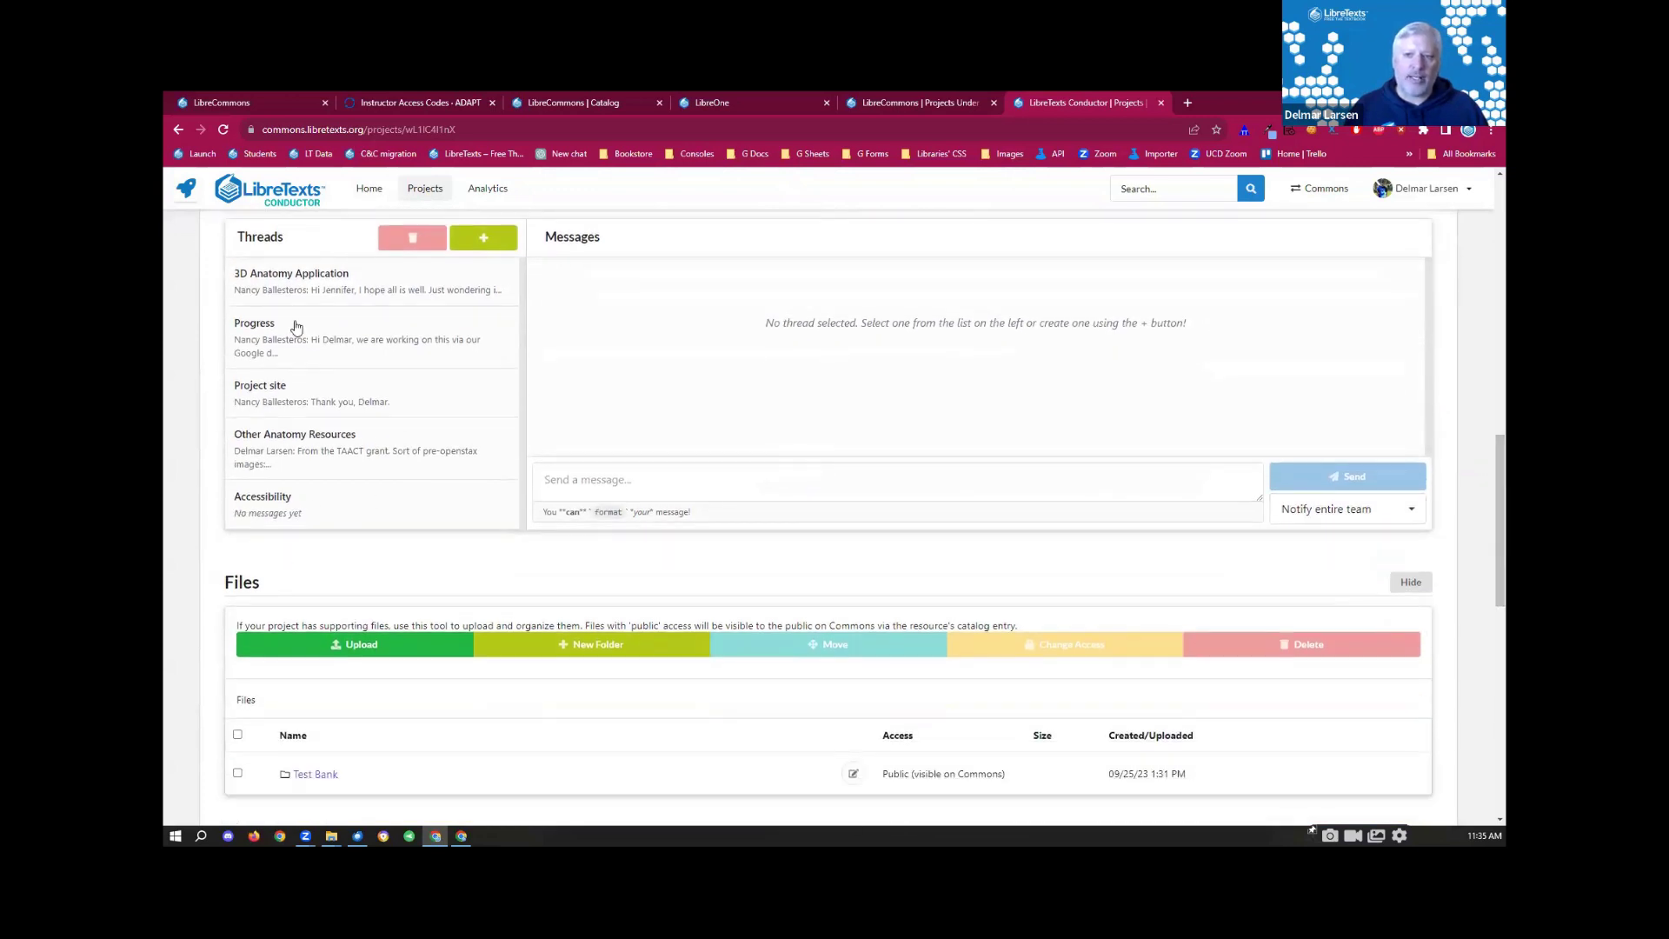
click(316, 292)
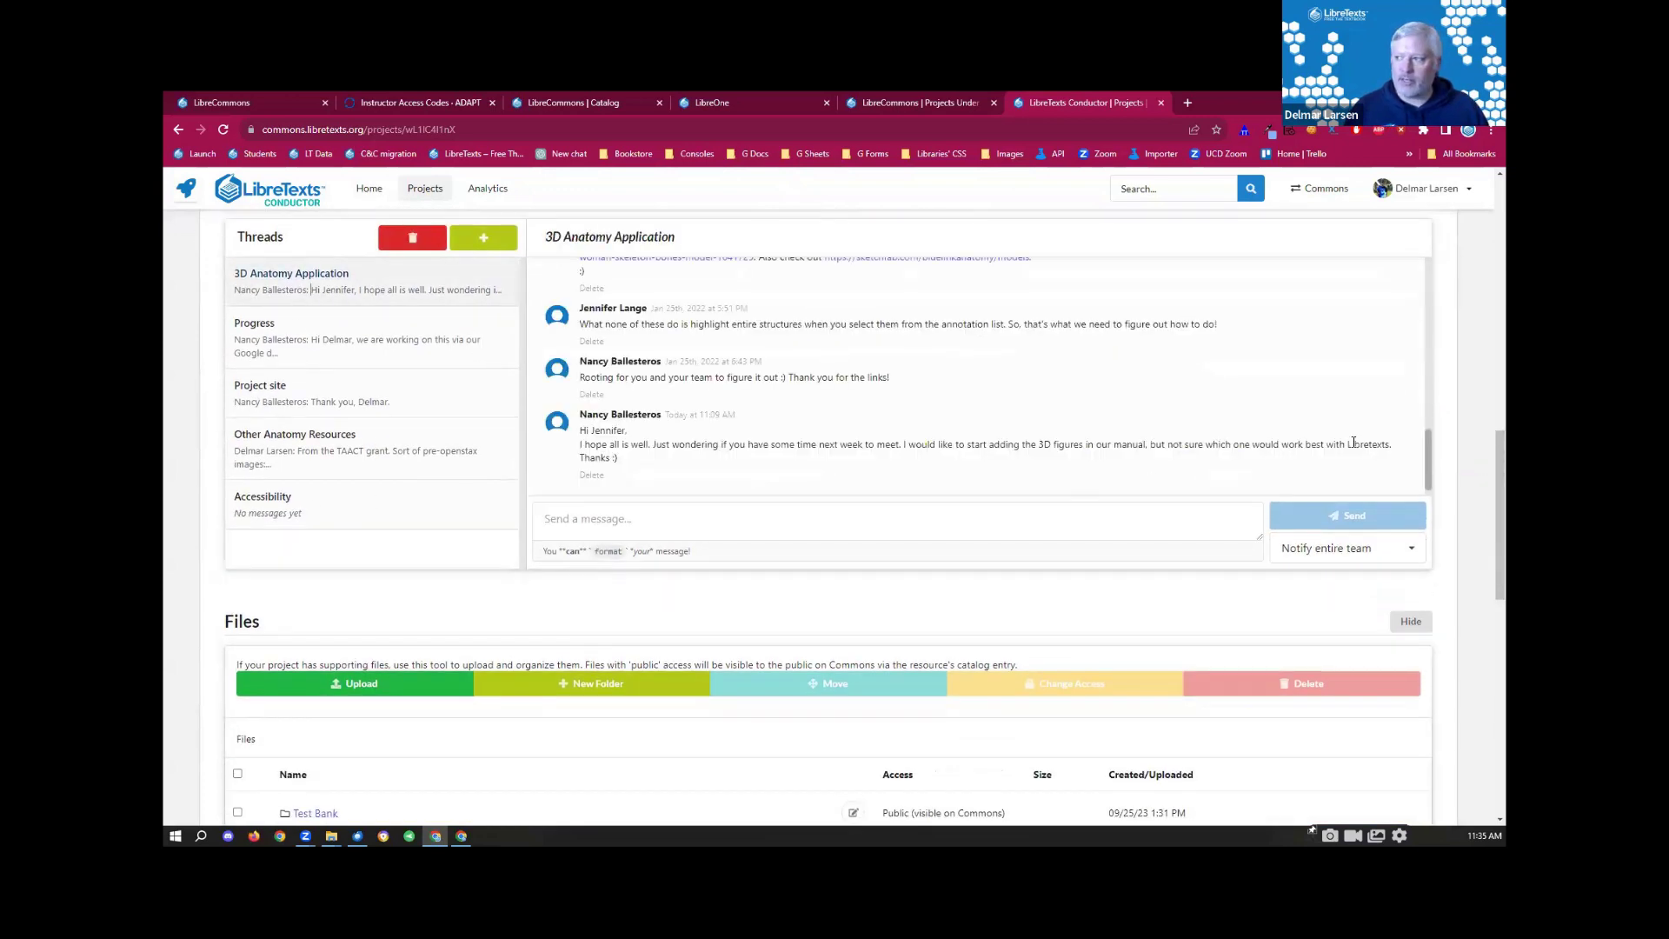
scroll(1432, 470, up, 3)
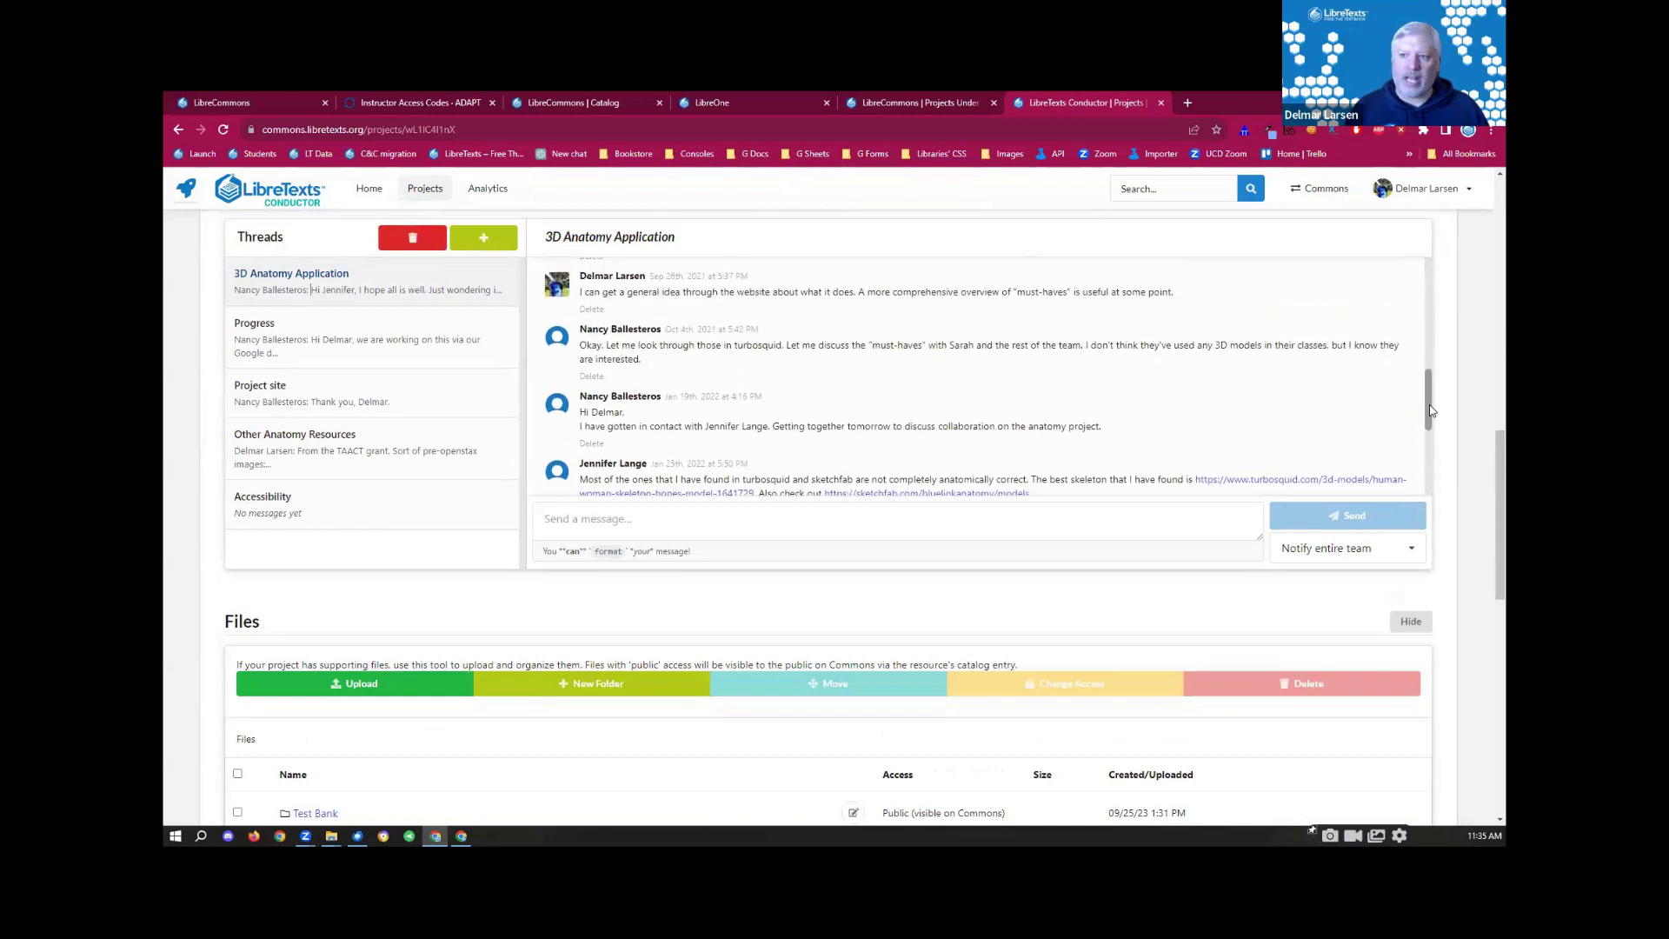
click(473, 347)
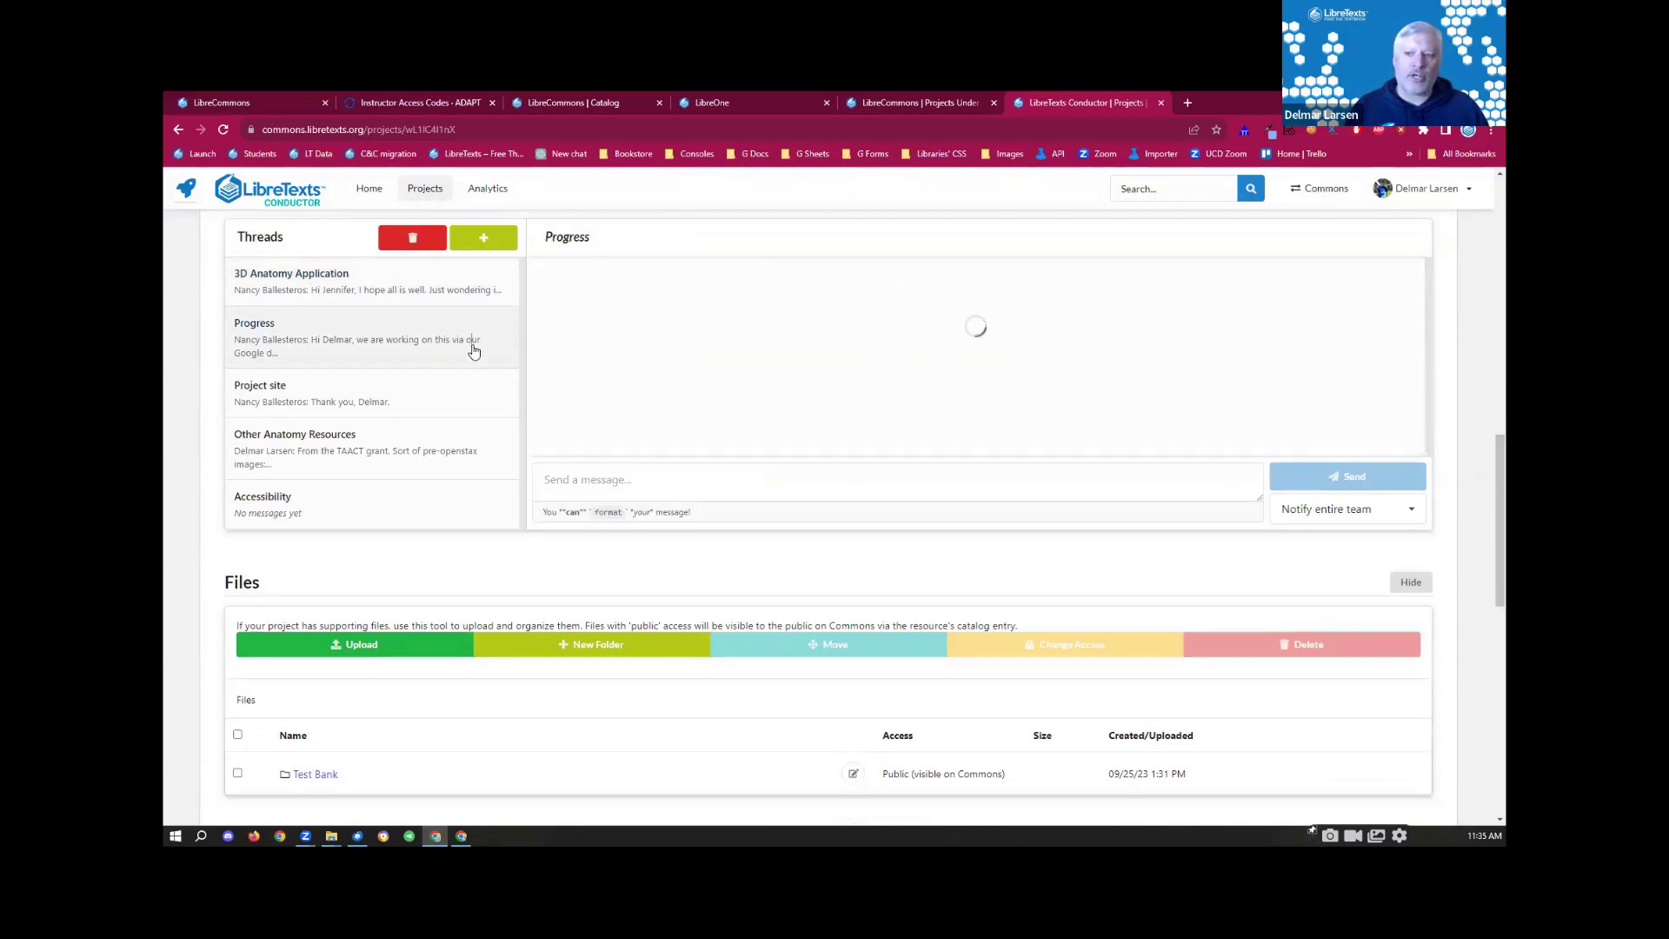
click(405, 397)
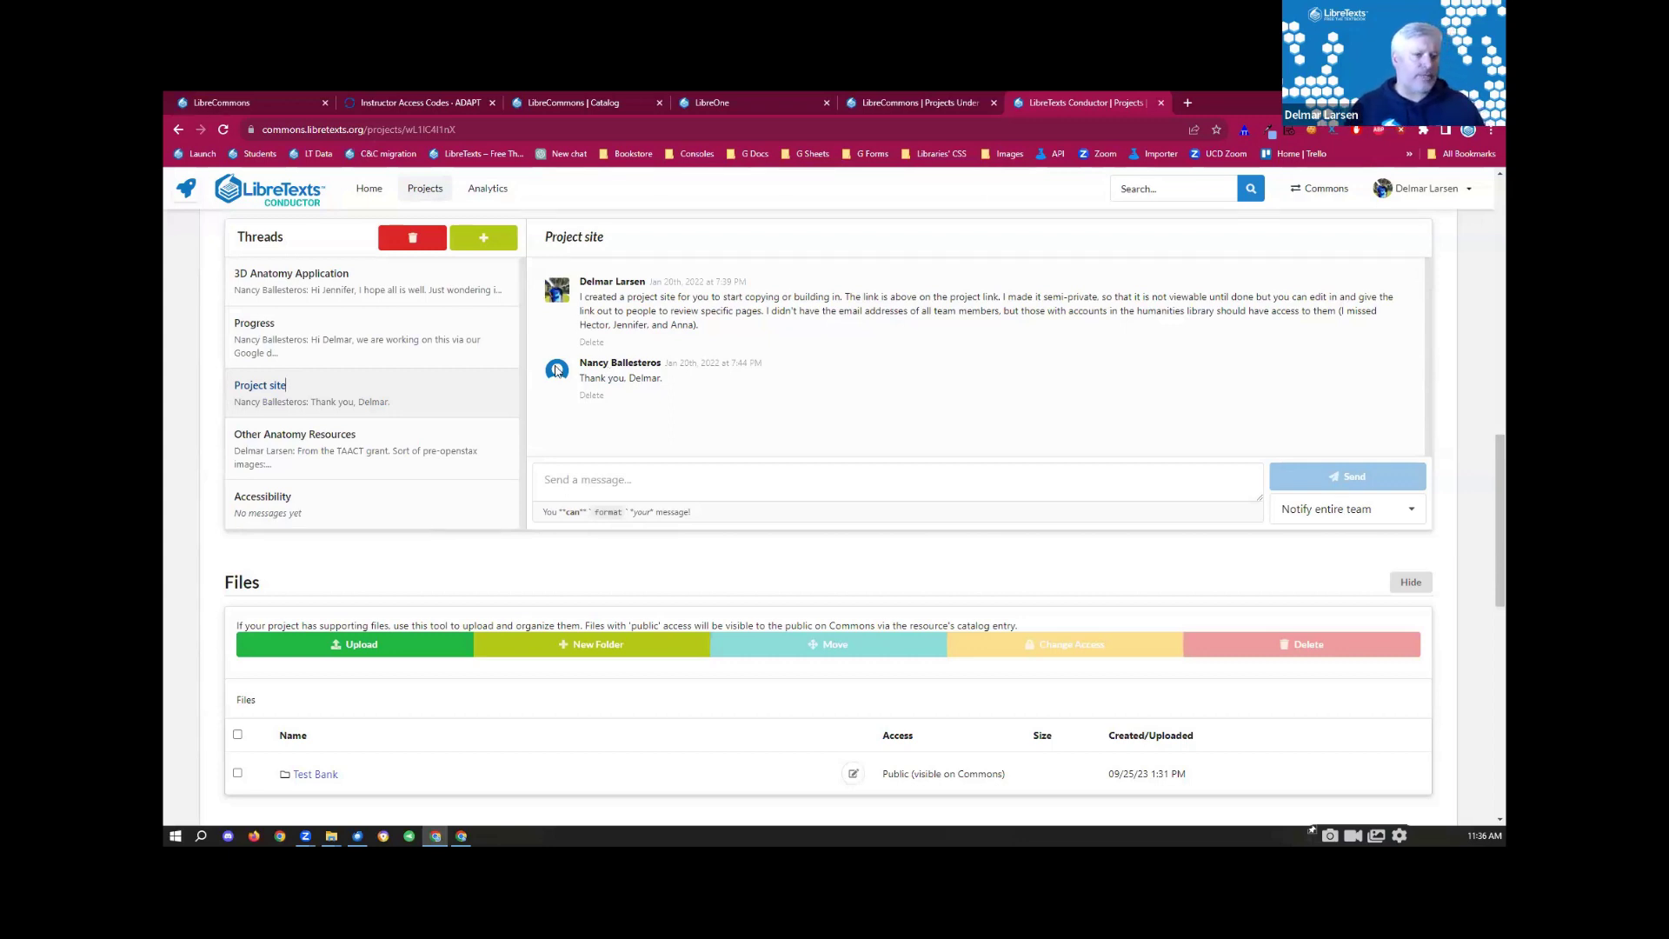
Step: Look inside the Test Bank folder in the project files, and view its name and description form without editing it
scroll(1484, 479, down, 3)
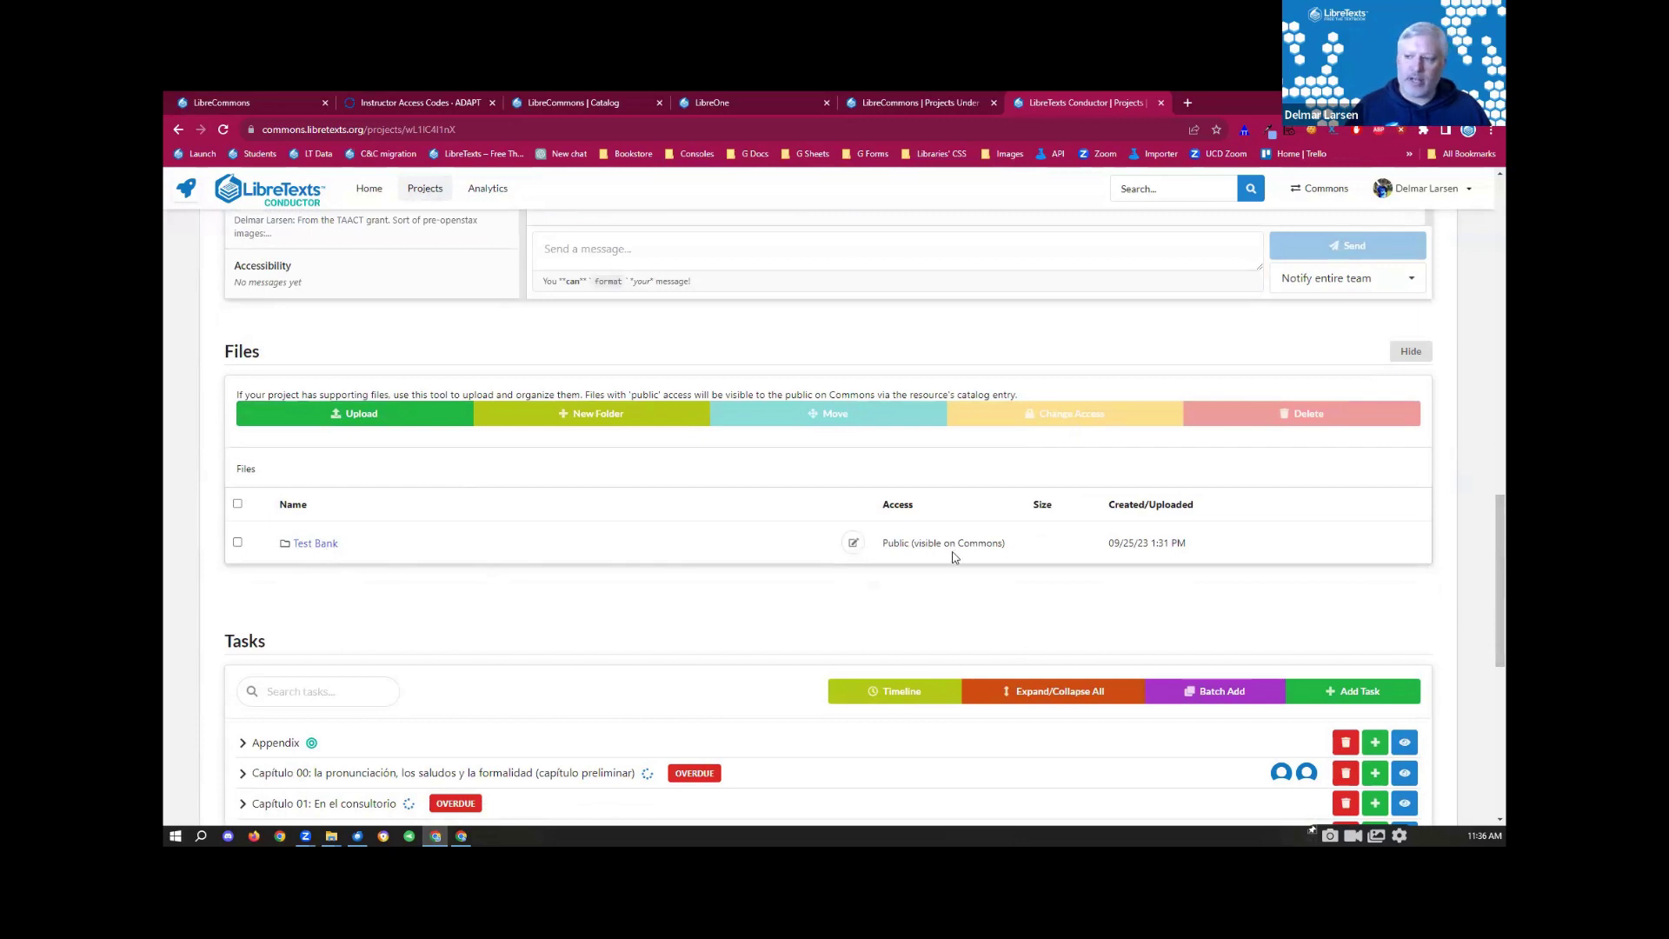
click(326, 543)
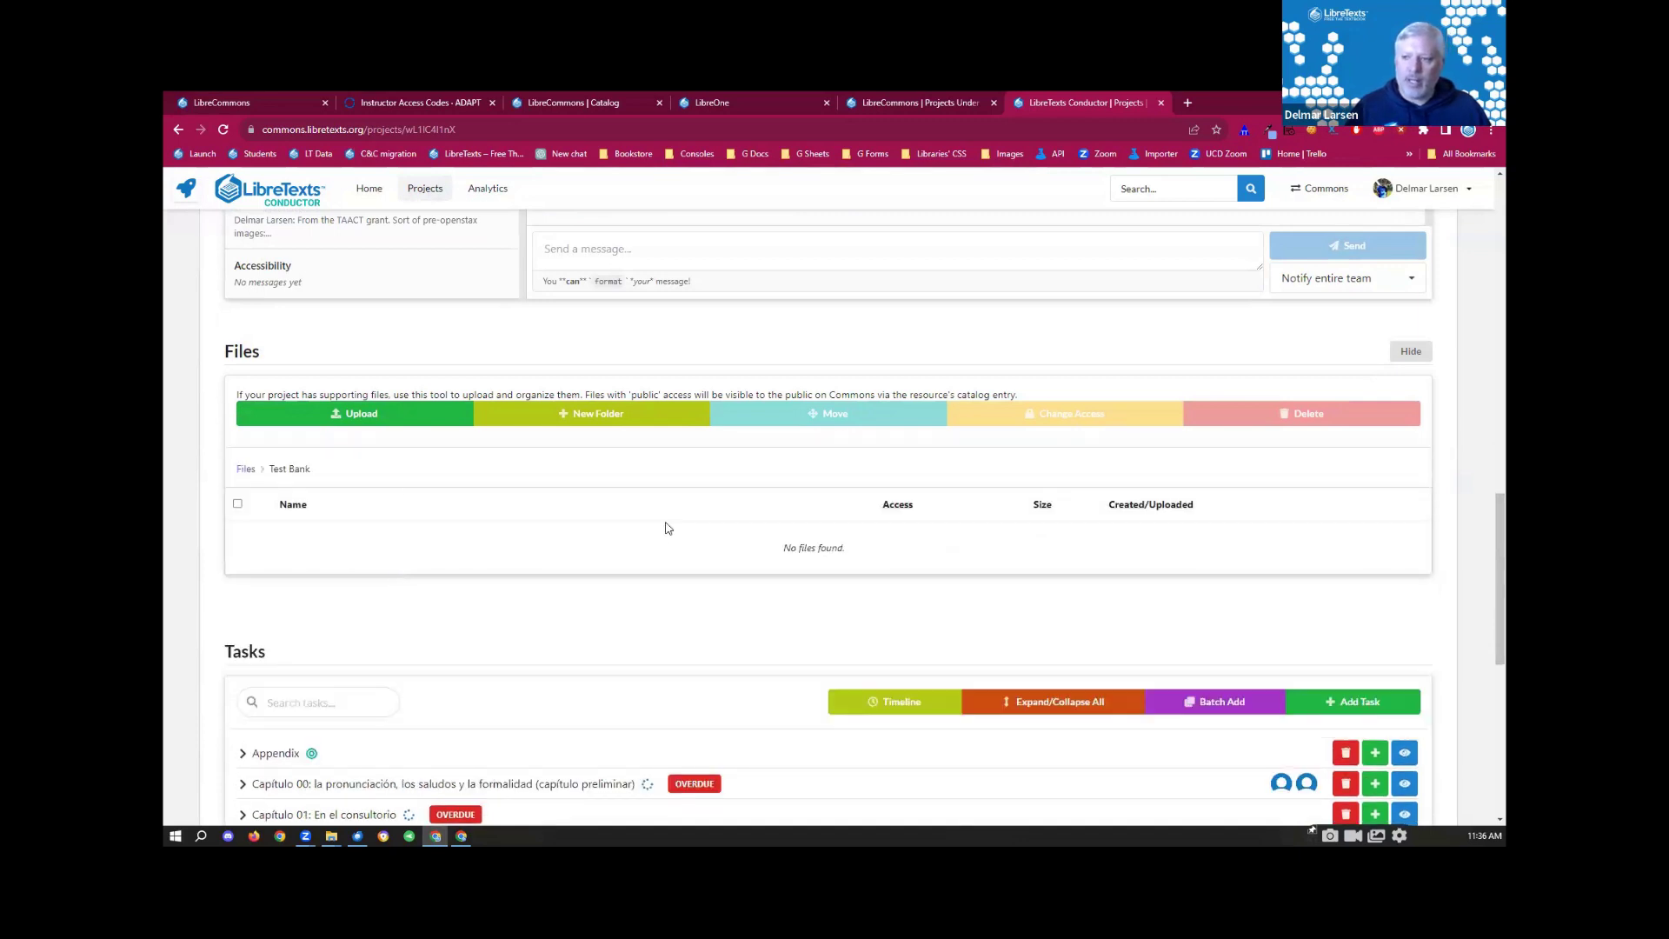
click(251, 469)
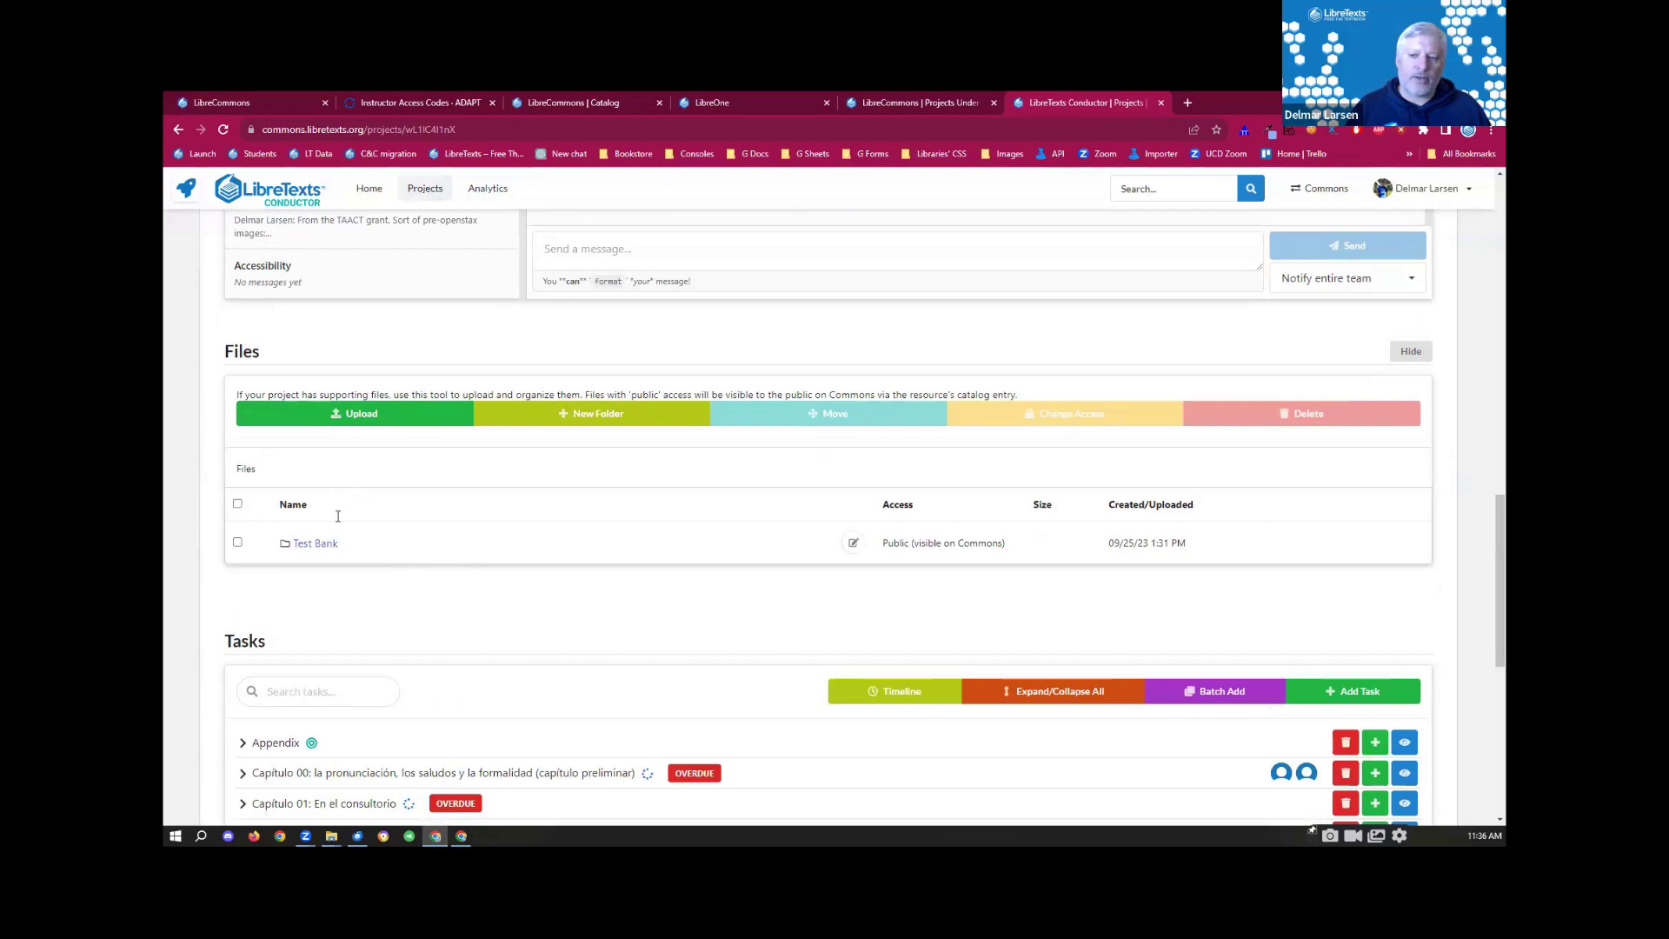
click(854, 543)
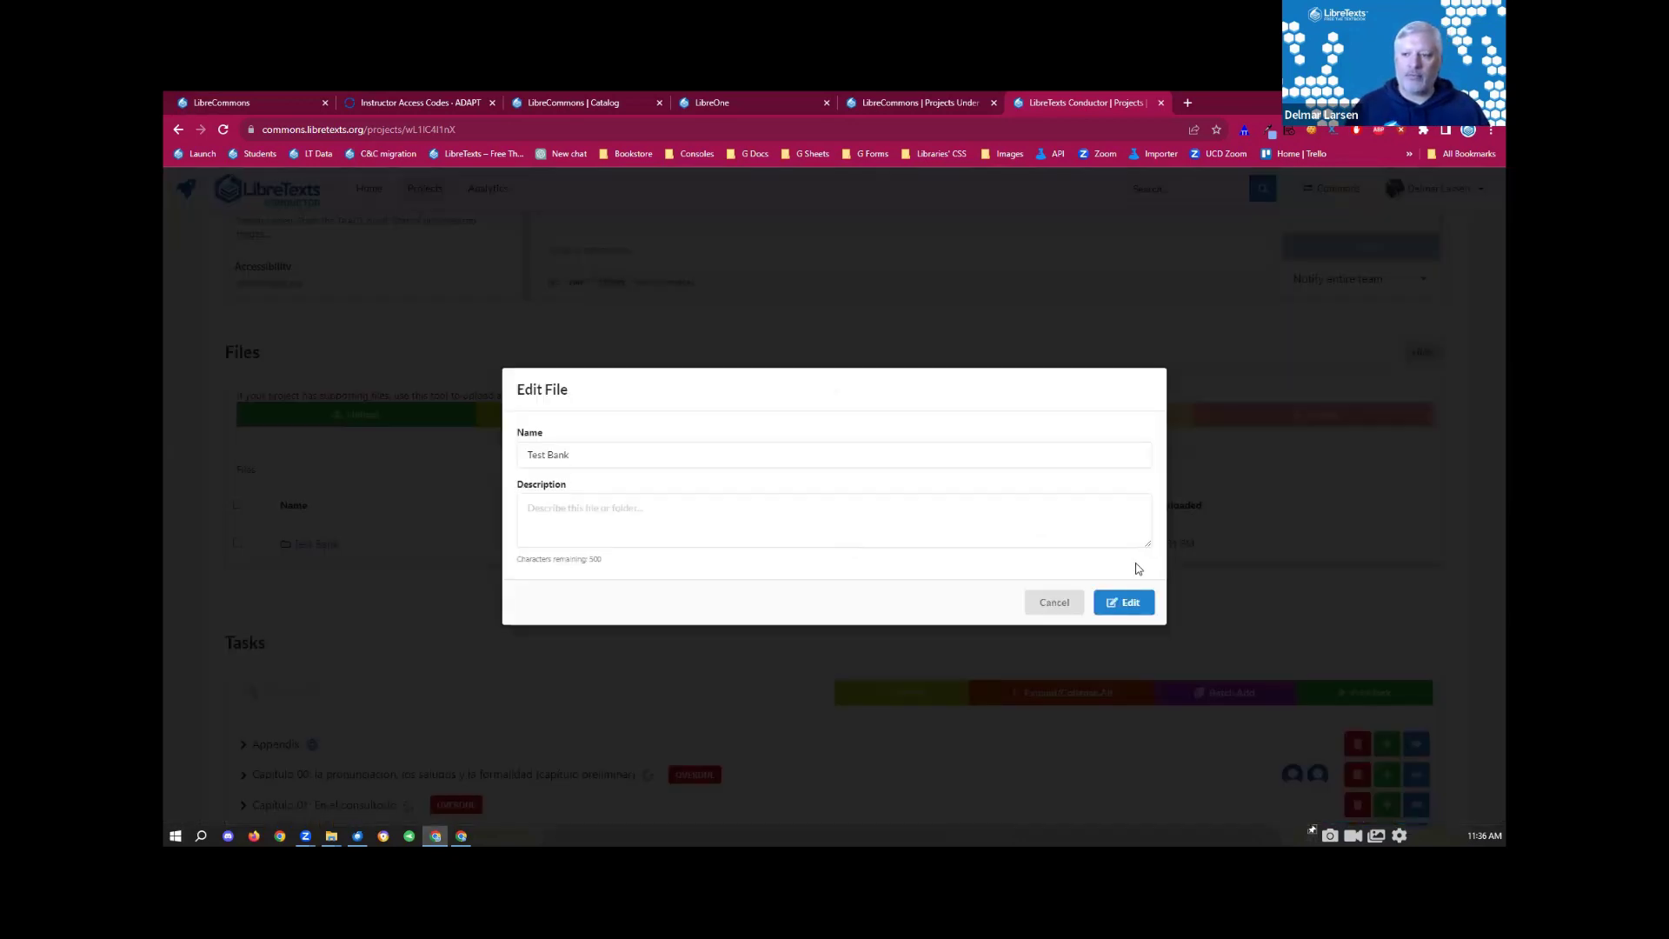
click(1054, 601)
Step: Change the access setting of the Test Bank folder to Project Team Members
click(236, 543)
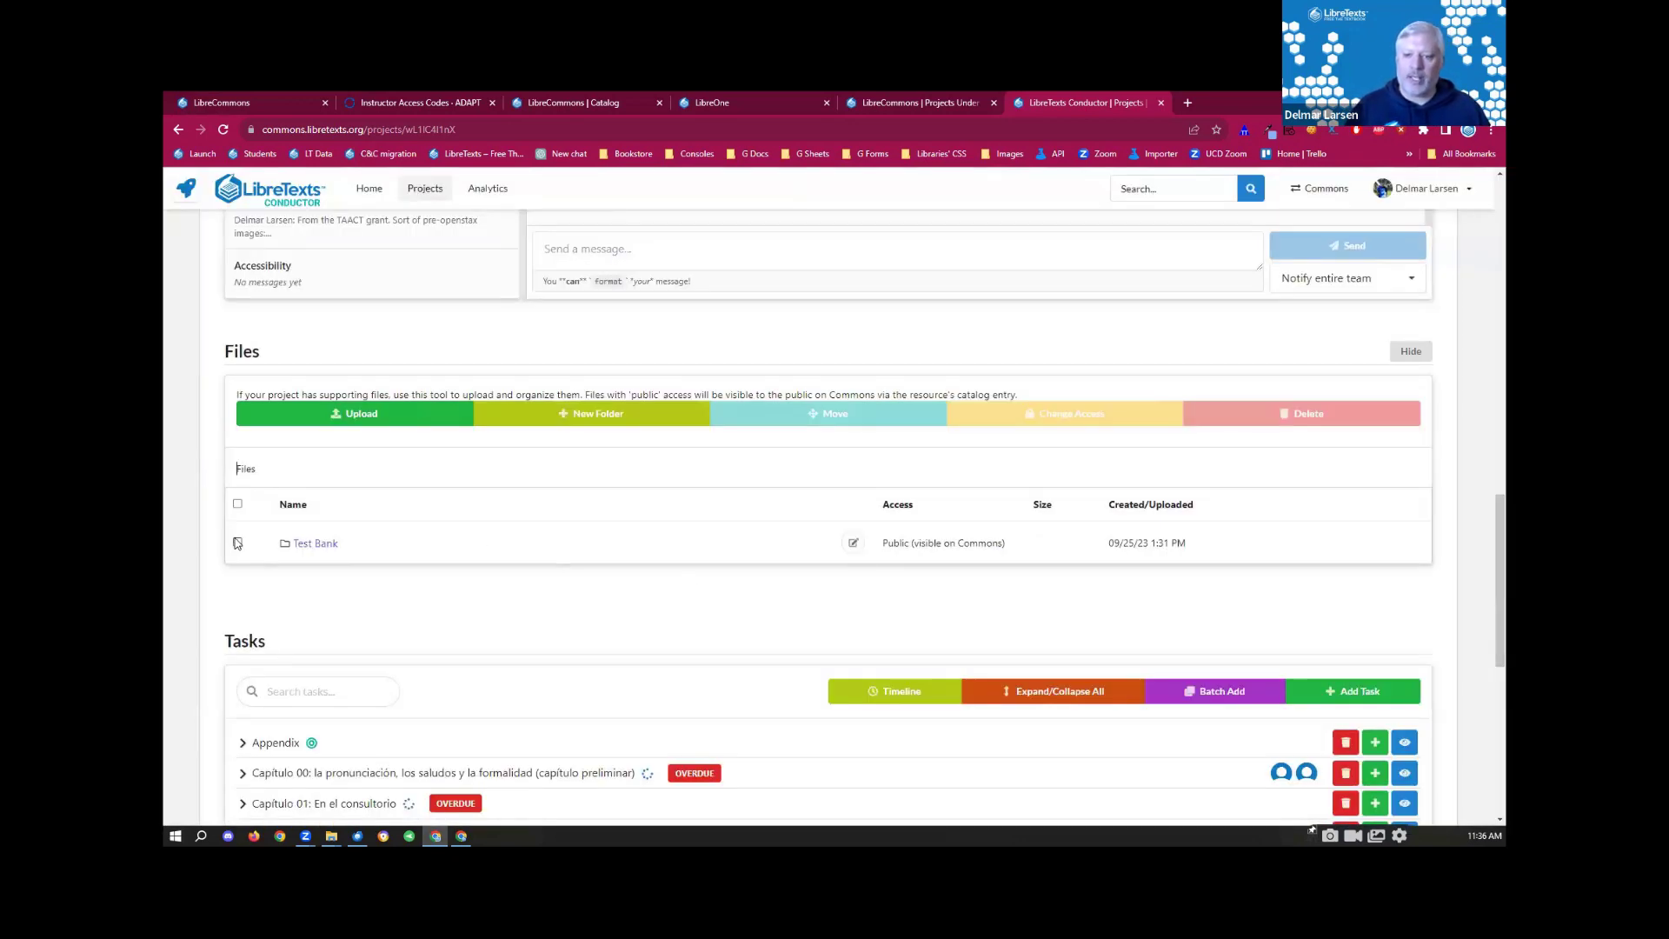
click(1084, 414)
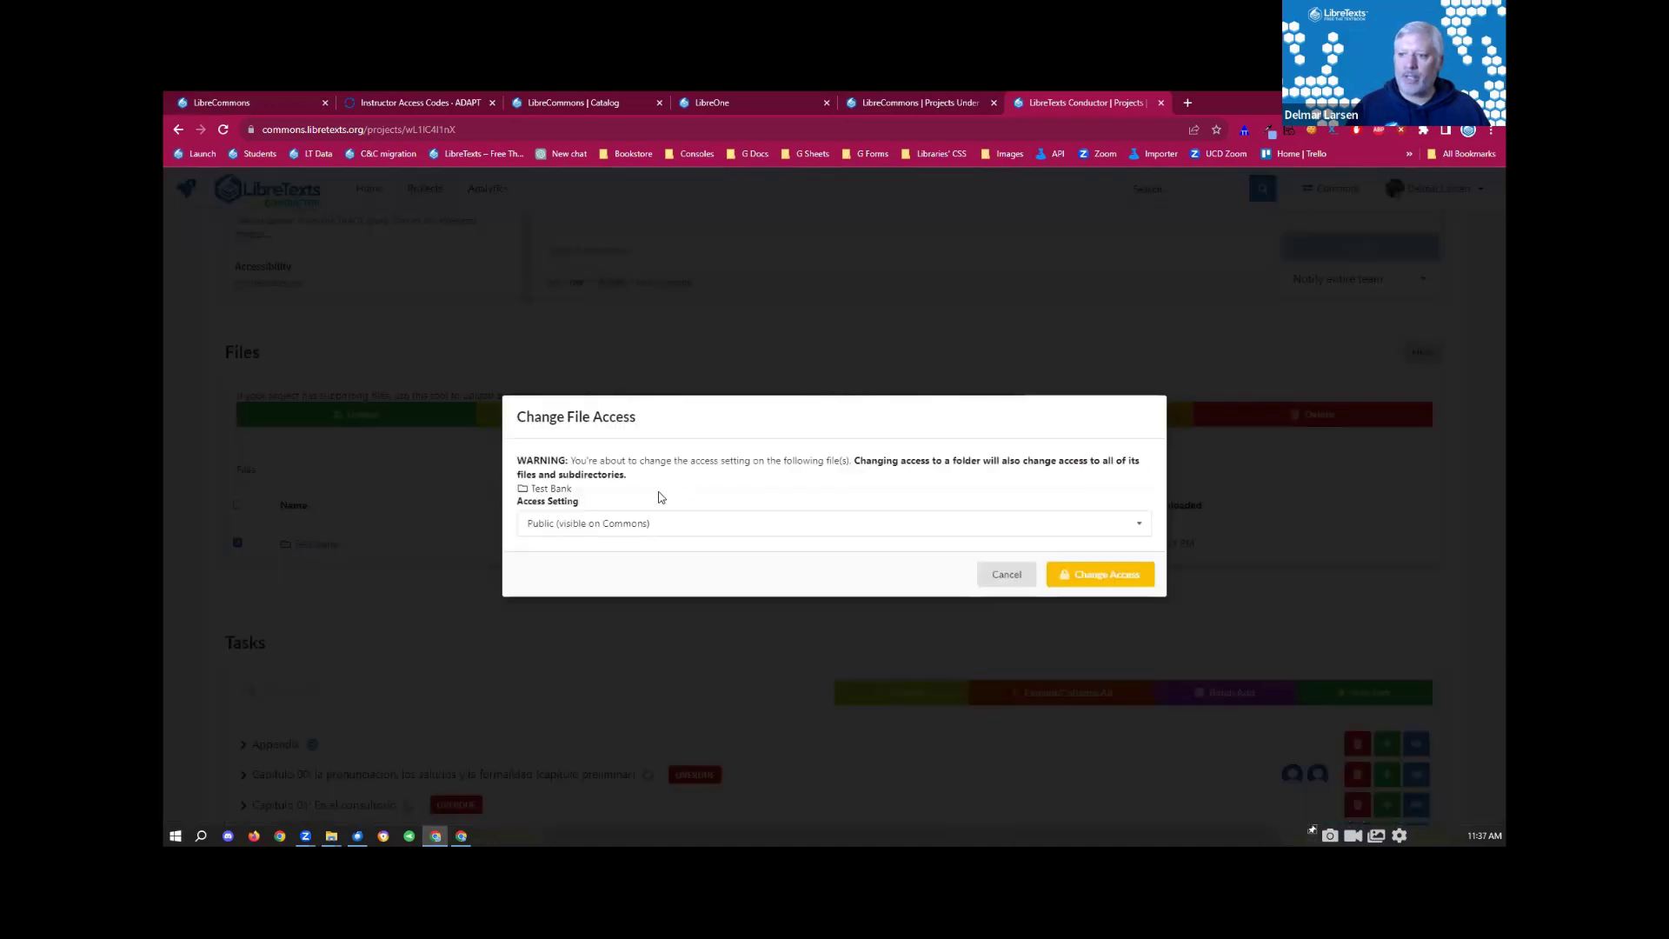
click(619, 525)
click(596, 628)
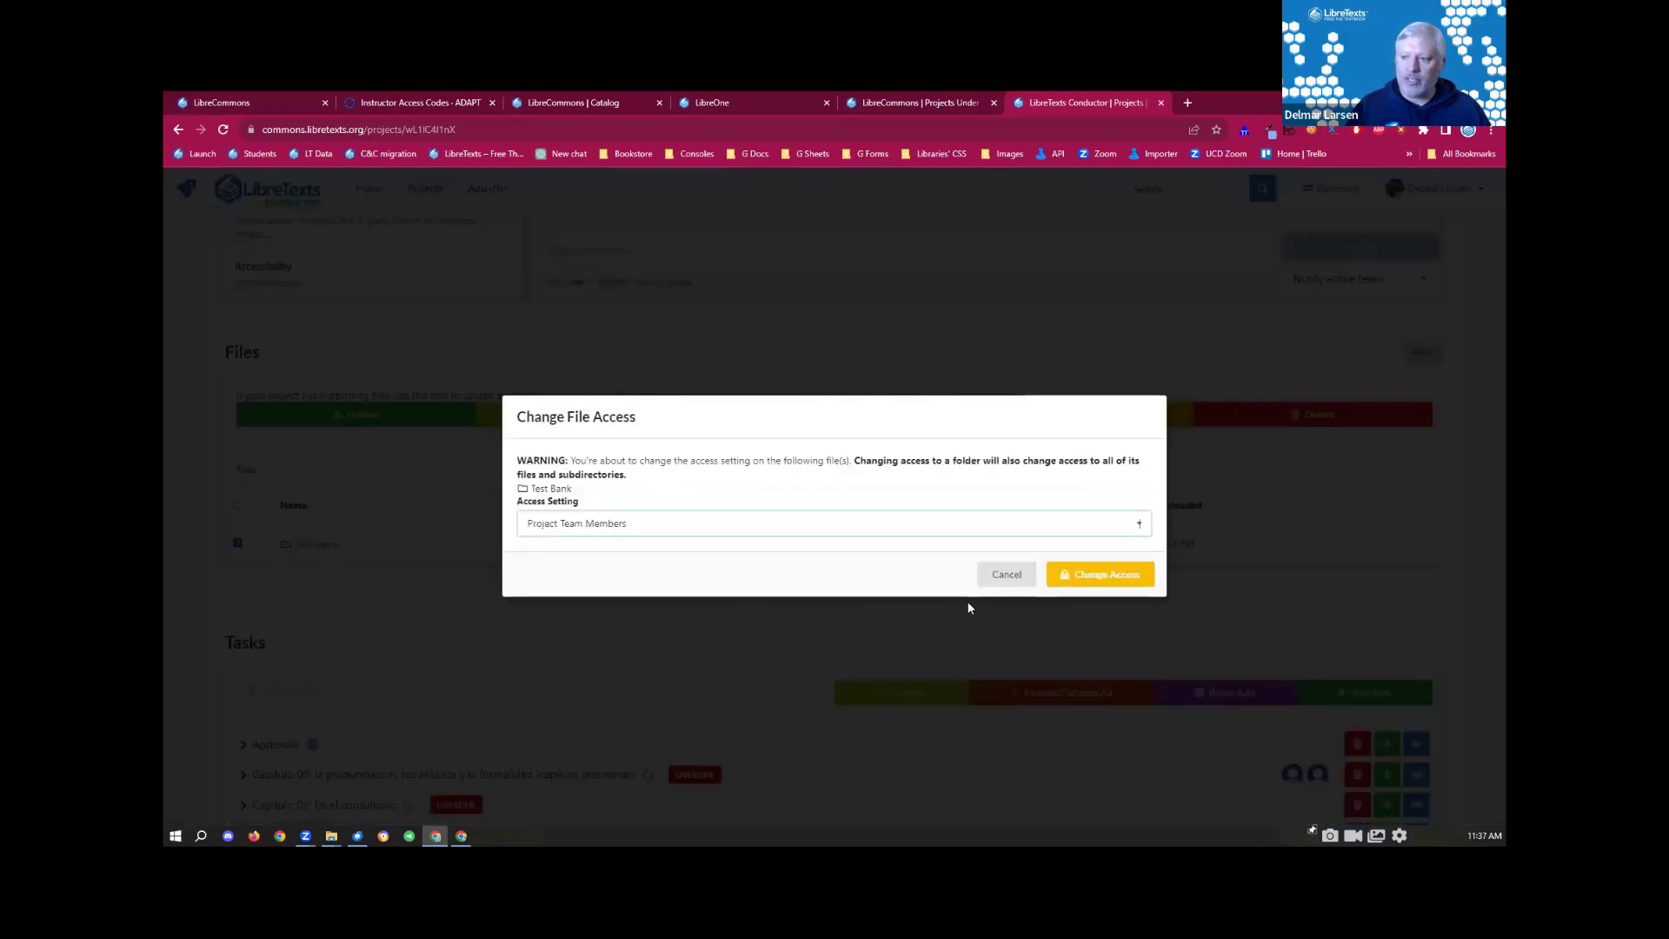
click(1099, 574)
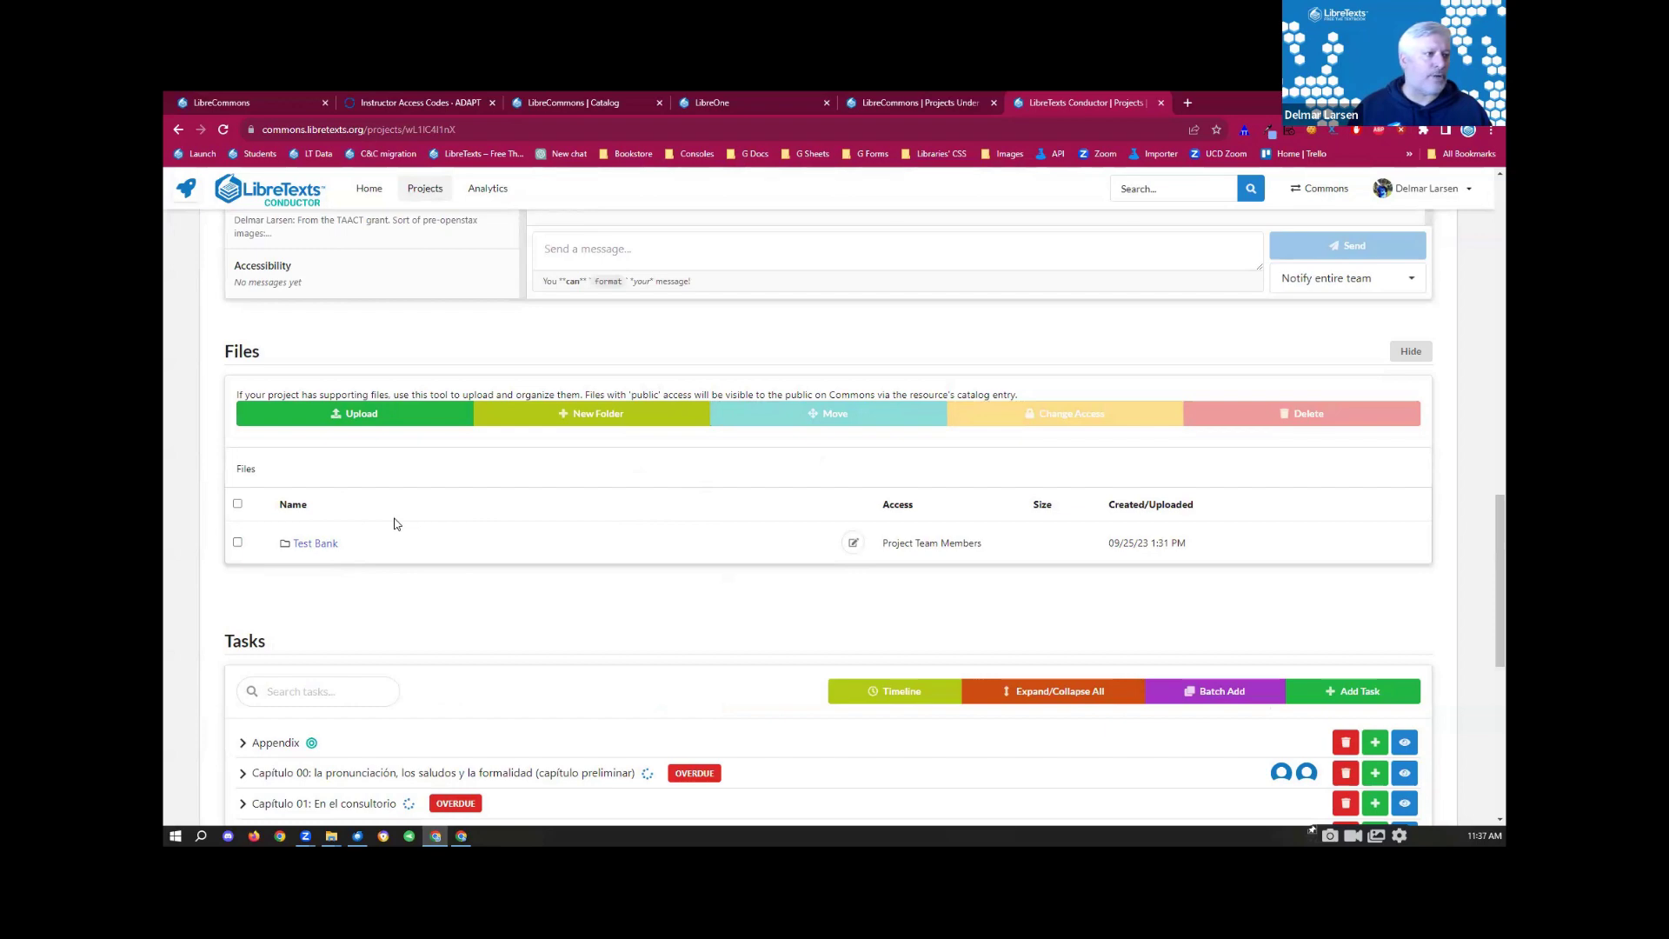
Step: View the details of the task Capítulo 00, including its status, dates, assignees, dependencies and subtasks, and close them
scroll(1486, 516, down, 4)
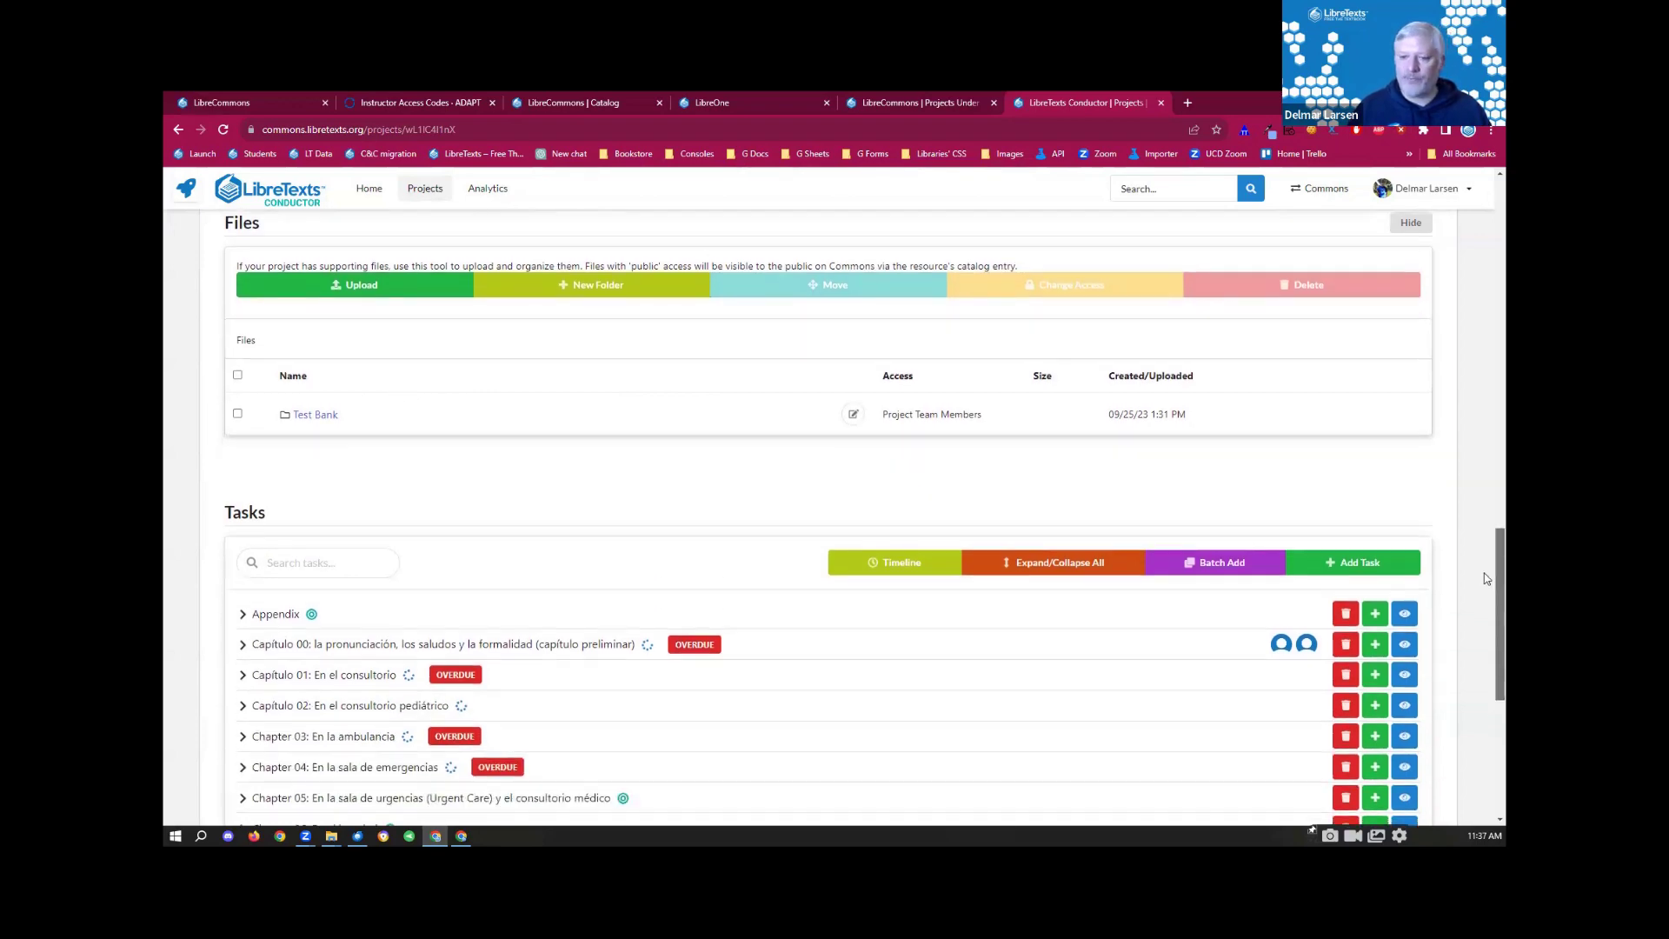
scroll(1486, 638, down, 1)
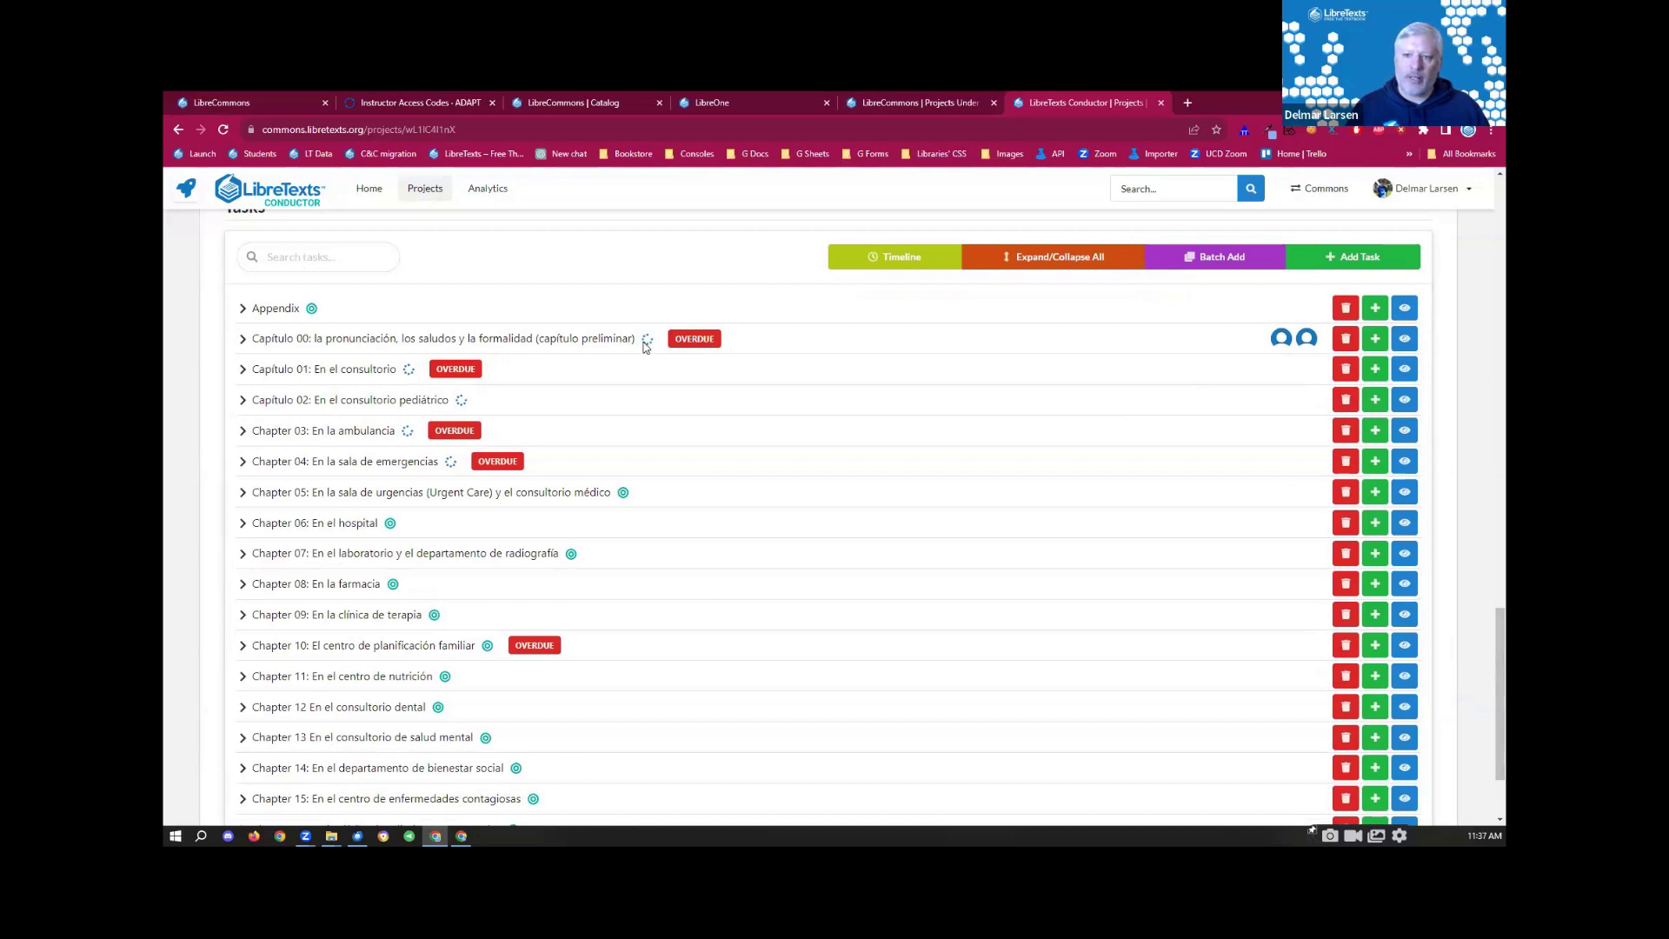
click(1405, 340)
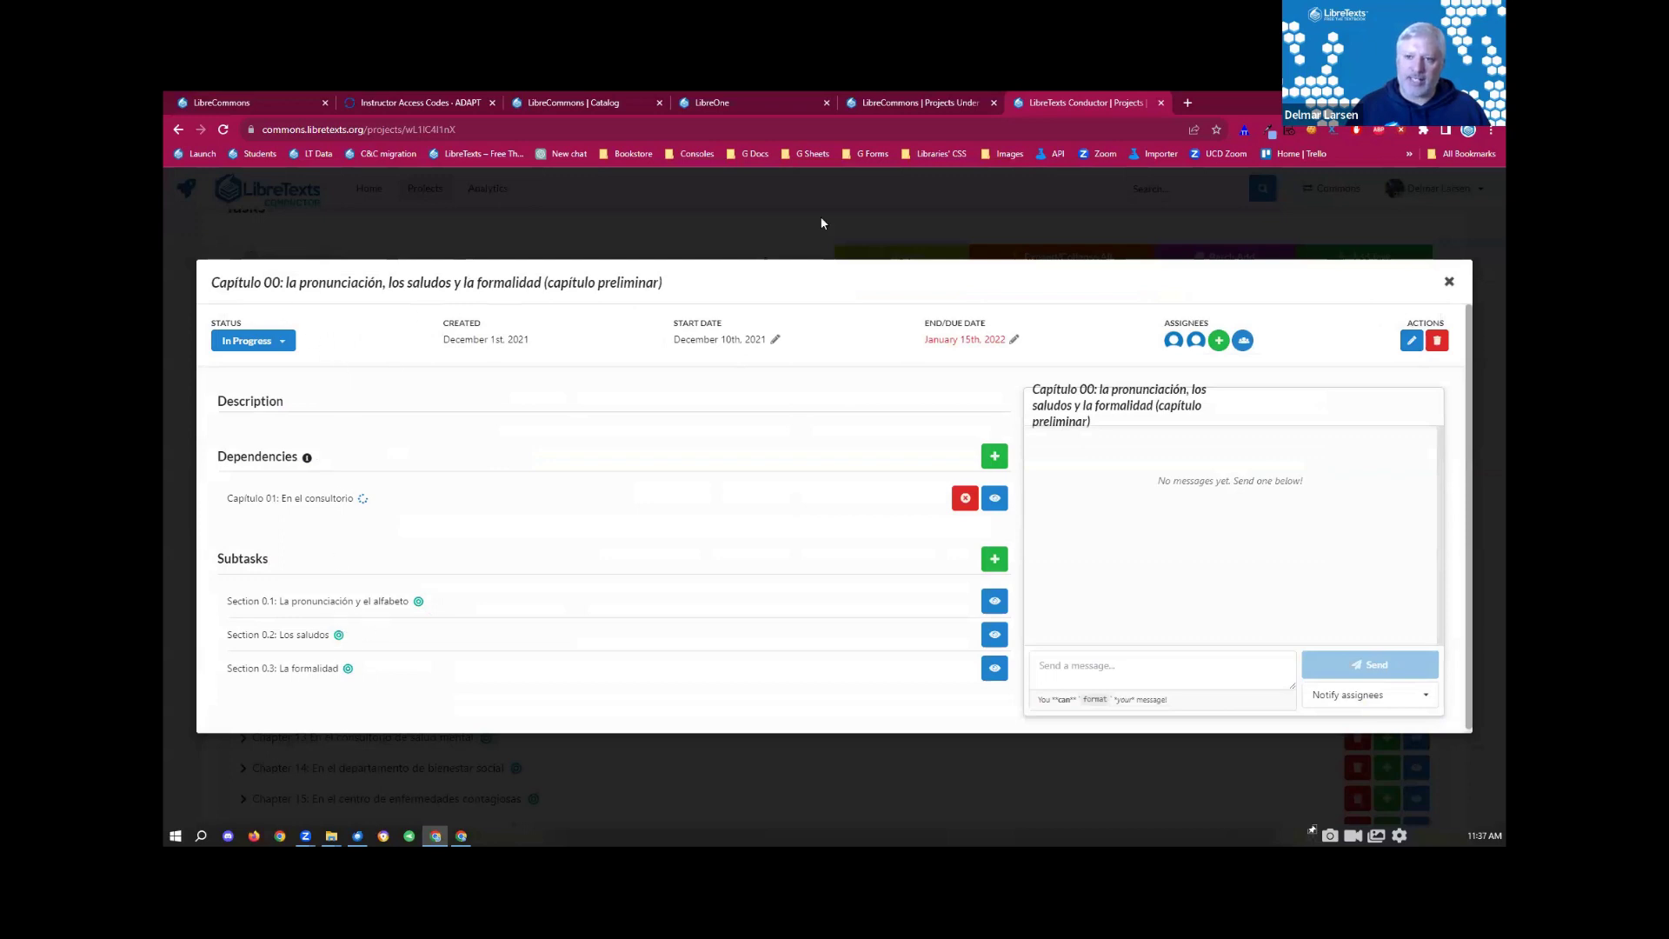
click(1449, 281)
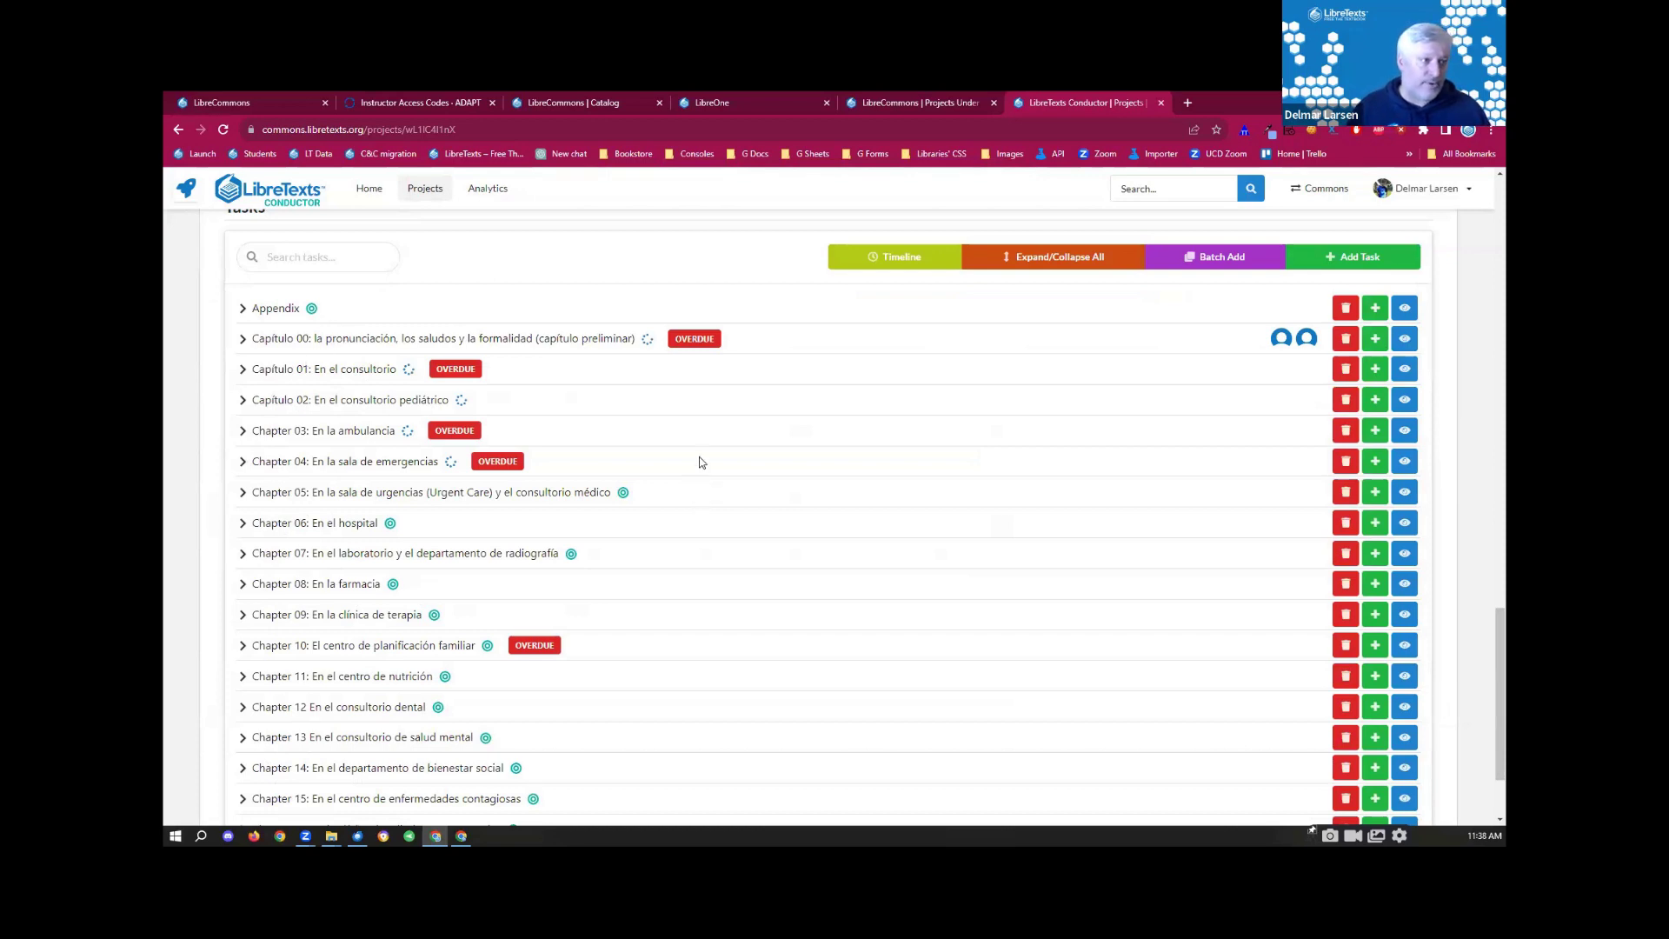
click(1404, 338)
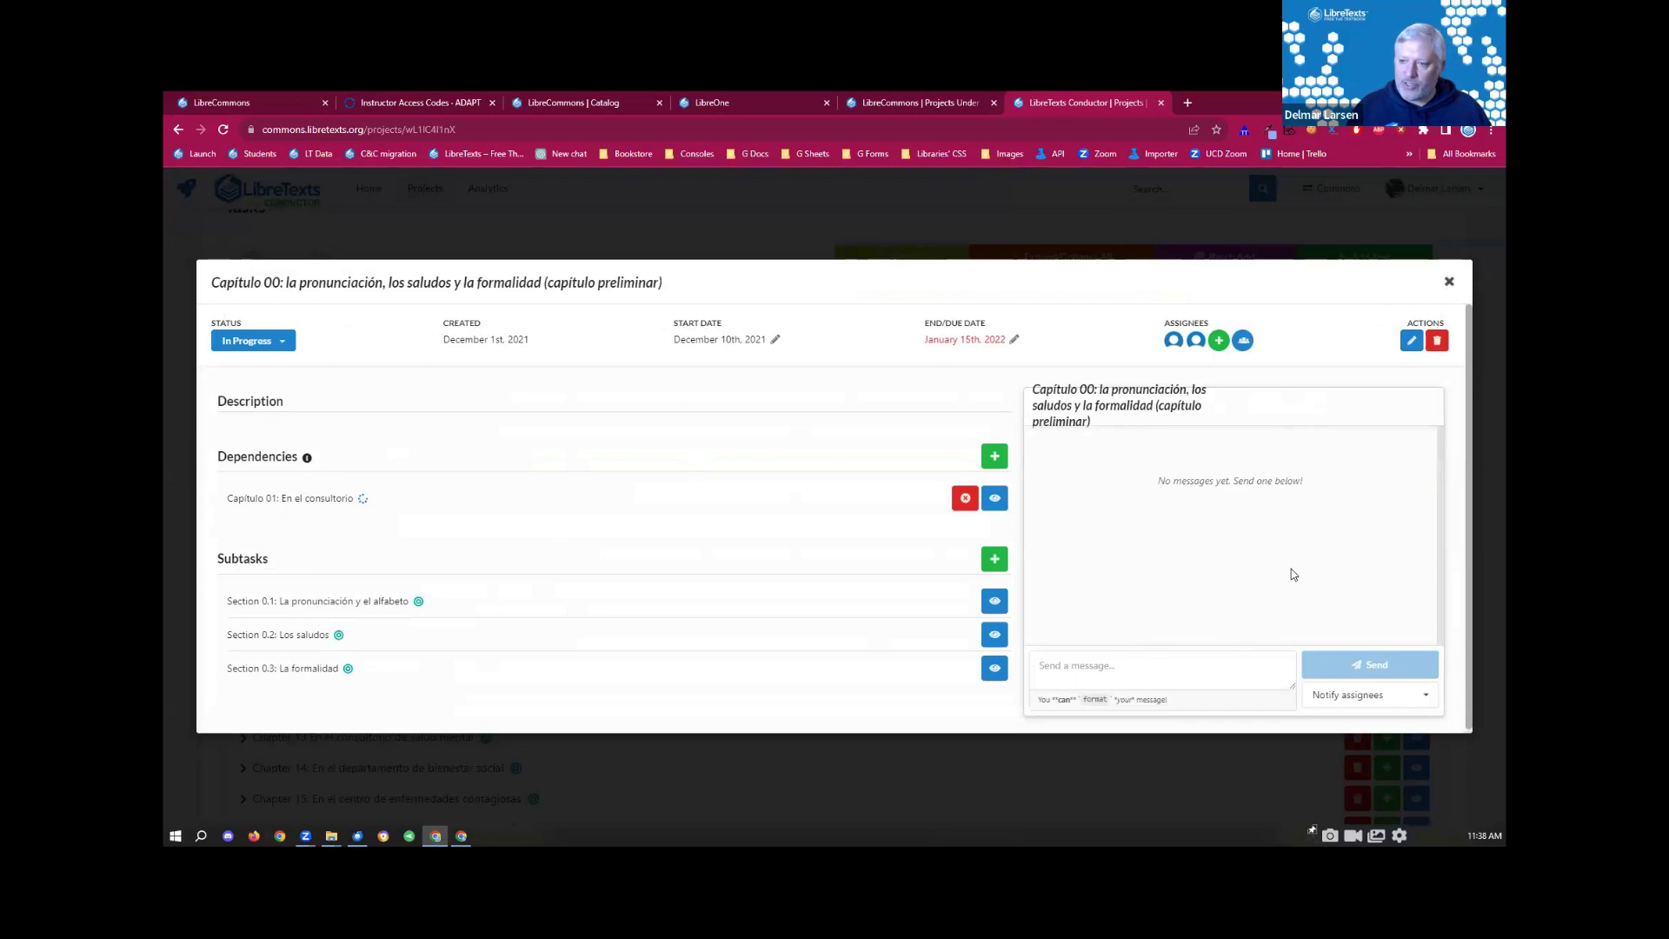
click(1448, 281)
Step: Open the project's timeline and examine the scheduled chapter bars
scroll(1484, 624, up, 1)
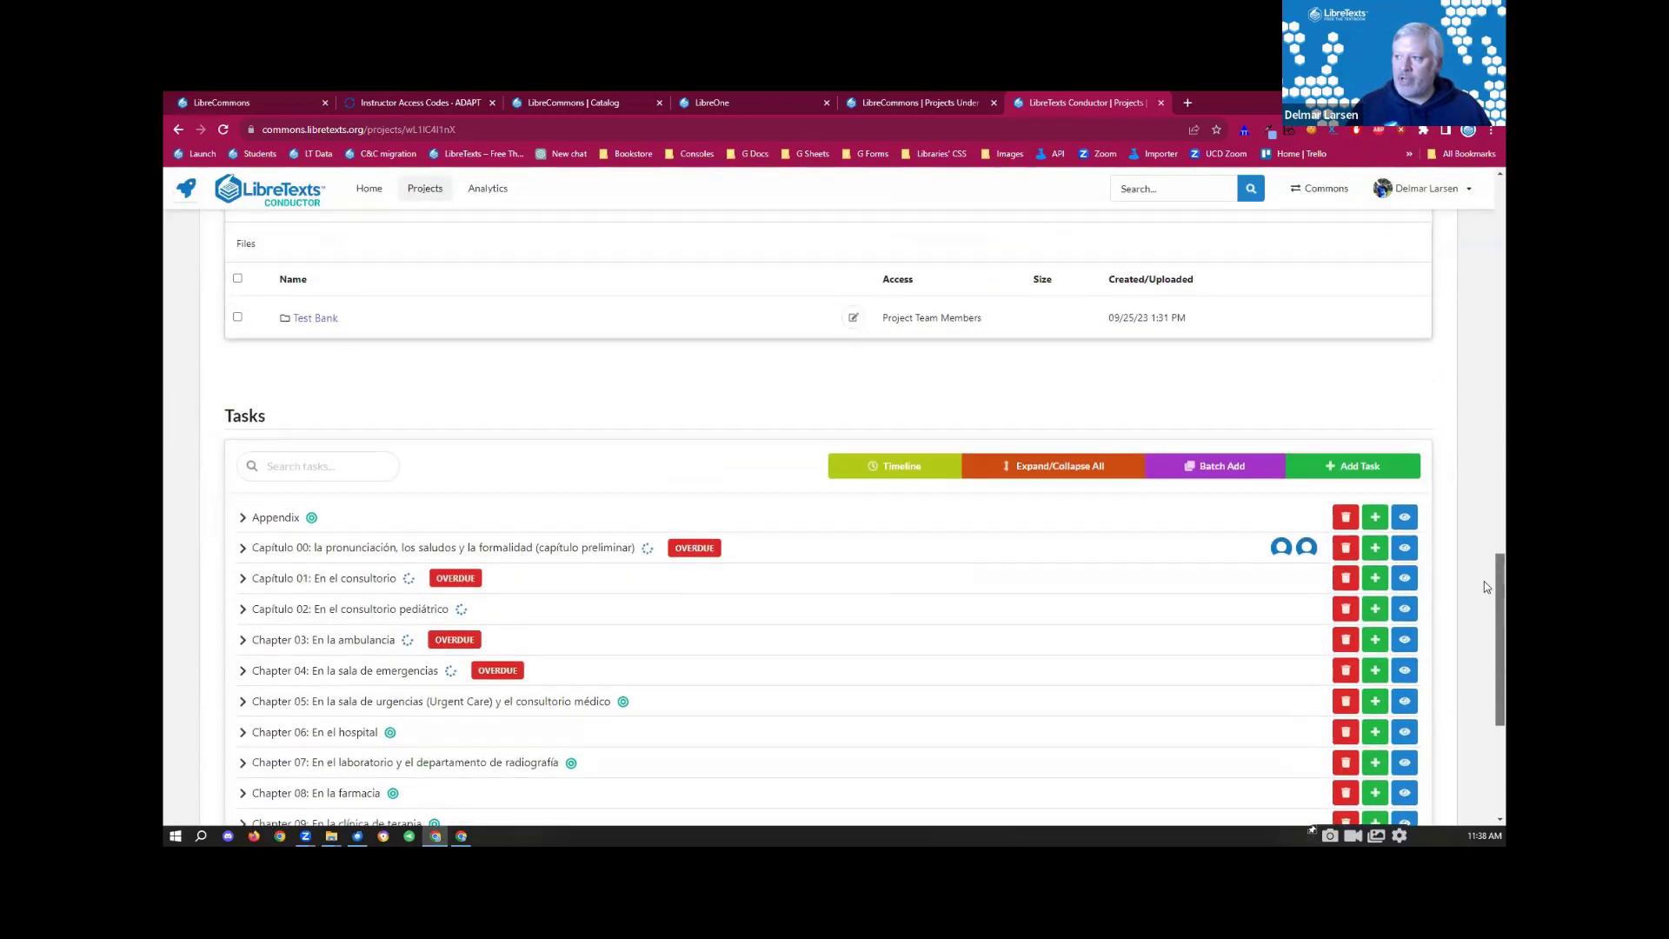
click(896, 337)
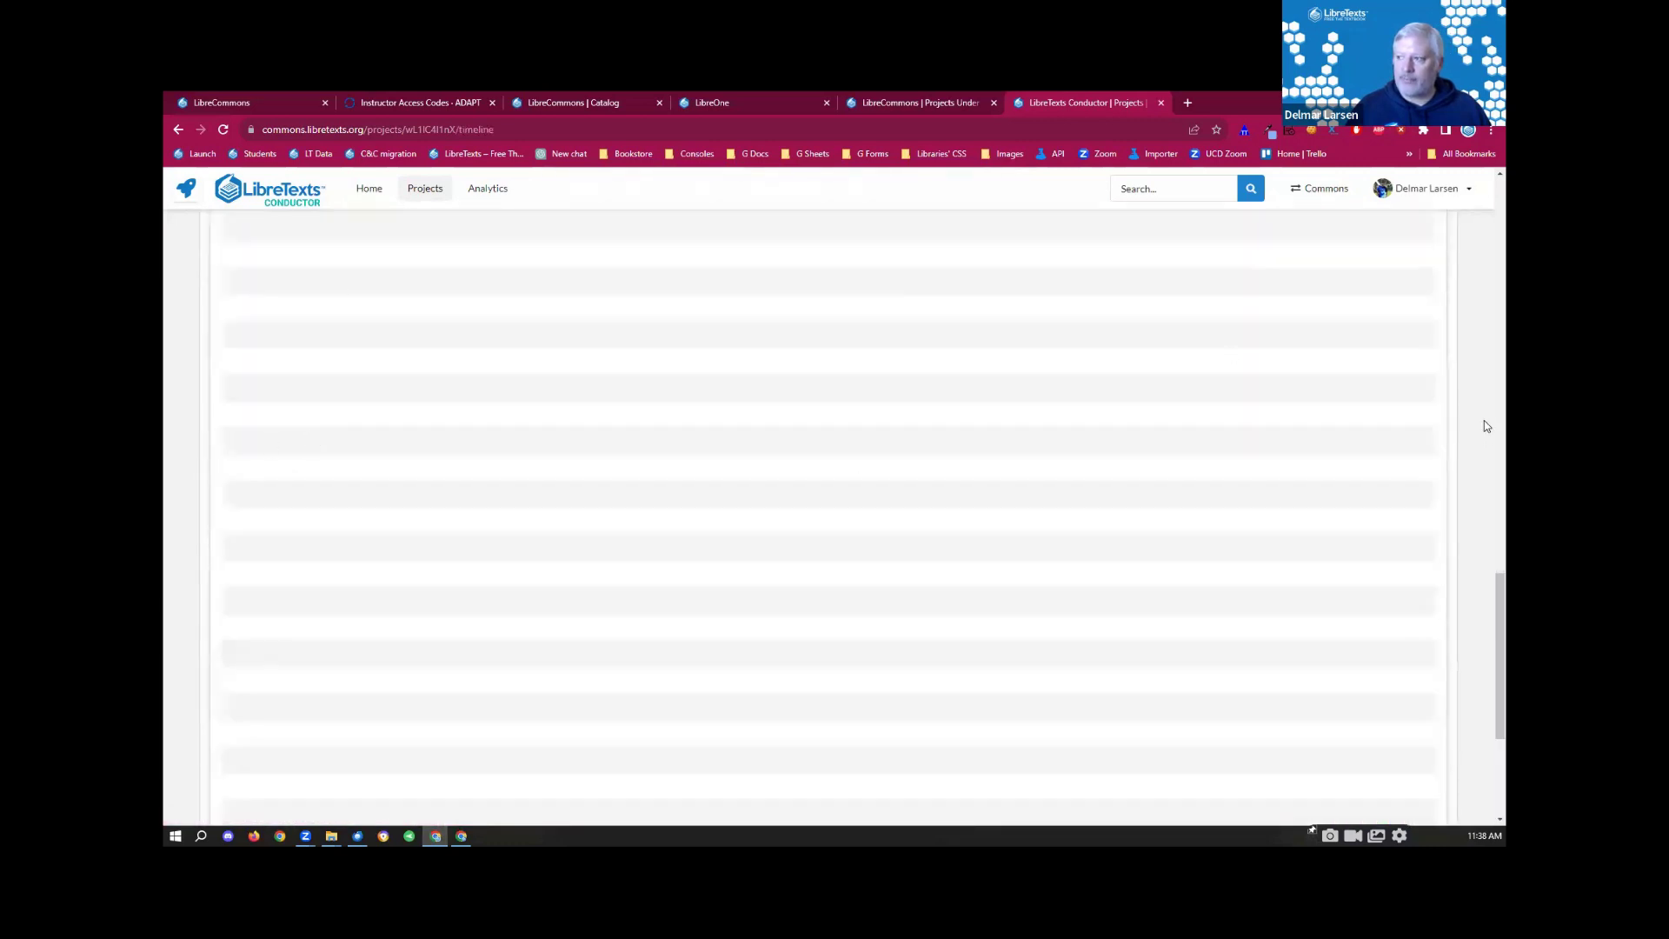
scroll(1483, 400, up, 5)
scroll(1484, 379, up, 5)
scroll(1484, 374, down, 4)
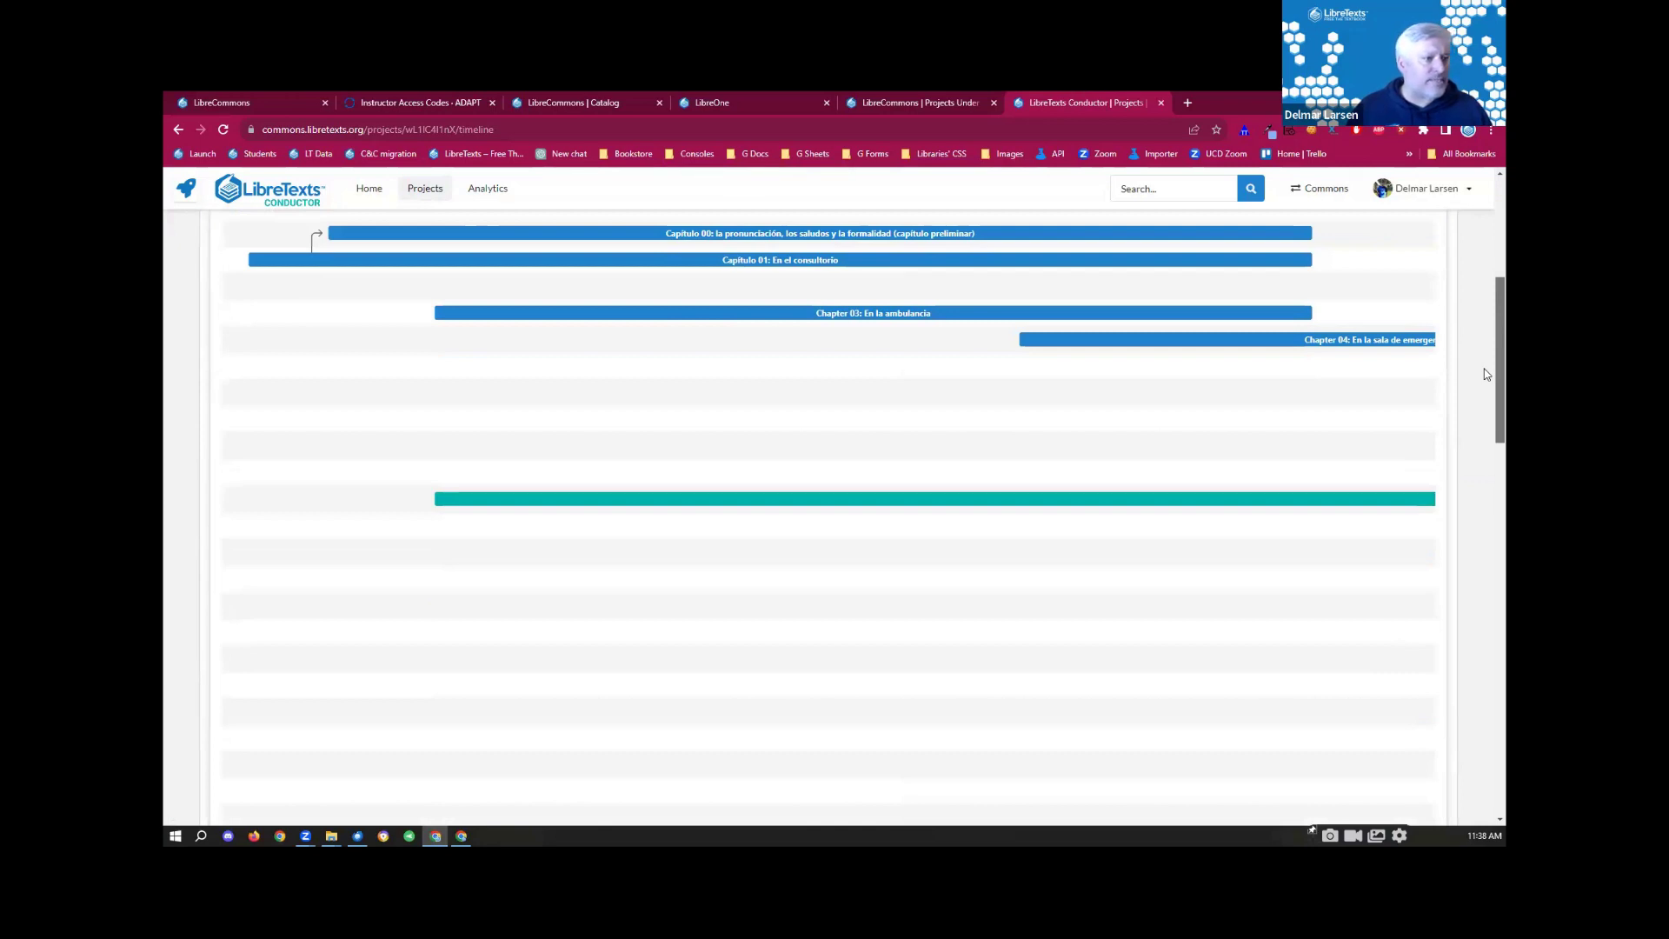
Step: View the project timeline as a calendar, and return it to the Gantt view
scroll(1483, 344, up, 2)
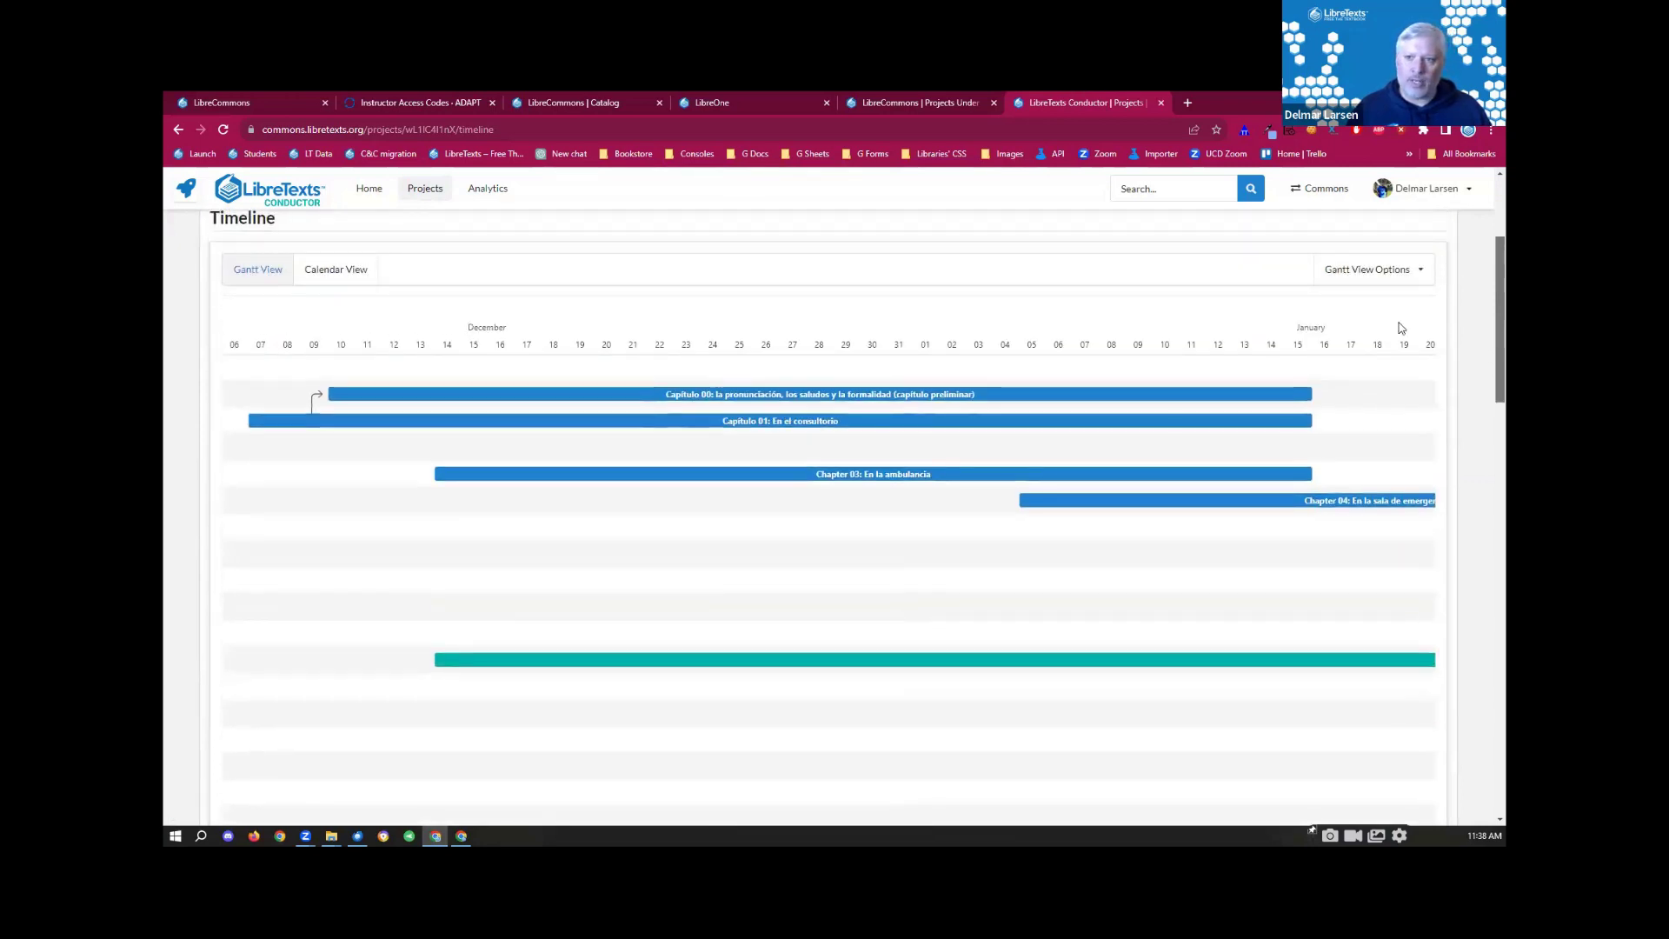
click(352, 273)
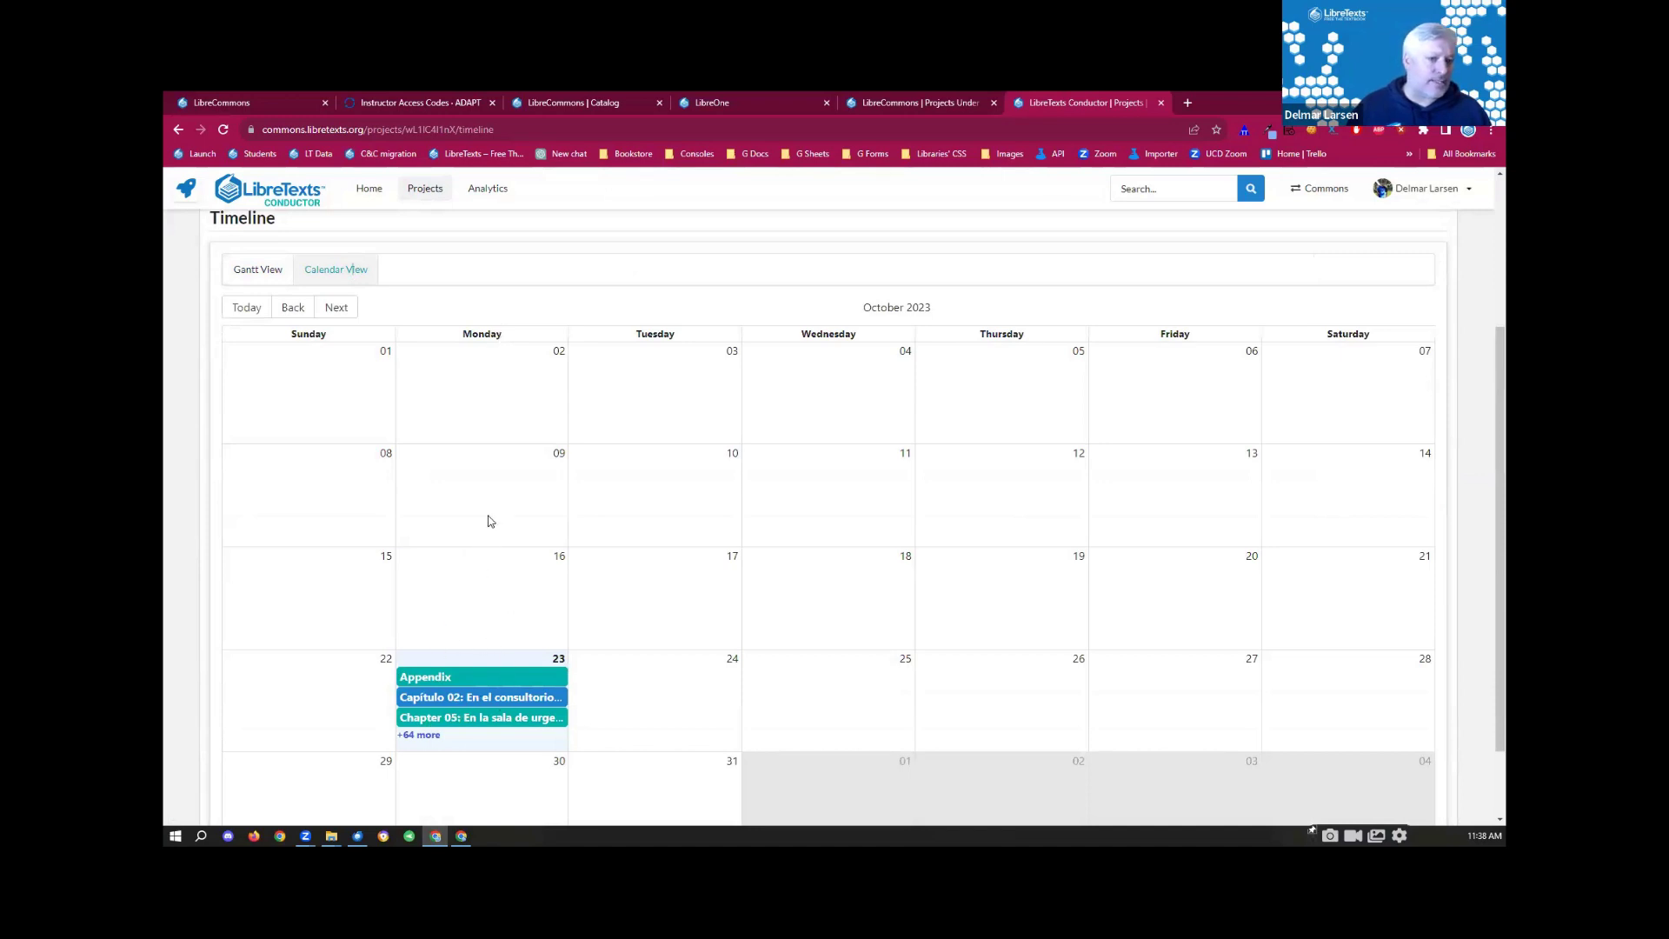
click(269, 270)
scroll(1483, 342, up, 3)
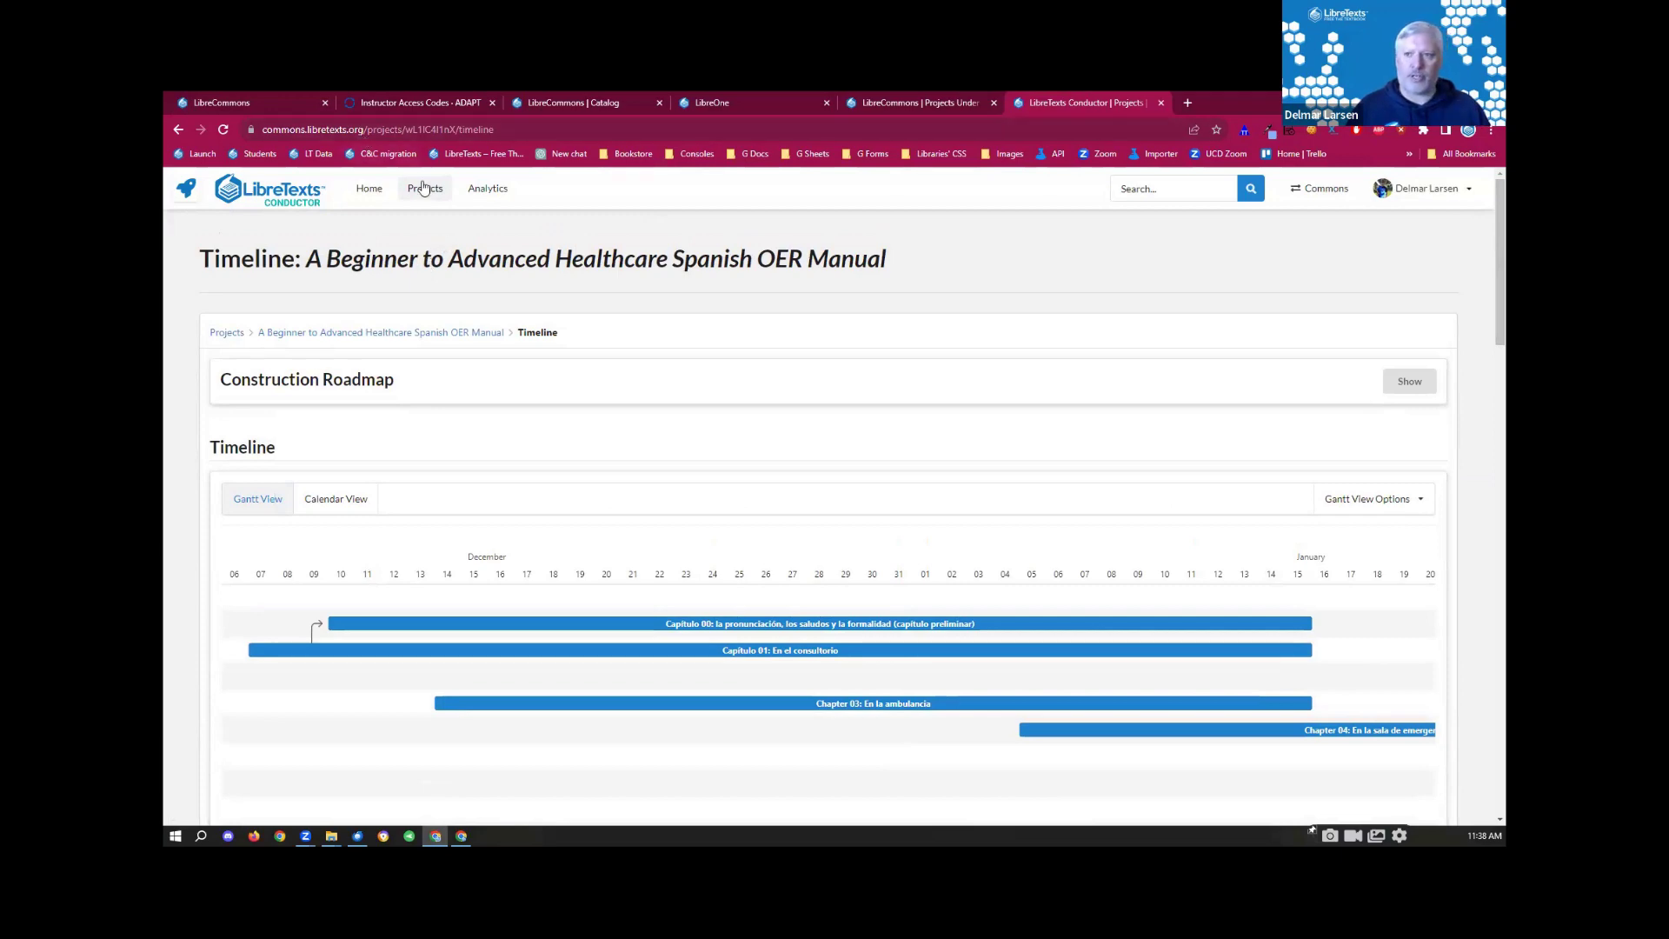
Step: Return to the project page, view its team members and roles, and revisit the timeline briefly
key(alt+Left)
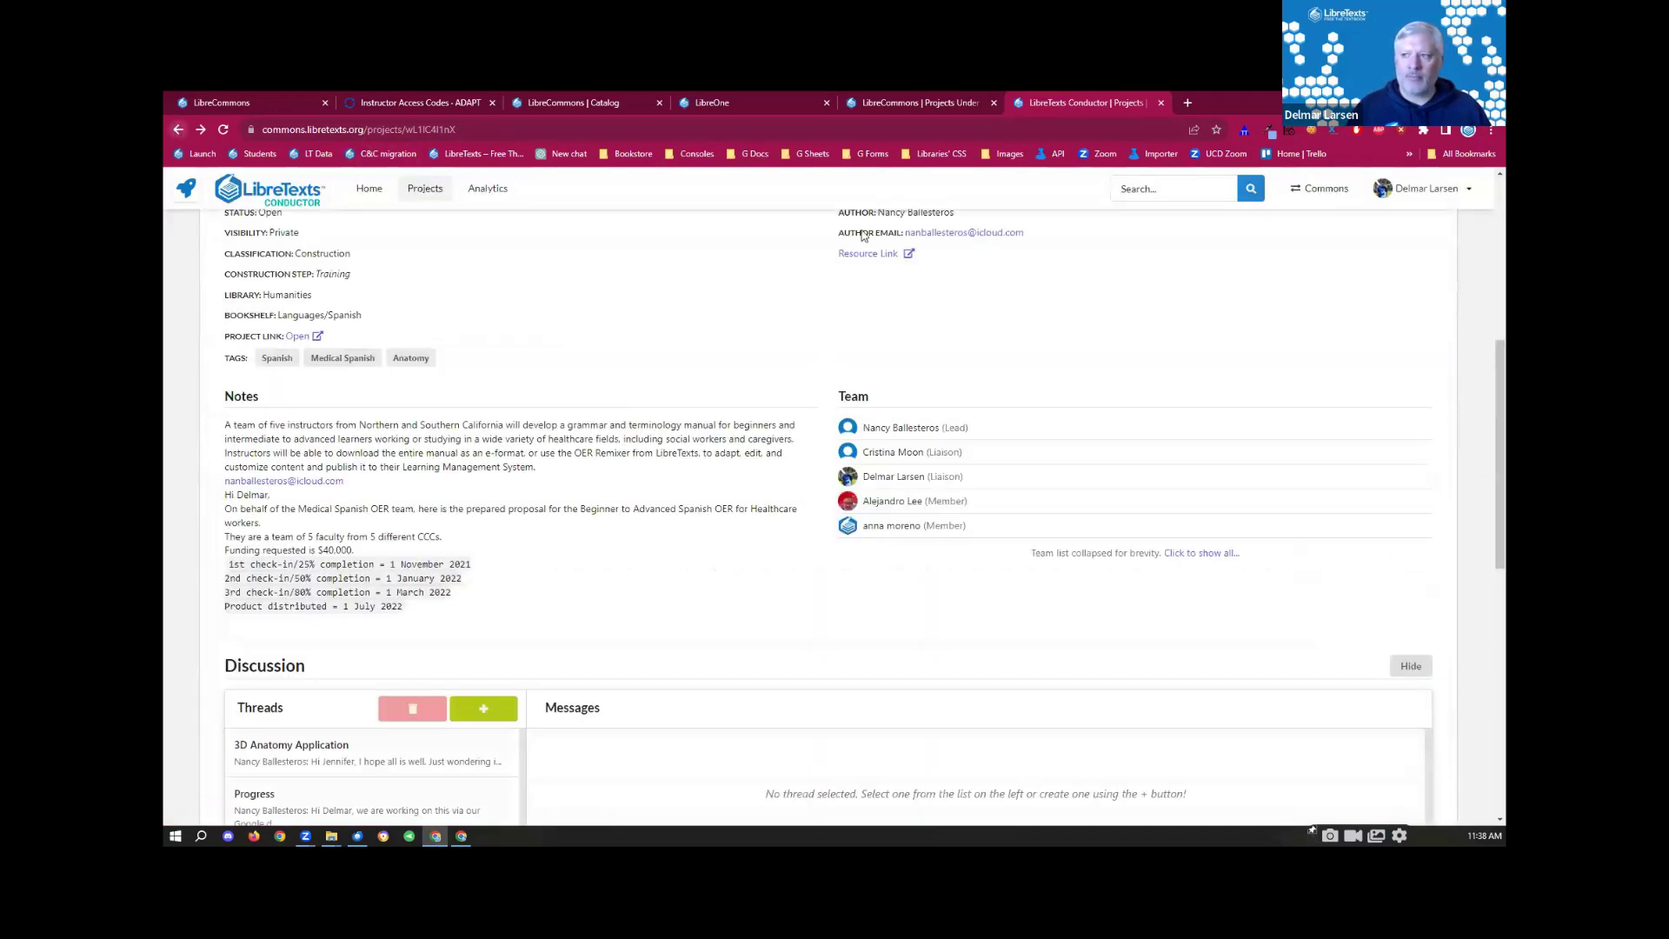
scroll(452, 226, up, 5)
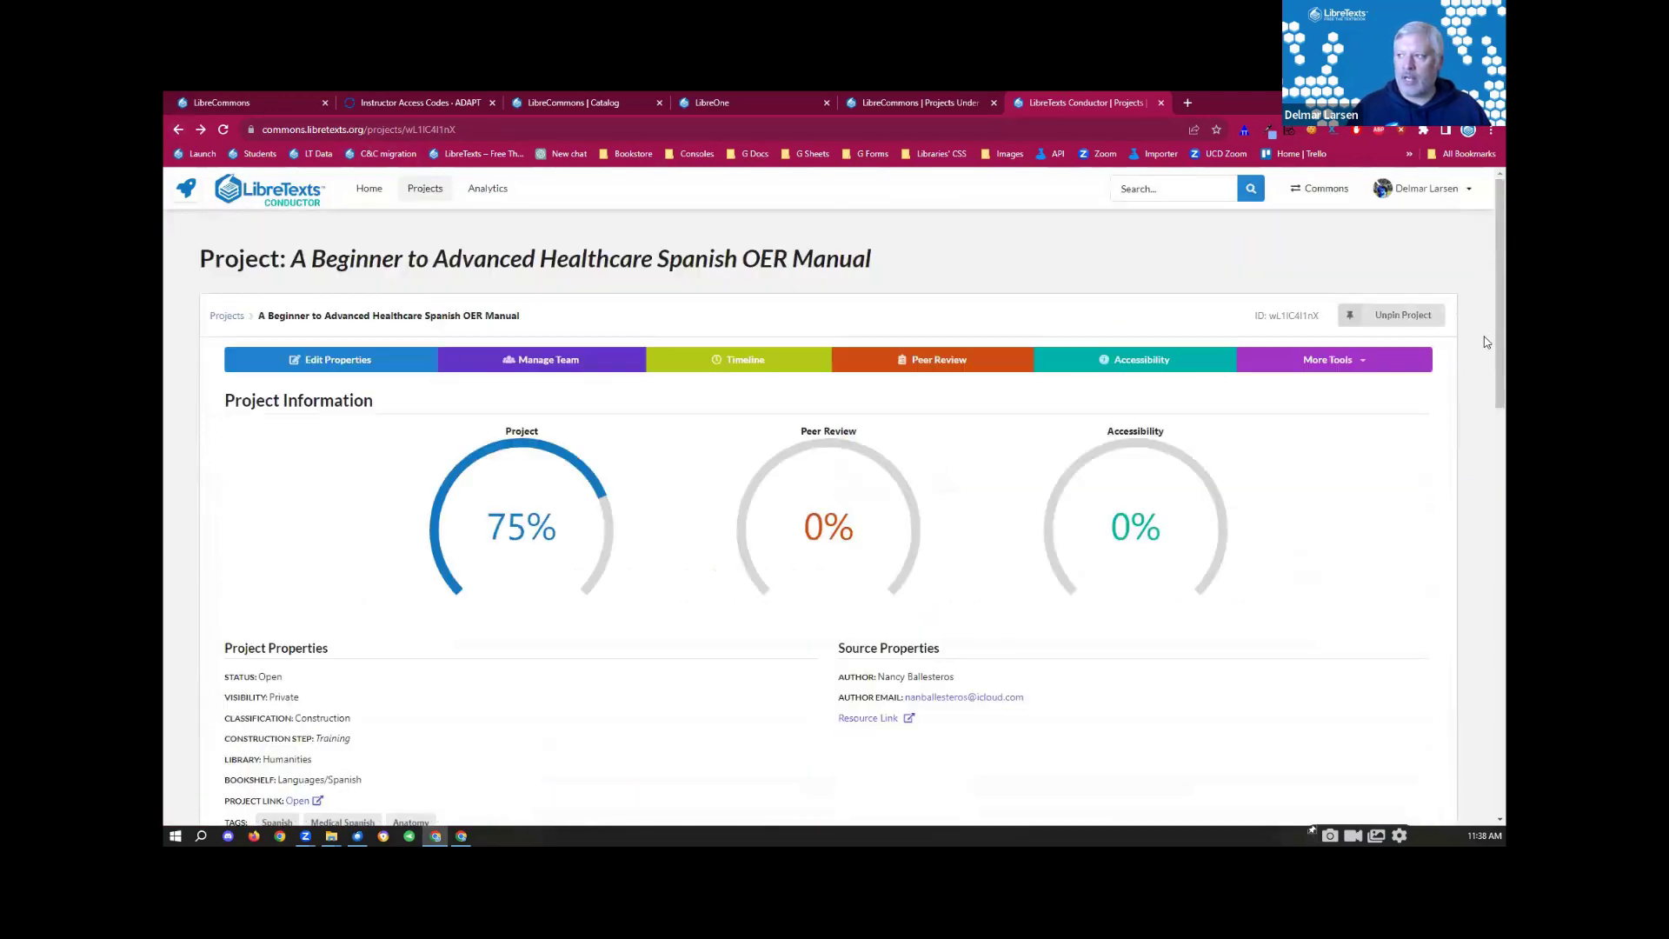
click(574, 367)
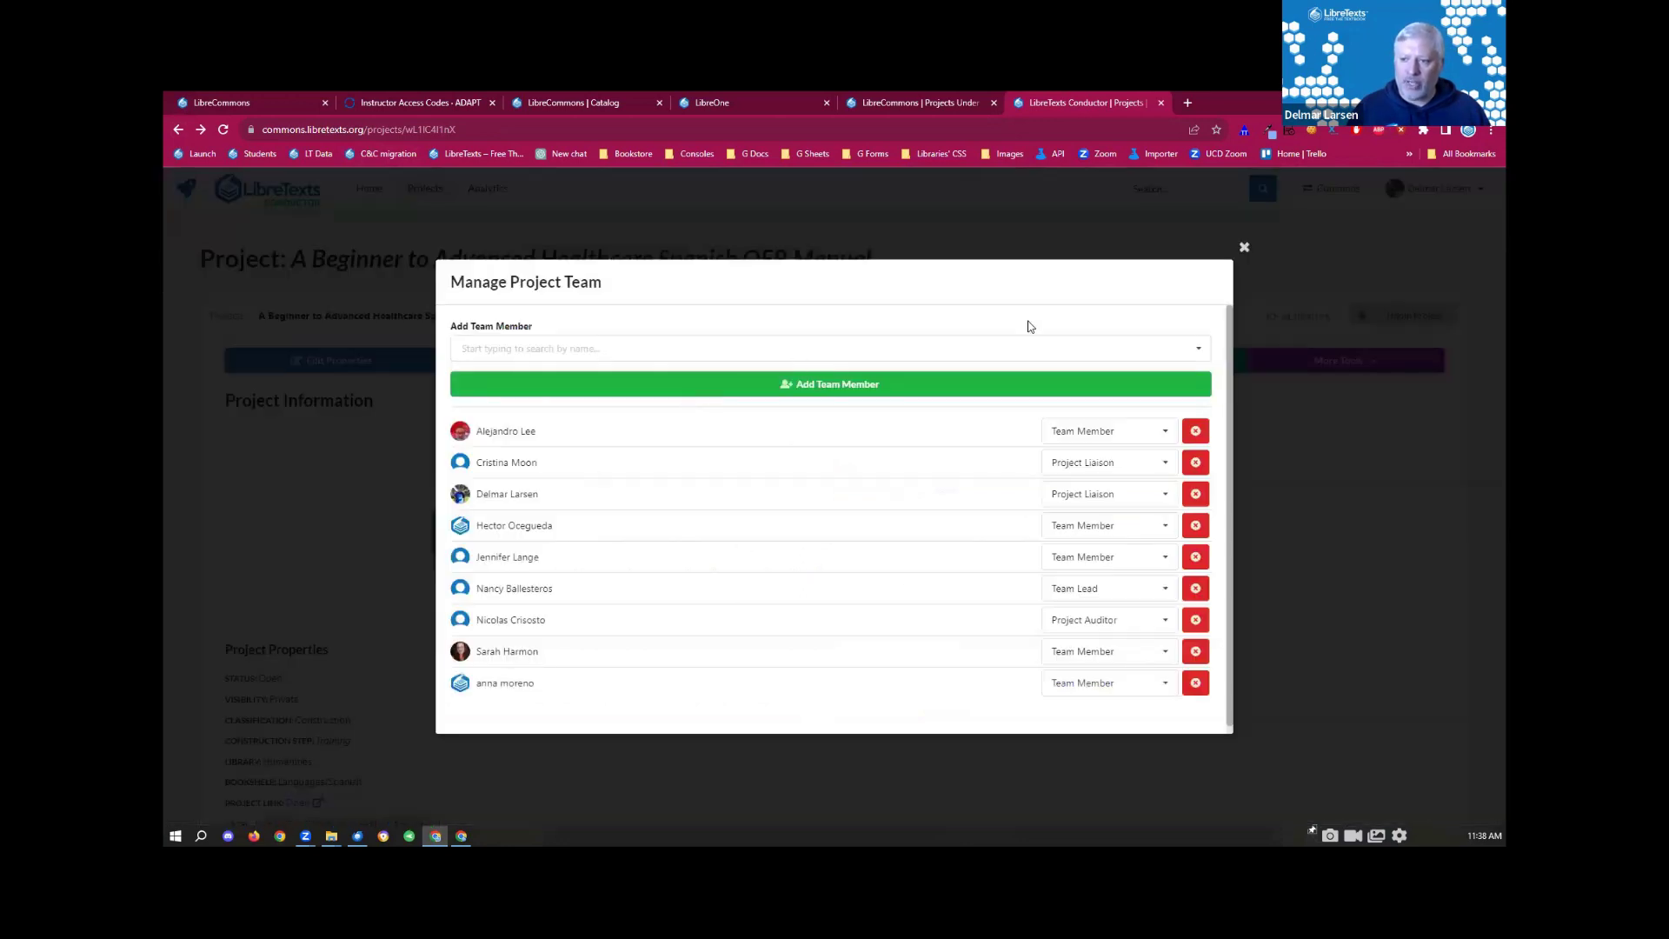
click(1243, 247)
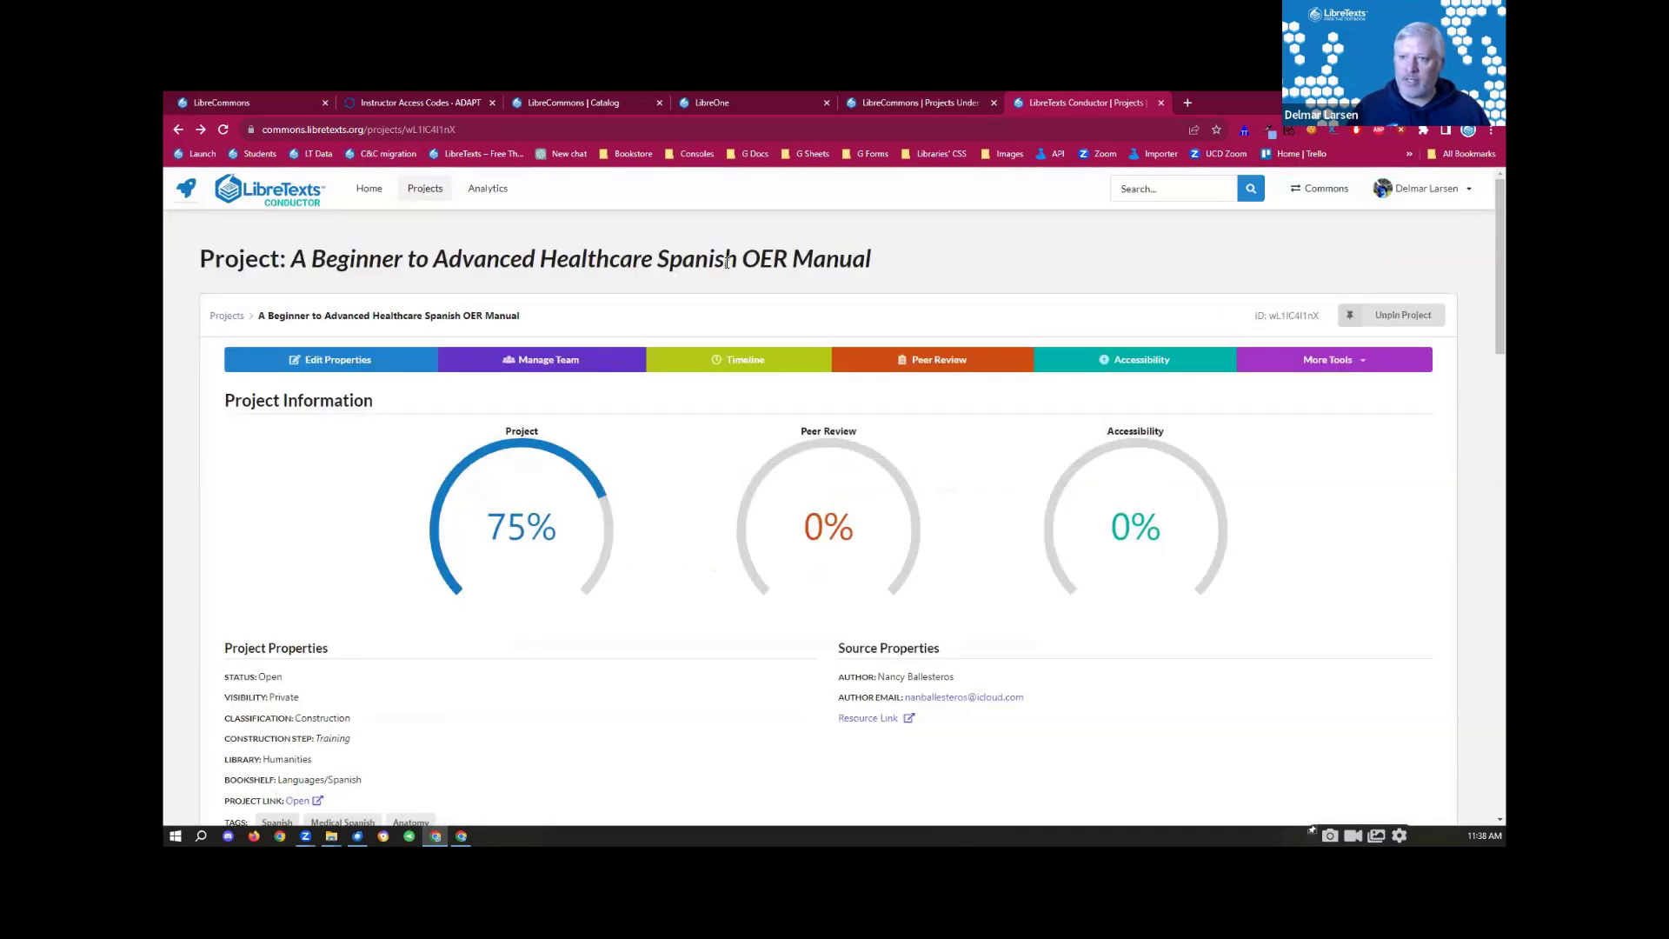
click(751, 359)
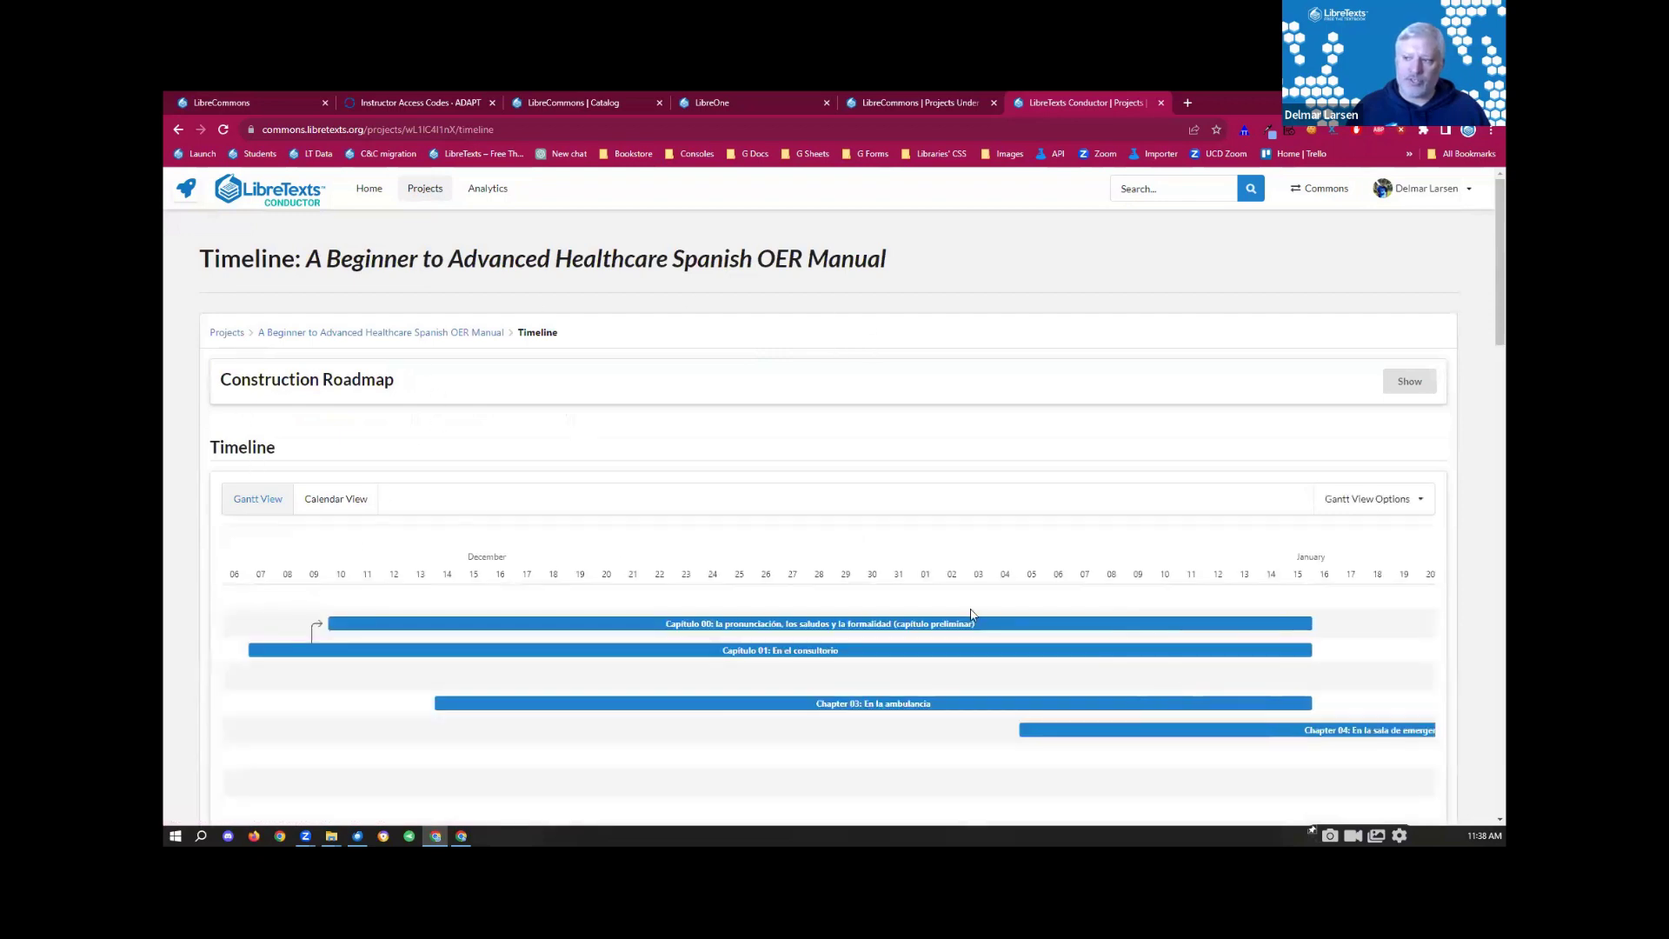
click(178, 129)
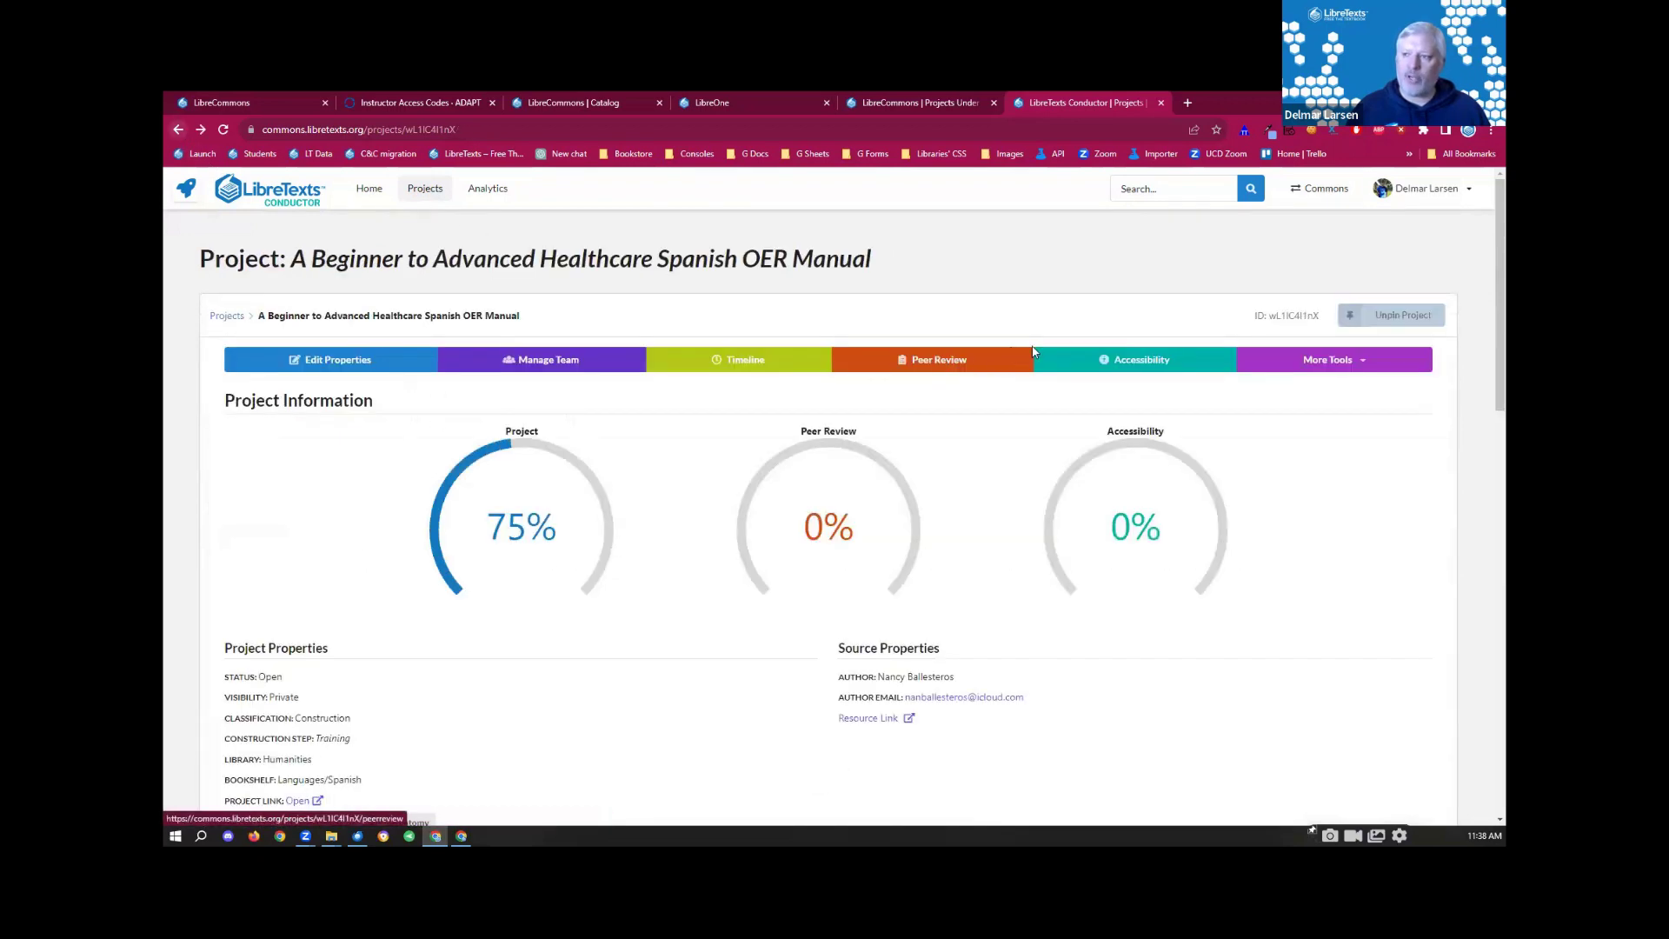
Step: Open the project's peer reviews, examine the rubric of a new review form, and cancel it without submitting
click(960, 360)
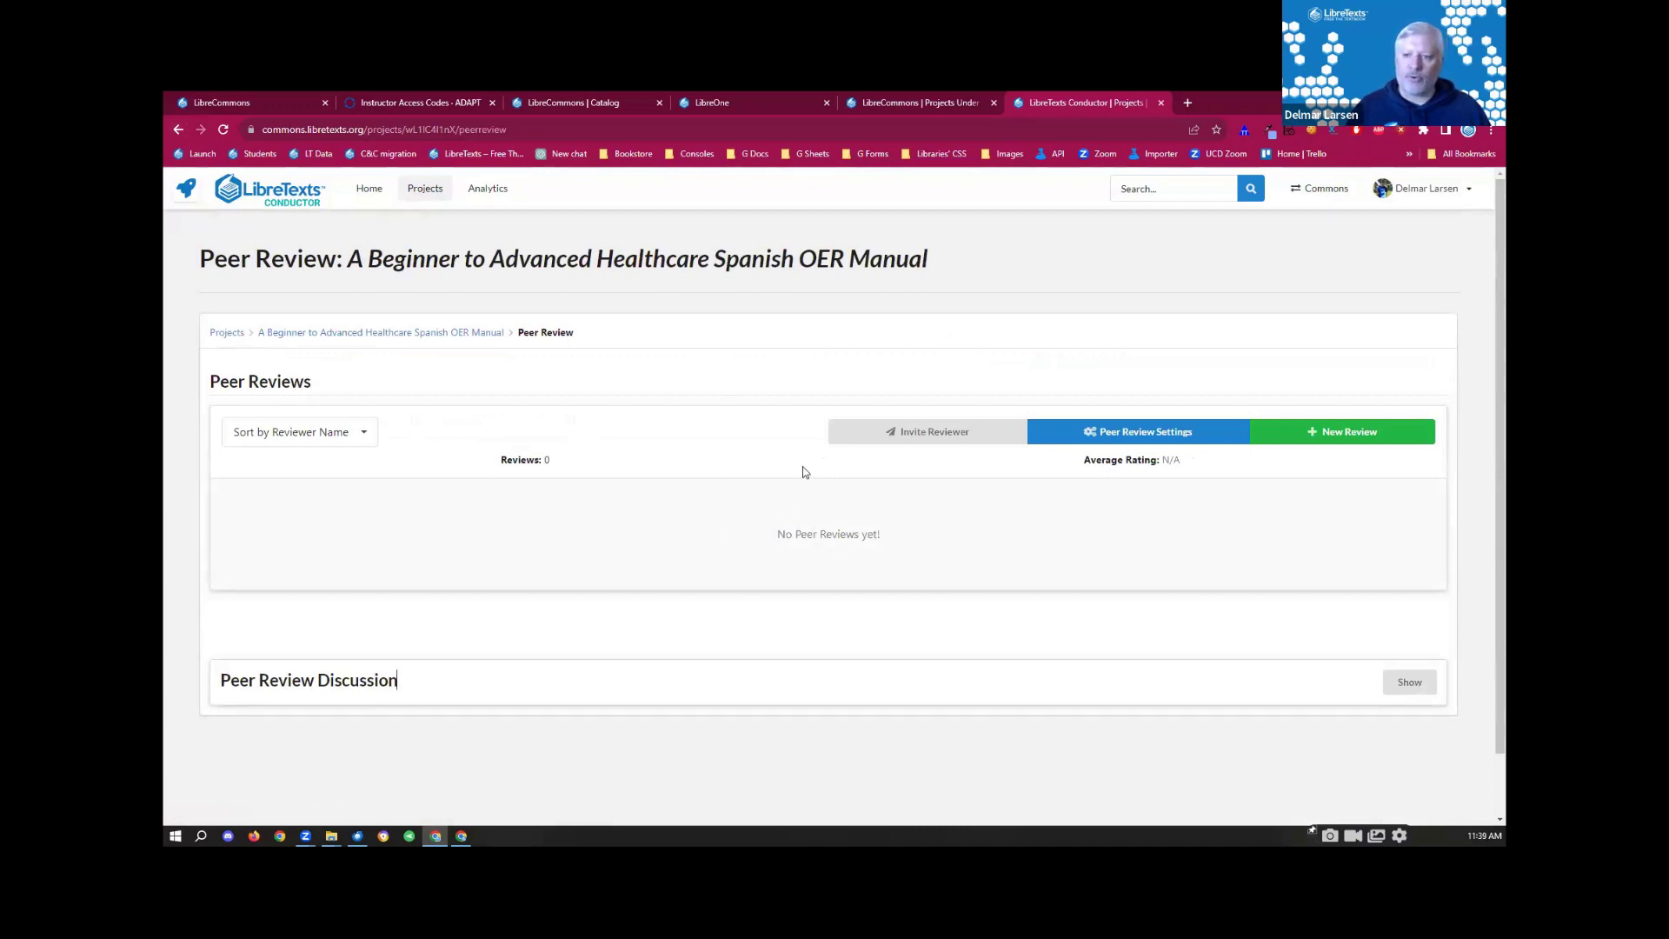
click(1296, 432)
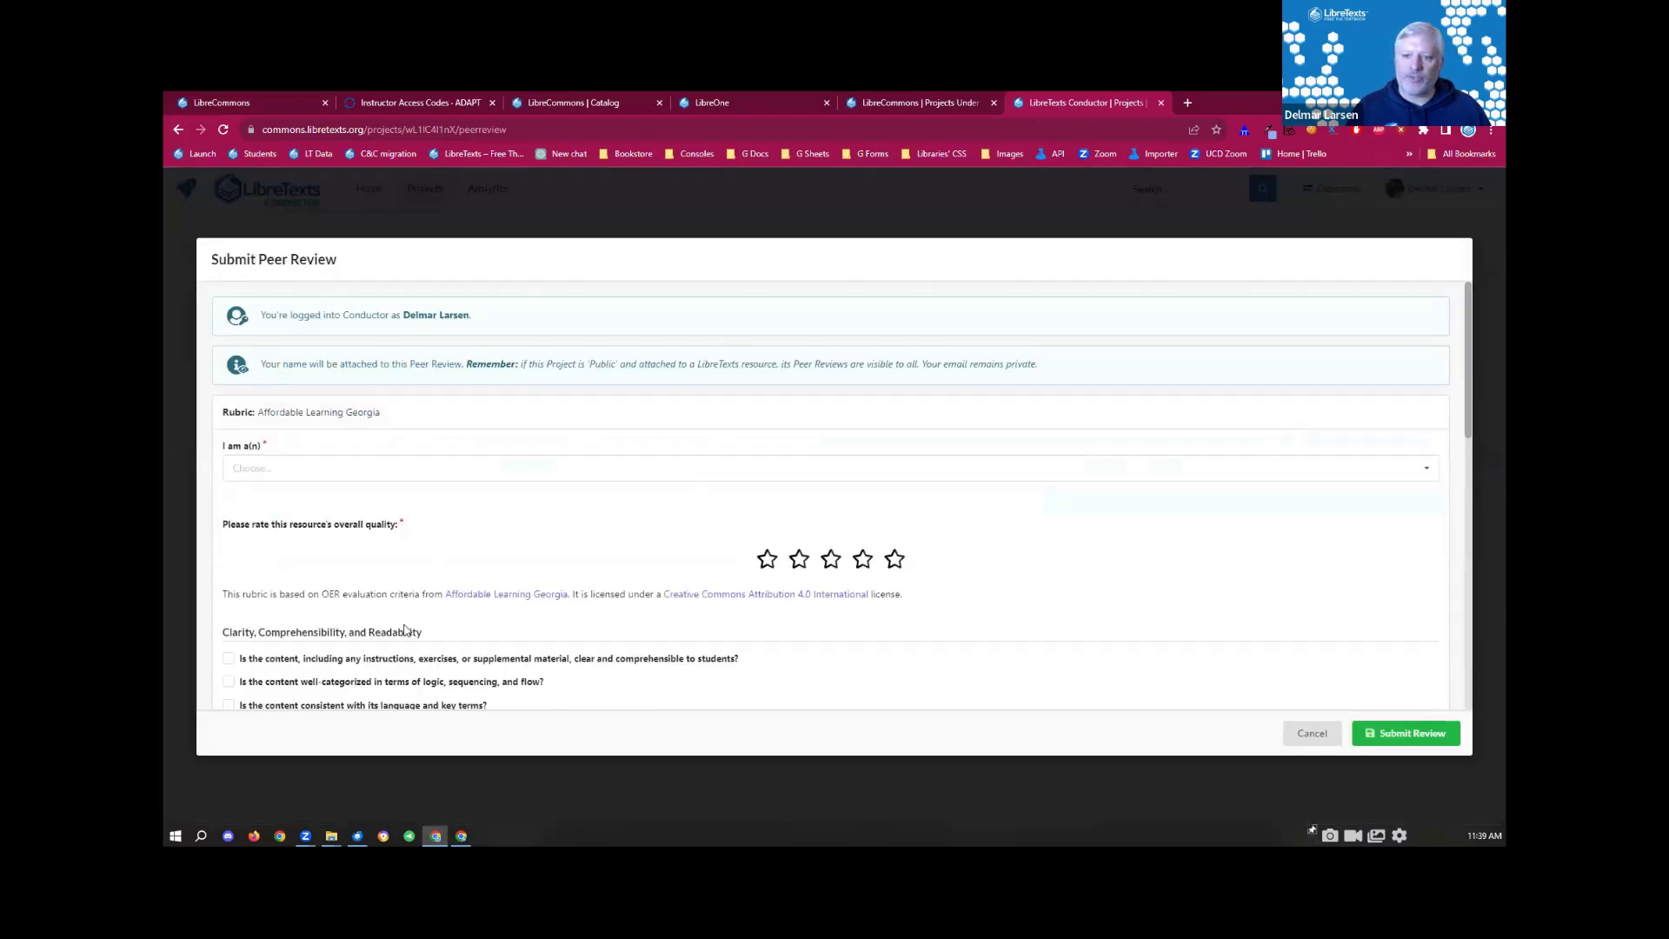
drag(1467, 397, 1473, 592)
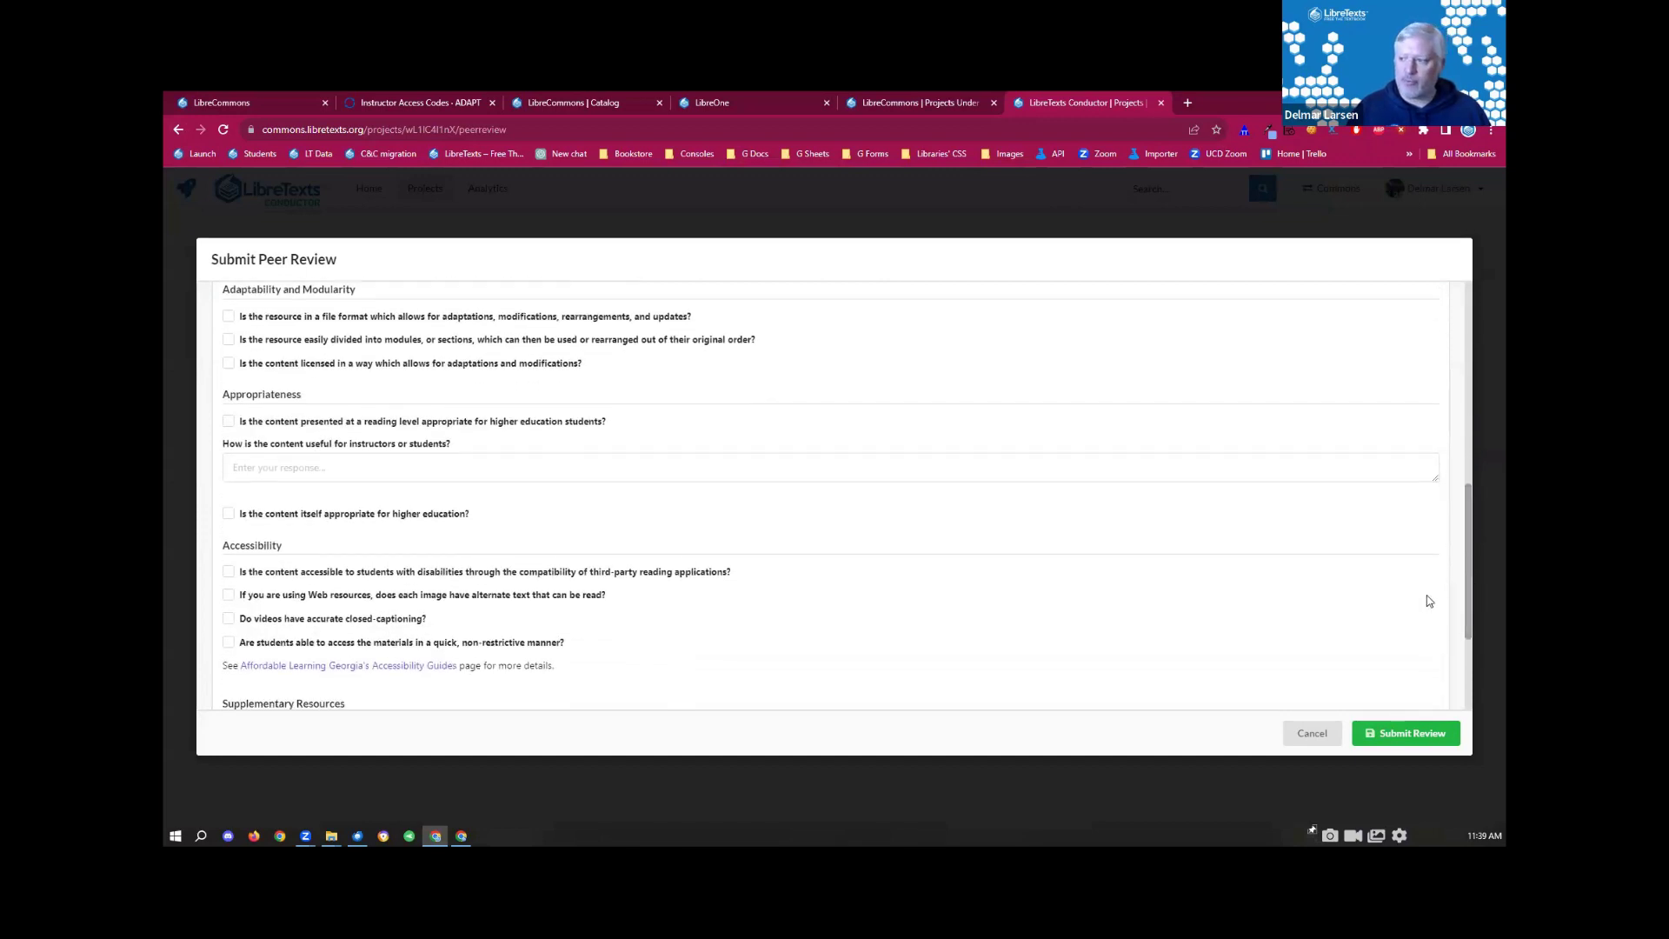
click(1331, 740)
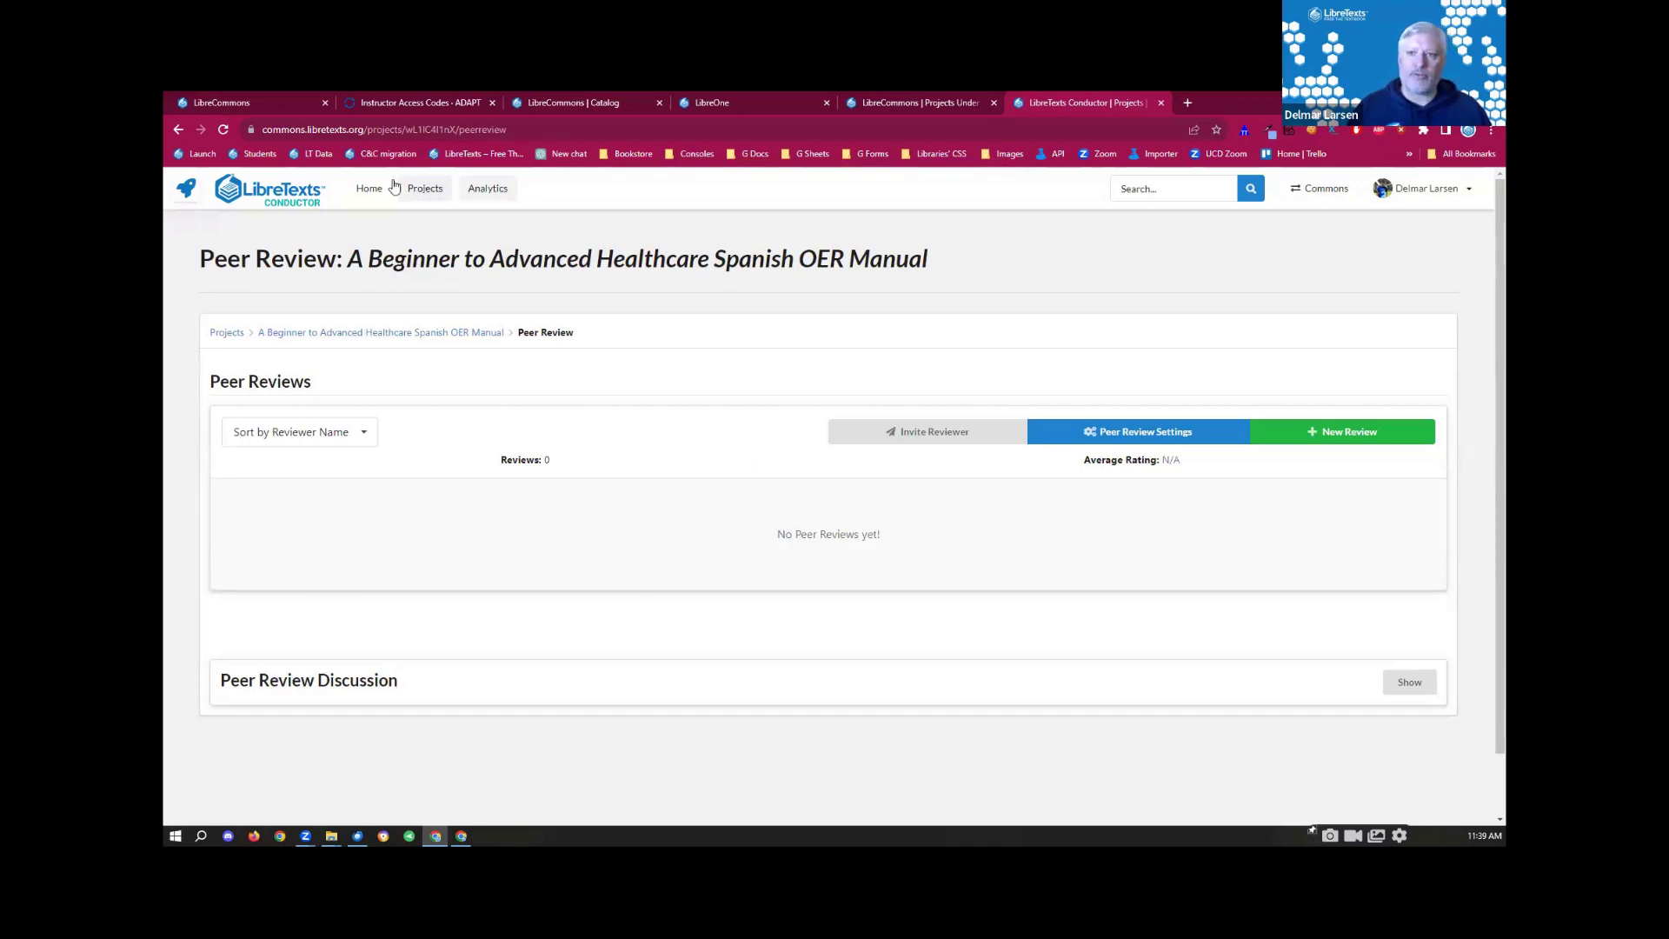
click(177, 129)
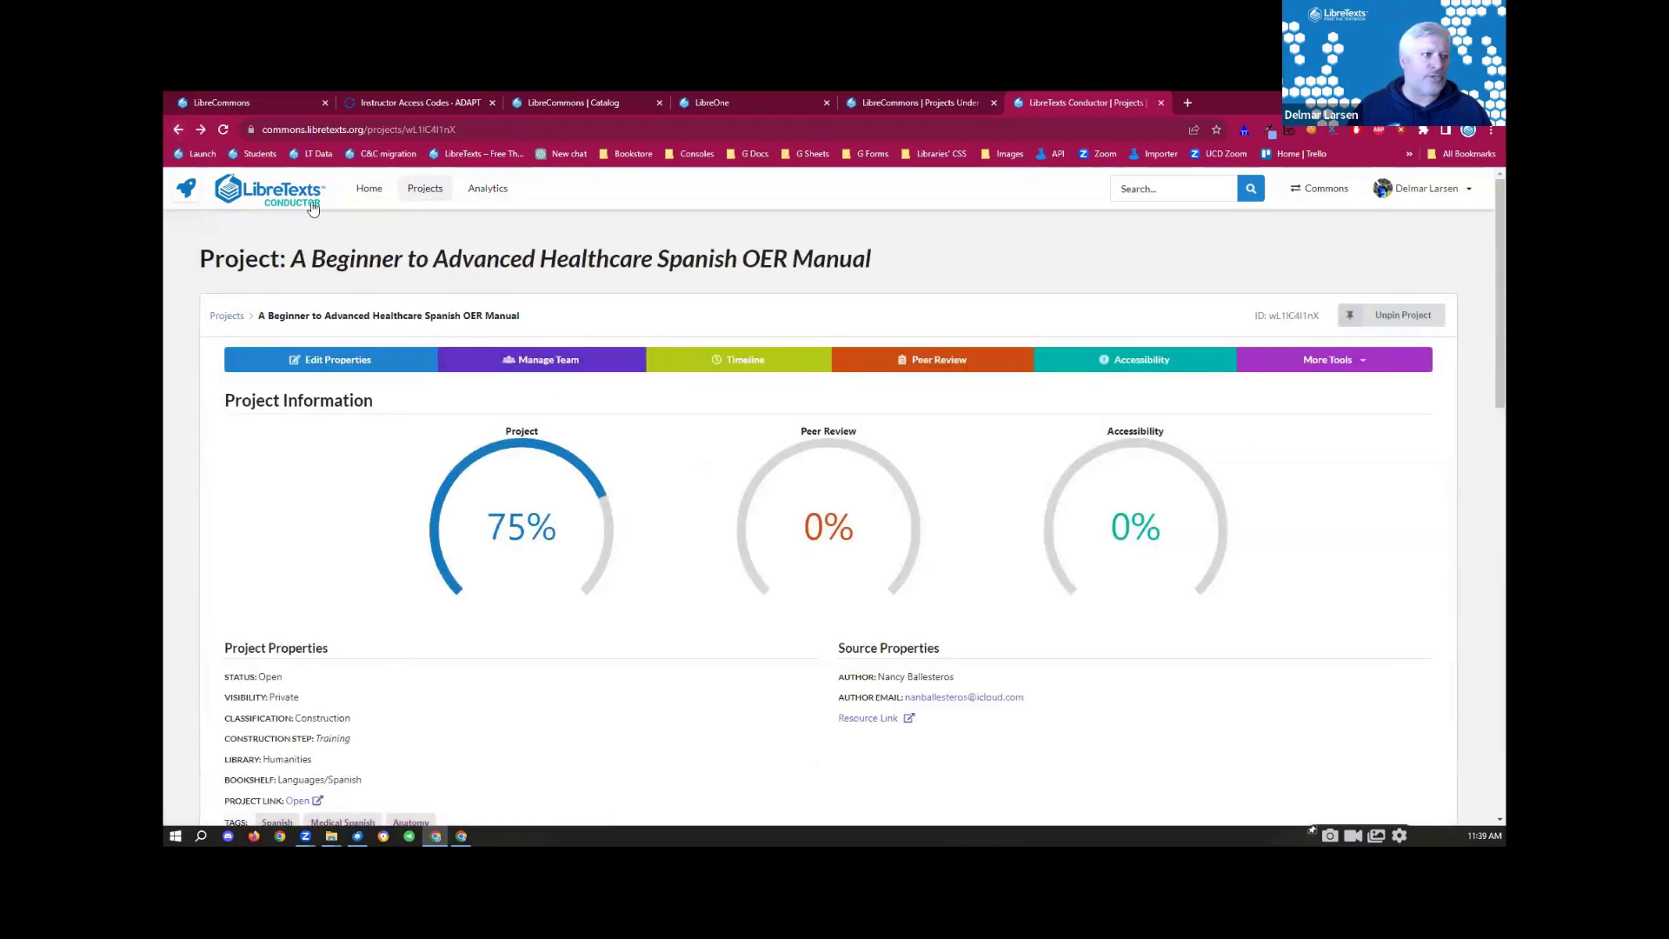
Step: Open the project's accessibility page and examine the Accessibility Compliance Review Matrix
click(1148, 360)
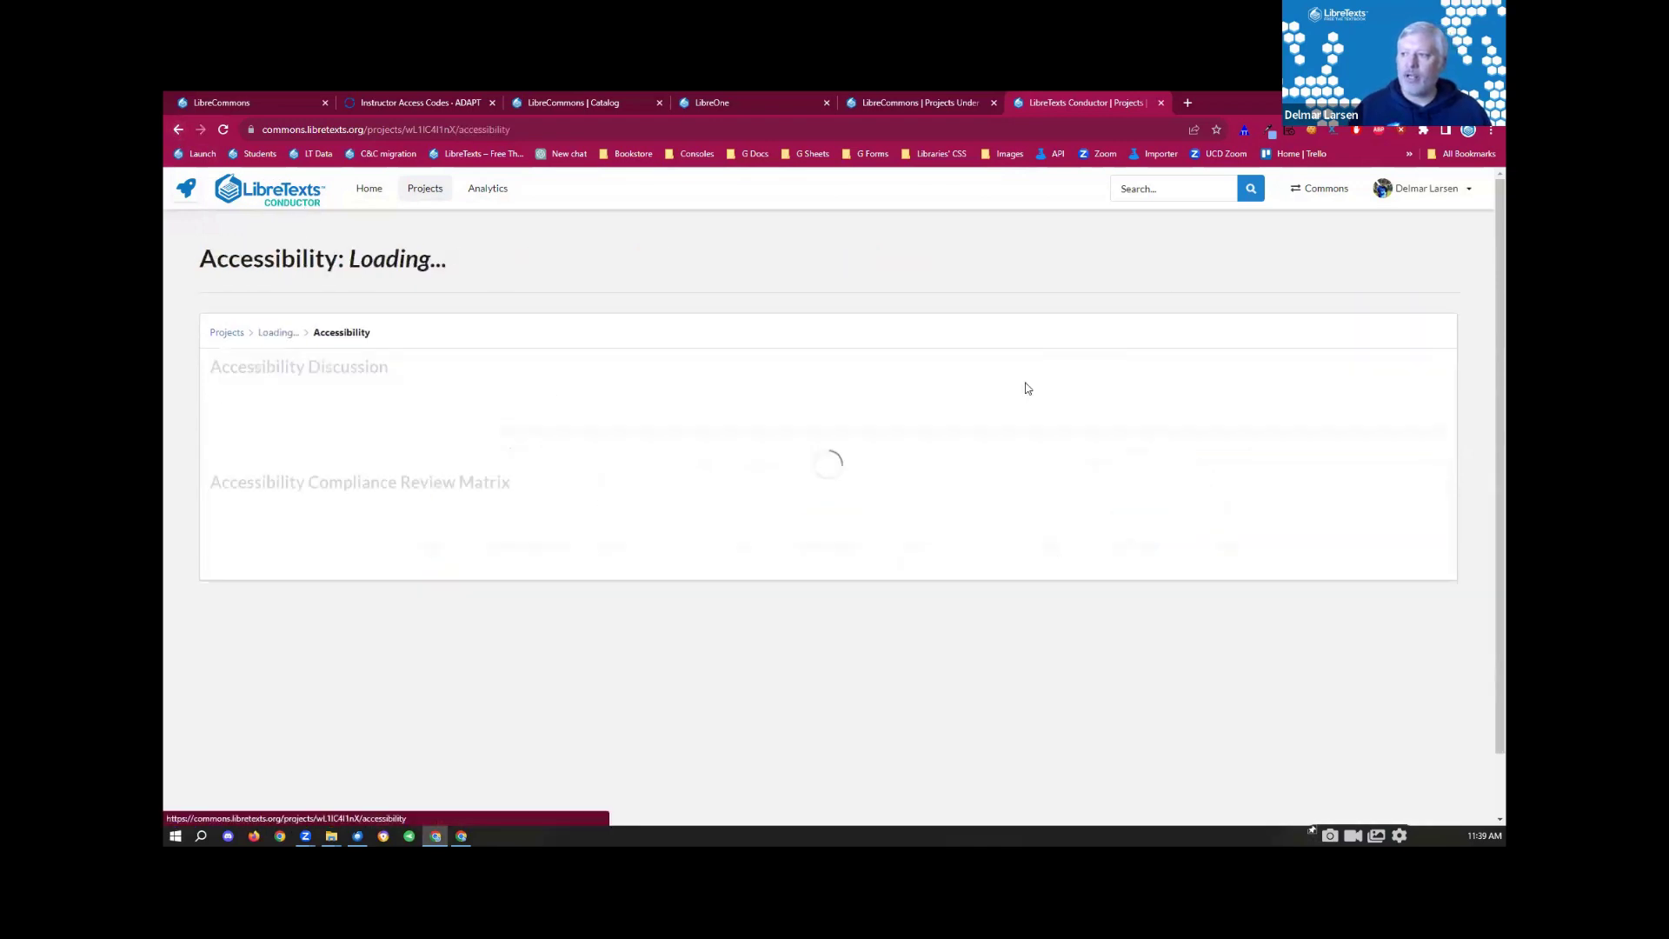
scroll(1484, 302, down, 2)
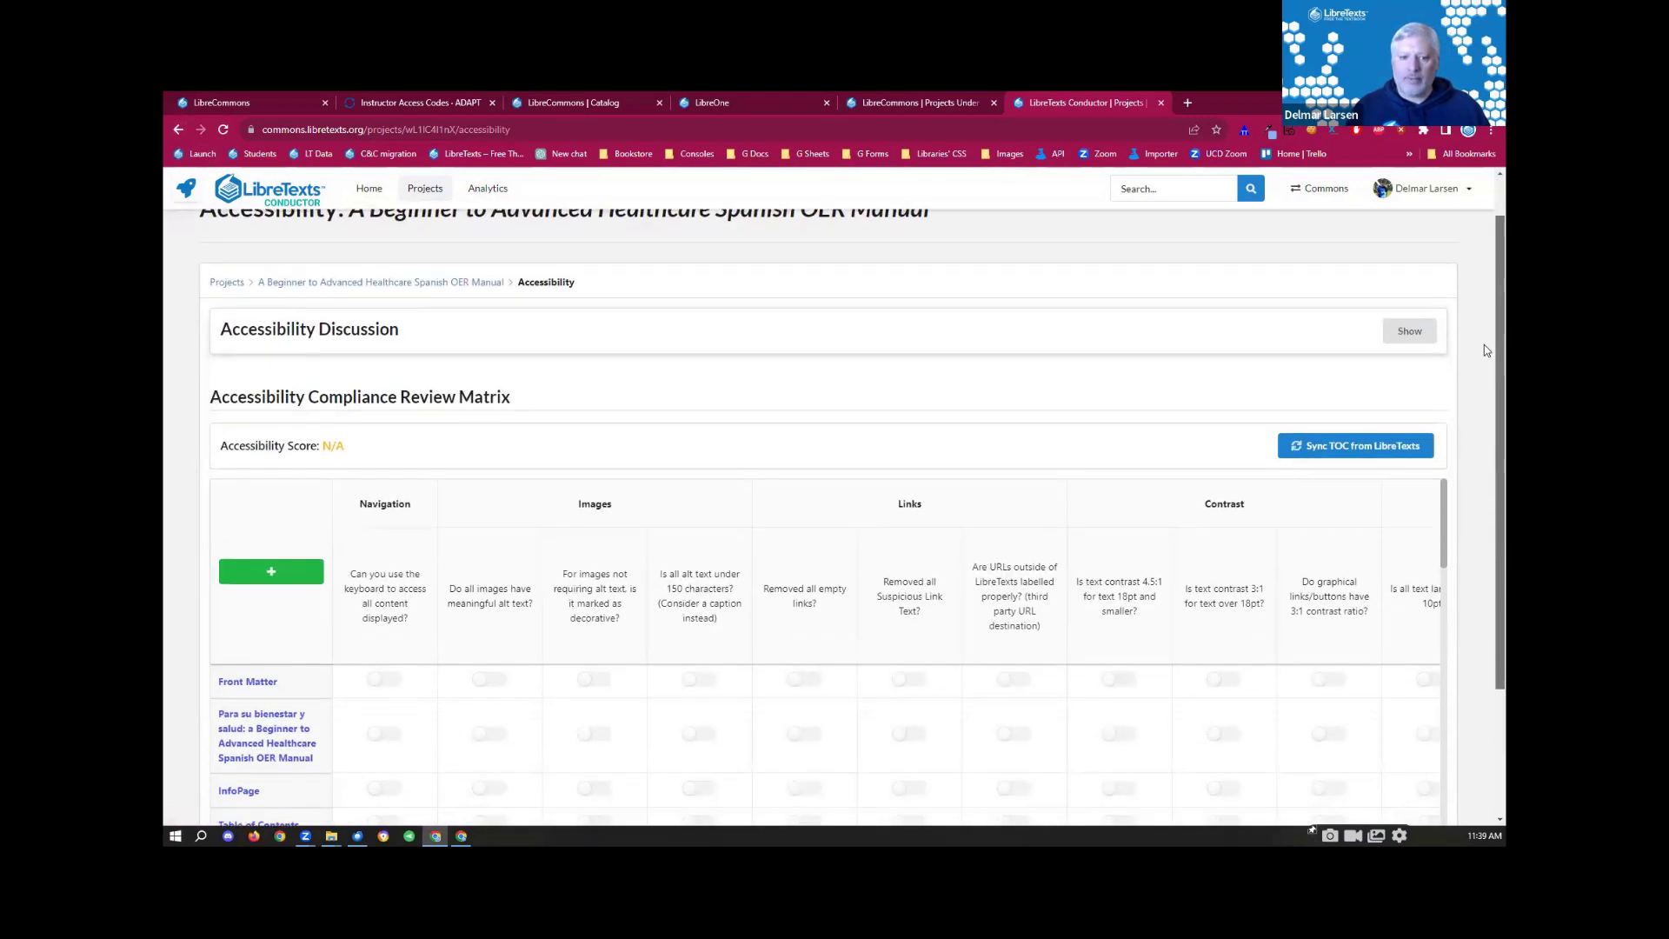
scroll(1483, 475, down, 1)
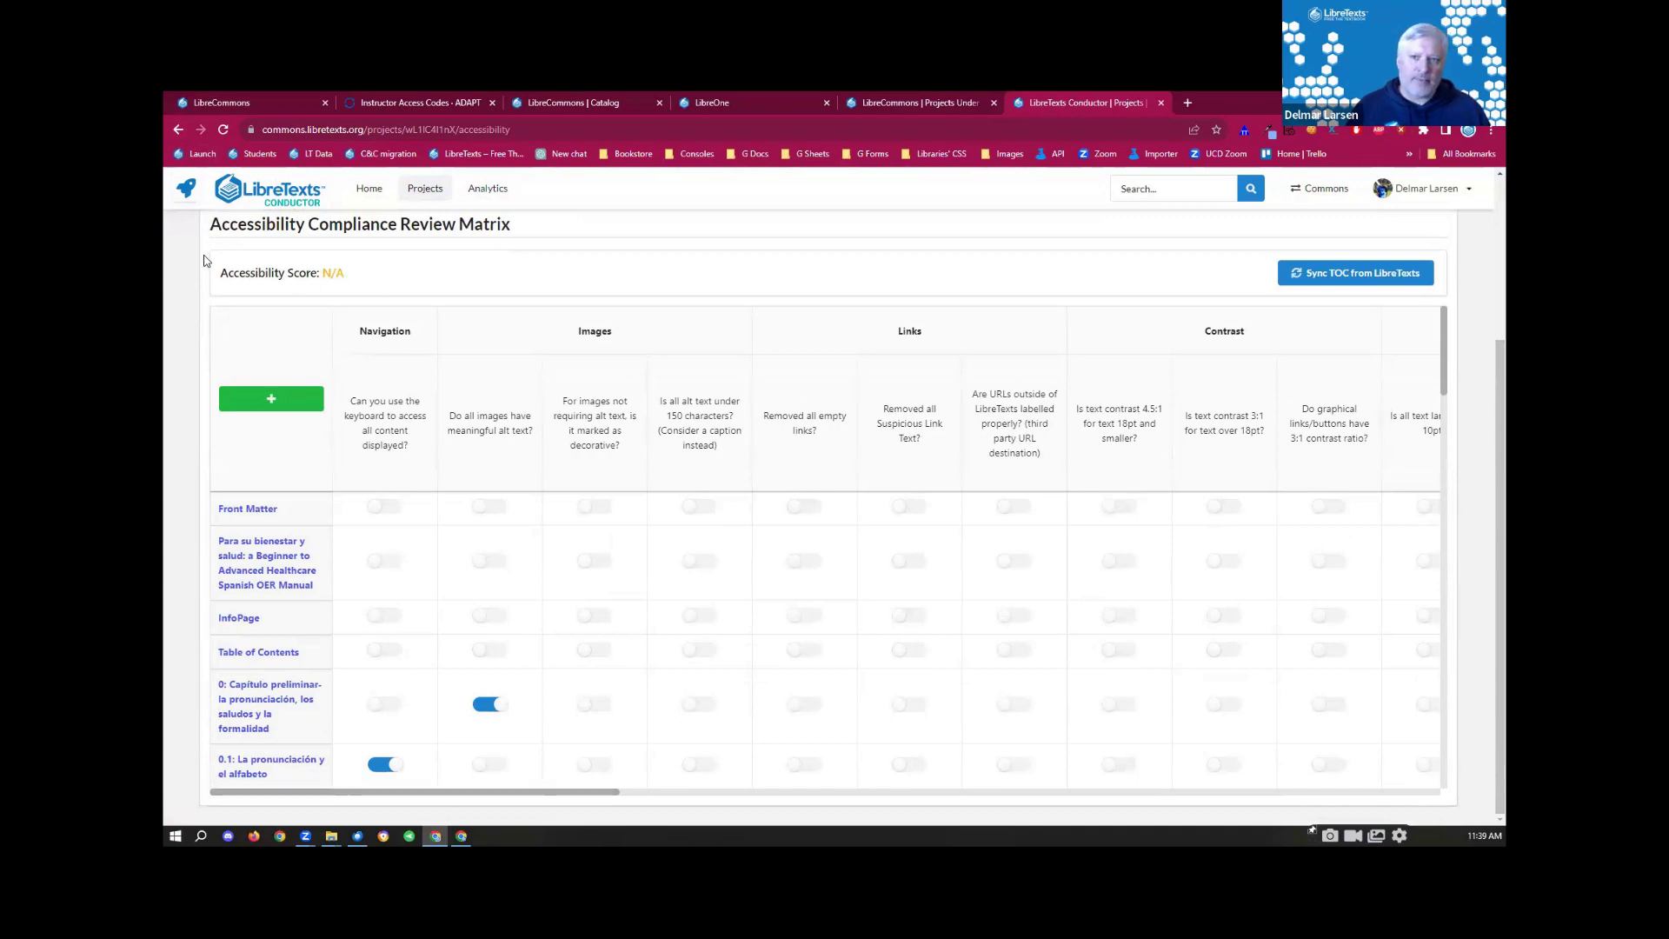
drag(209, 224, 514, 230)
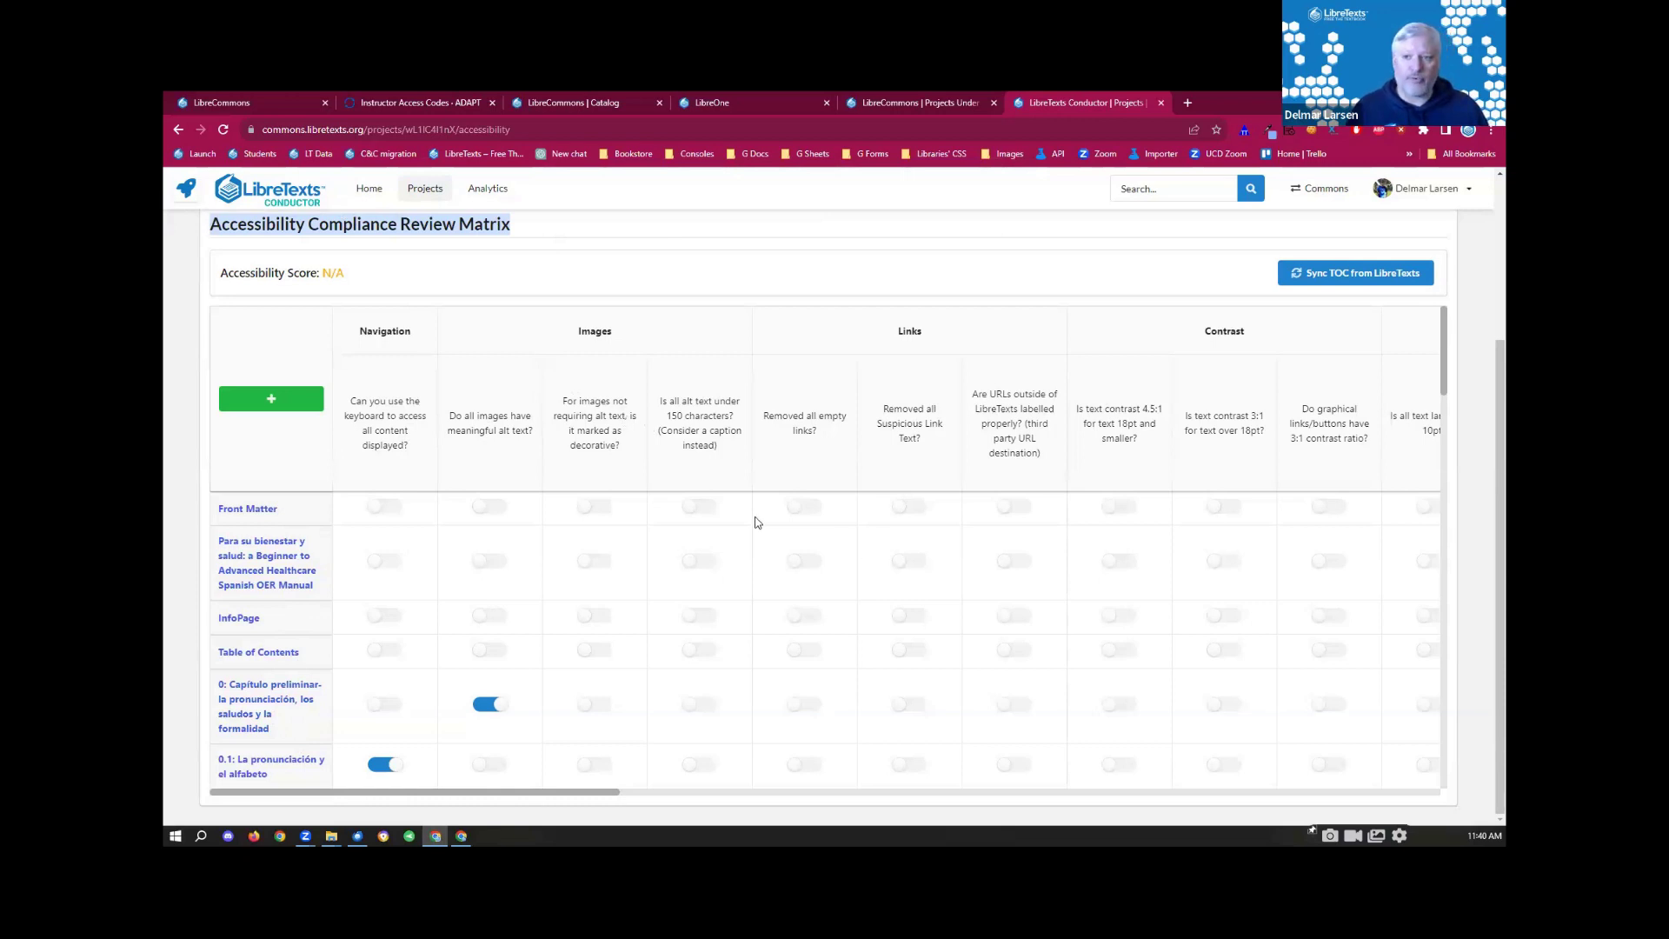
click(908, 506)
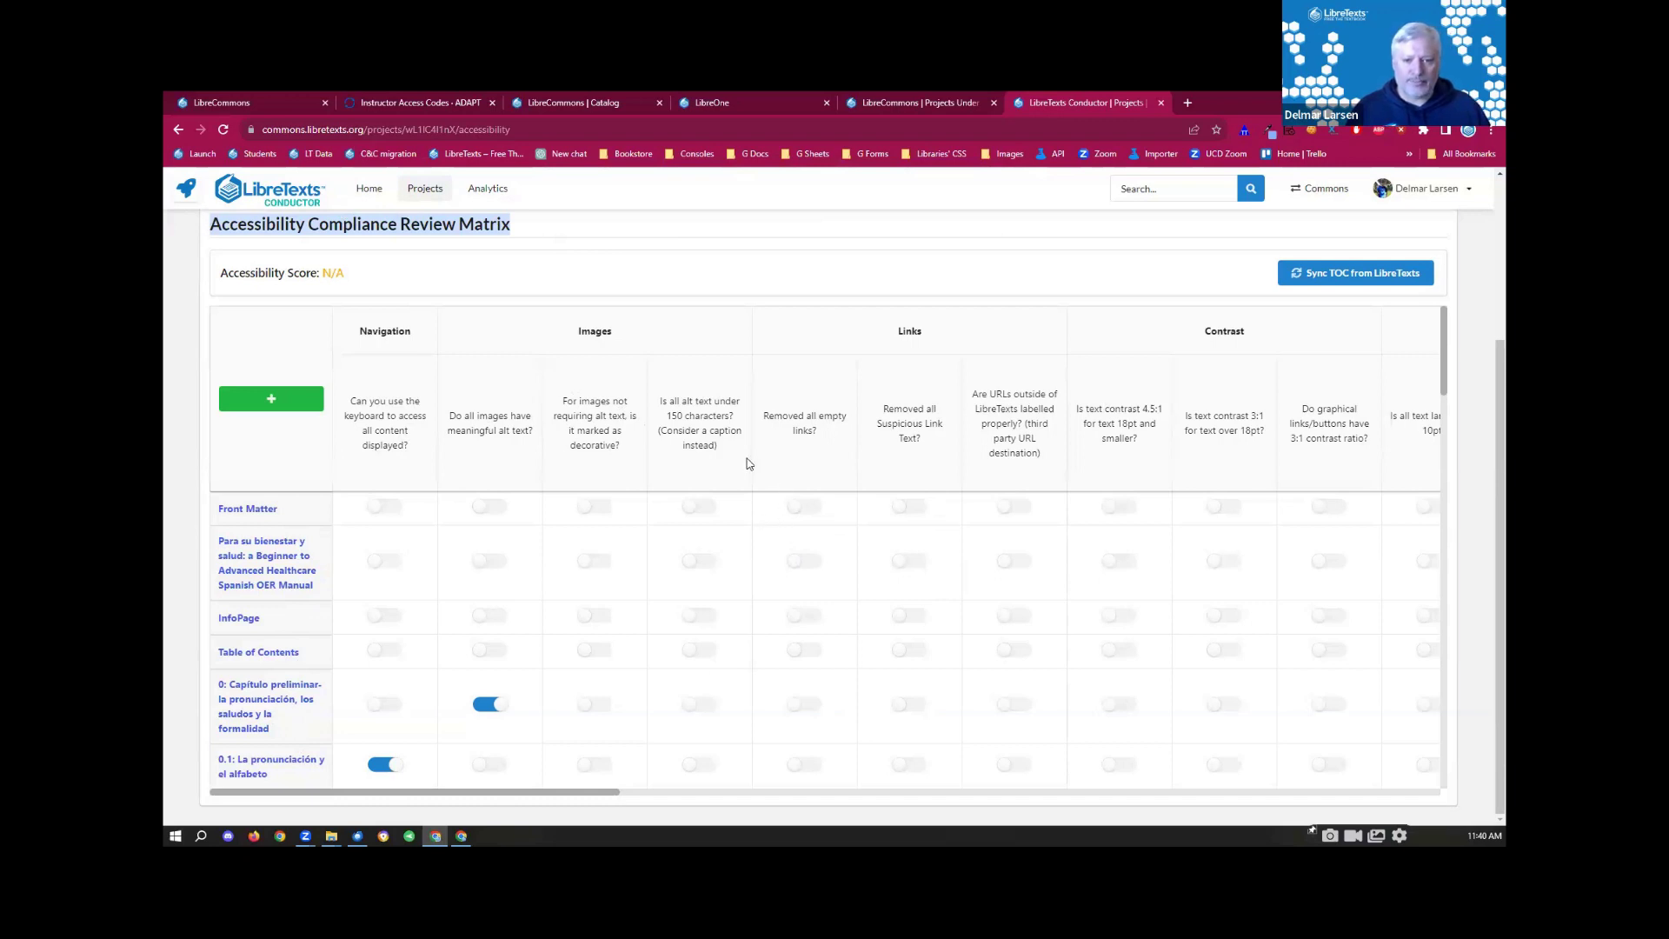
Step: Return to the project page and look over its discussion threads and files
click(179, 129)
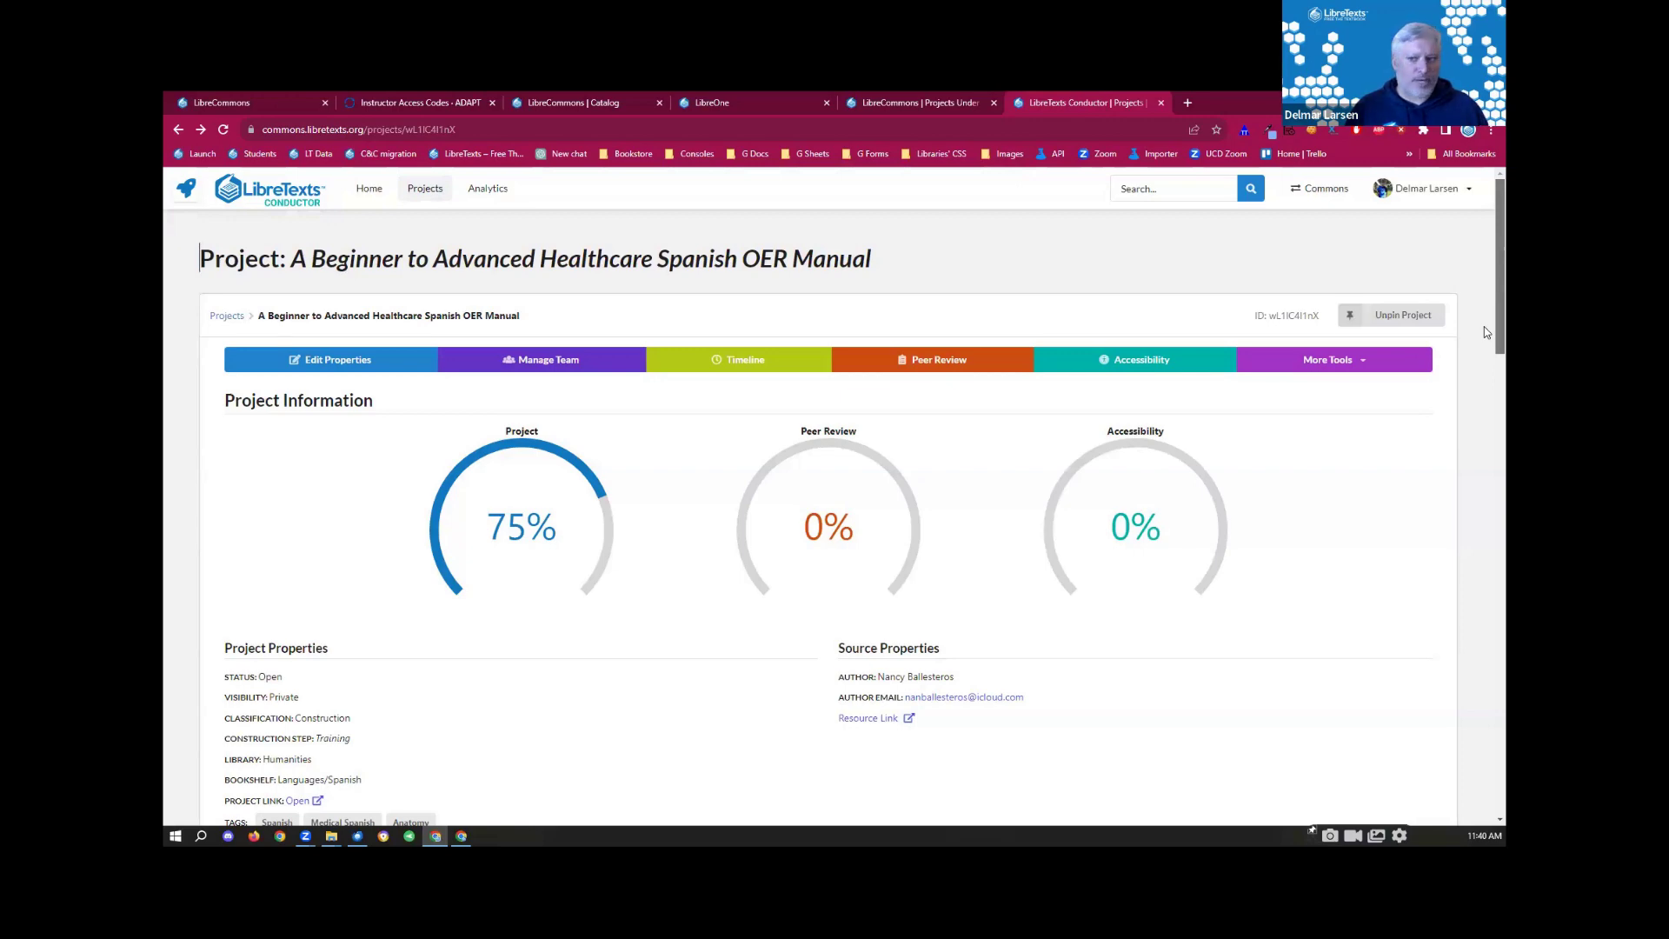
drag(1483, 329, 1485, 577)
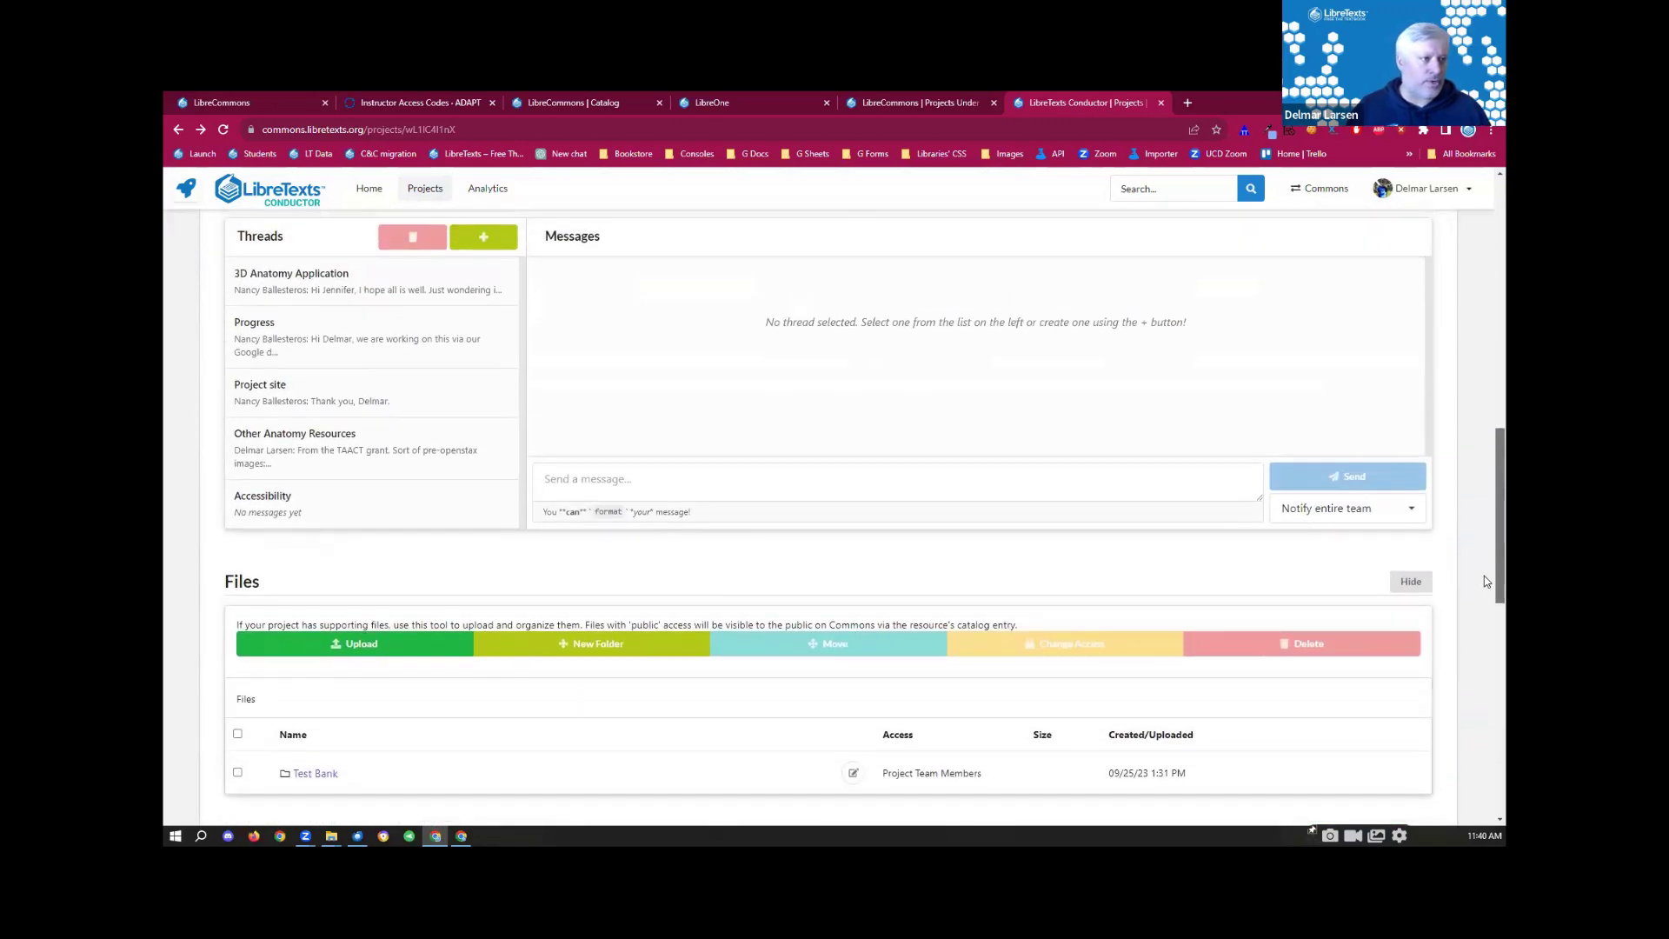
drag(1484, 581, 1486, 277)
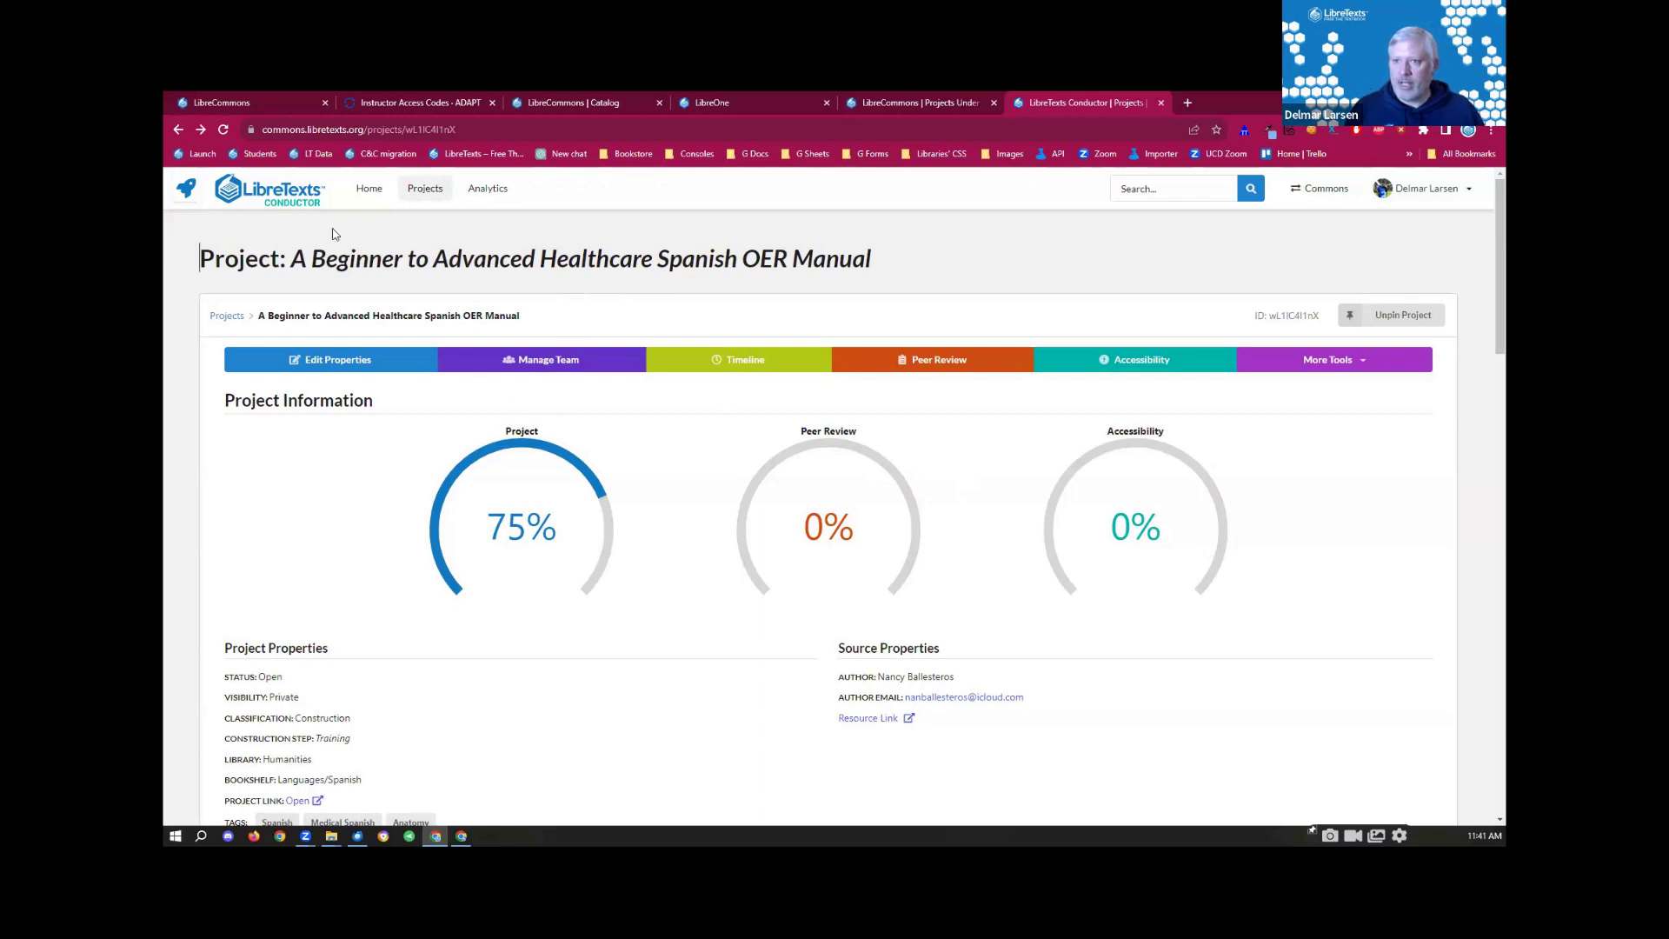
Step: Open Conductor's analytics, look at the Chem 4B course dashboard, and return to the course list
click(504, 190)
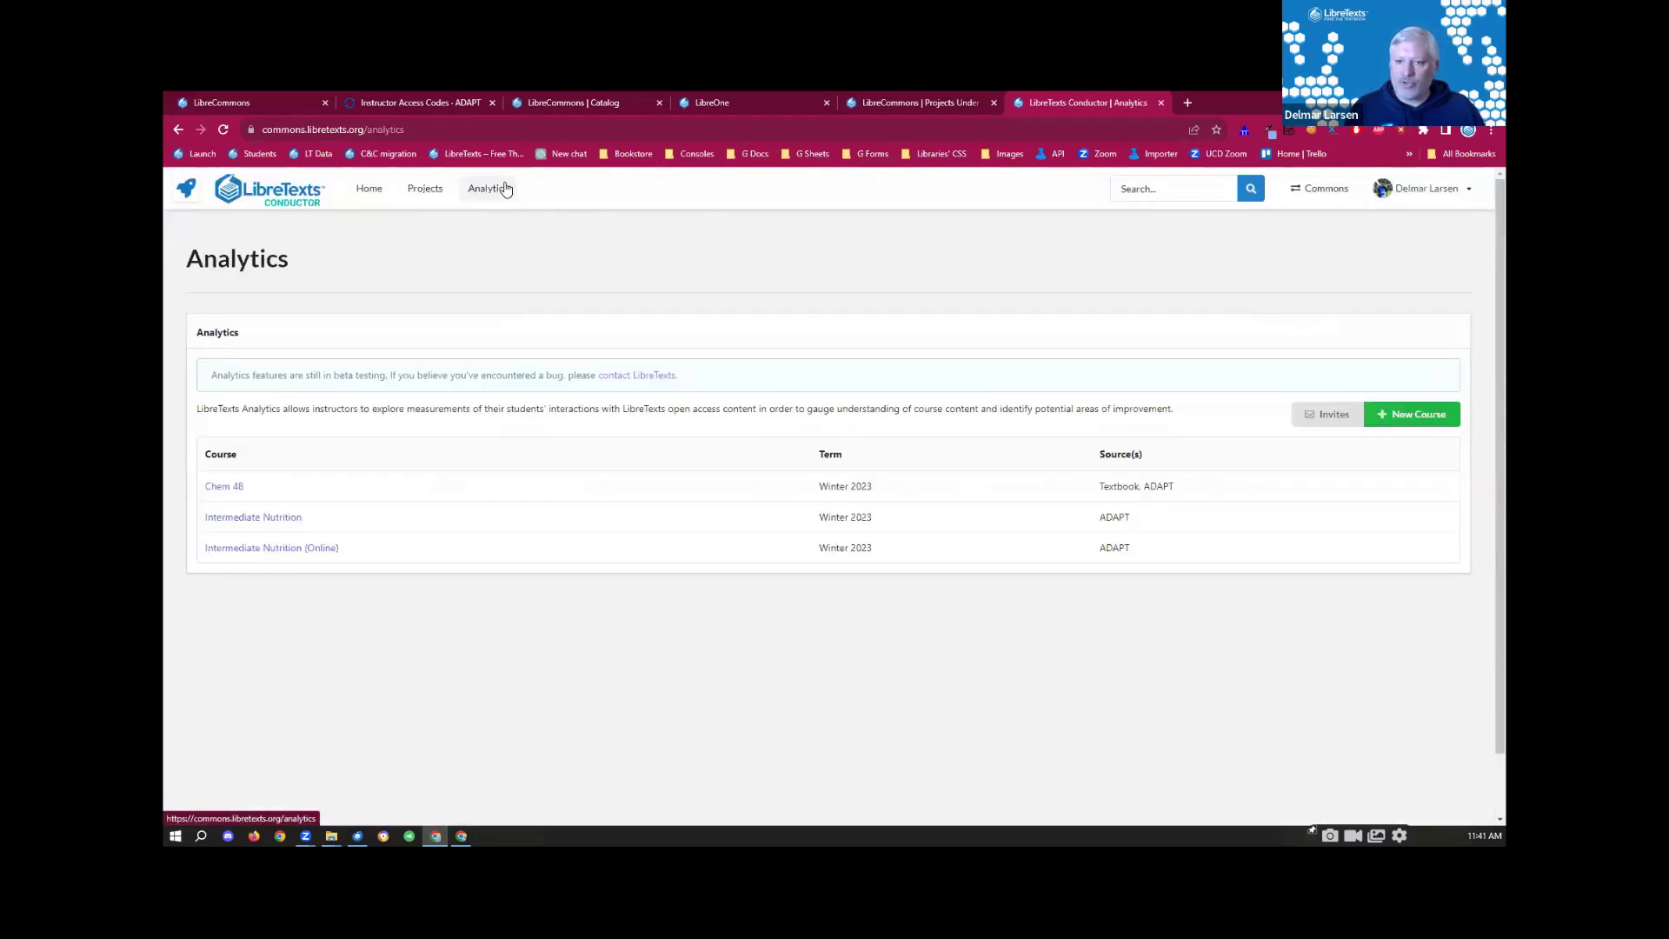
click(229, 487)
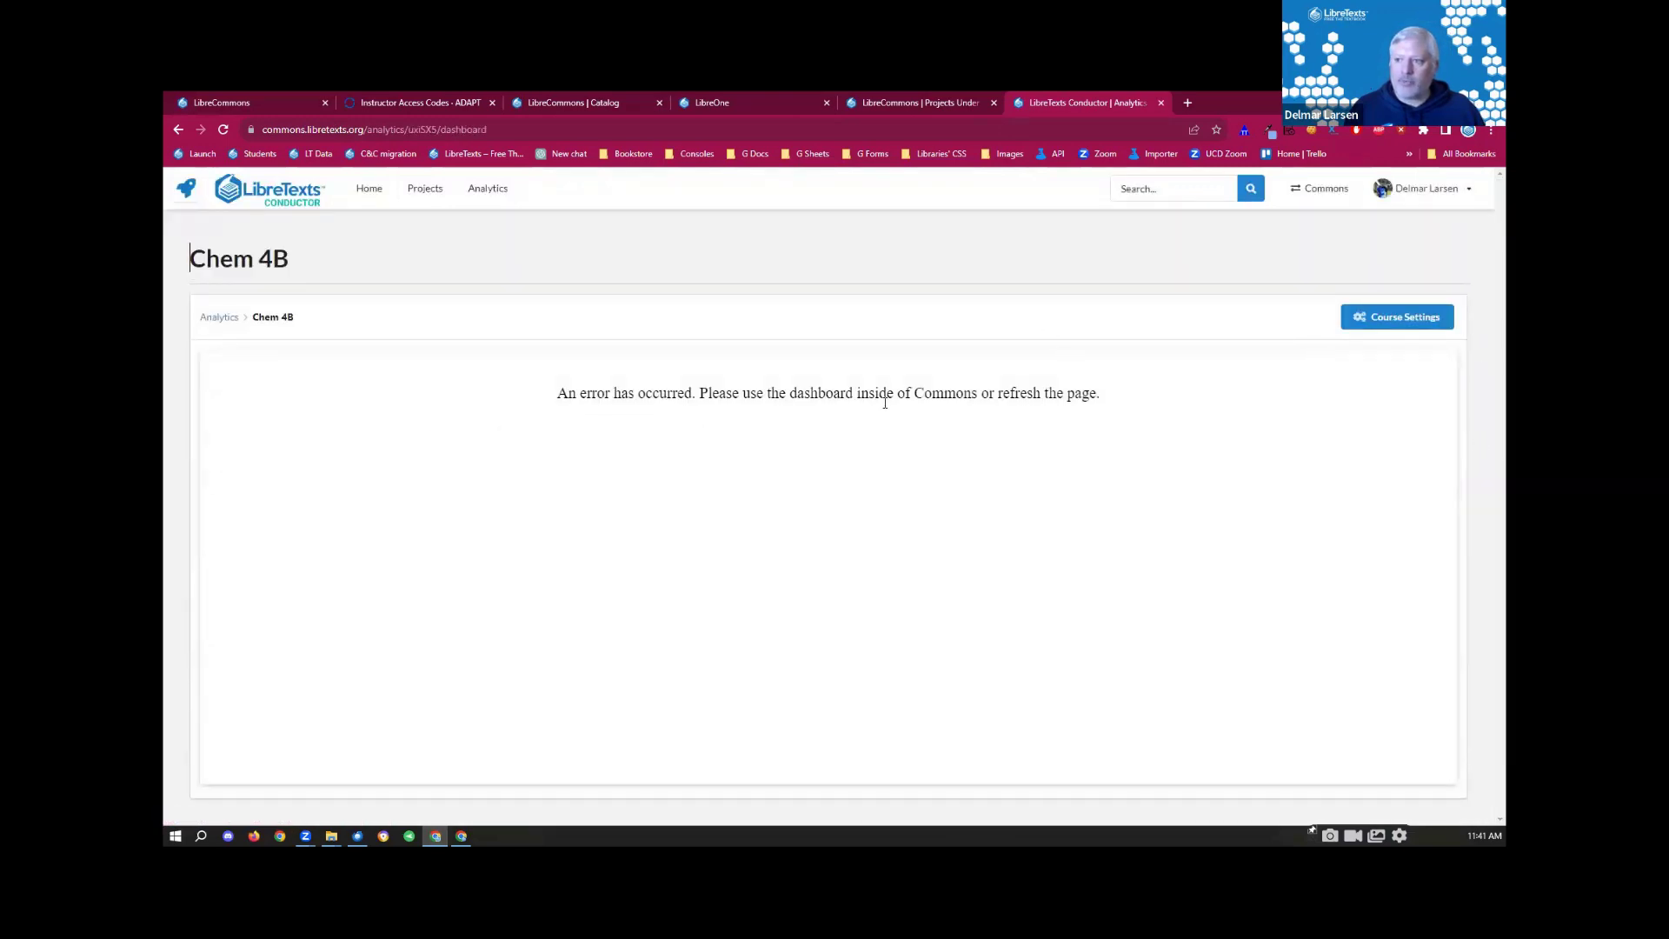
click(179, 130)
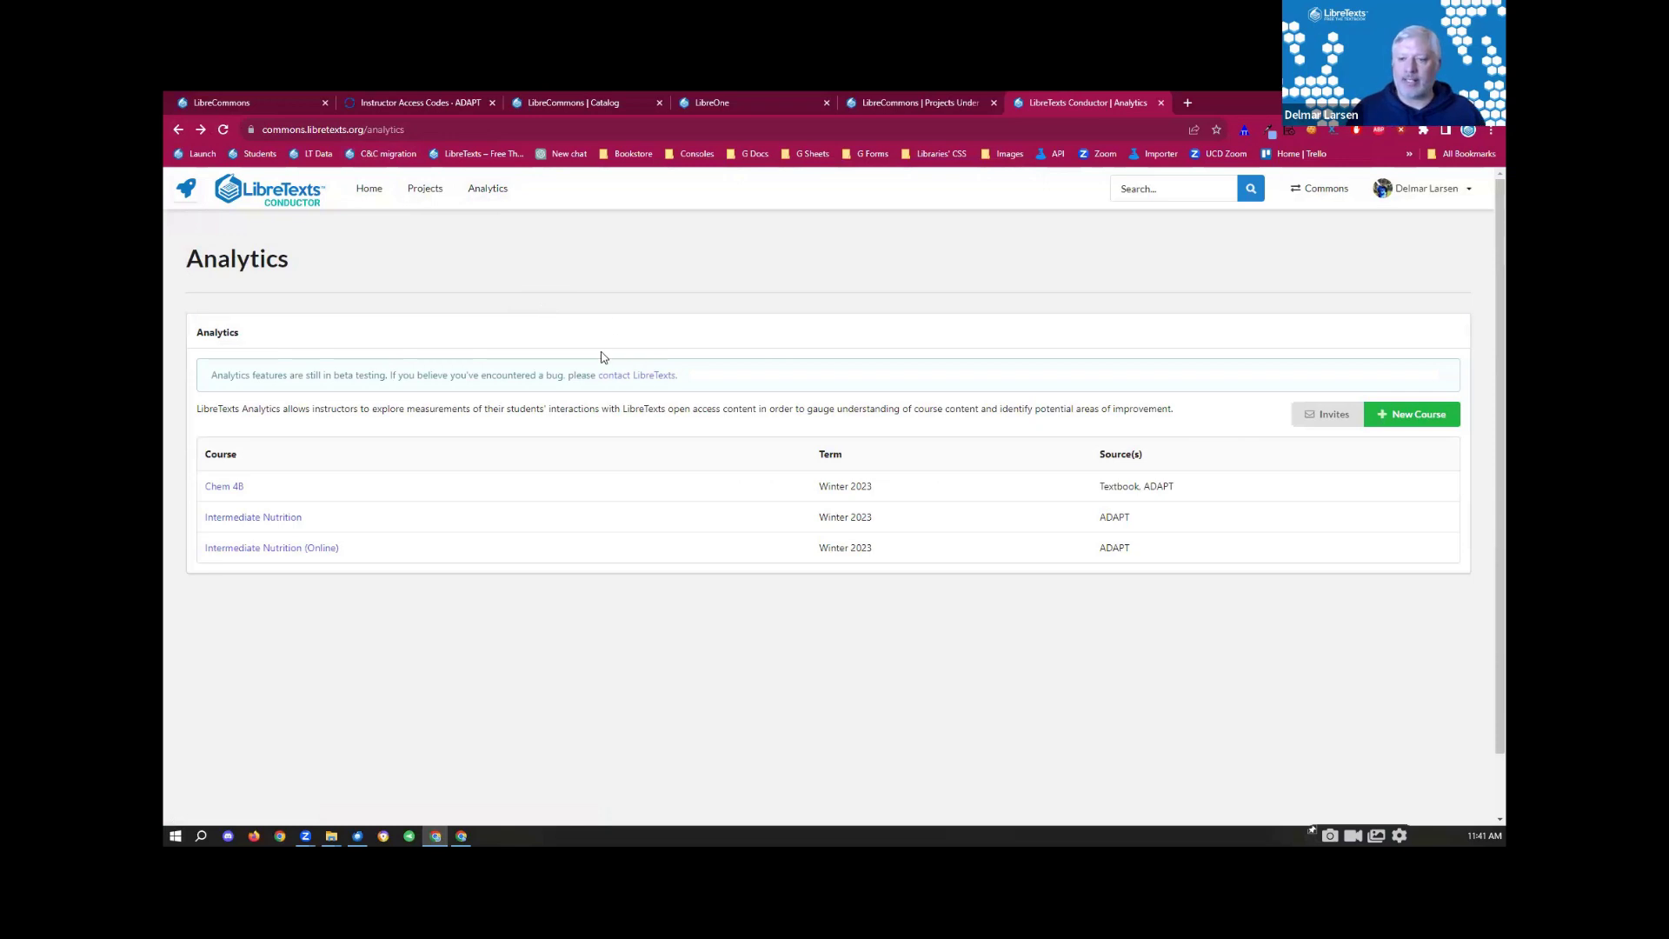
Step: Leave the analytics course list and go to Conductor's home page with the pinned projects
click(179, 129)
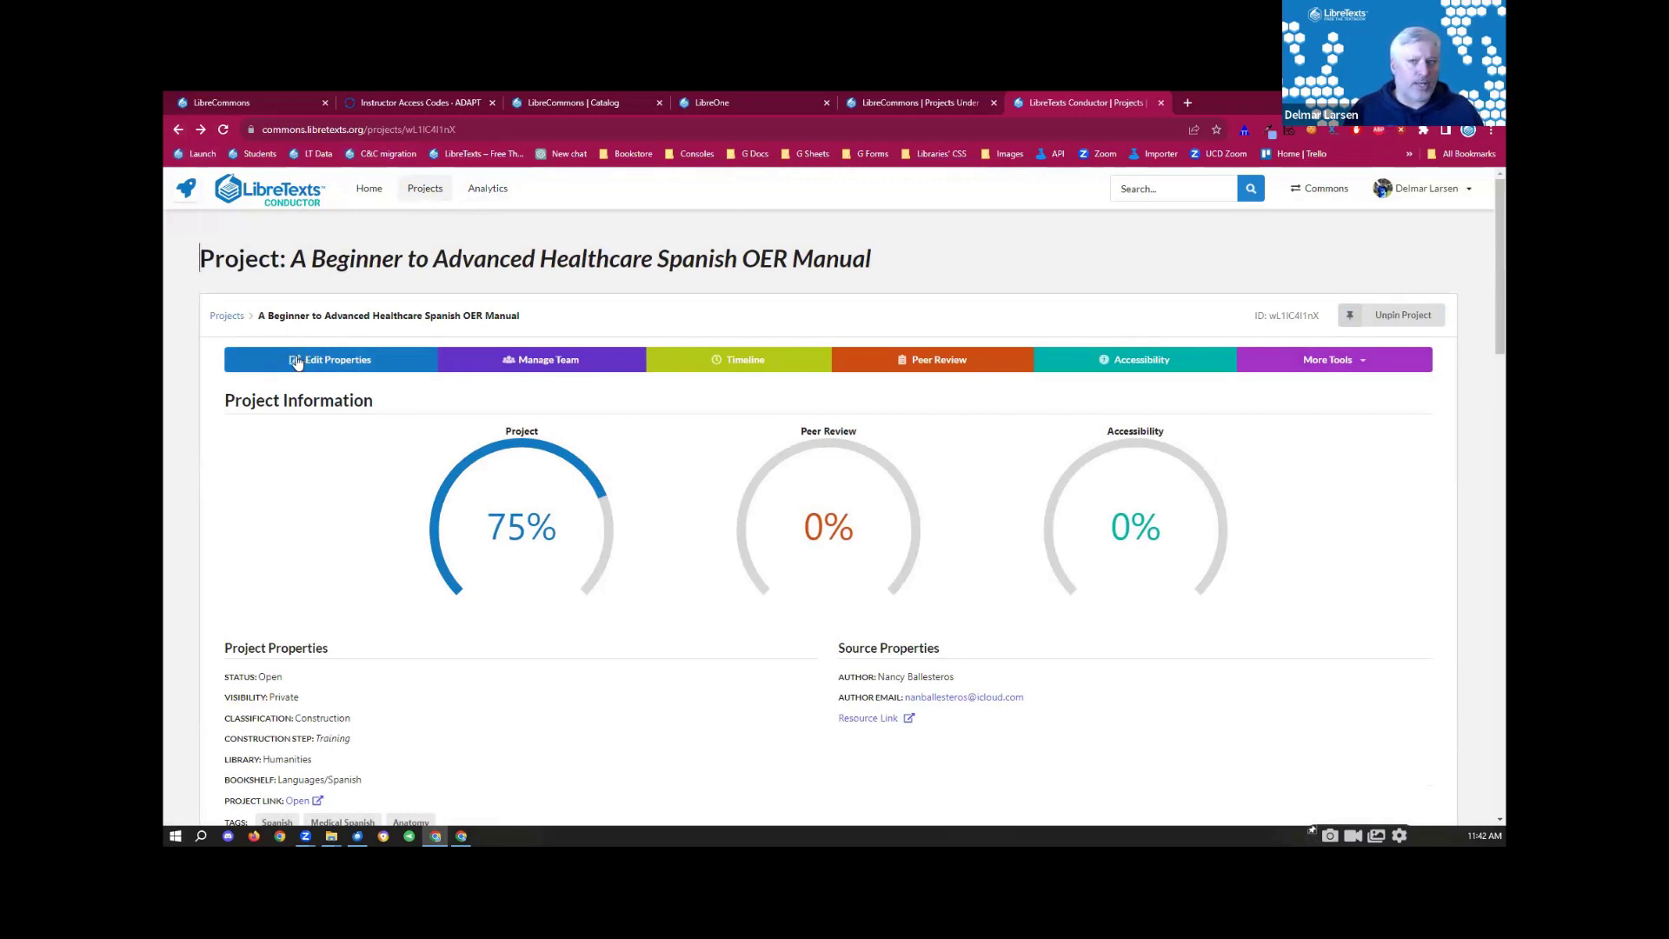
click(413, 197)
click(368, 188)
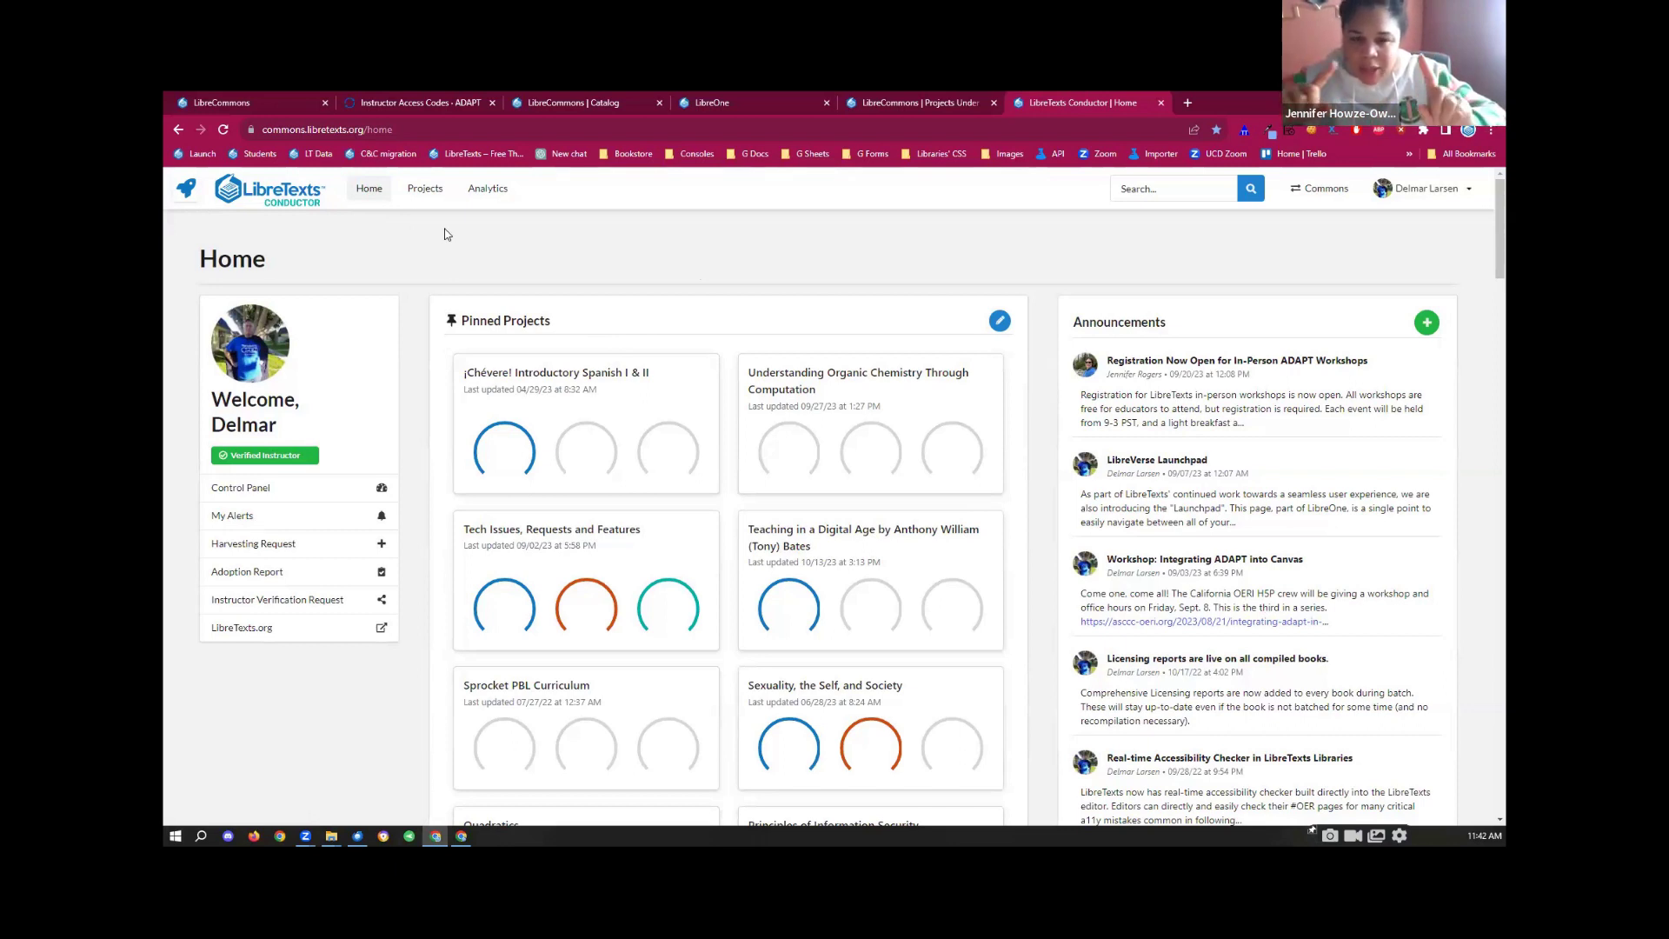
Step: Open one.libretexts.org/home in a new browser tab and look over the LibreOne applications and libraries
click(1187, 102)
text(one.libretexts.org/home)
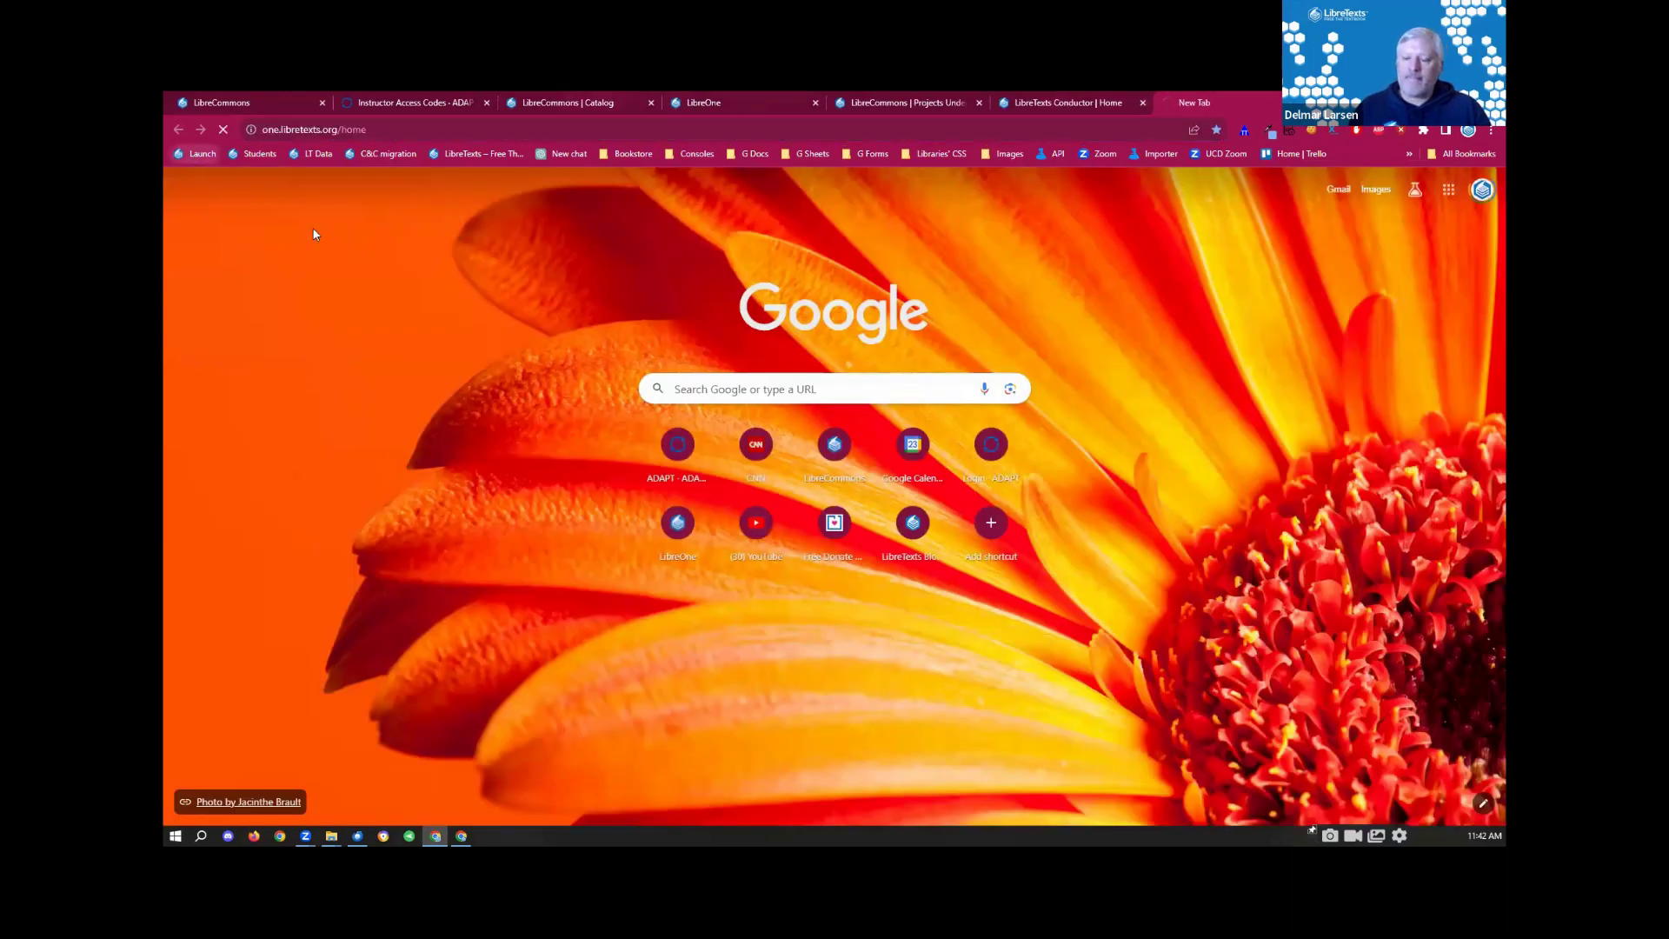
key(Return)
scroll(1482, 313, down, 1)
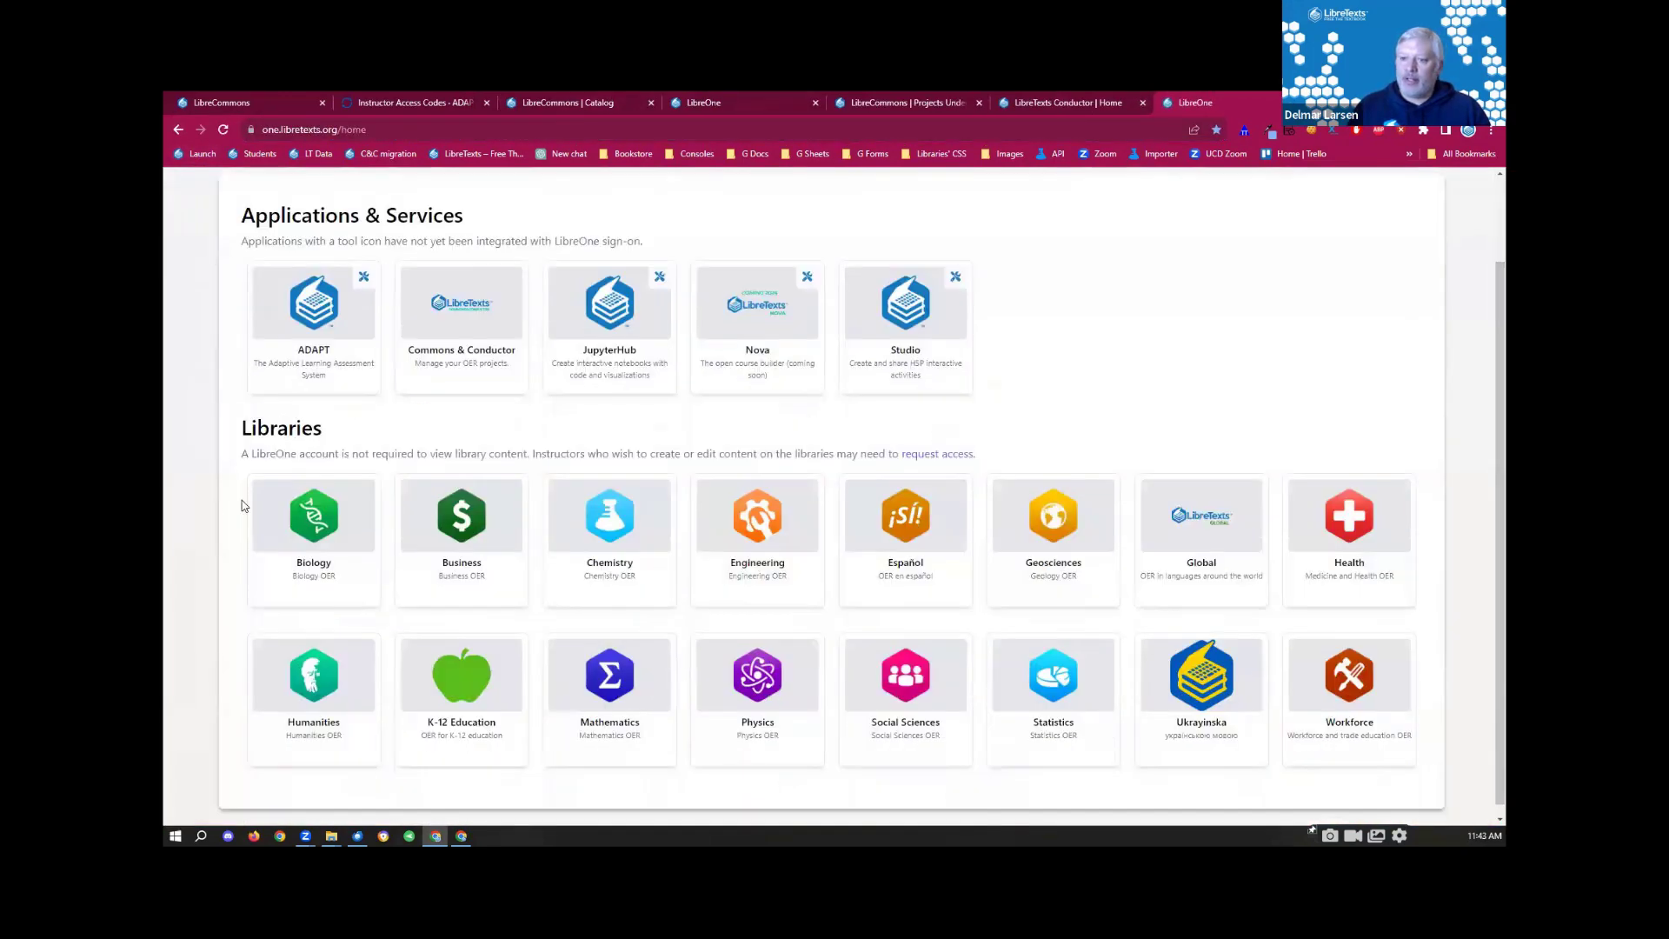
Step: Open the Chemistry library from LibreOne, and view its developer options and tools
click(605, 525)
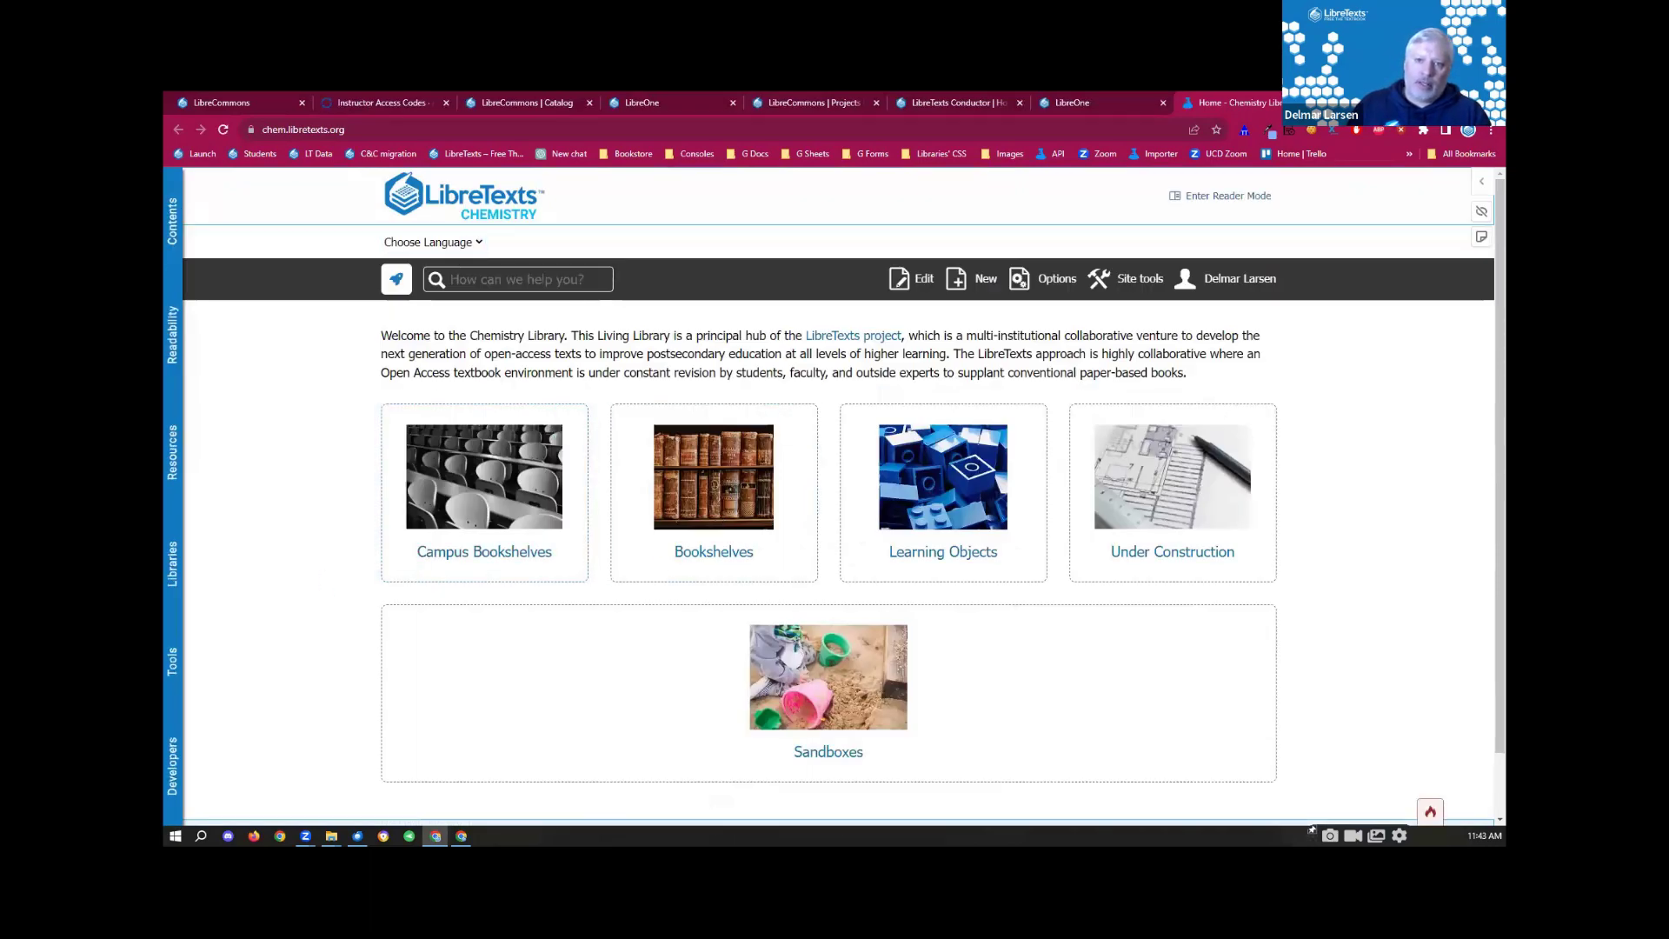
click(173, 785)
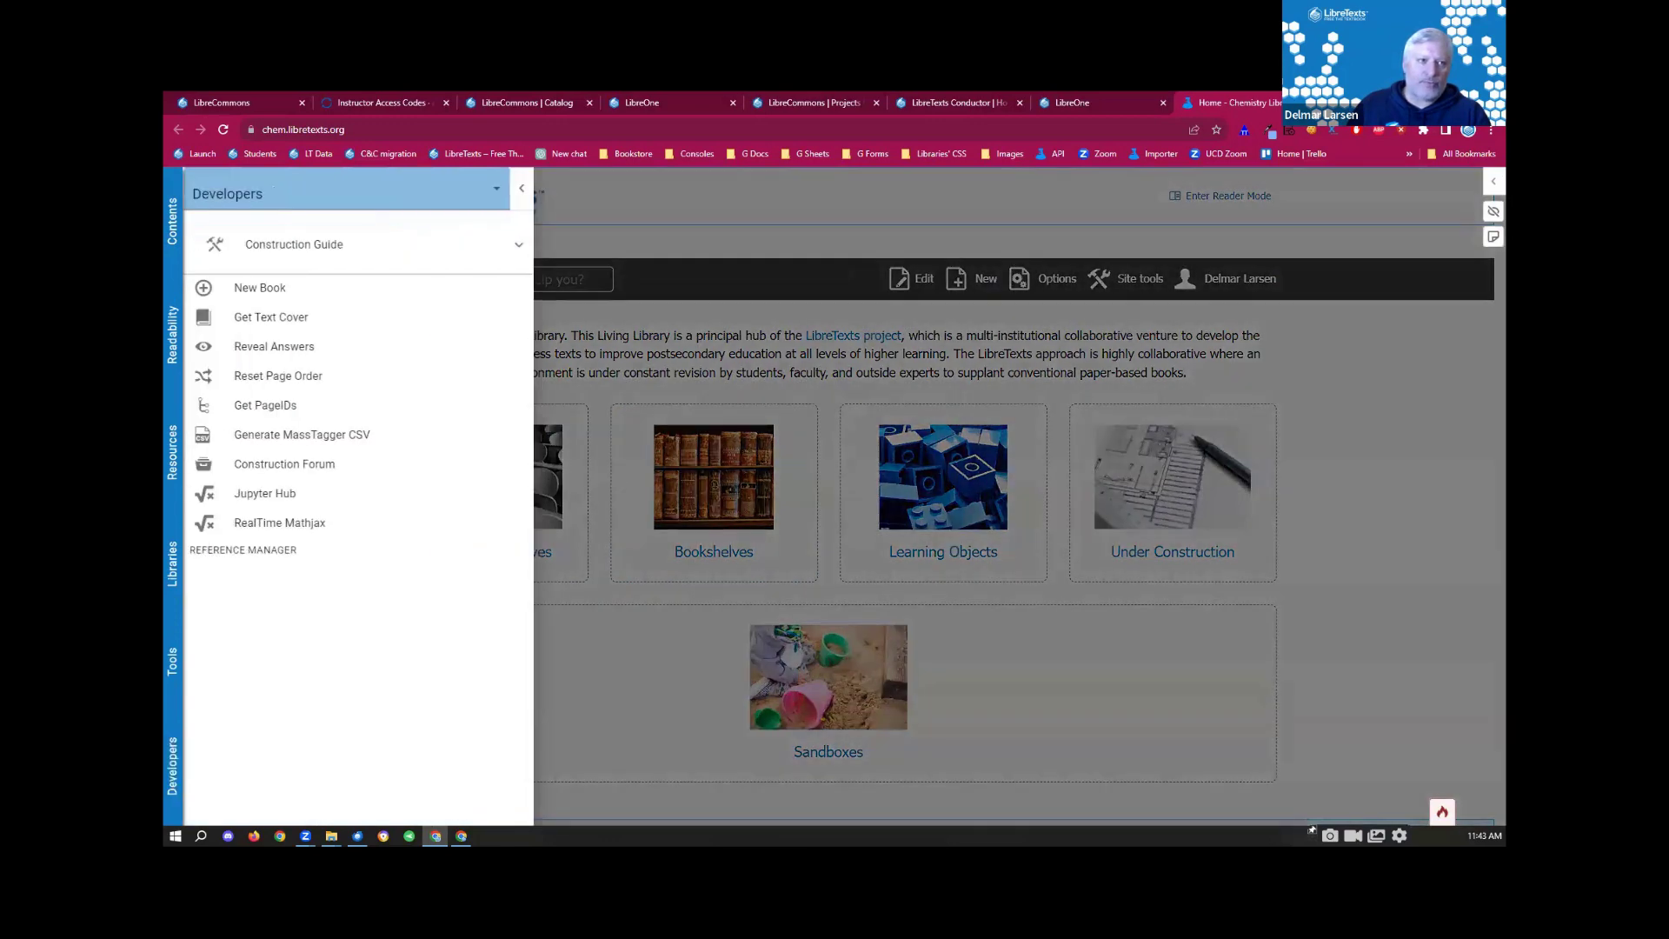
click(172, 662)
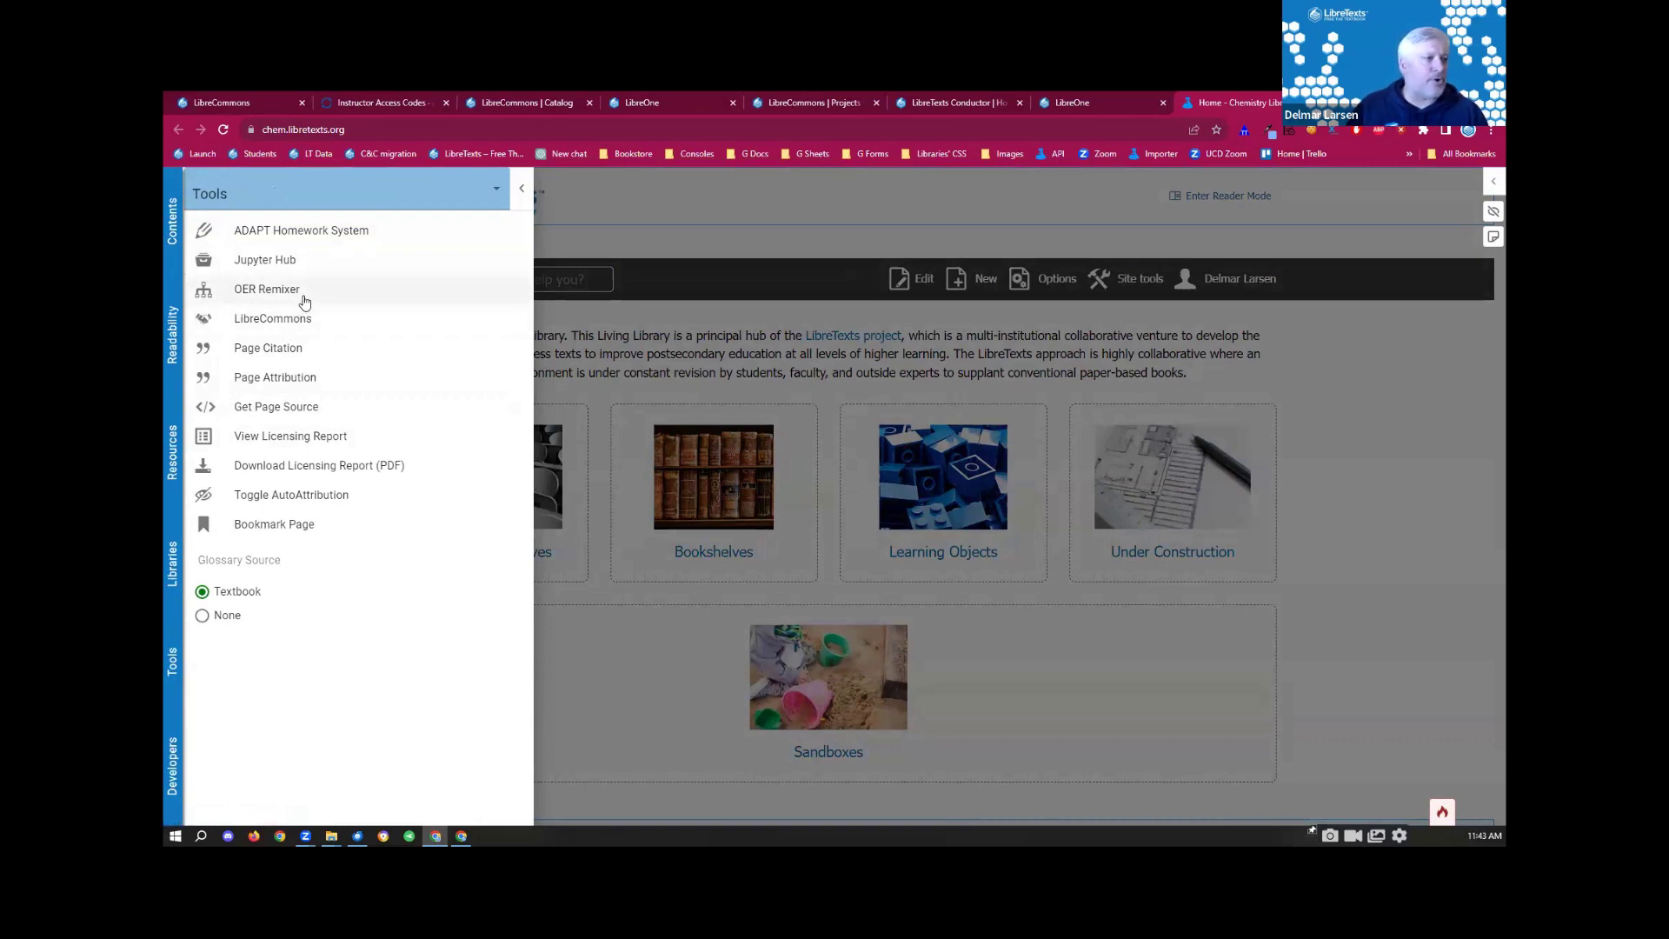
click(619, 363)
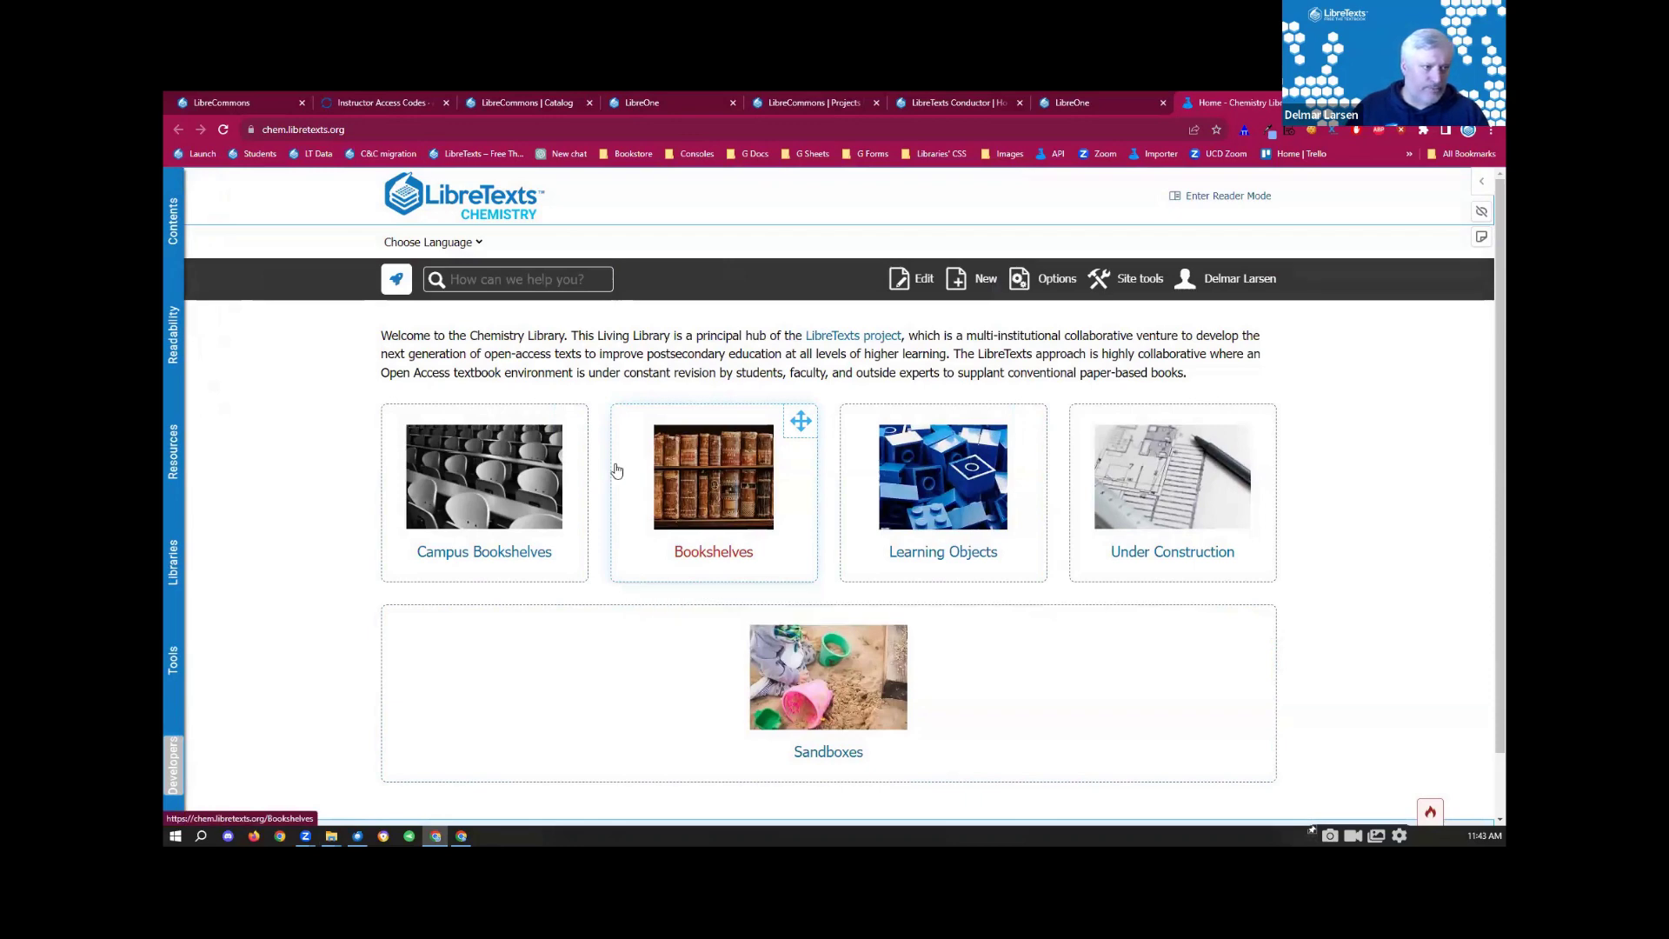
Step: Switch back to Conductor and view the project information of the pinned project ¡Chévere! Introductory Spanish I & II
click(949, 102)
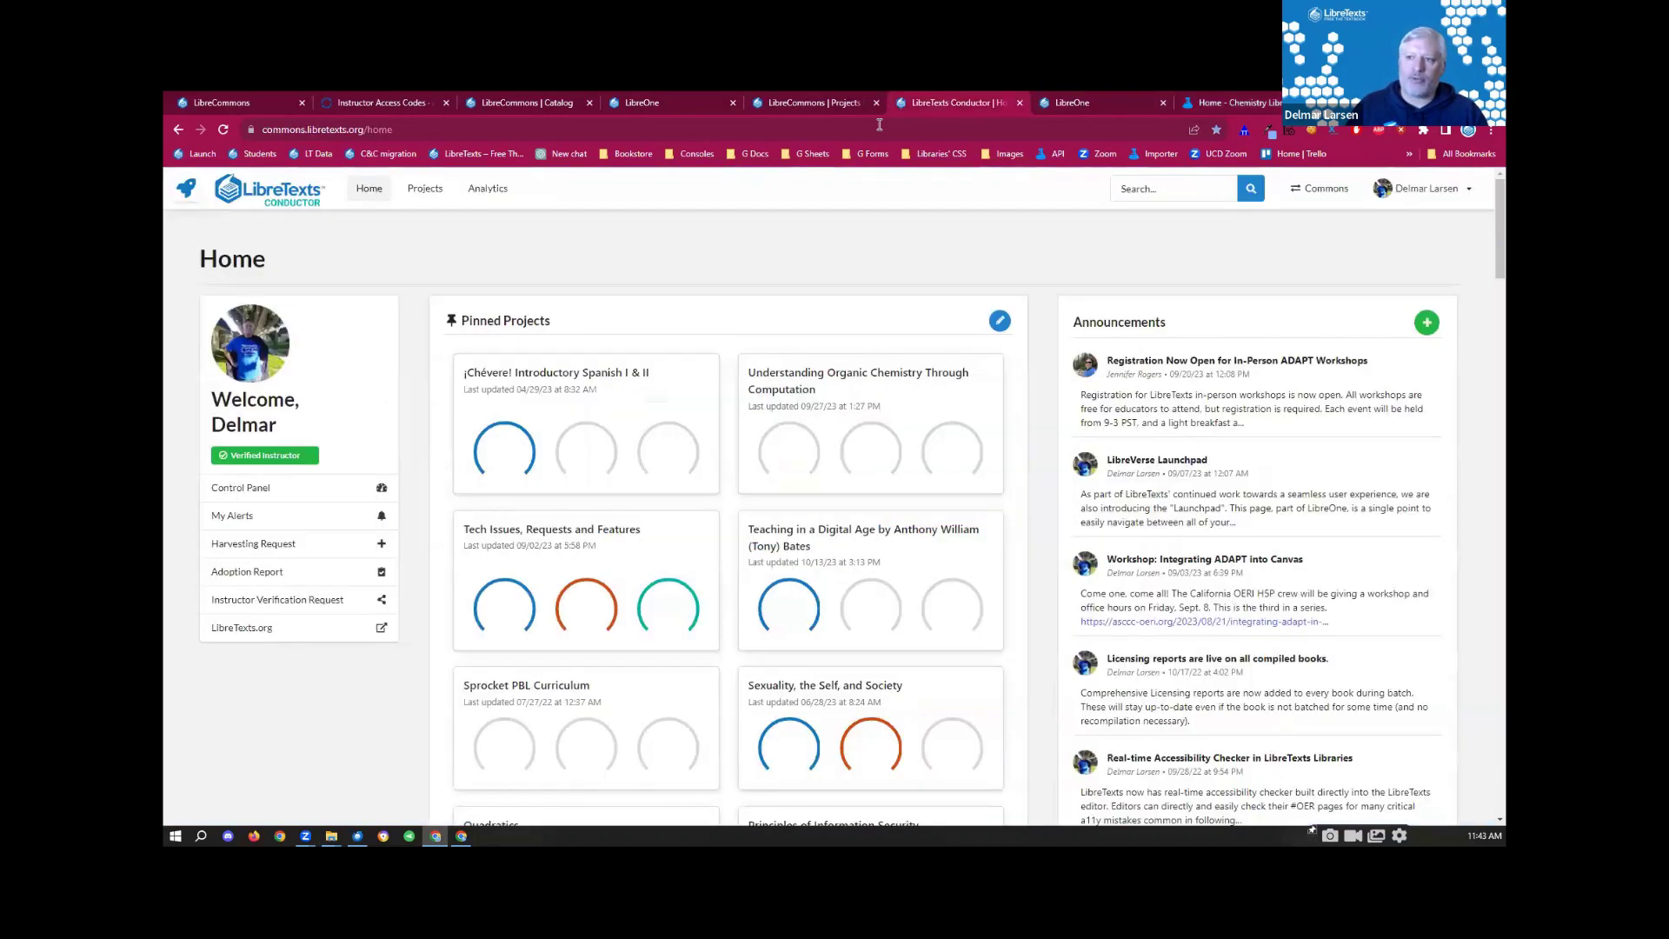
click(508, 382)
scroll(217, 408, down, 2)
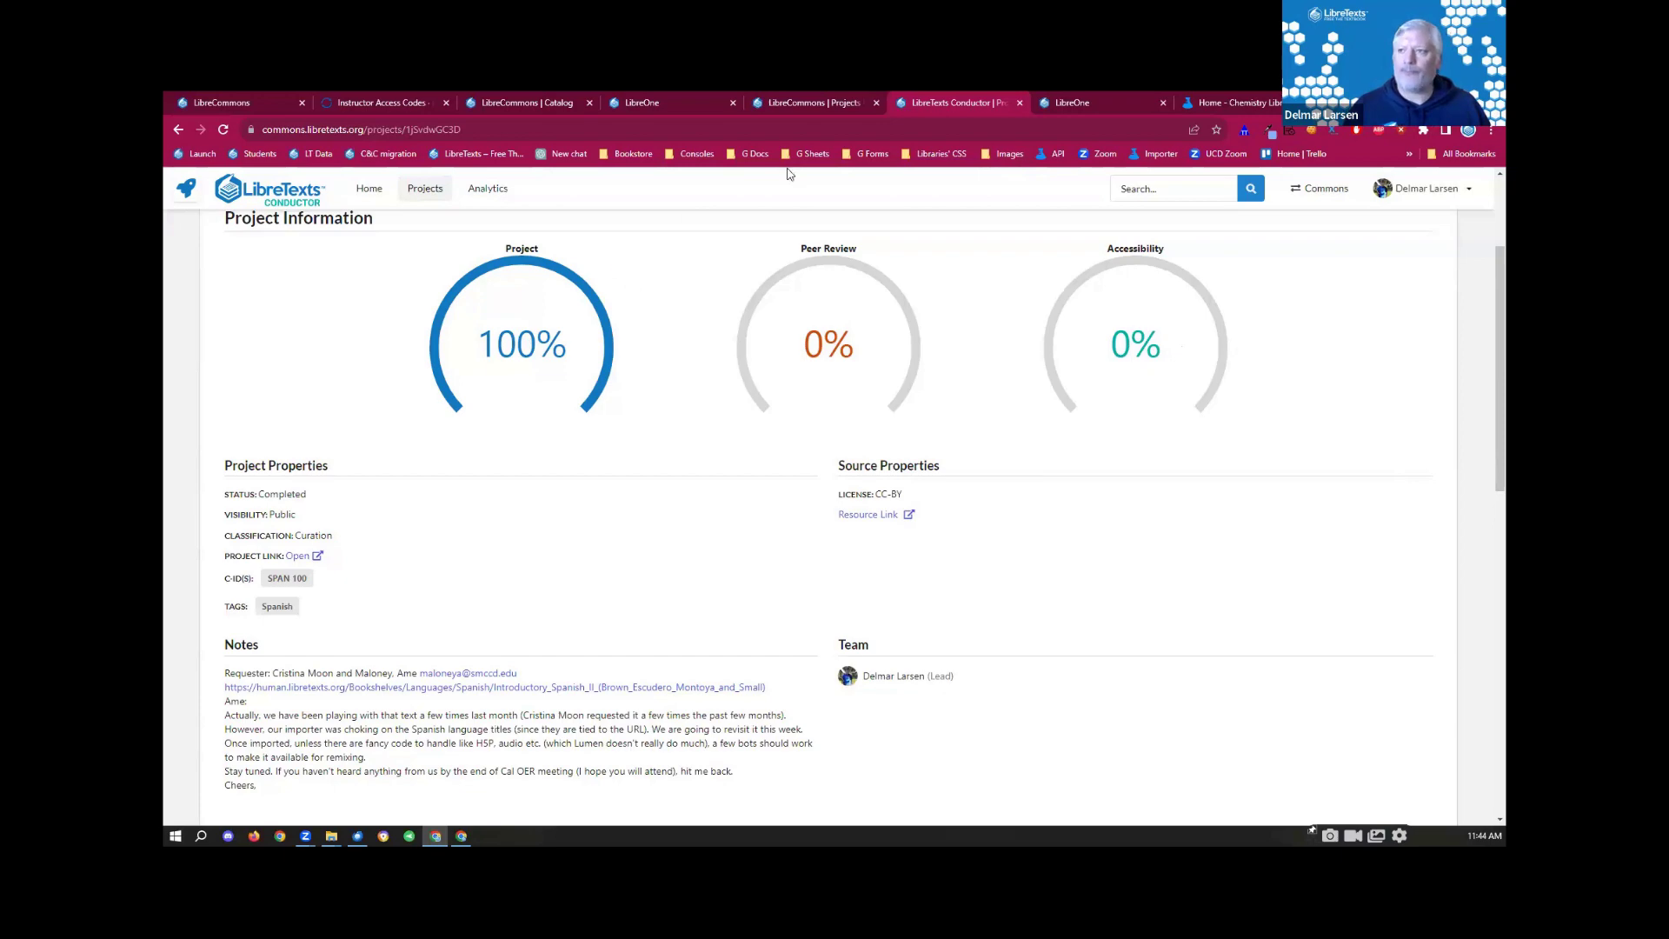
Step: Leave the ¡Chévere! Introductory Spanish I & II project by way of the project list and return to Conductor's home page
click(832, 92)
click(896, 96)
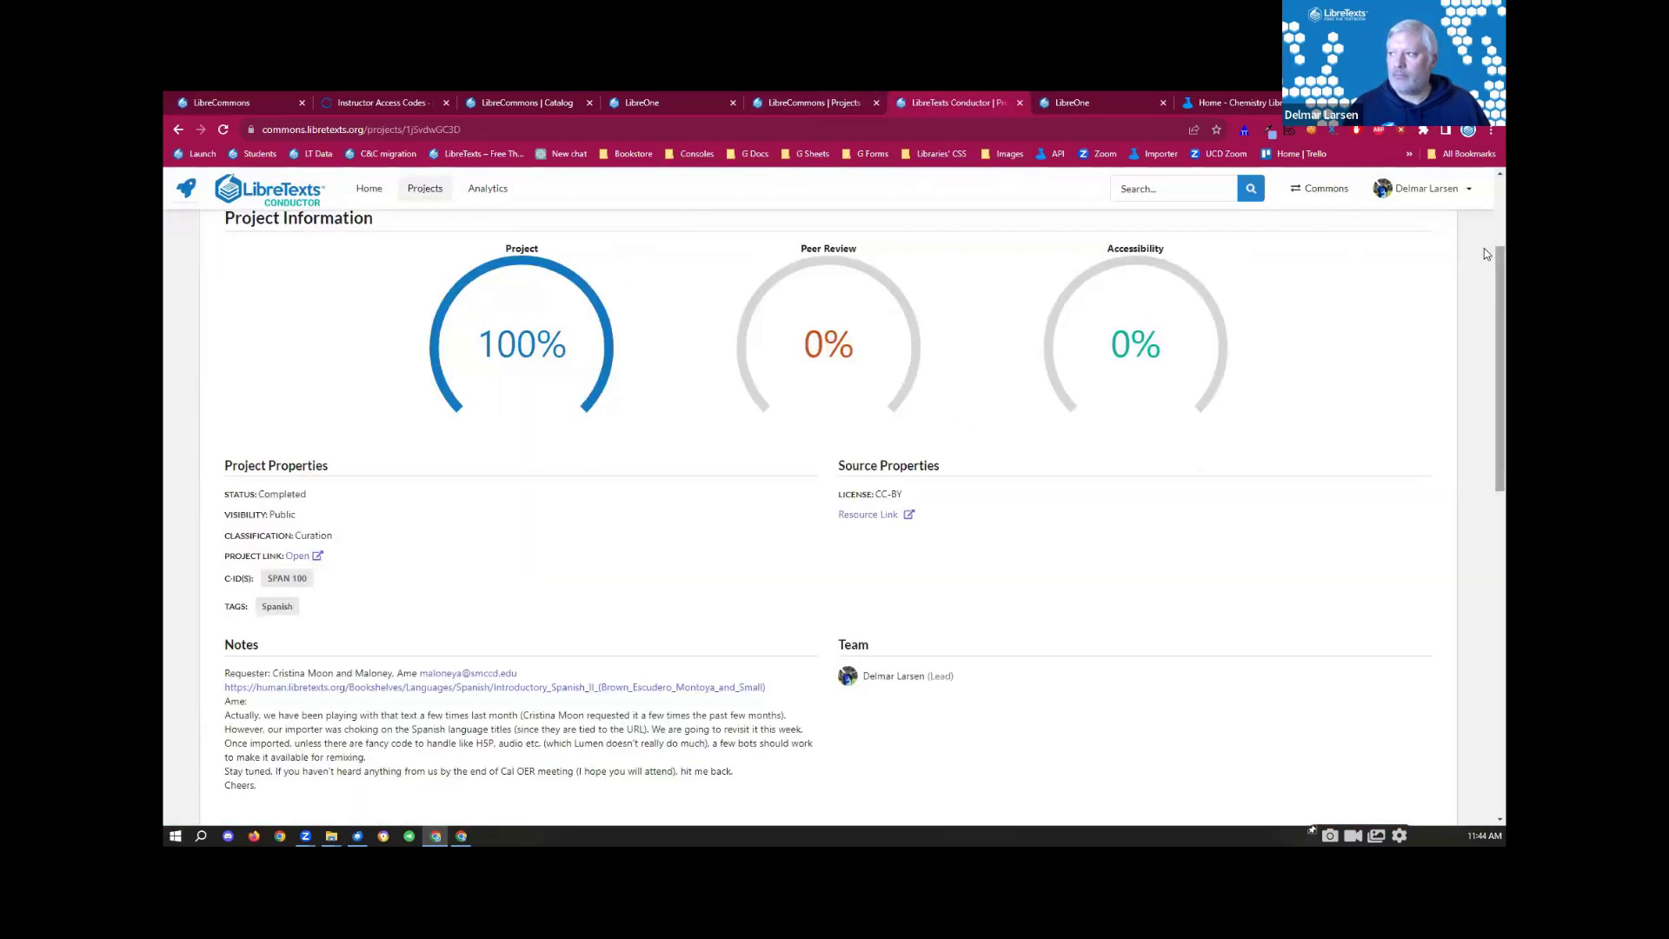
scroll(1483, 247, up, 2)
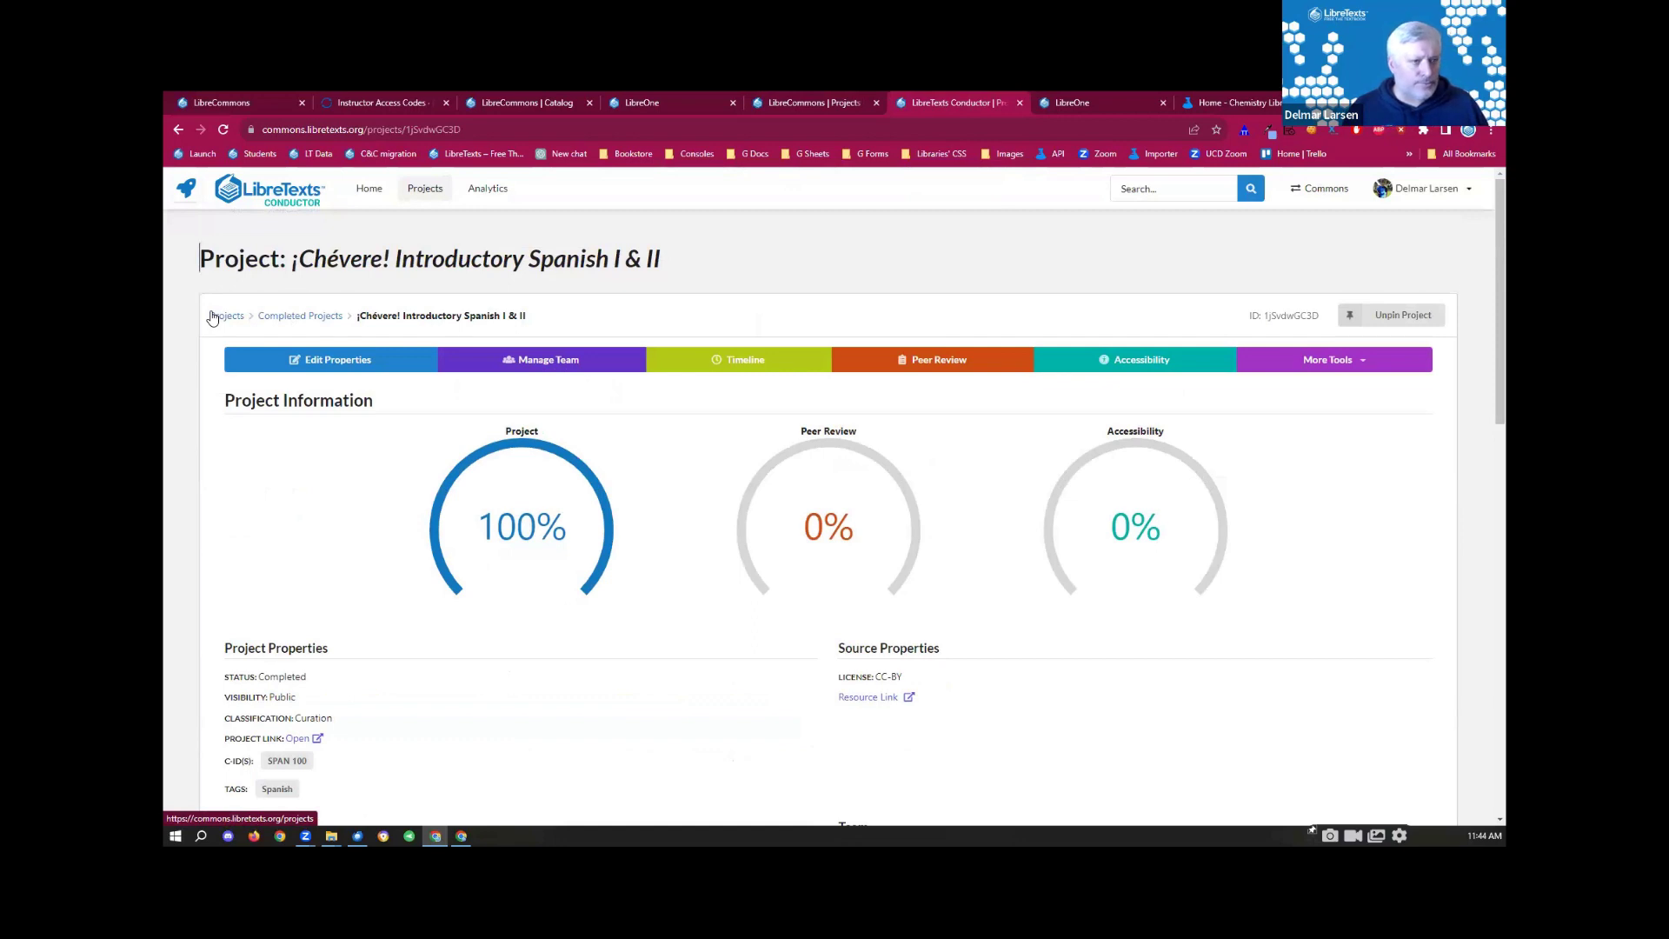
click(223, 318)
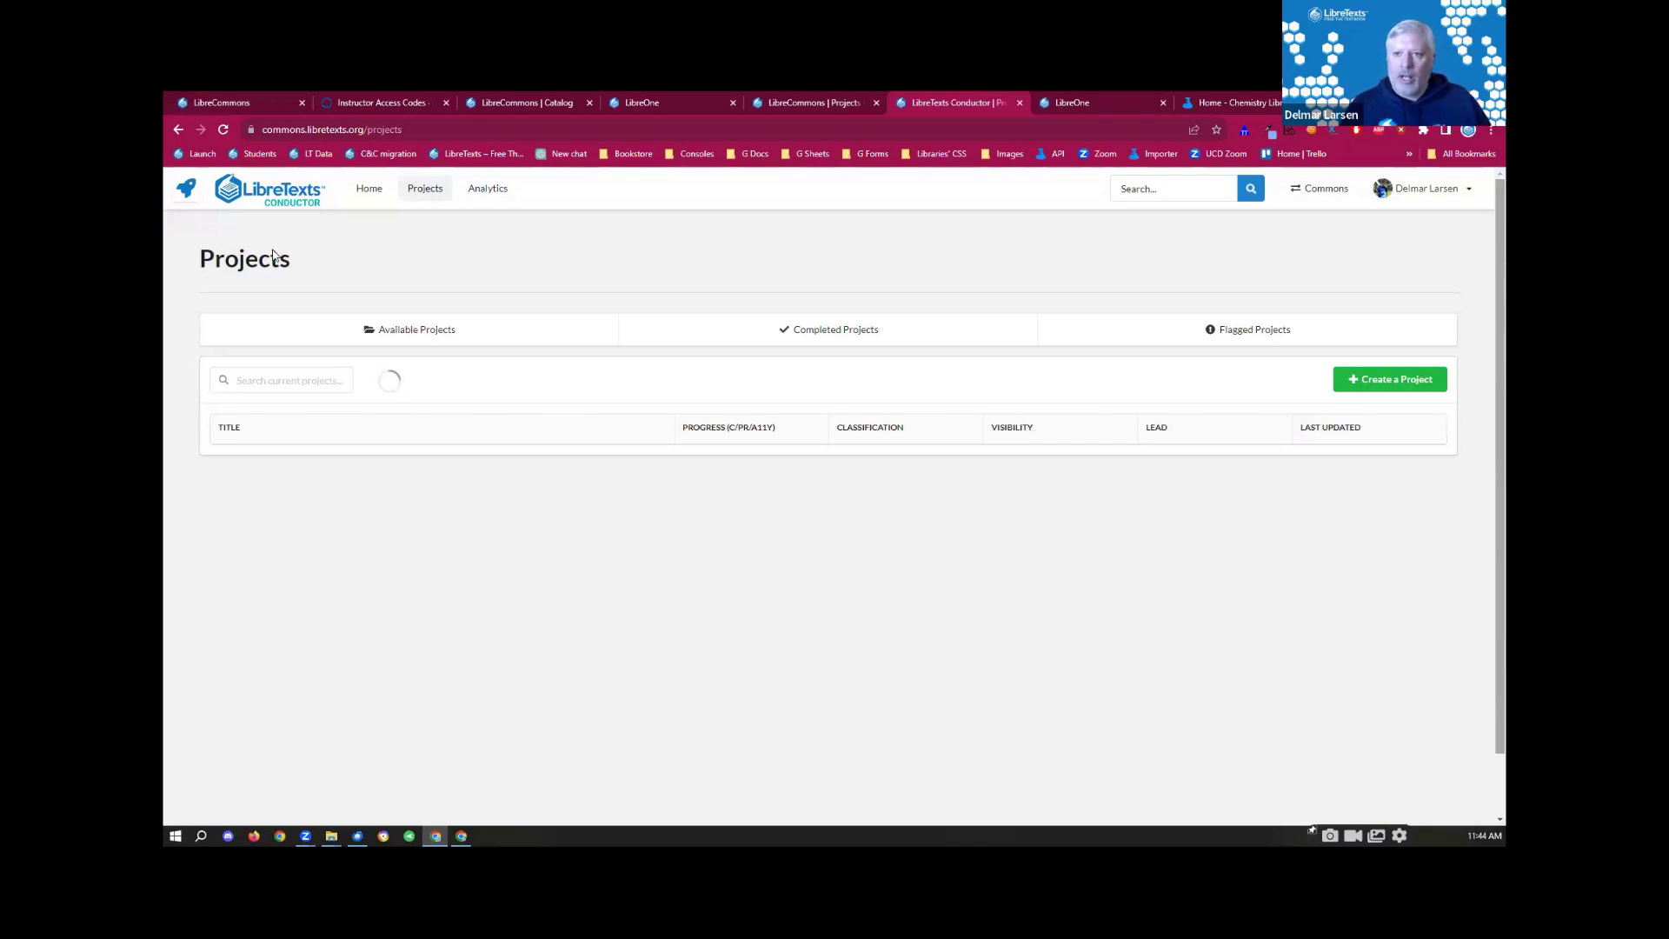
click(284, 199)
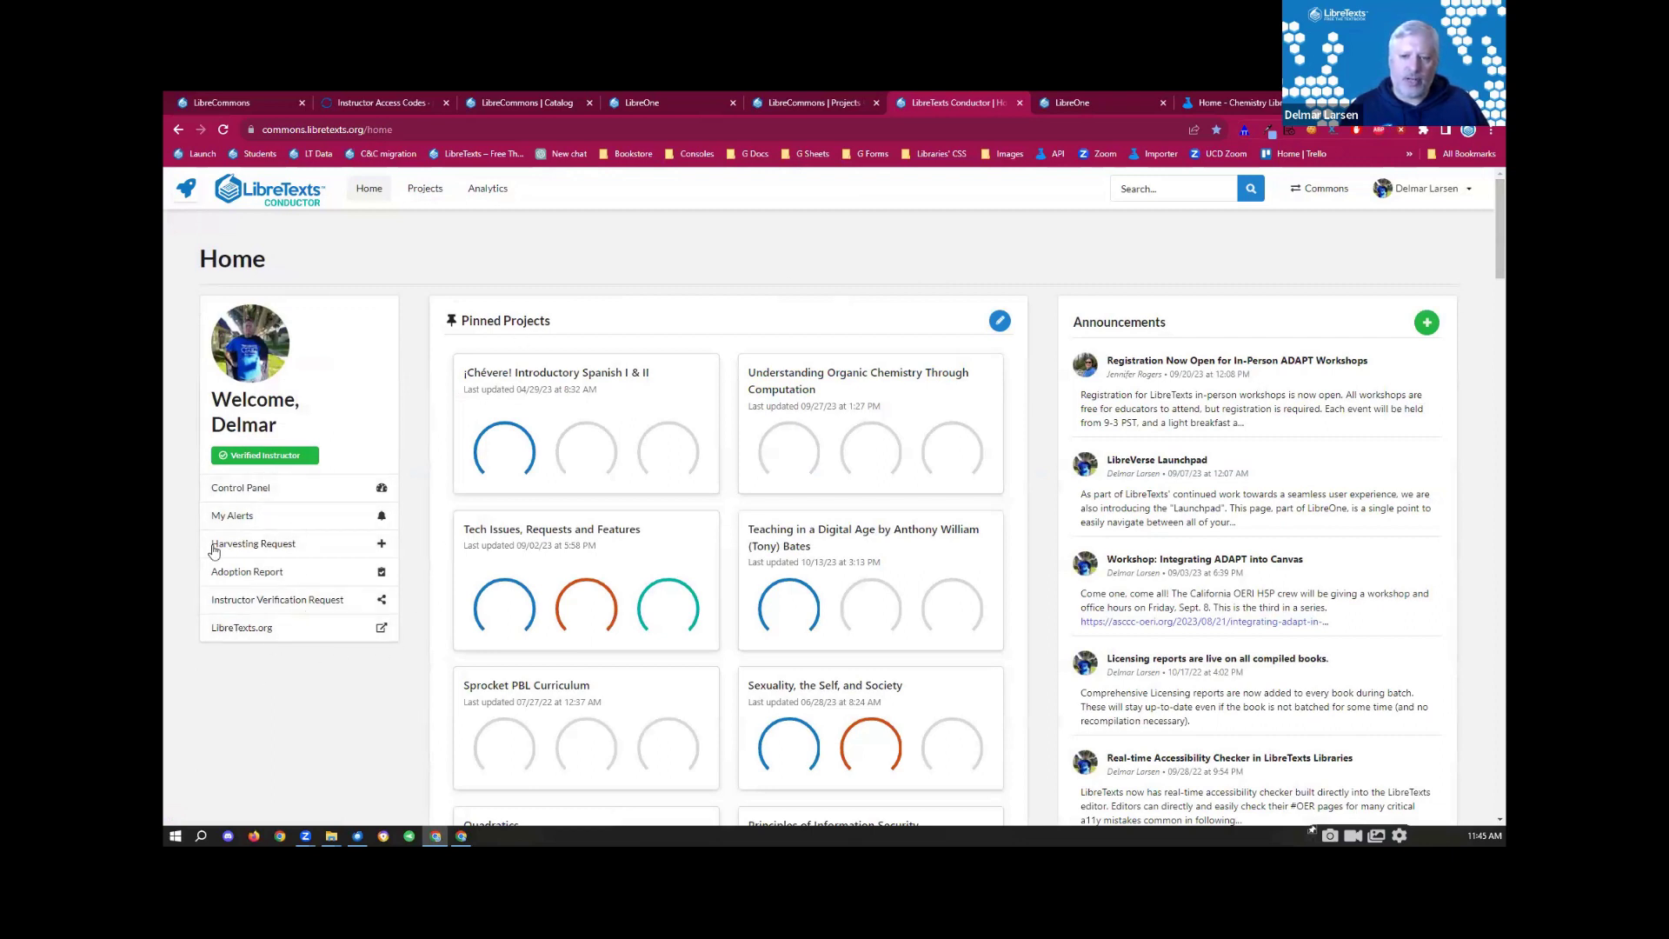
Step: Create an instant alert under My Alerts with the search query "calculus" for projects, books, and homework or assessments
click(299, 518)
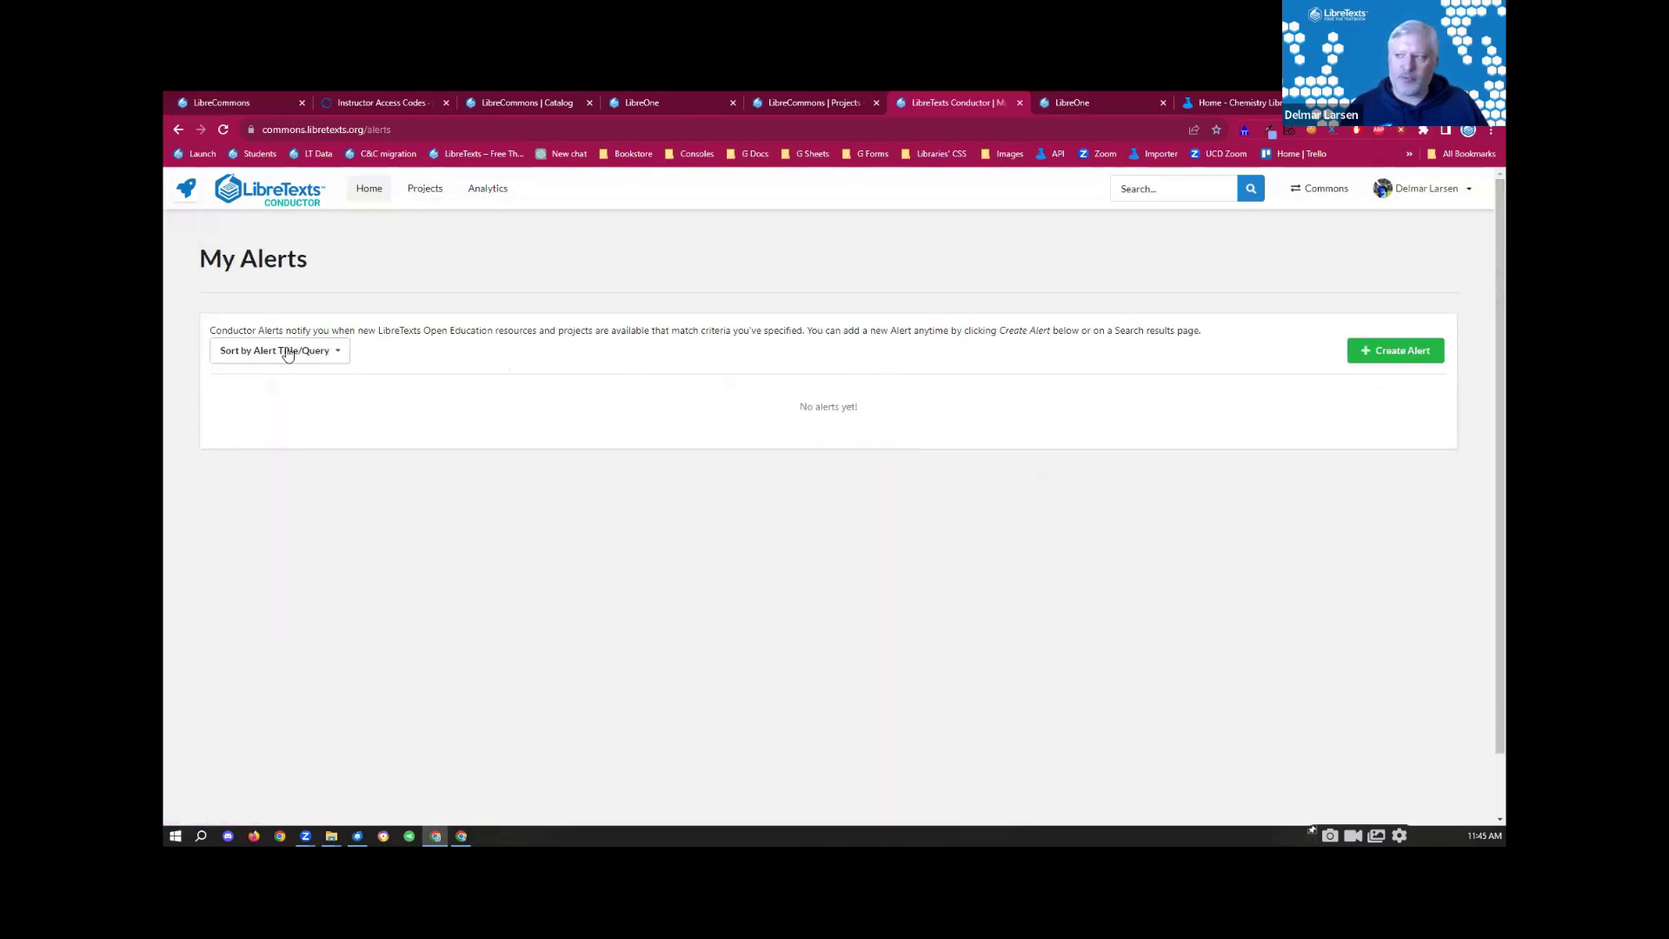
click(1410, 352)
click(435, 413)
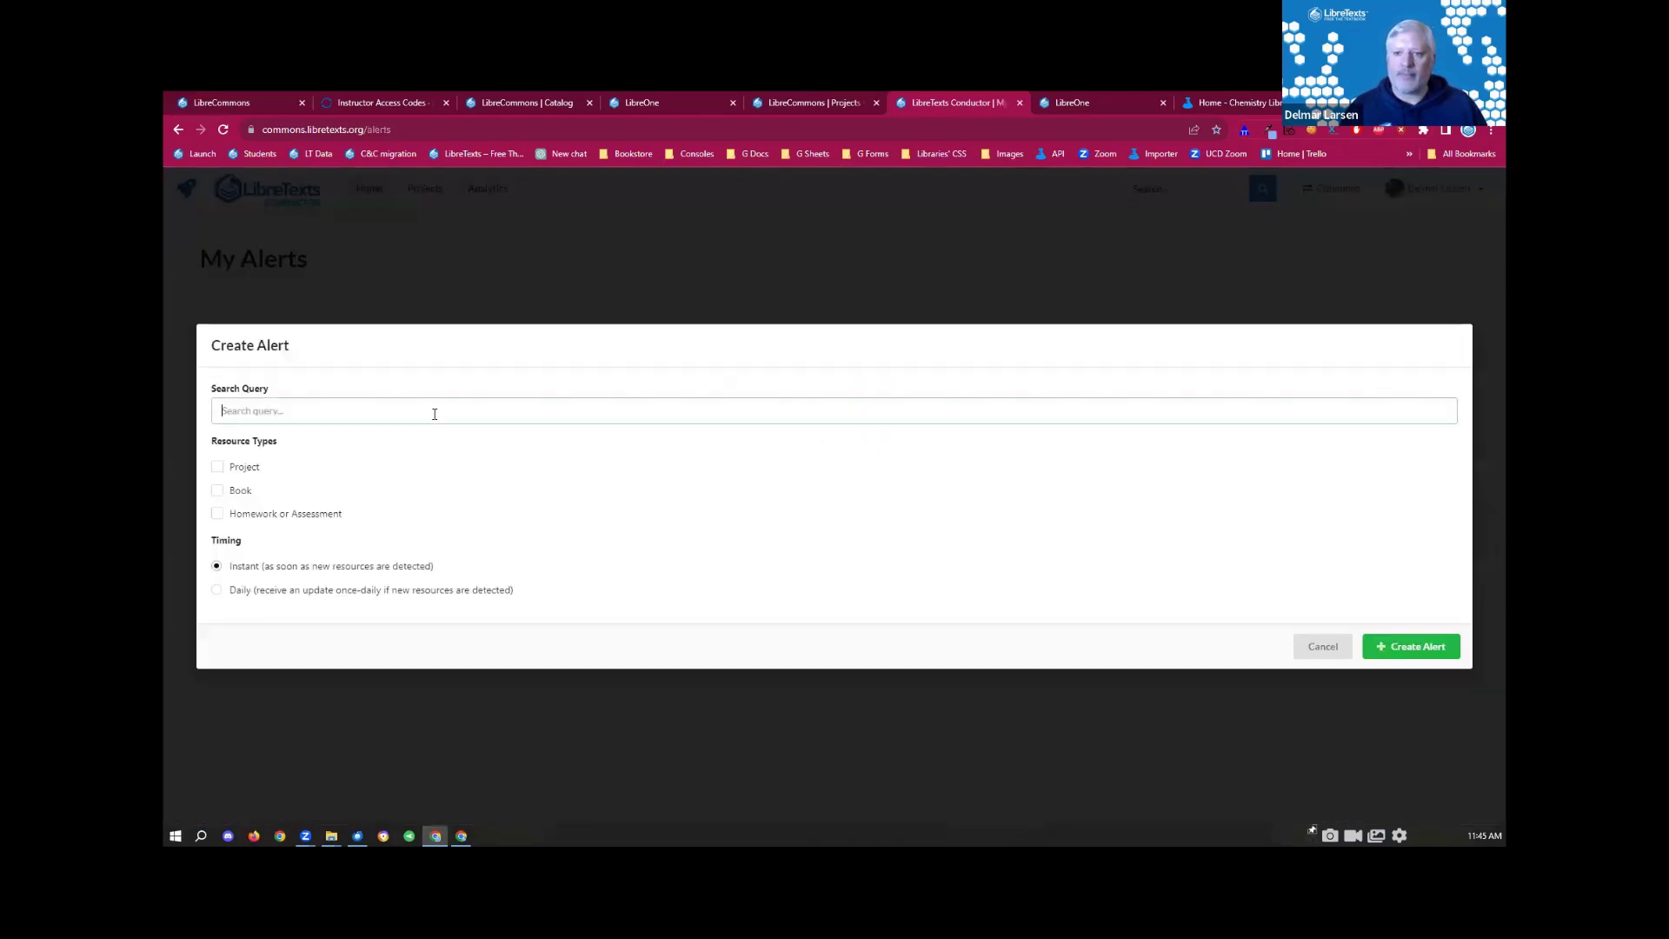
text(calculus)
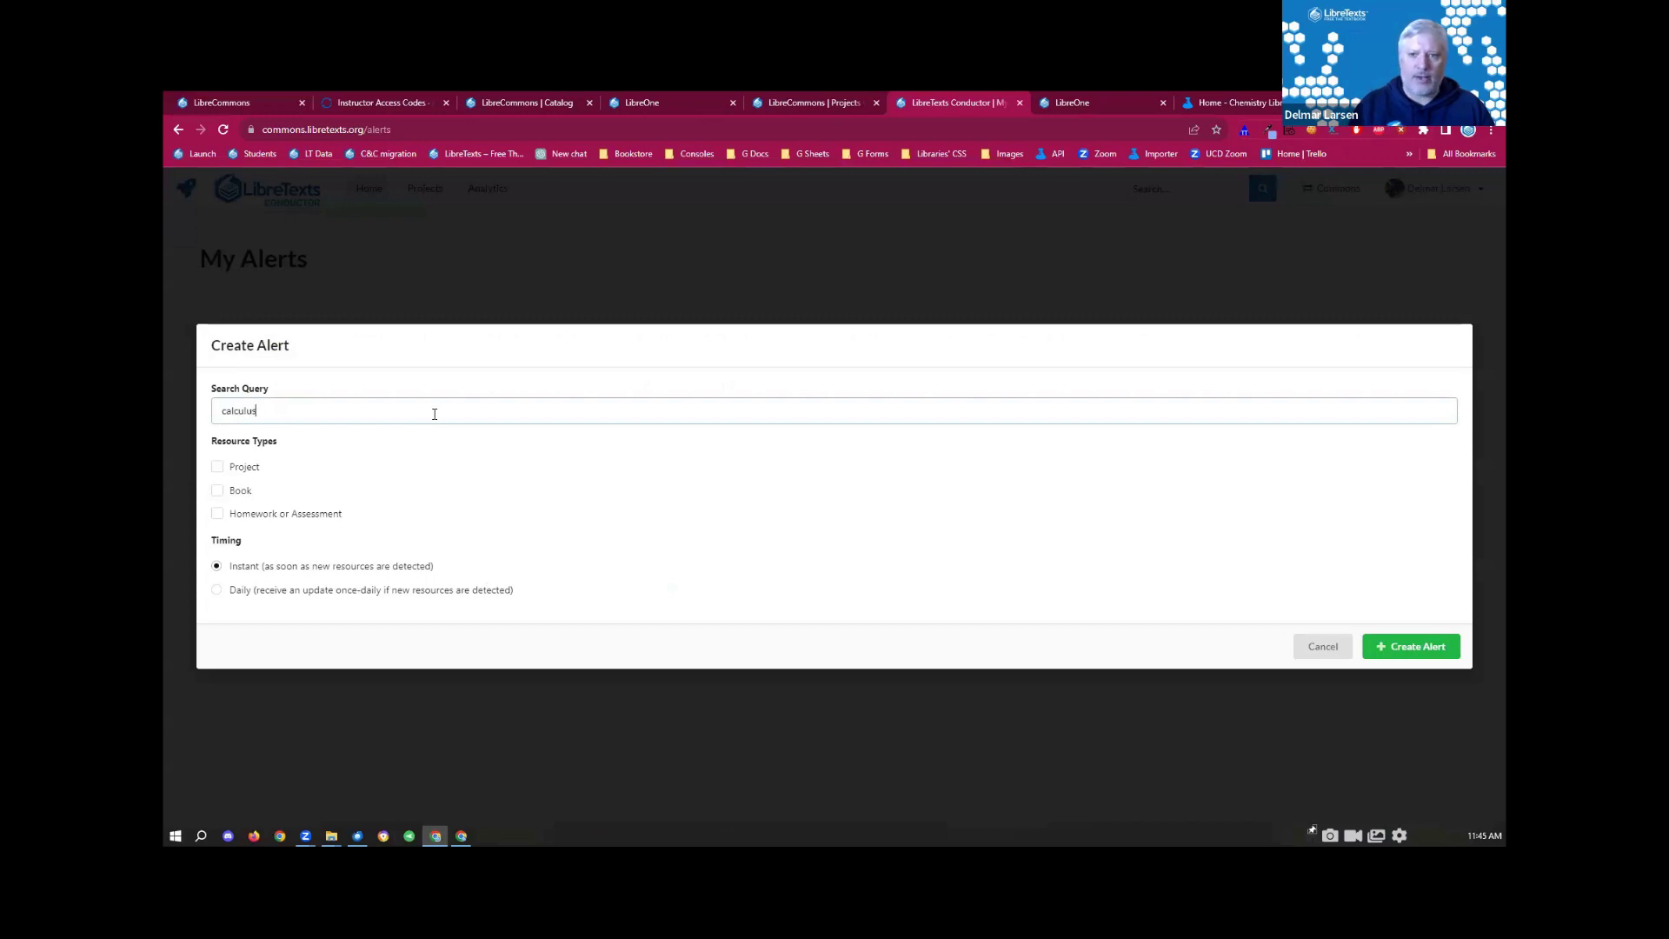
click(218, 467)
click(217, 464)
click(1409, 672)
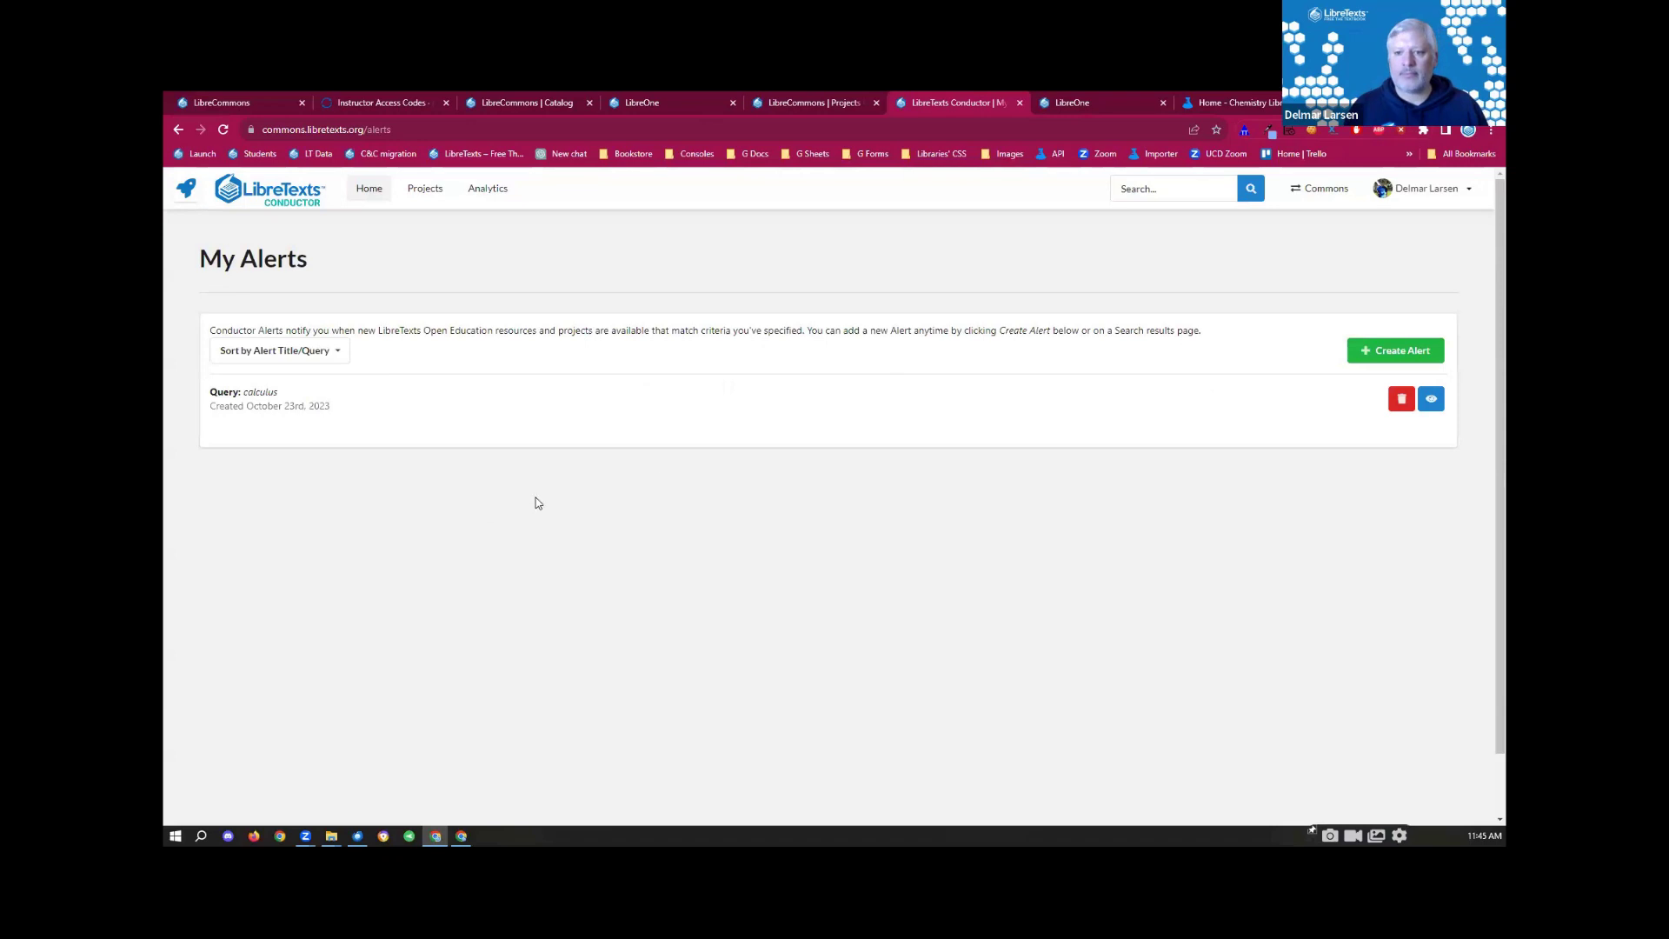
Step: View the details of the calculus alert, and delete the alert
click(1430, 398)
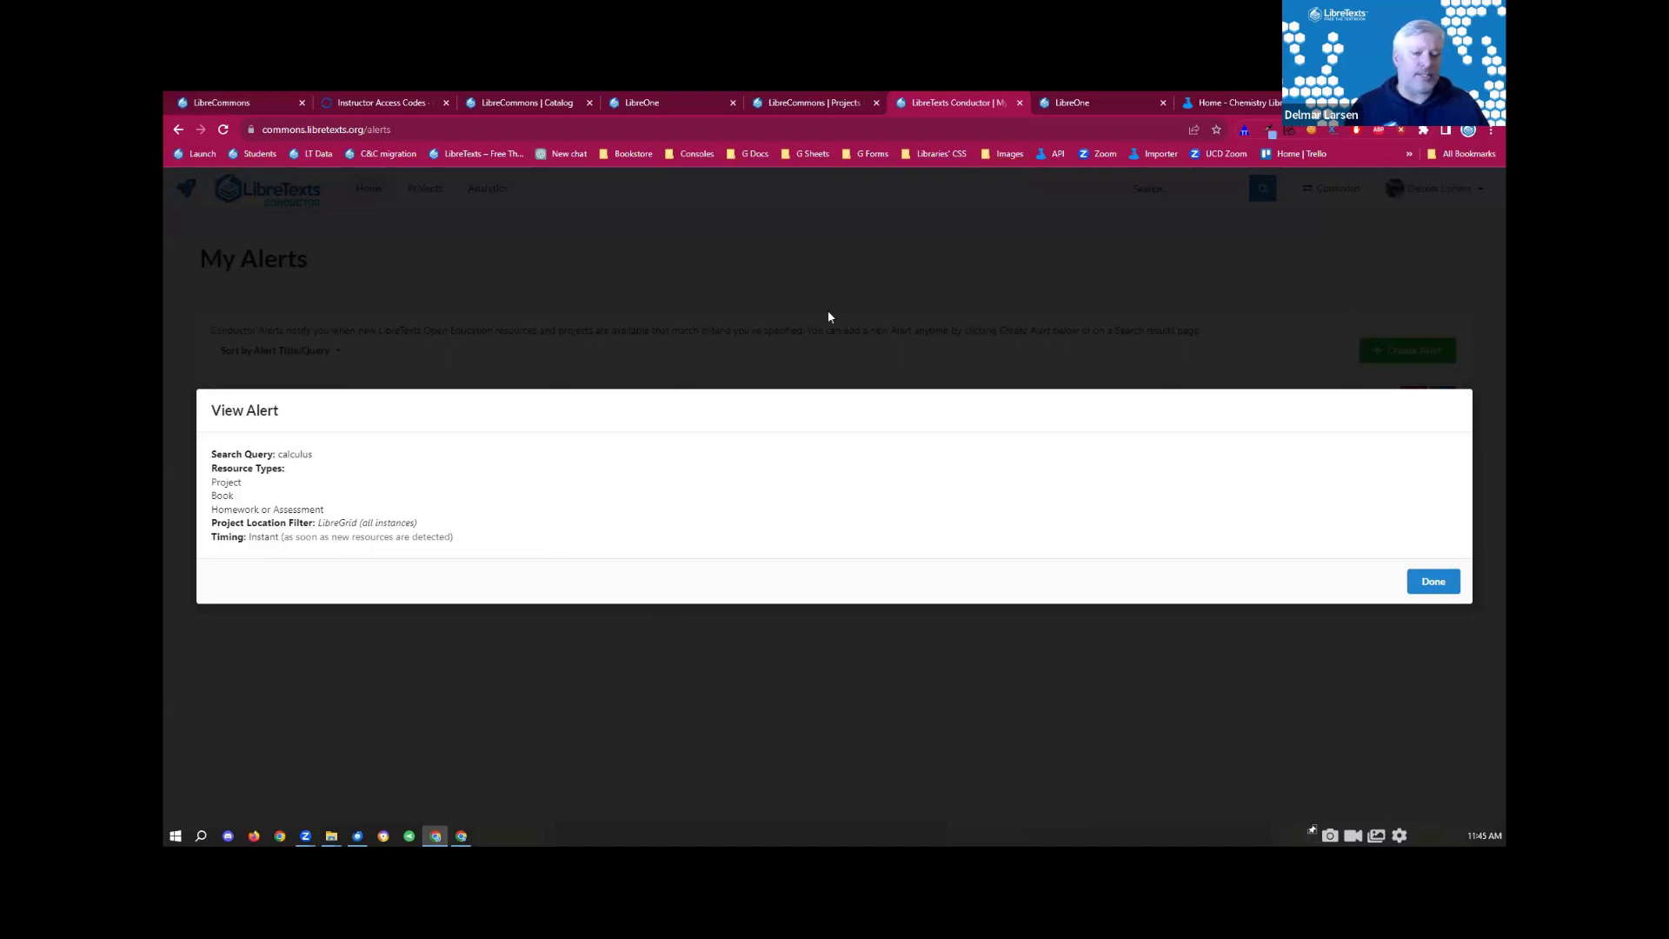
click(1432, 582)
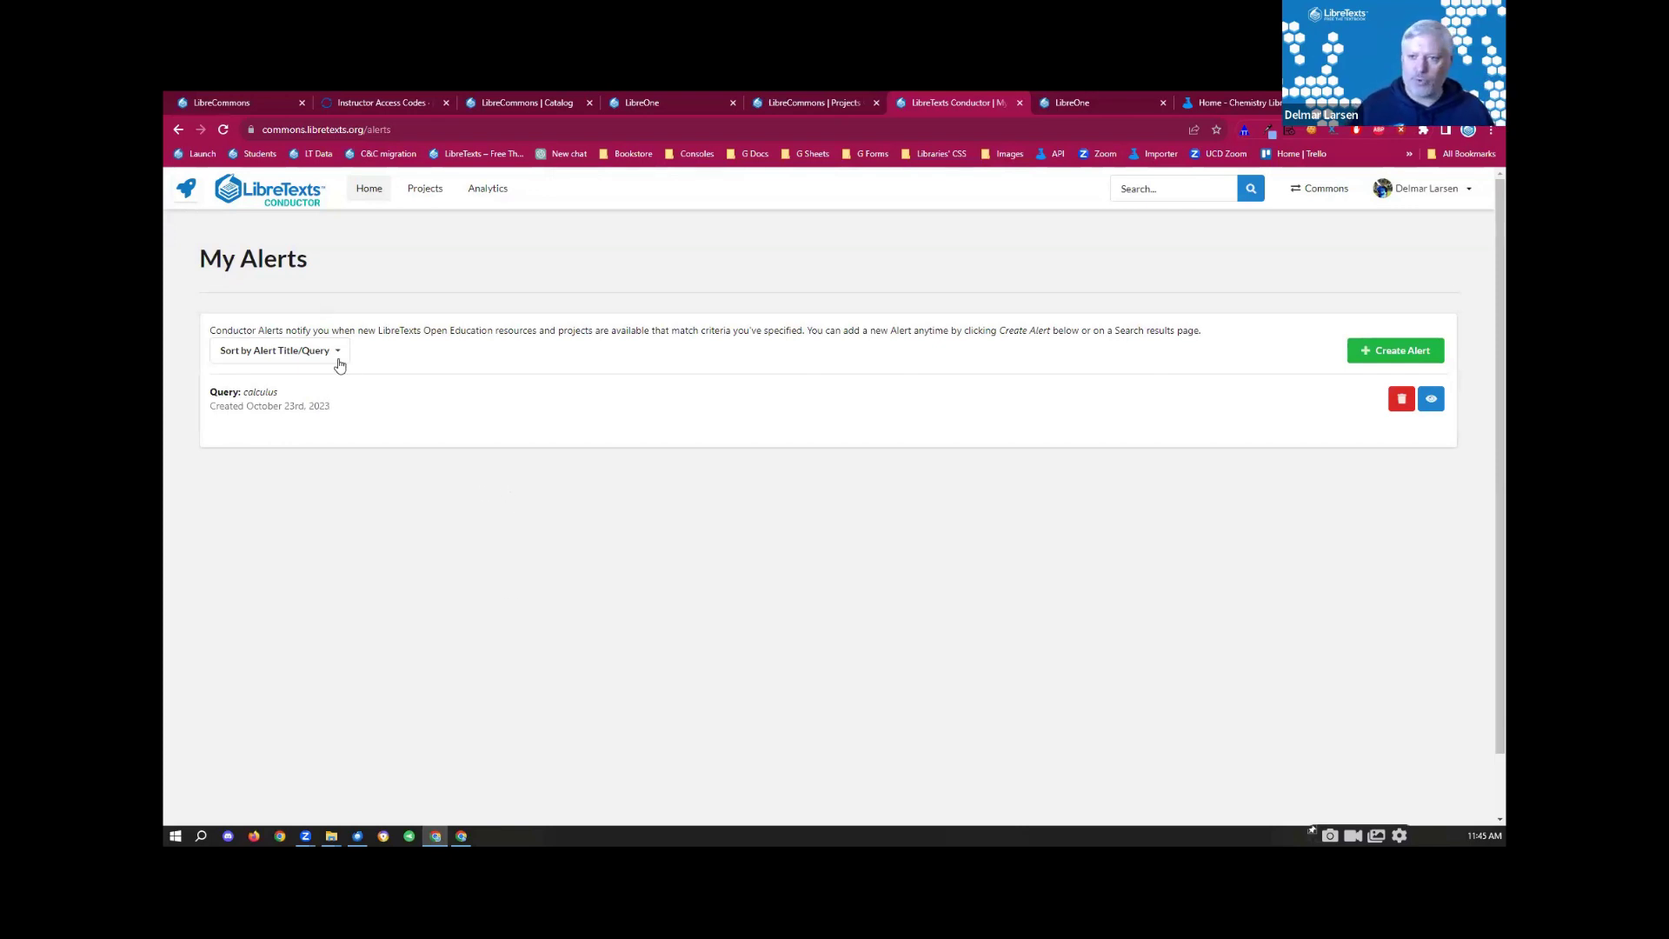
click(1401, 398)
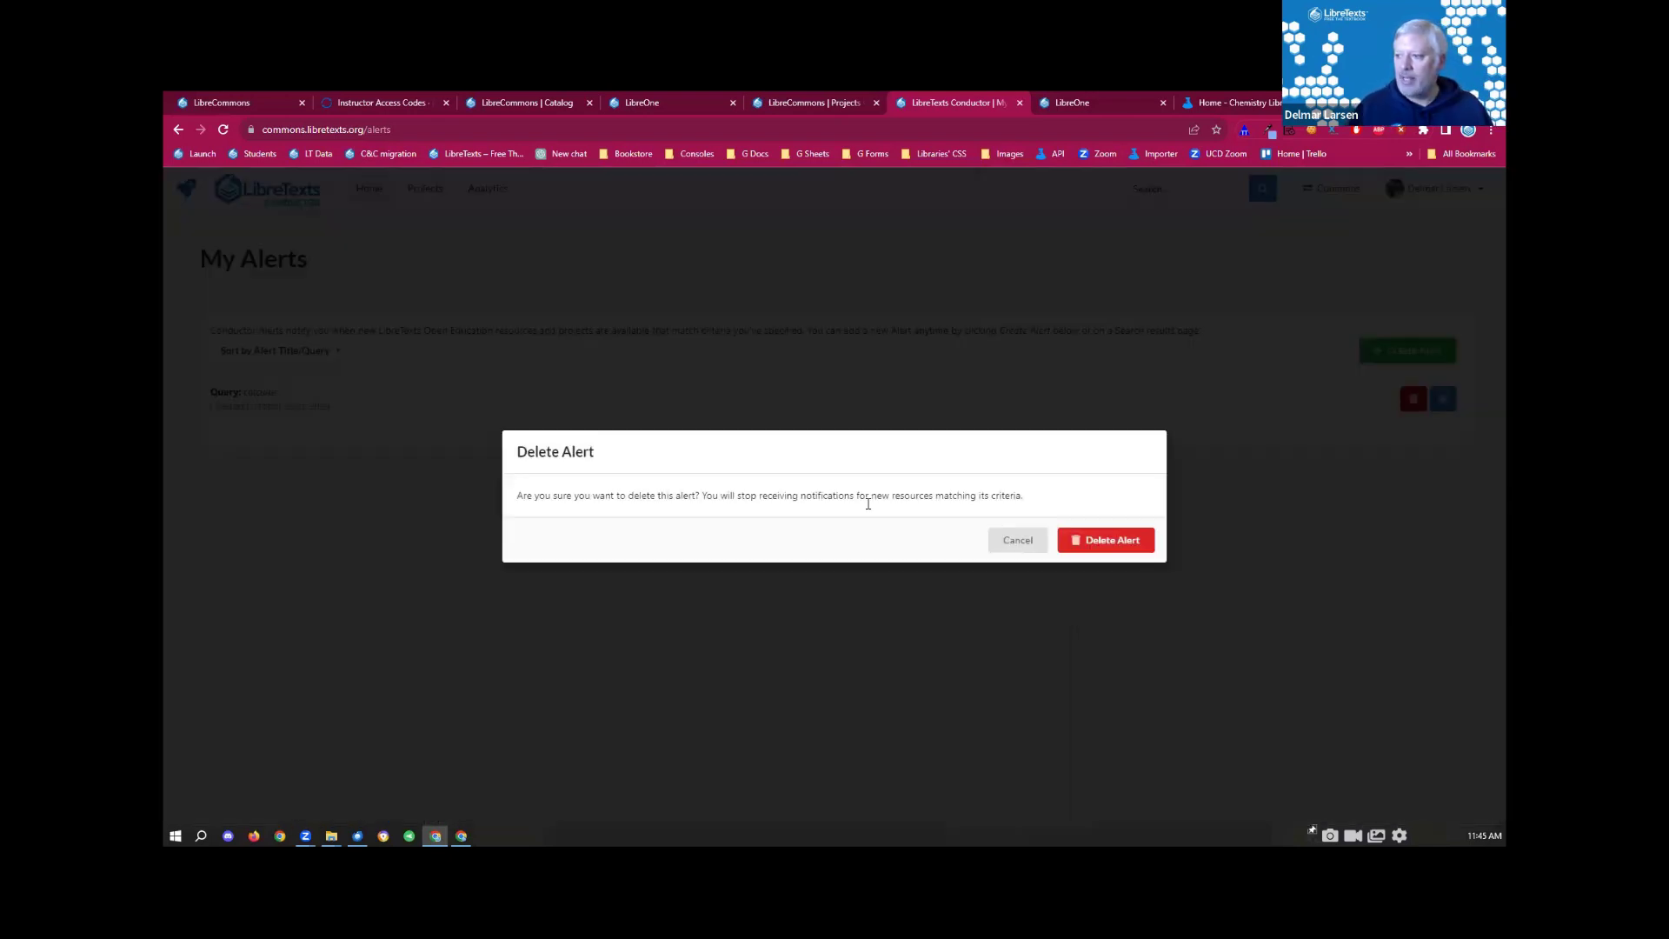
click(1096, 540)
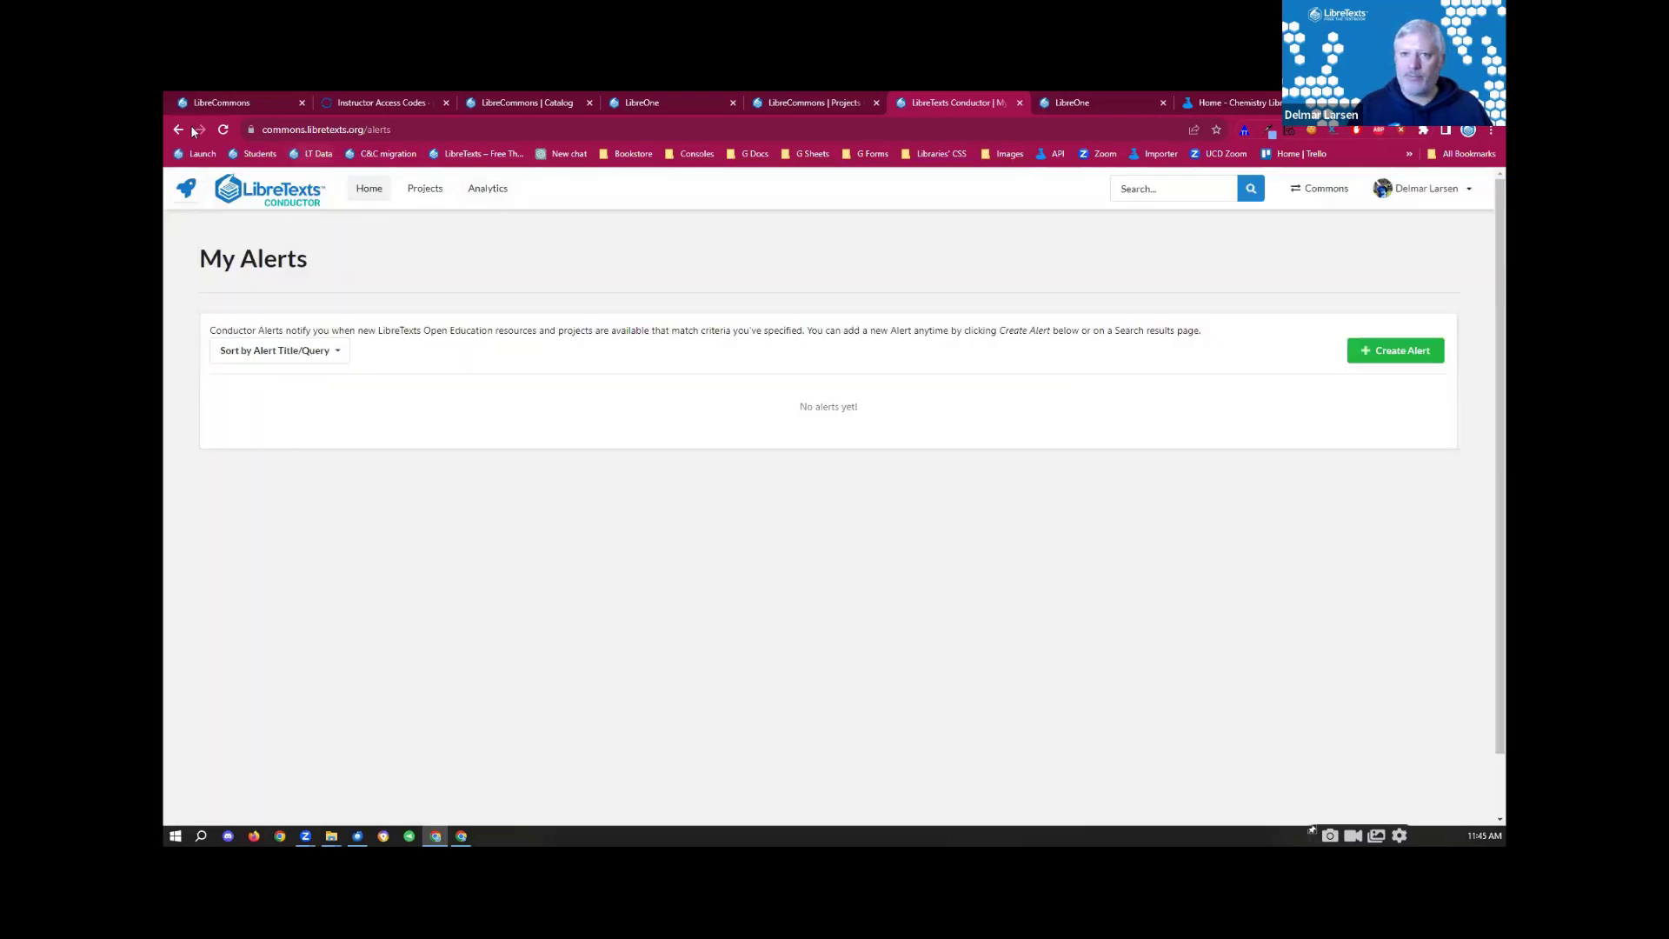
Step: Open the Harvesting Request form from Conductor's home page and examine its resource, license, priority integration and comment fields
click(179, 129)
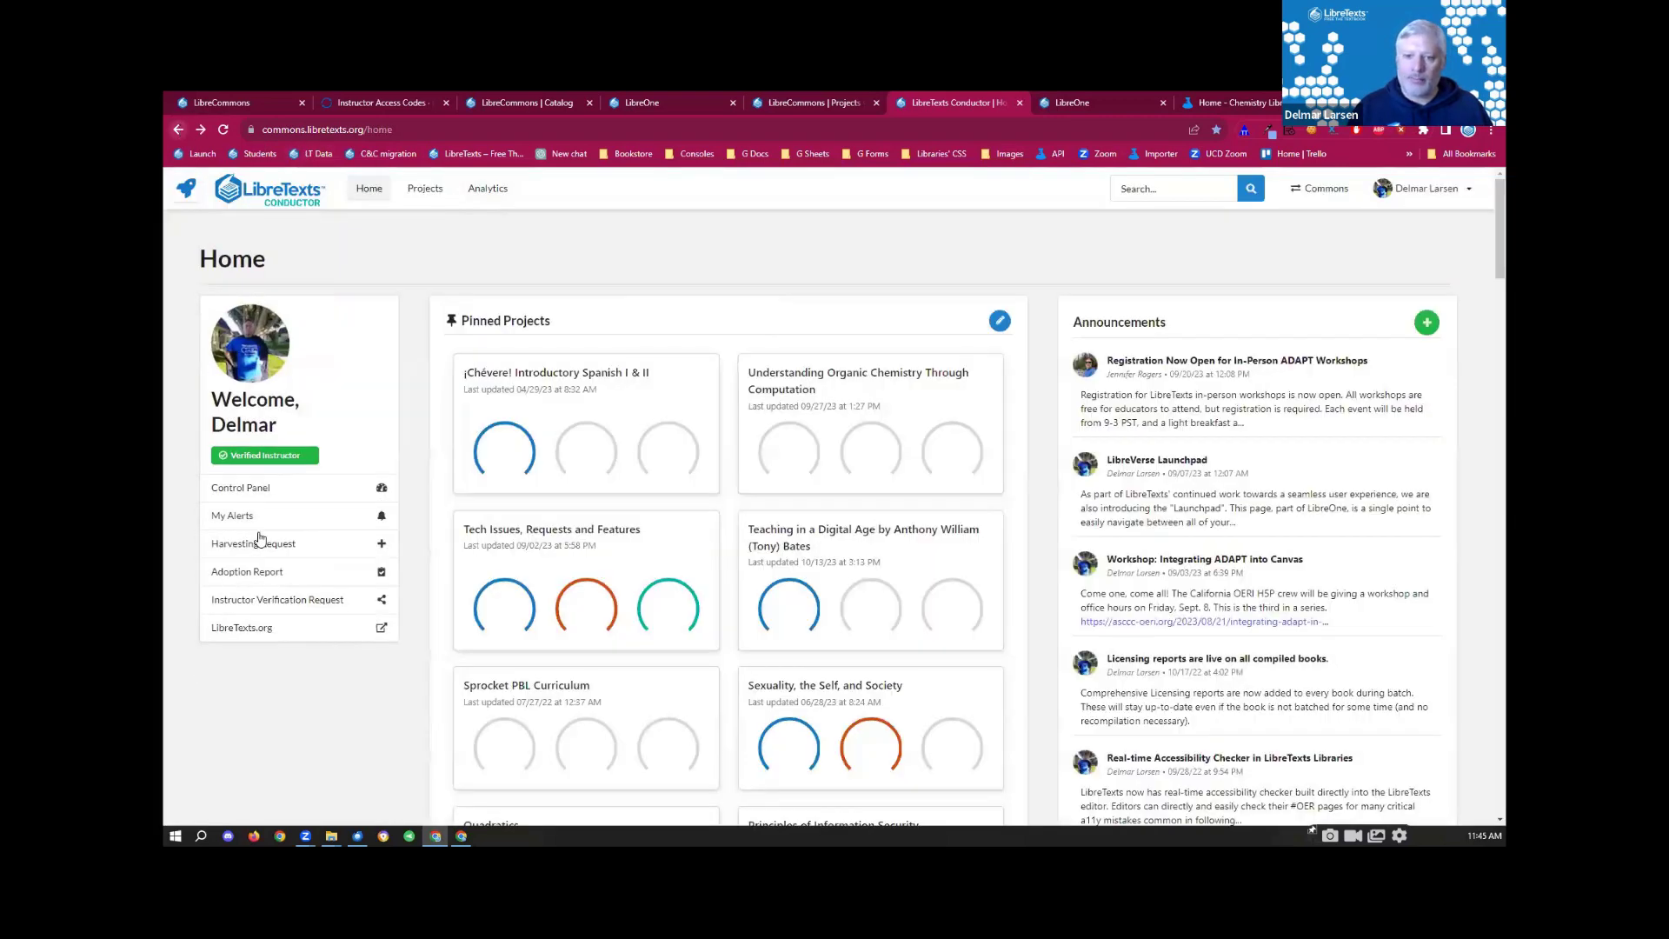
click(272, 544)
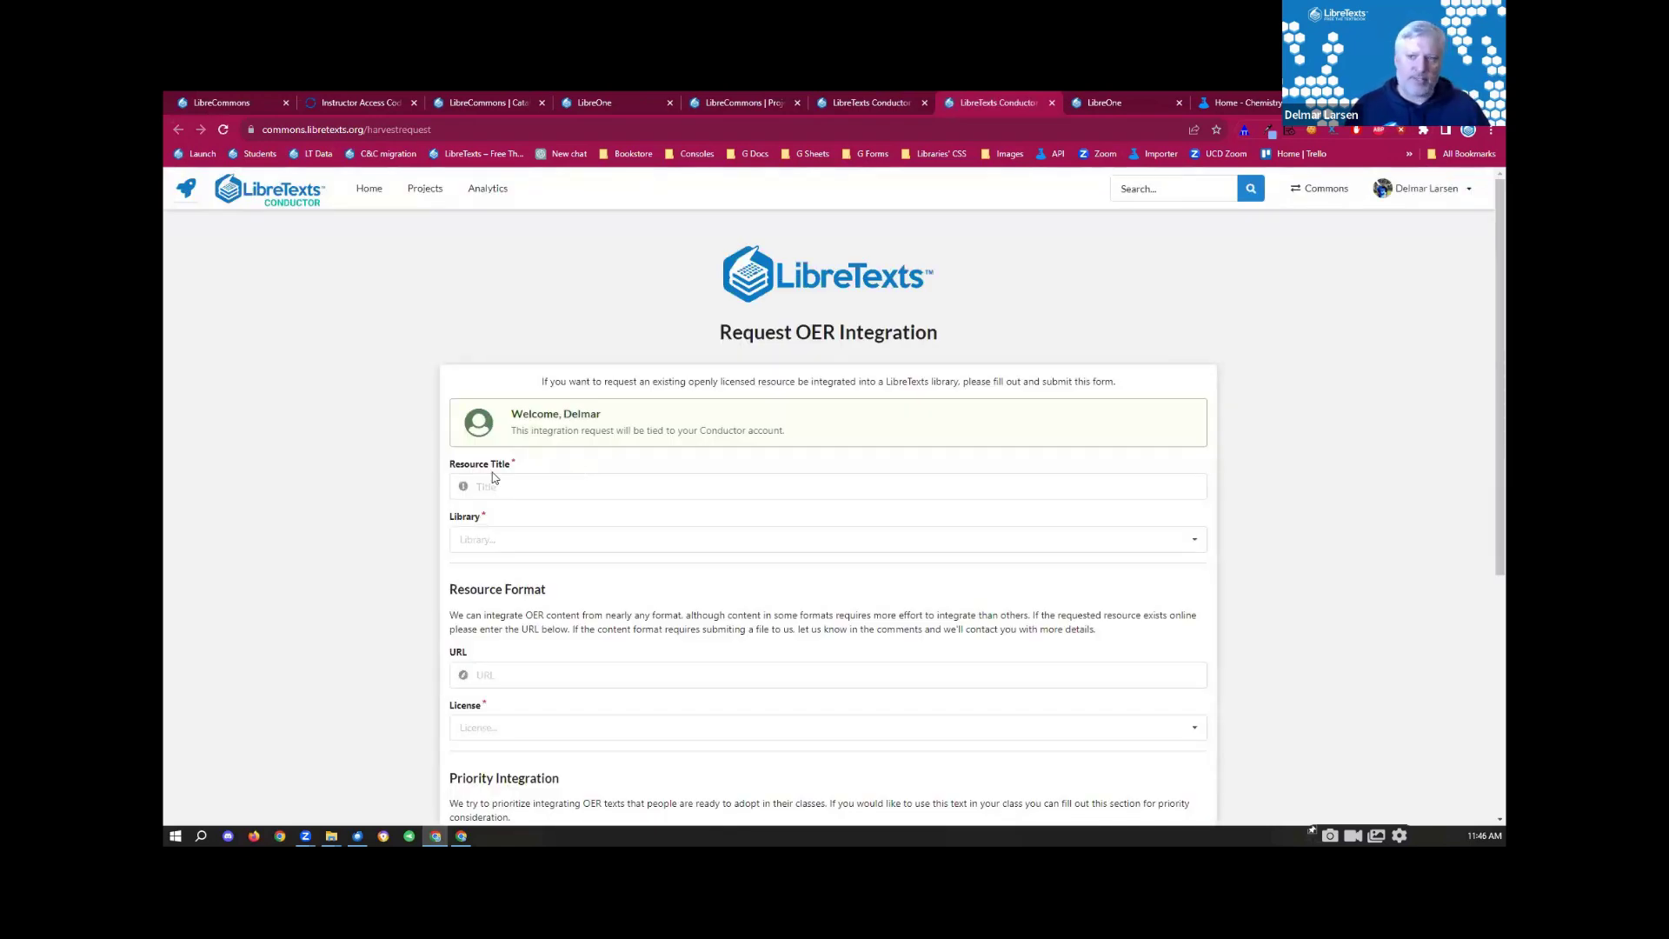
scroll(1484, 399, down, 1)
scroll(1483, 457, down, 1)
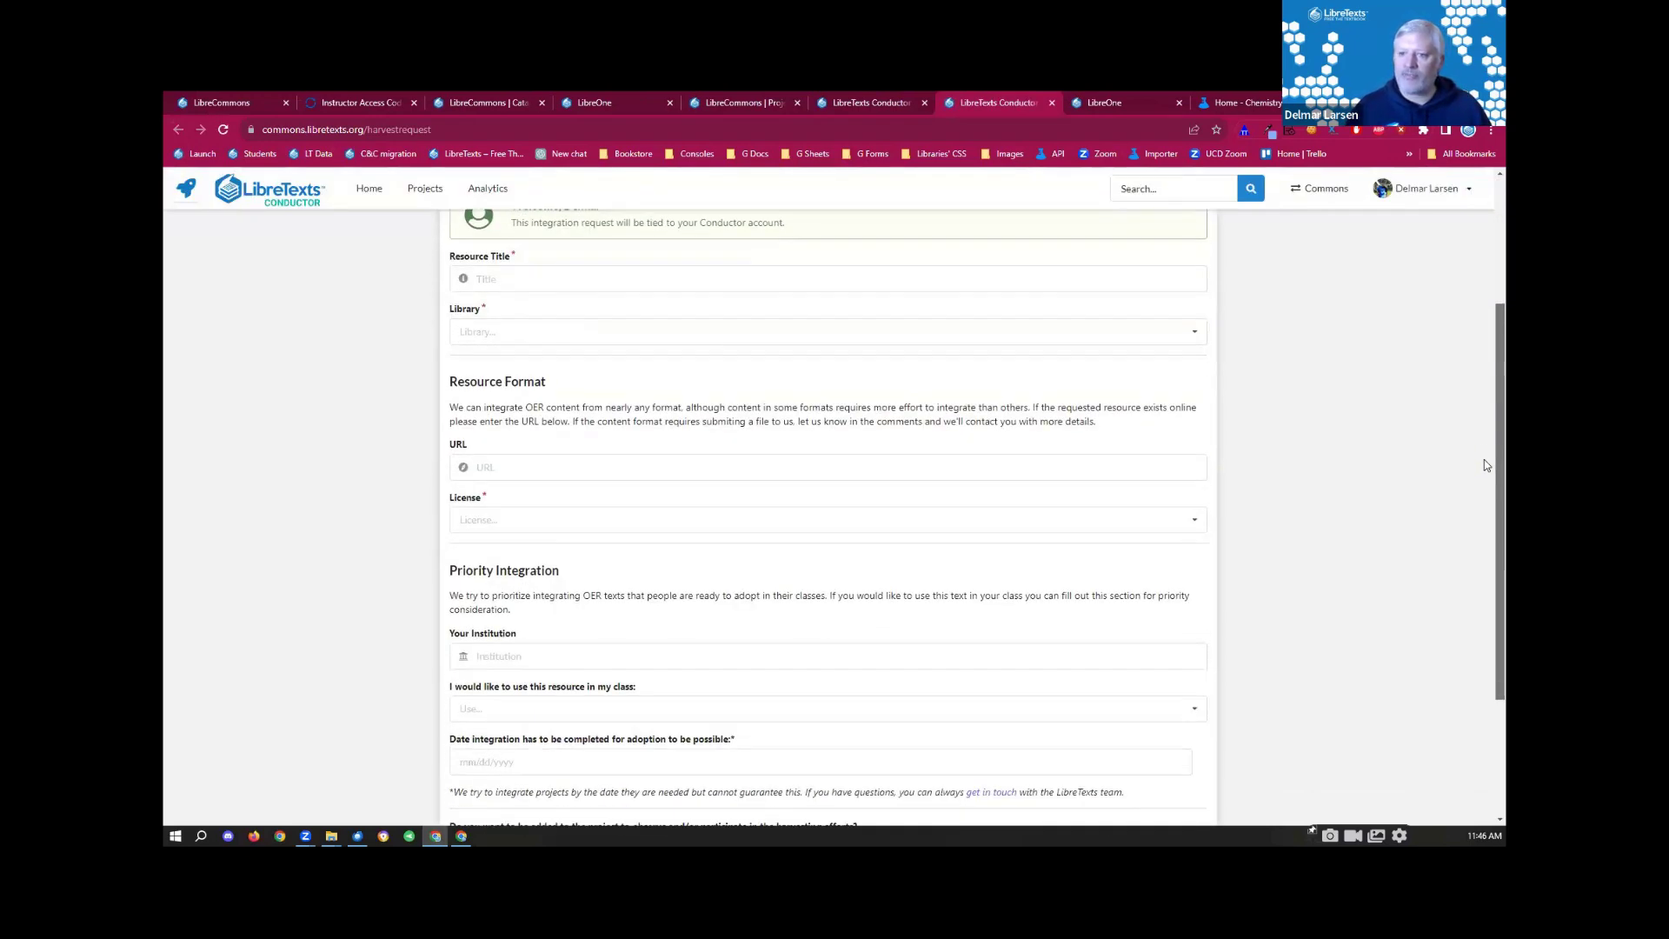
scroll(1484, 456, up, 1)
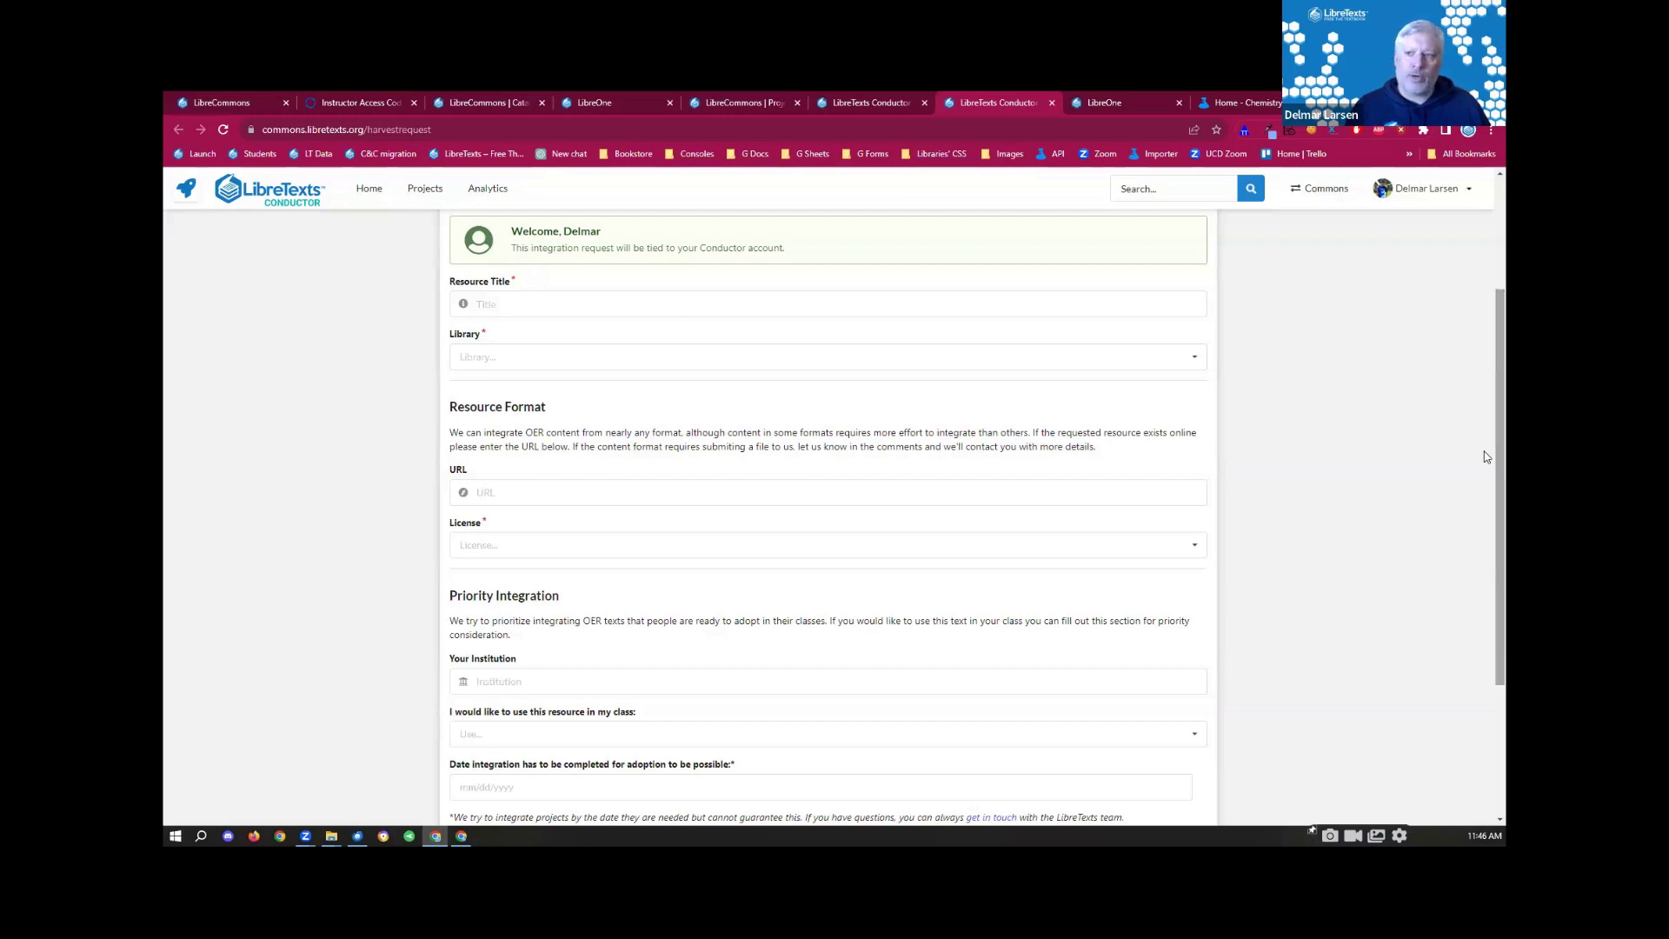
click(520, 305)
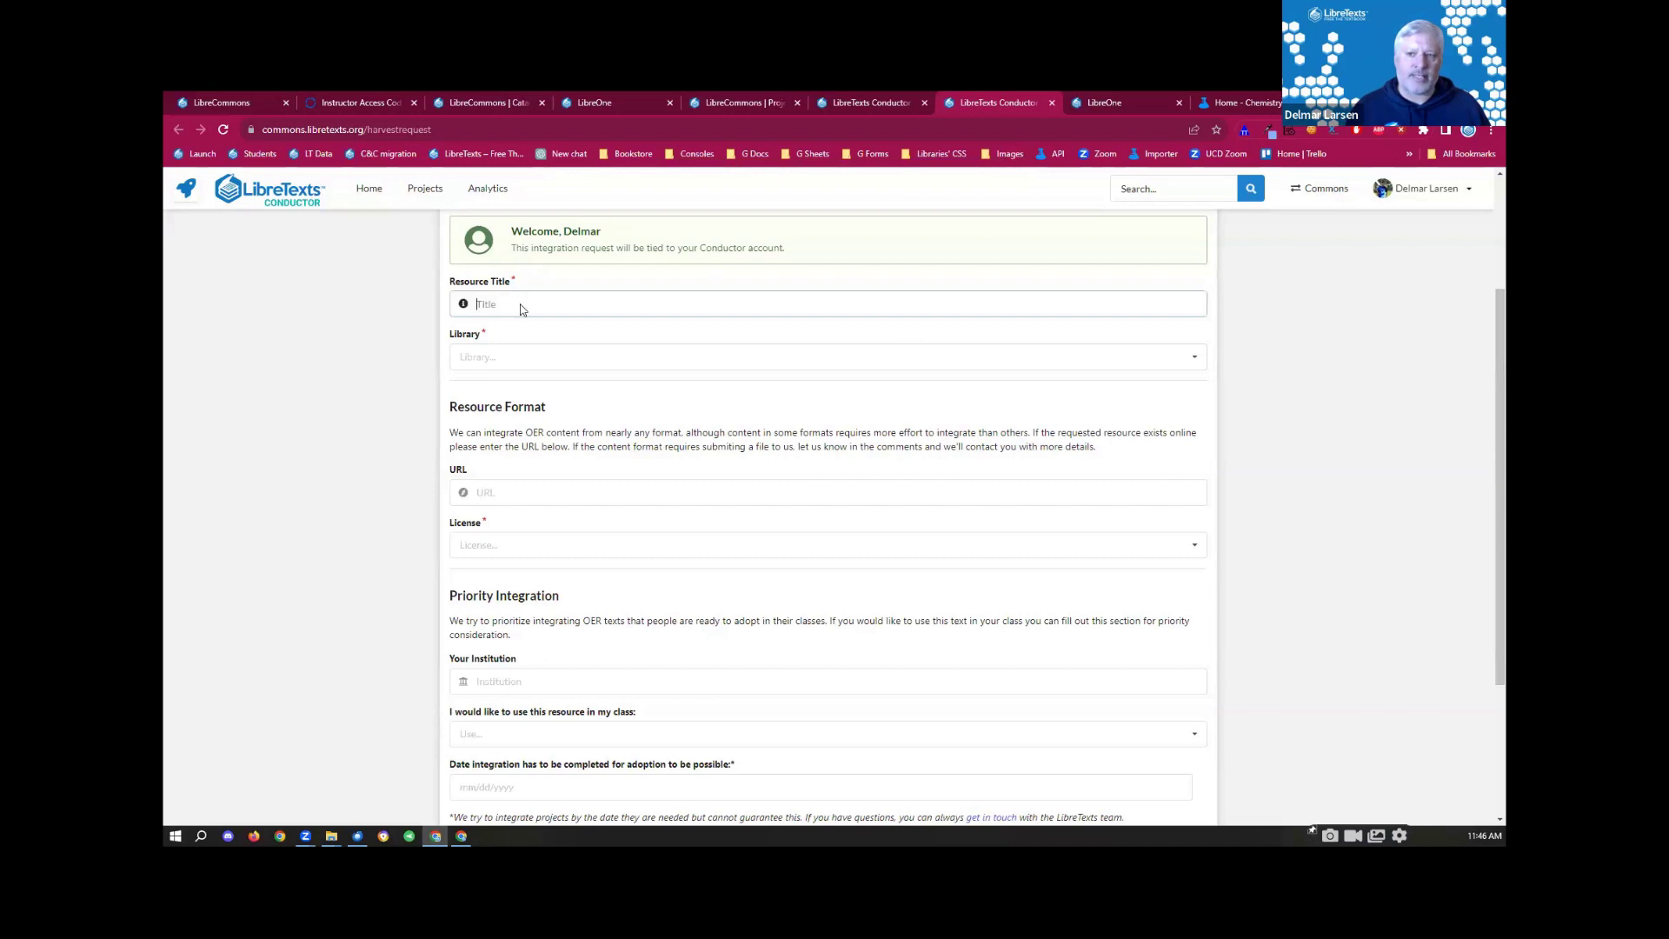
click(510, 357)
click(367, 423)
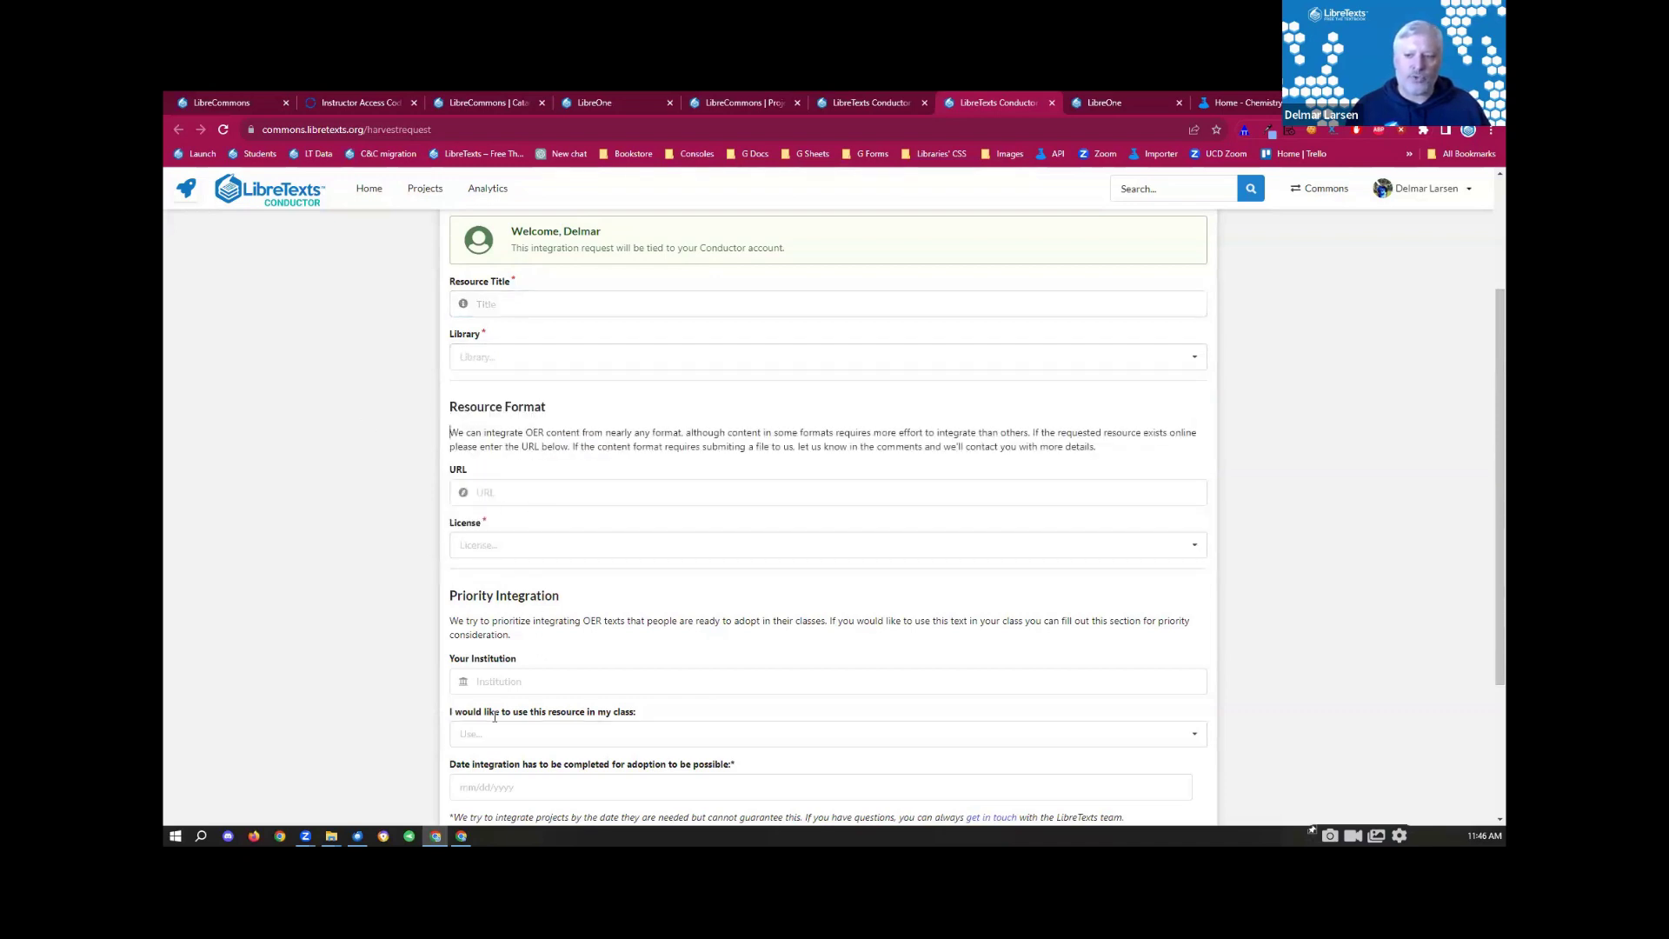
drag(1483, 439, 1483, 551)
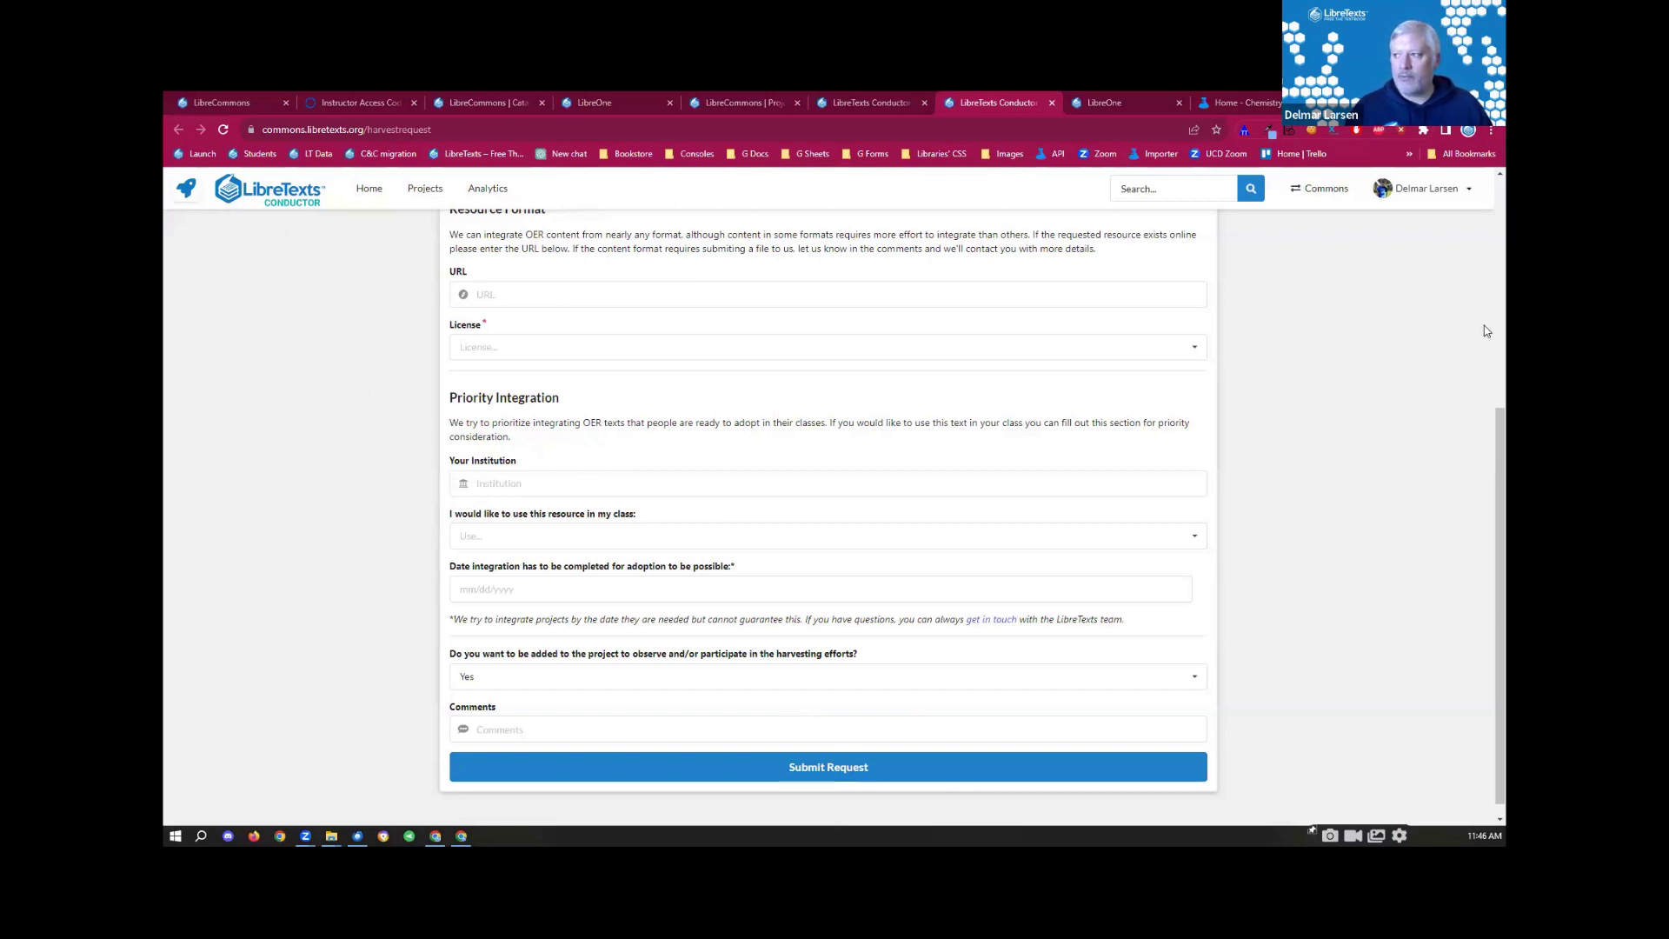
scroll(1483, 325, up, 5)
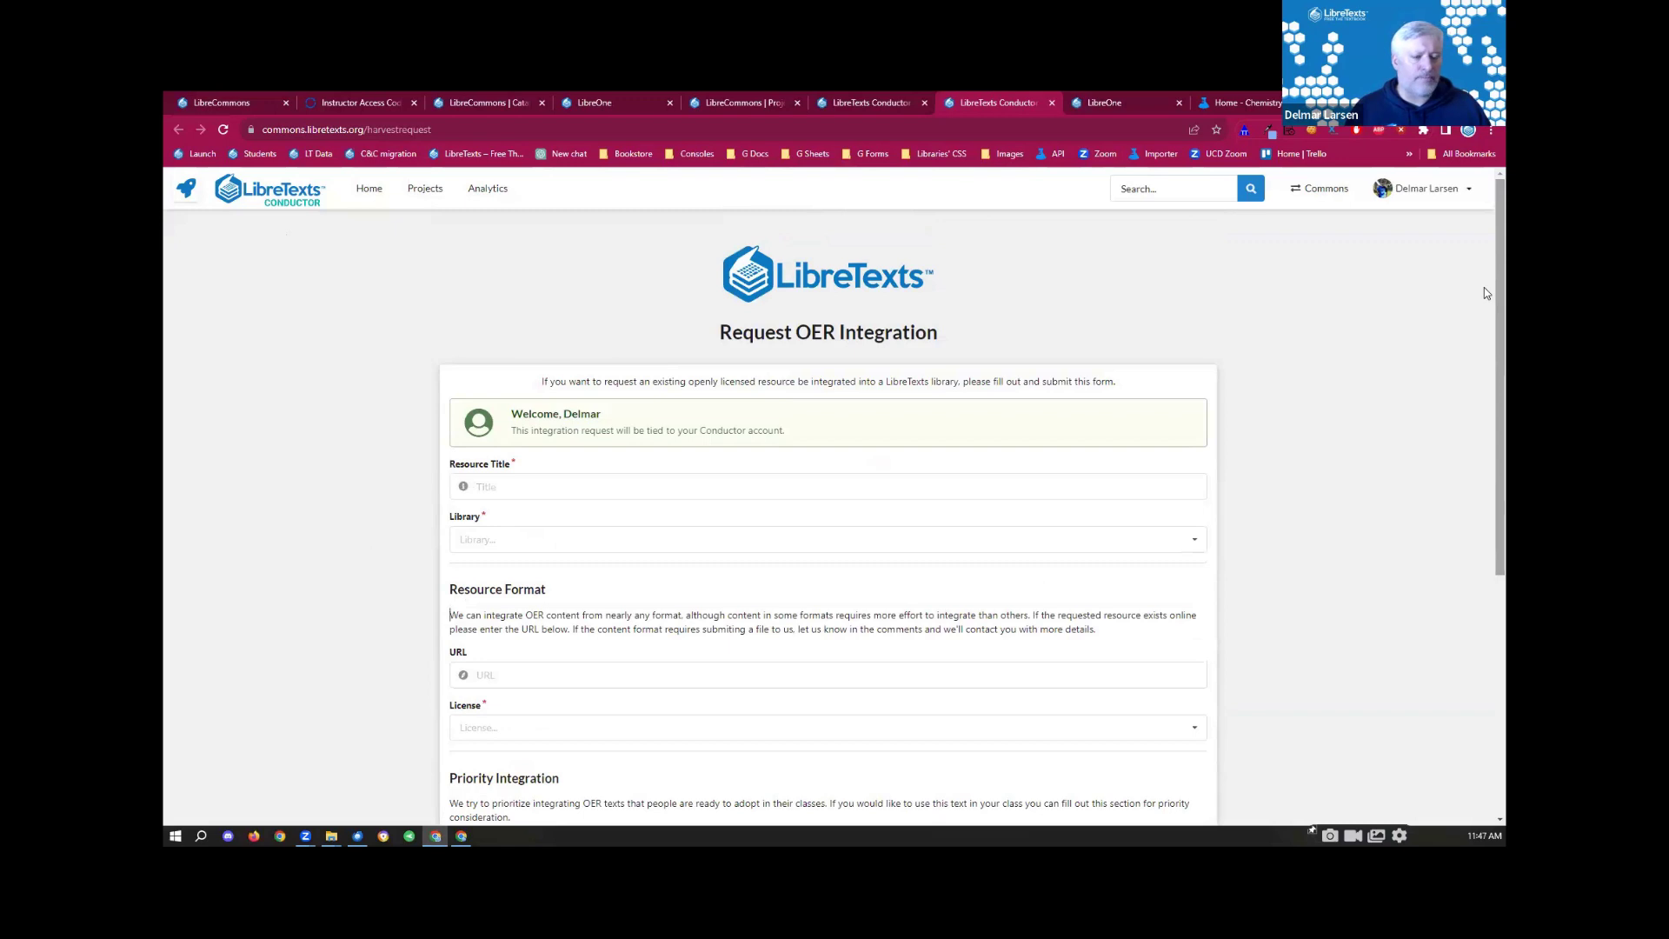
scroll(1484, 311, up, 1)
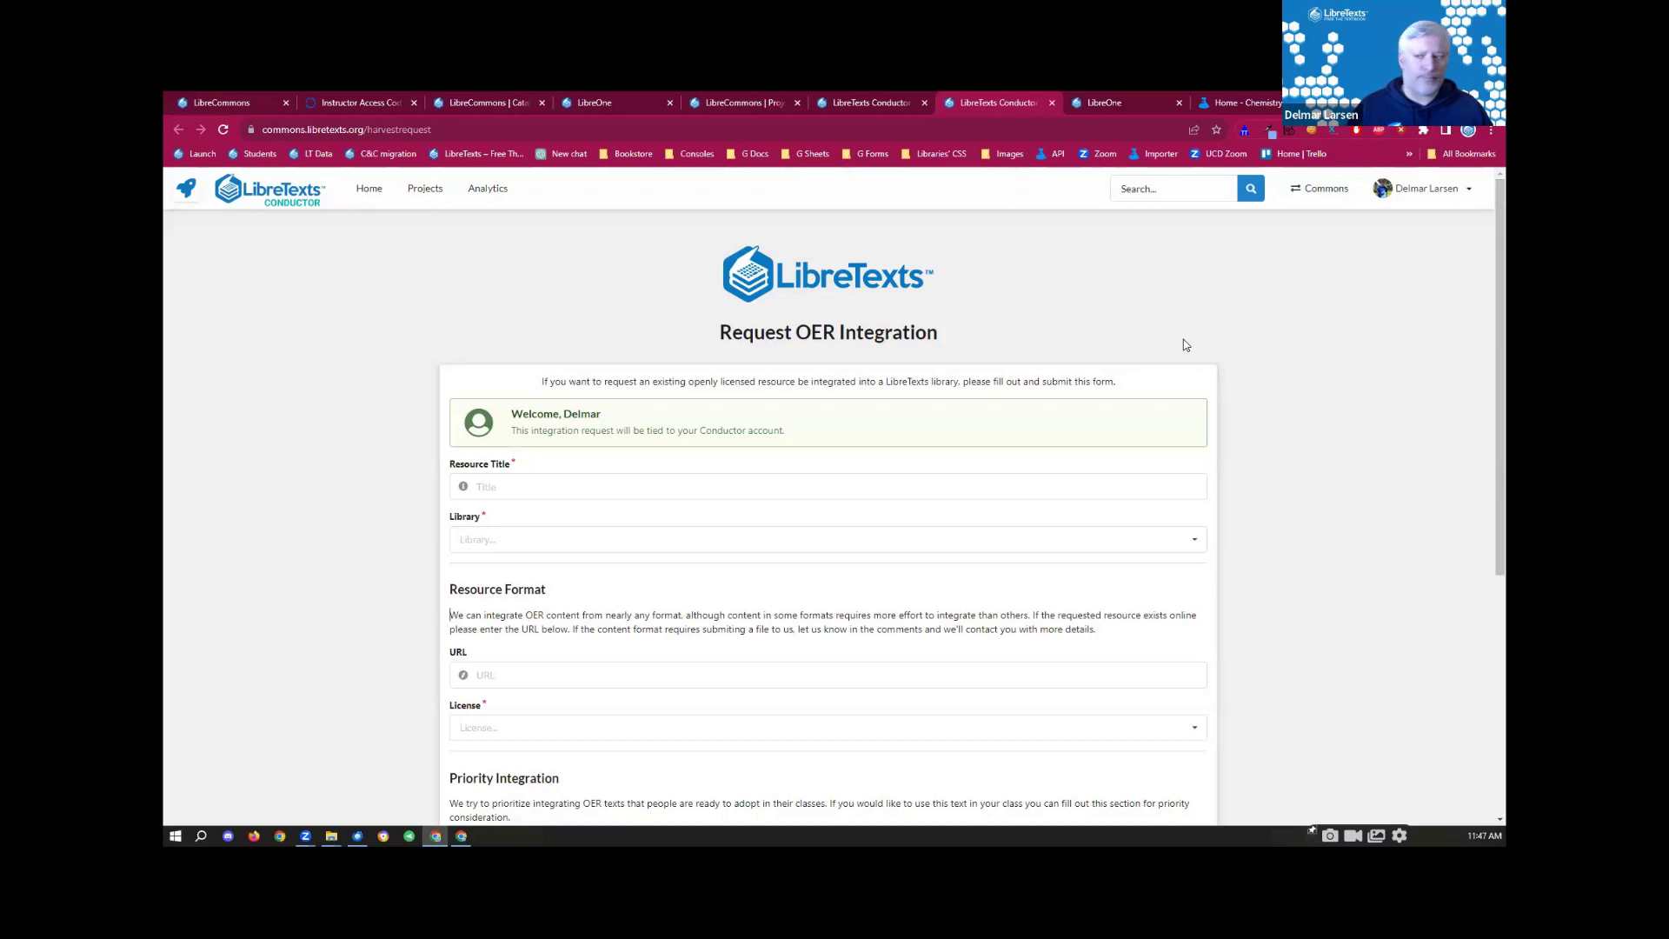
Step: View the Adoption Report form from Conductor's home page, and switch back to the home page
click(840, 98)
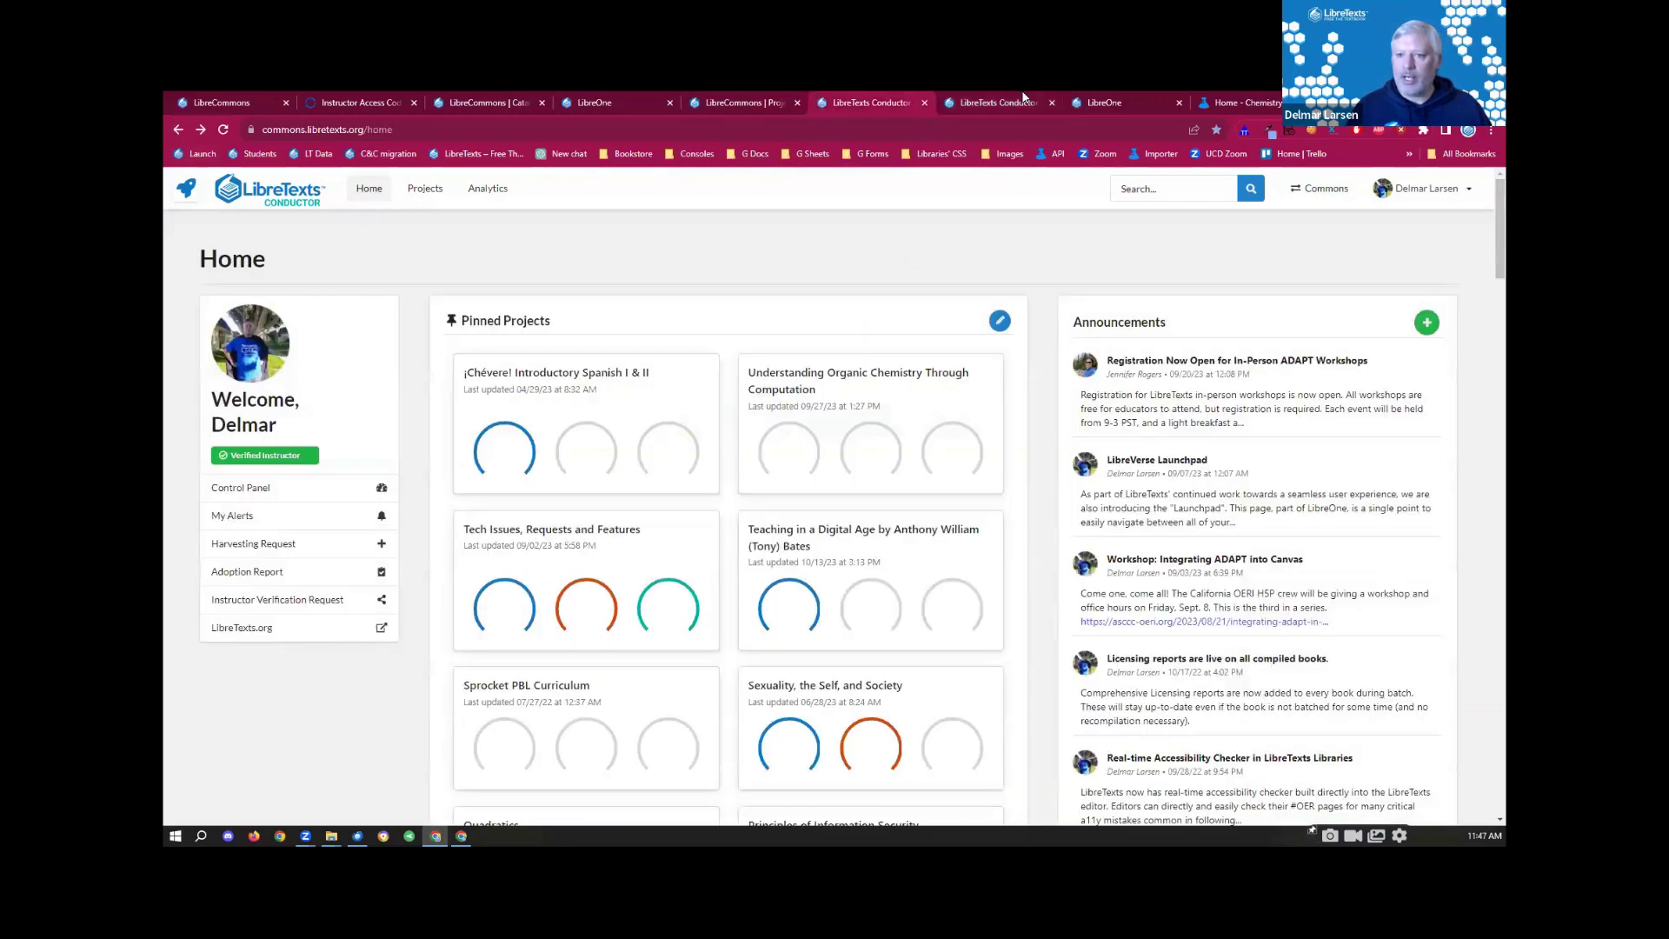
click(261, 574)
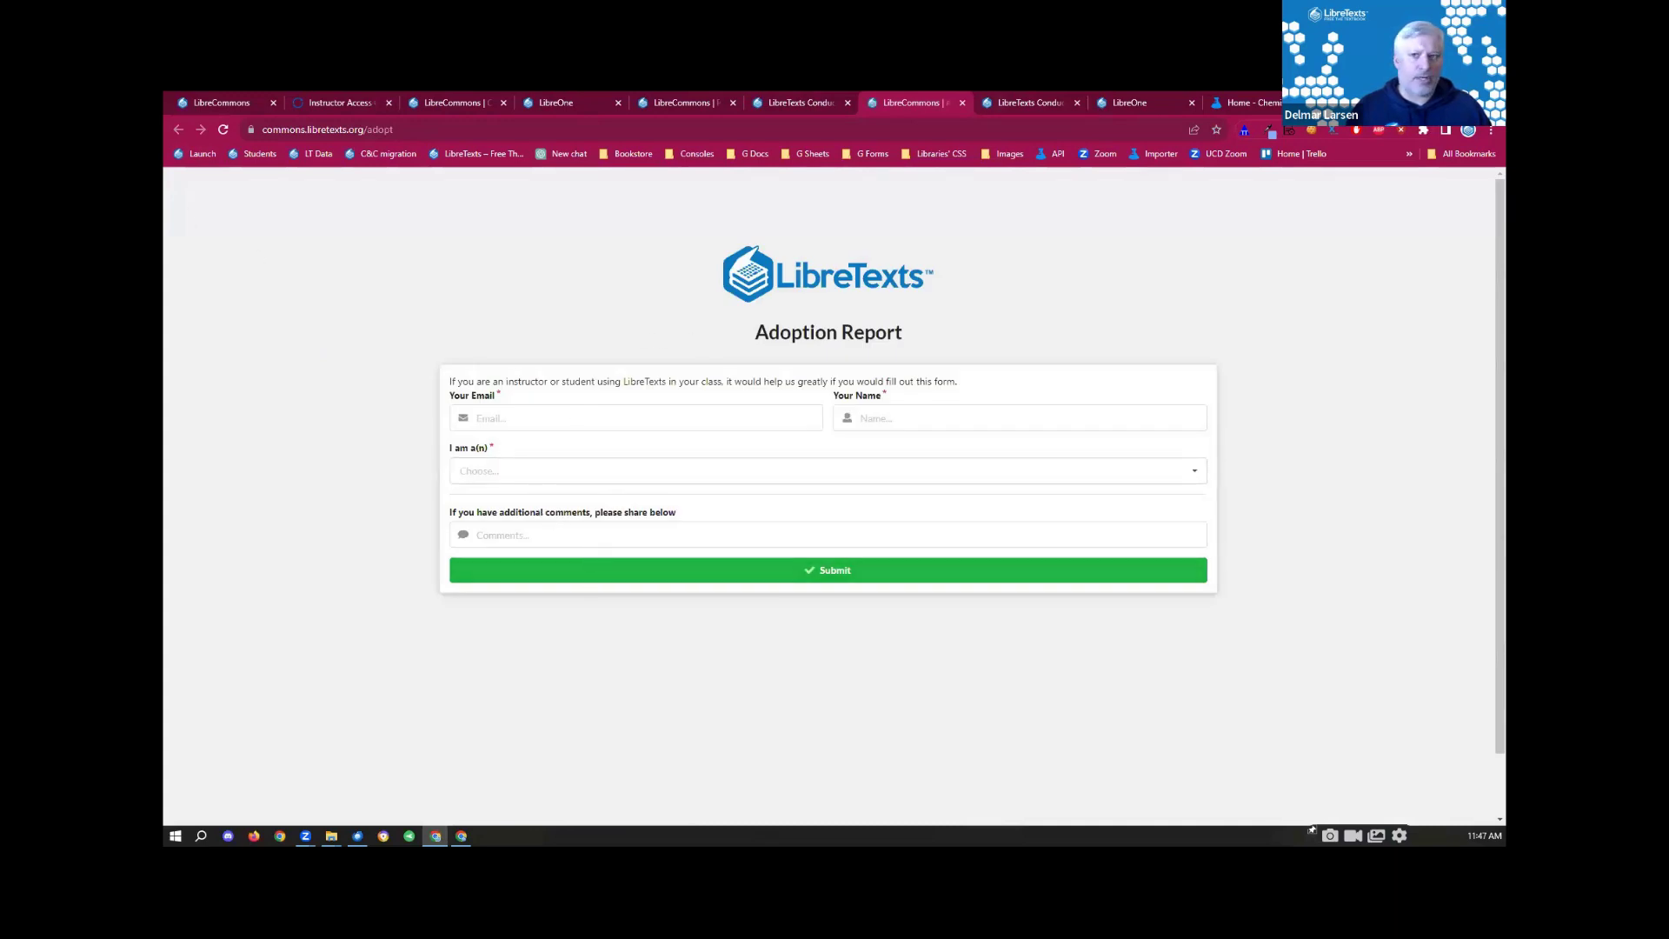
click(811, 102)
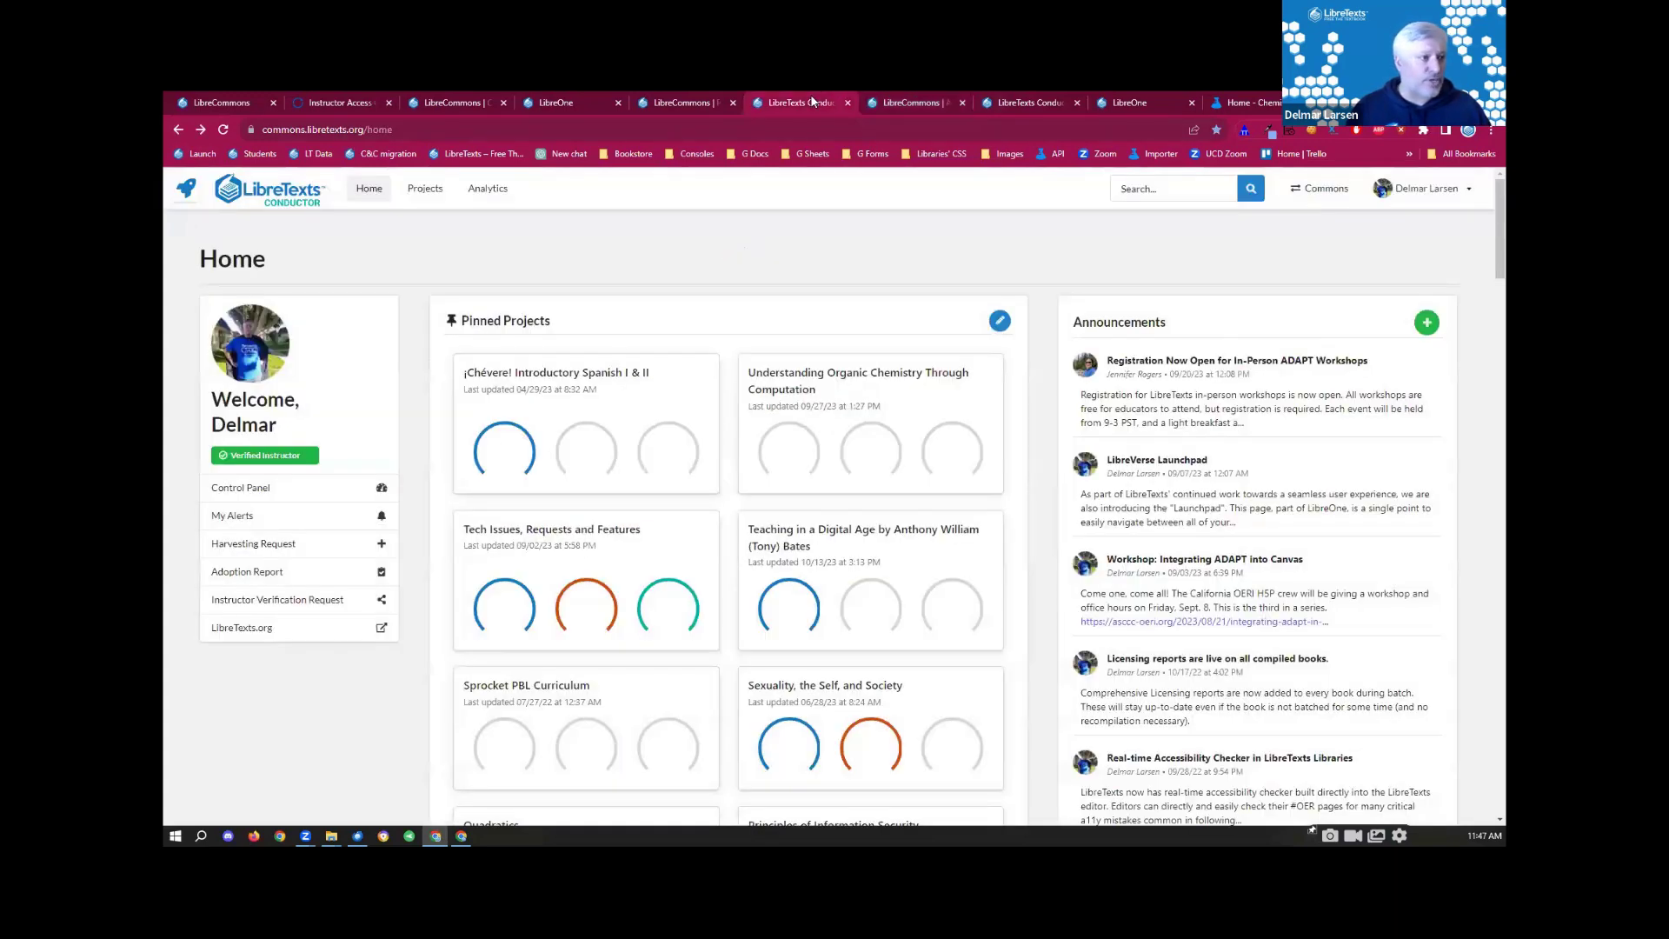